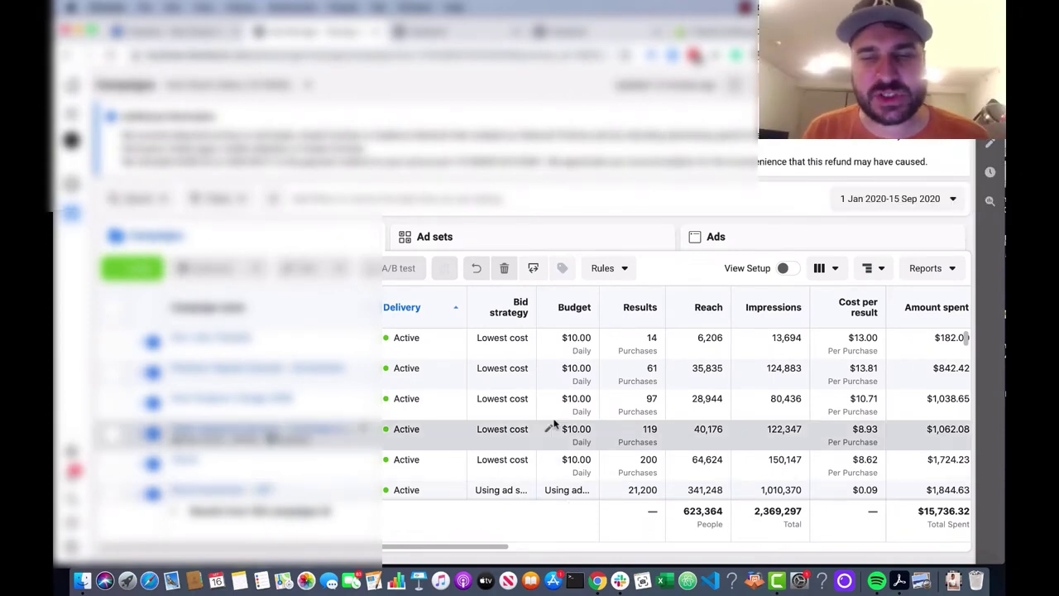
# Scroll sideways across the Ads Manager page to review its contents.
pyautogui.hscroll(2, 630, 452)
pyautogui.hscroll(10, 630, 452)
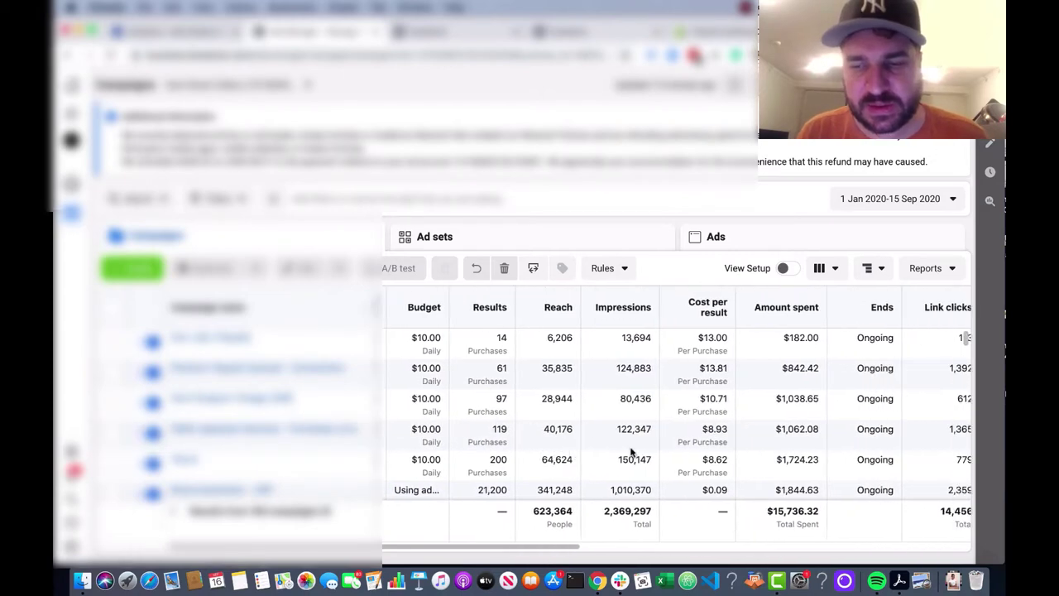
pyautogui.hscroll(3, 631, 452)
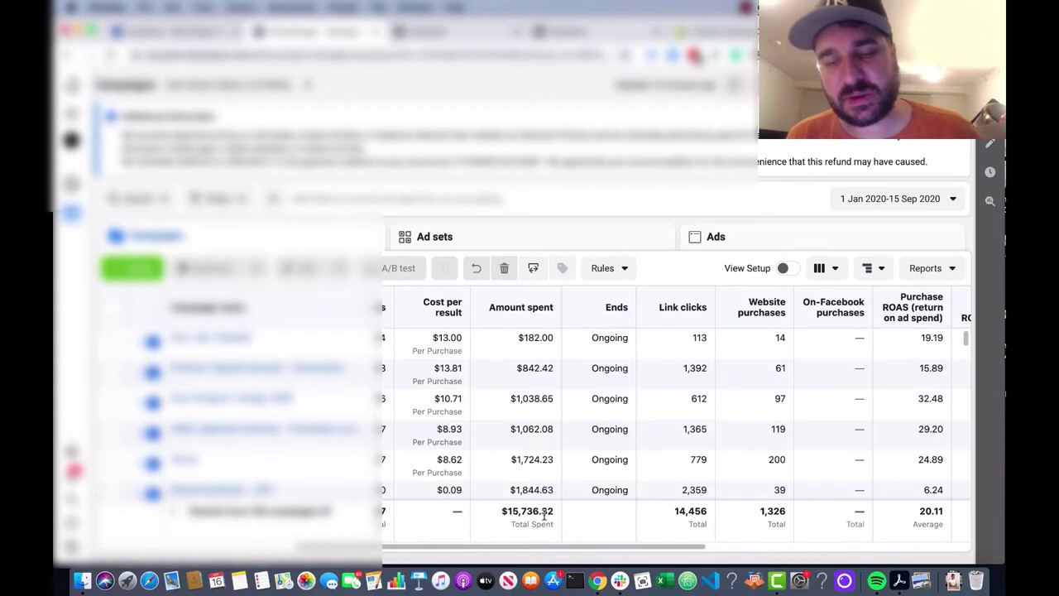
pyautogui.hscroll(3, 709, 466)
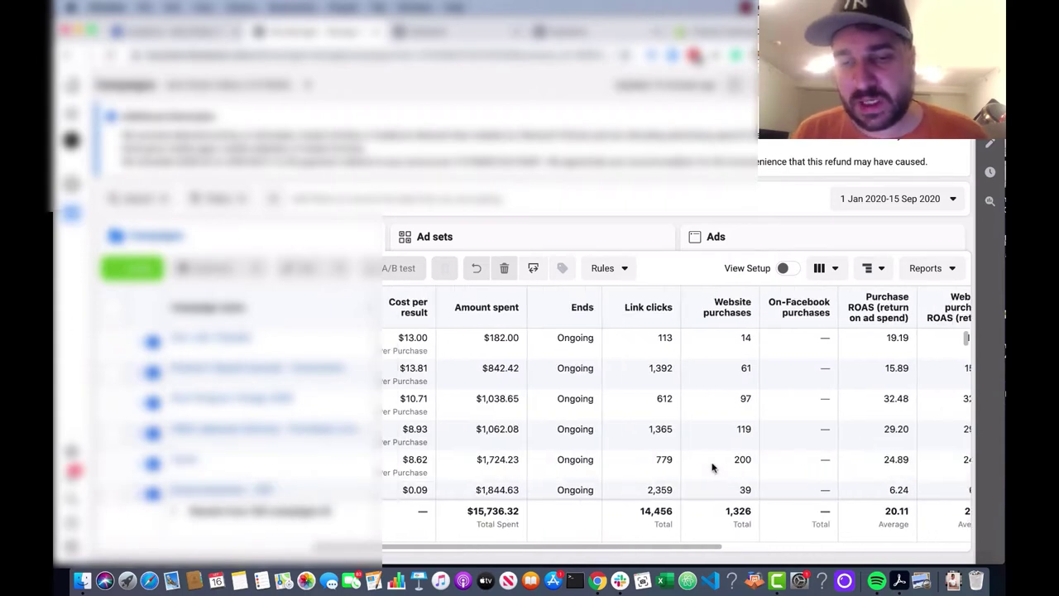
pyautogui.hscroll(3, 712, 467)
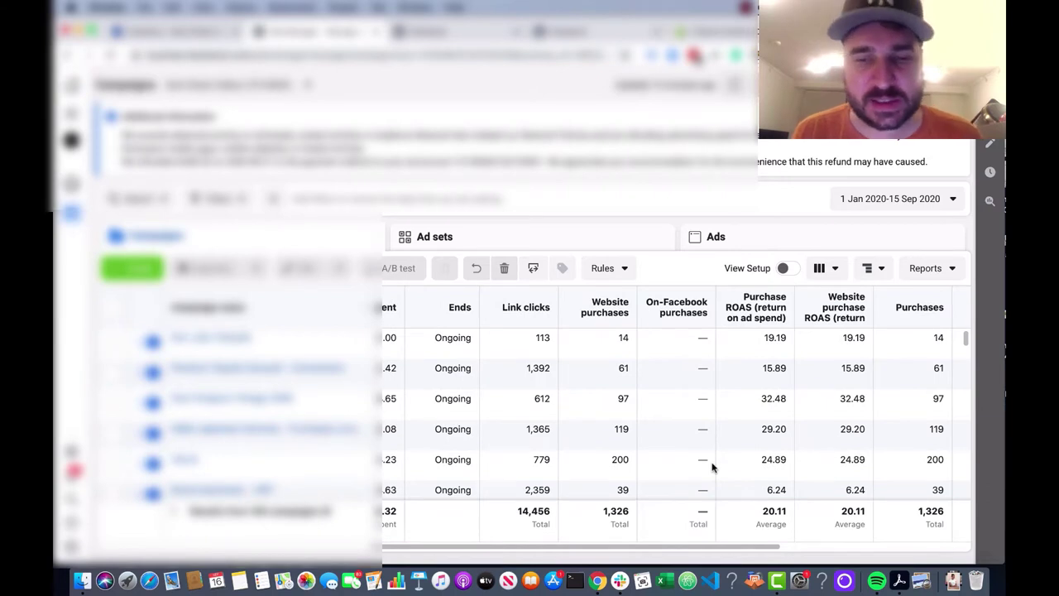
pyautogui.hscroll(3, 711, 467)
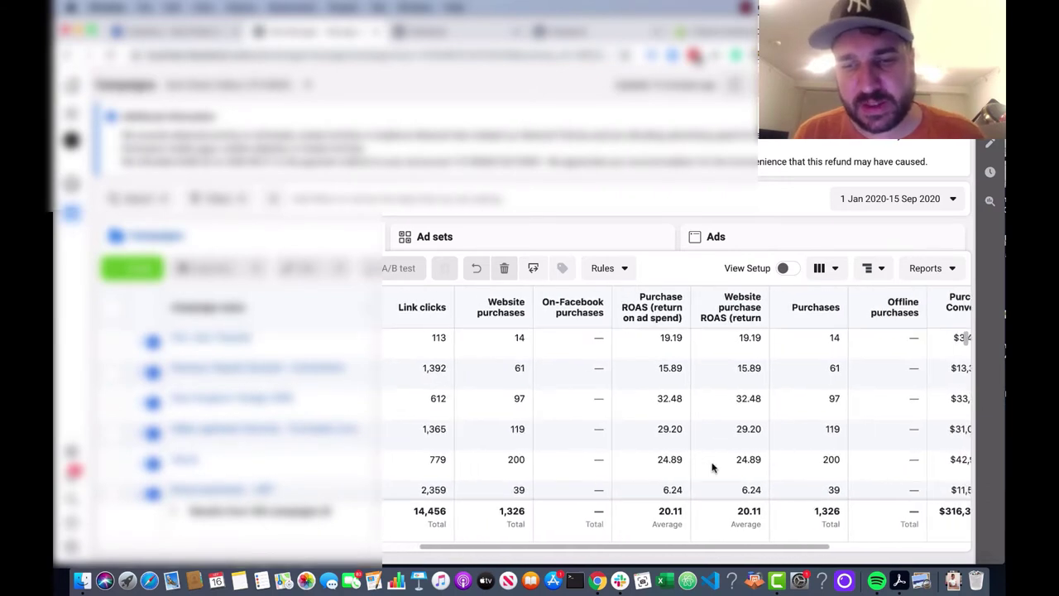
pyautogui.hscroll(2, 712, 468)
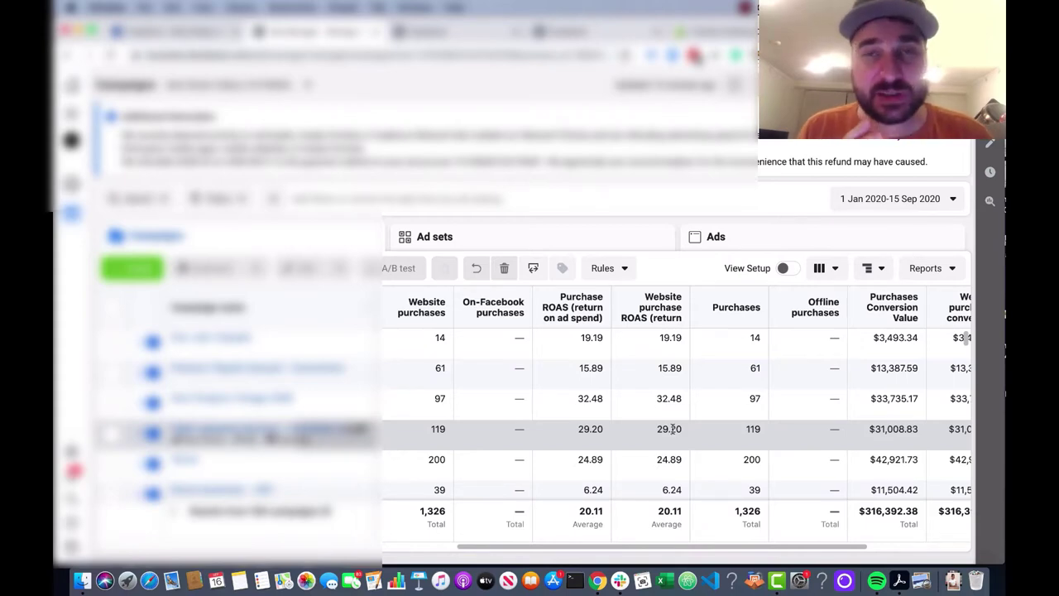
pyautogui.hscroll(3, 804, 409)
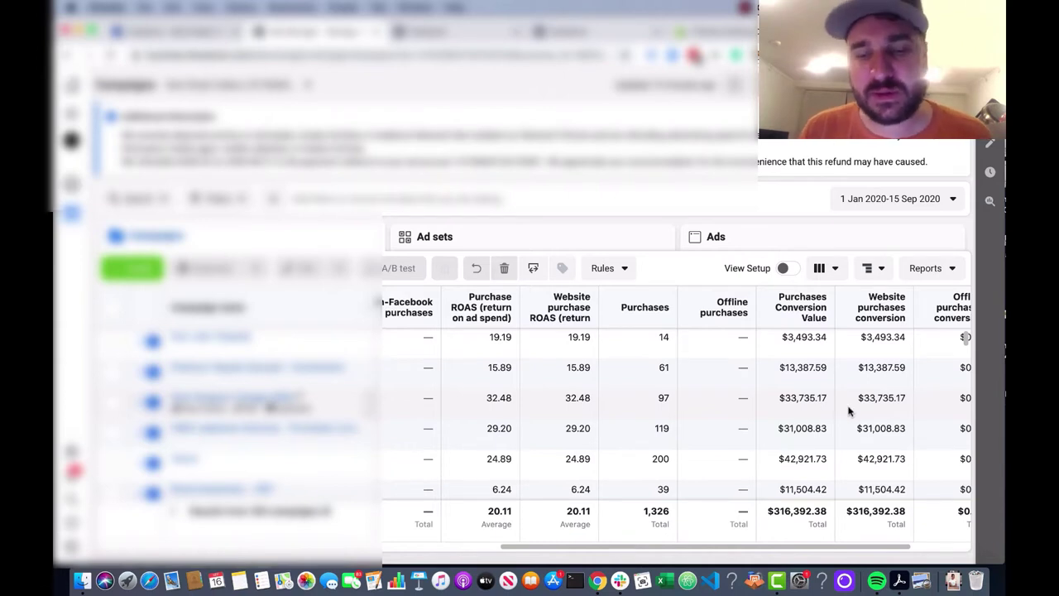
pyautogui.hscroll(5, 643, 432)
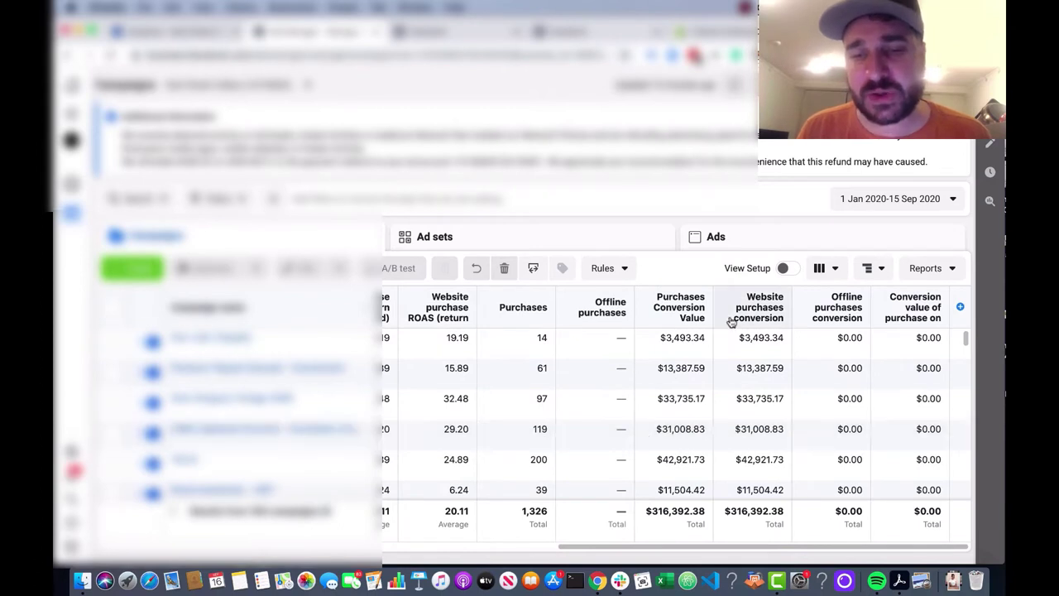
# Reload Ads Manager and switch to the Facebook Analytics dashboard.
pyautogui.moveTo(677, 306)
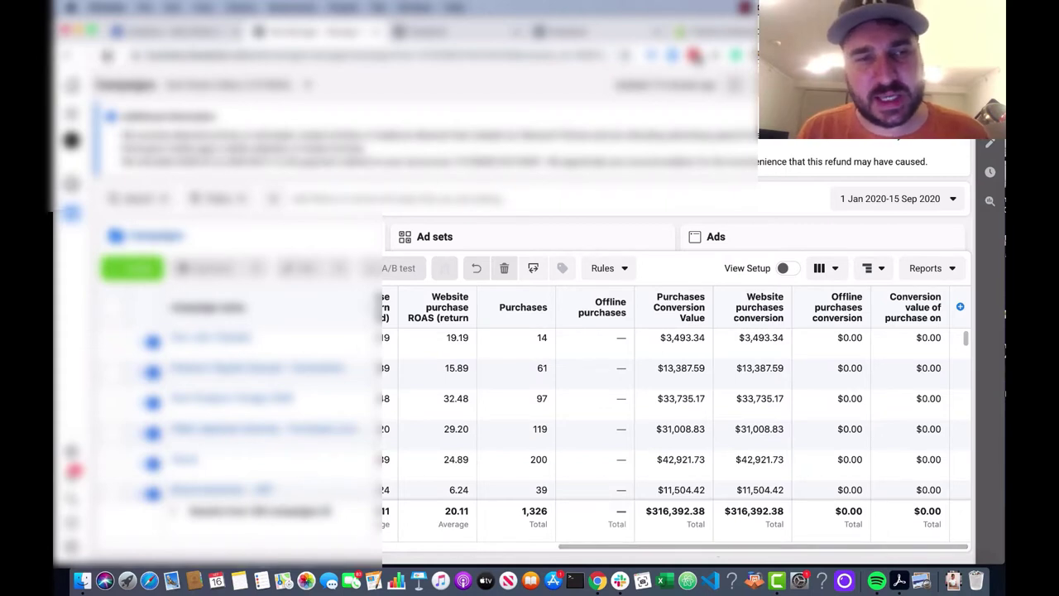
pyautogui.press('super+r')
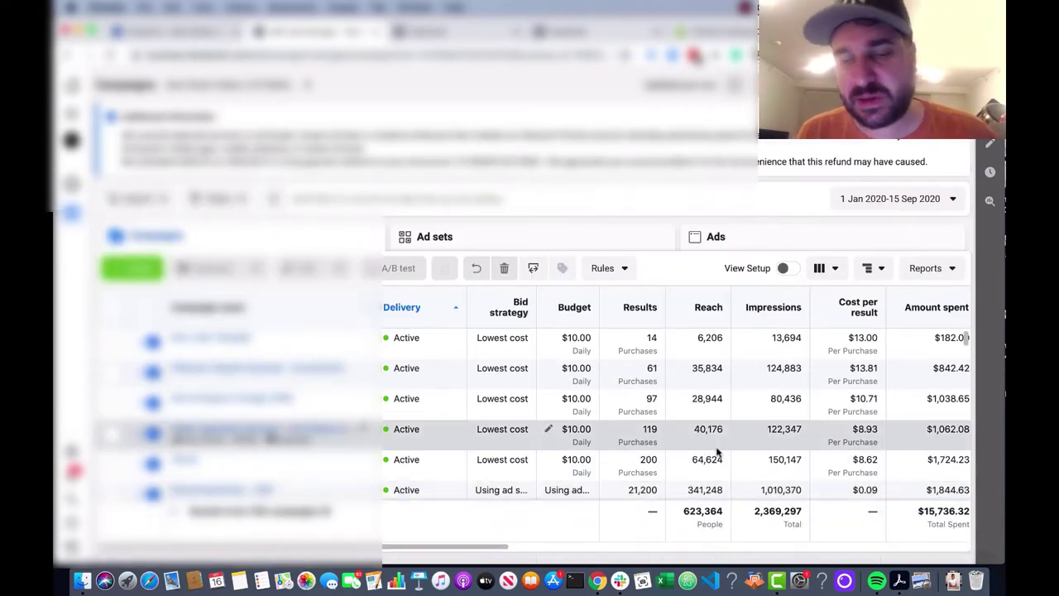
pyautogui.hscroll(8, 718, 452)
pyautogui.hscroll(8, 720, 453)
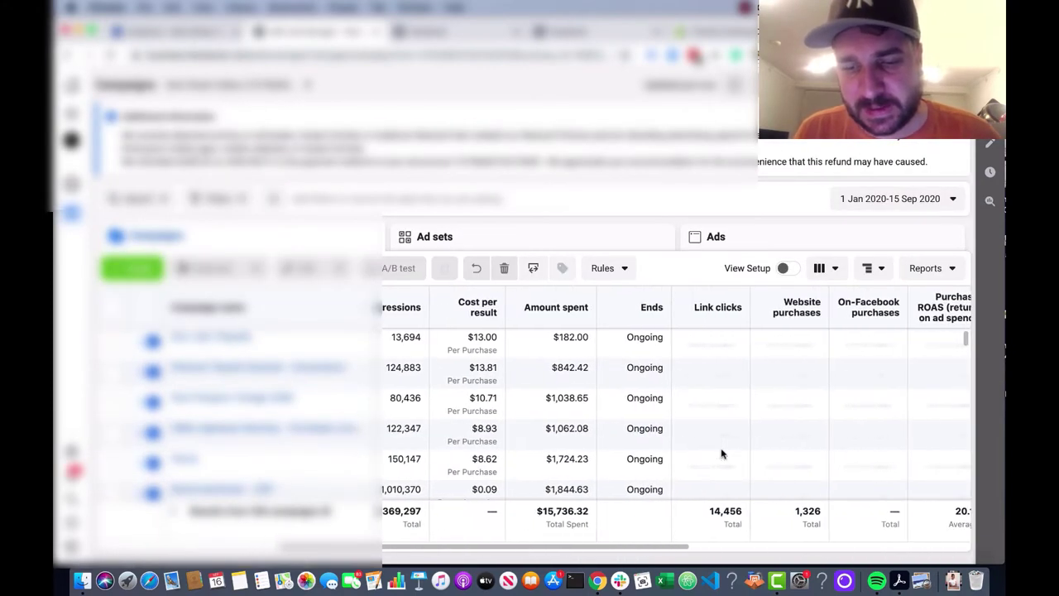
pyautogui.hscroll(8, 720, 453)
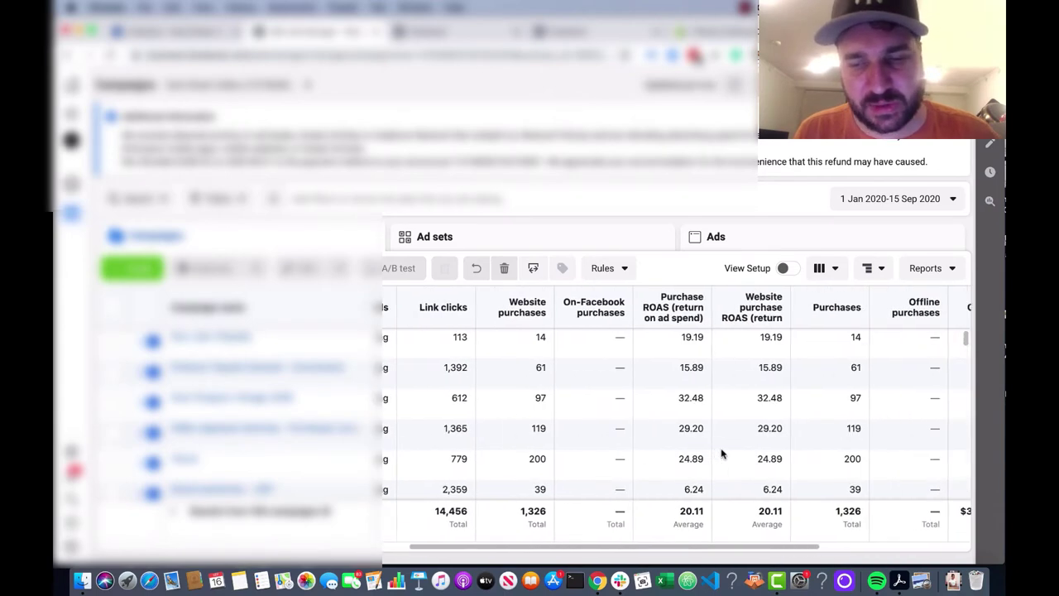
pyautogui.hscroll(8, 720, 454)
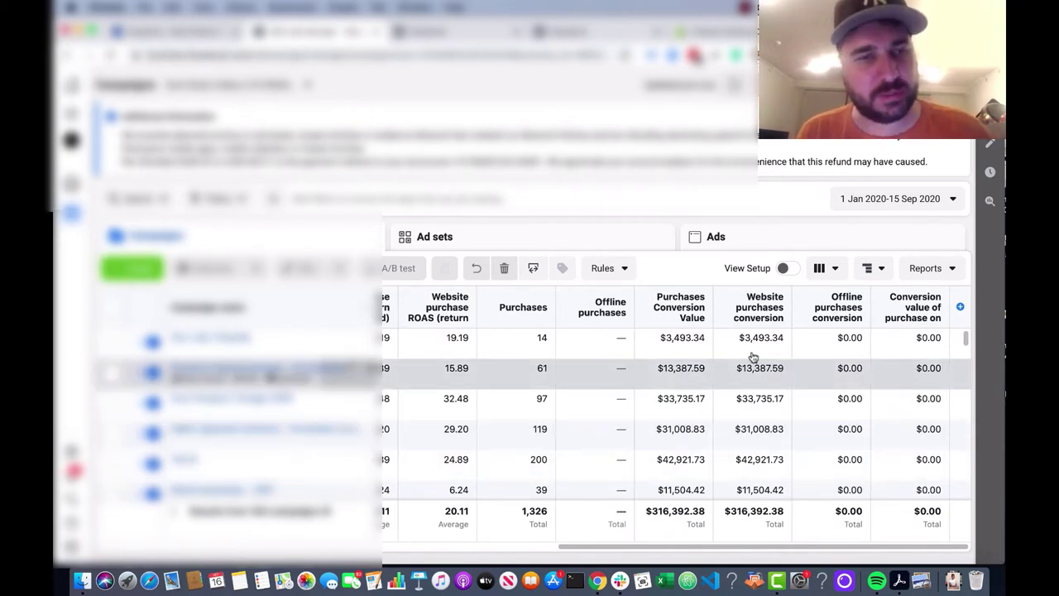
pyautogui.click(205, 33)
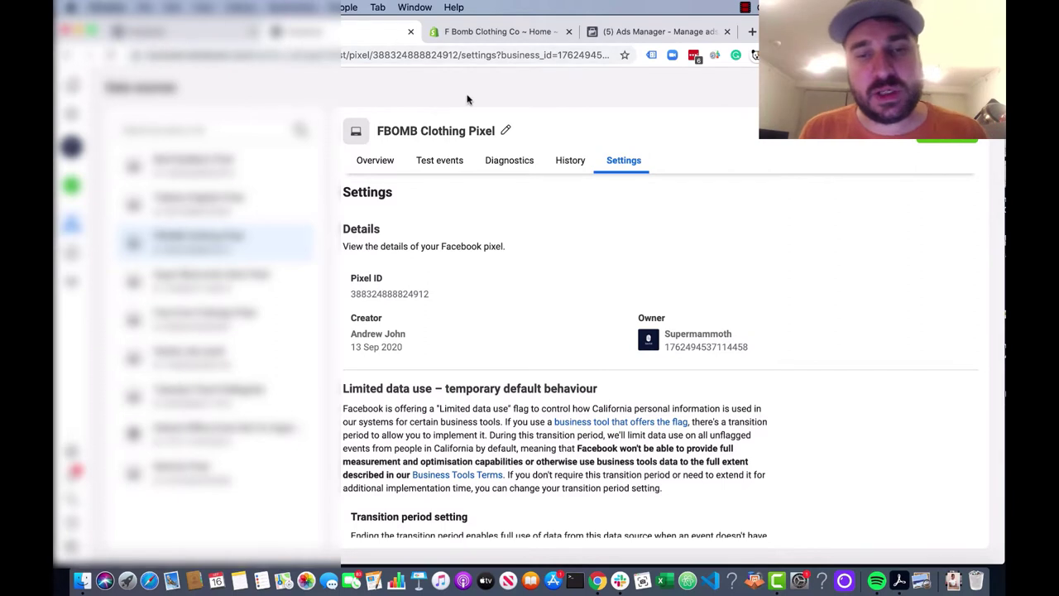
# Switch to the F Bomb Clothing Co ~ Home Shopify admin tab.
pyautogui.click(514, 35)
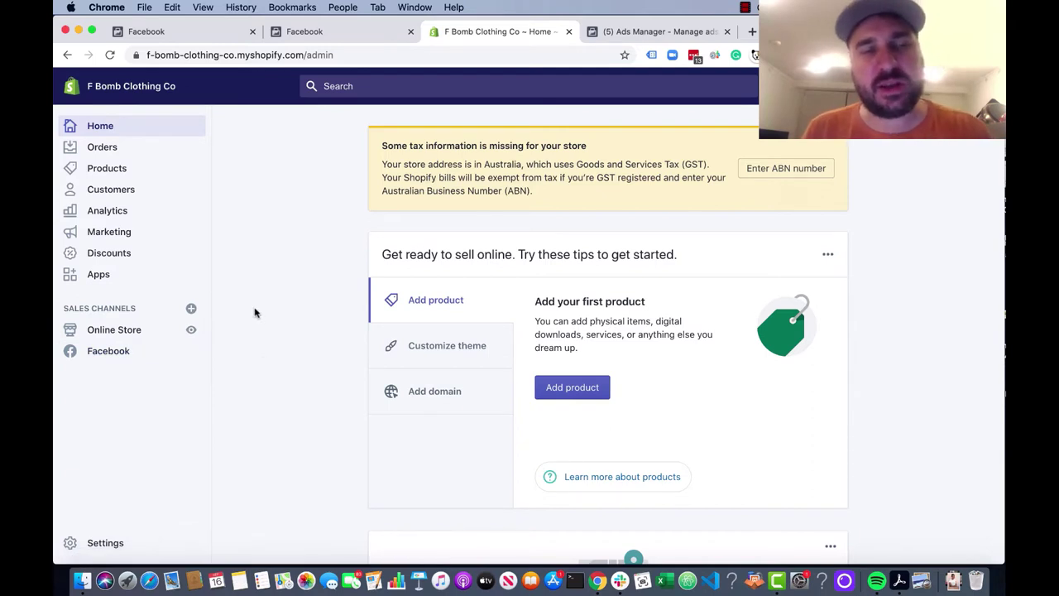
# Check the addable sales channels, then open the existing Facebook sales channel overview.
pyautogui.click(190, 311)
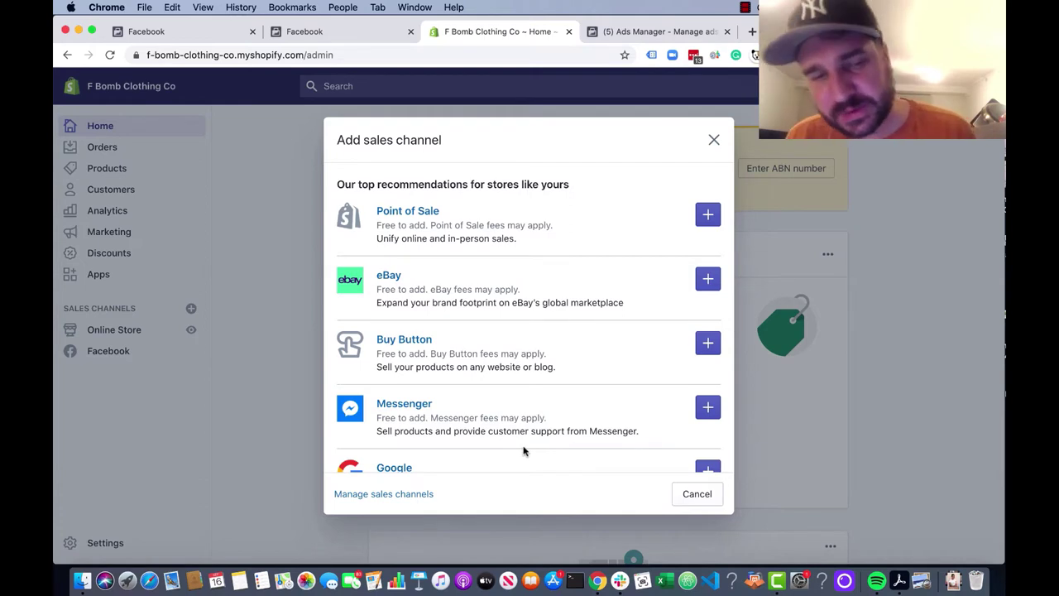
pyautogui.click(714, 140)
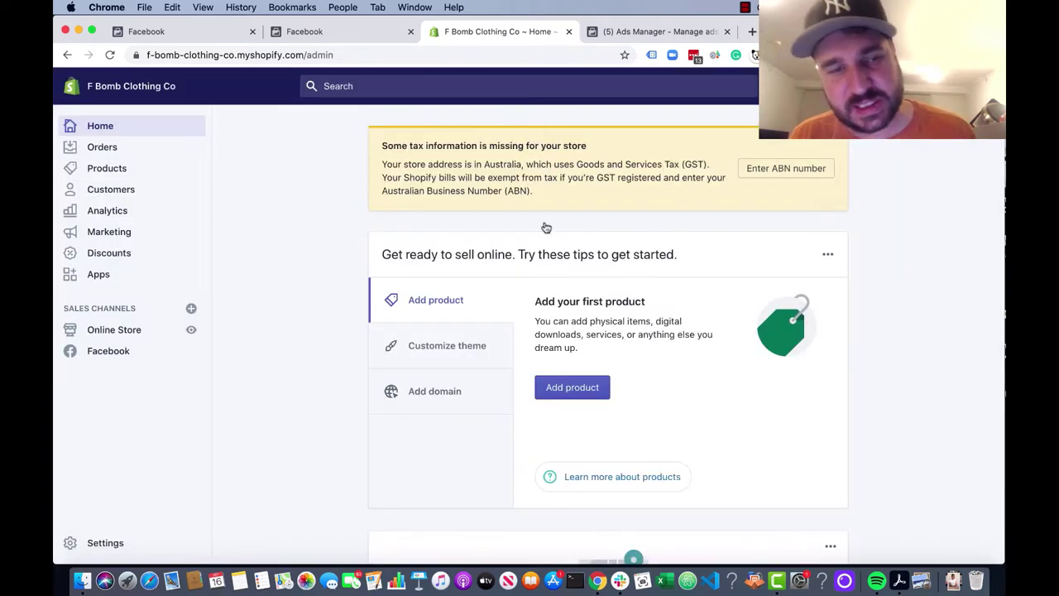
pyautogui.click(122, 351)
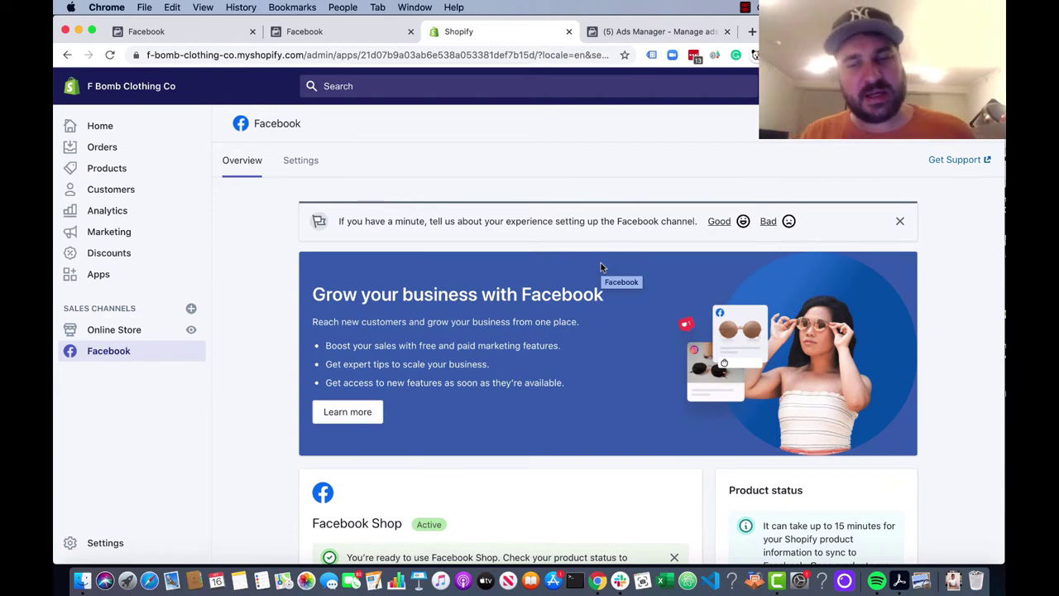
# Scroll the Facebook channel page to confirm Facebook Marketing shows as active.
pyautogui.scroll(-10, 602, 267)
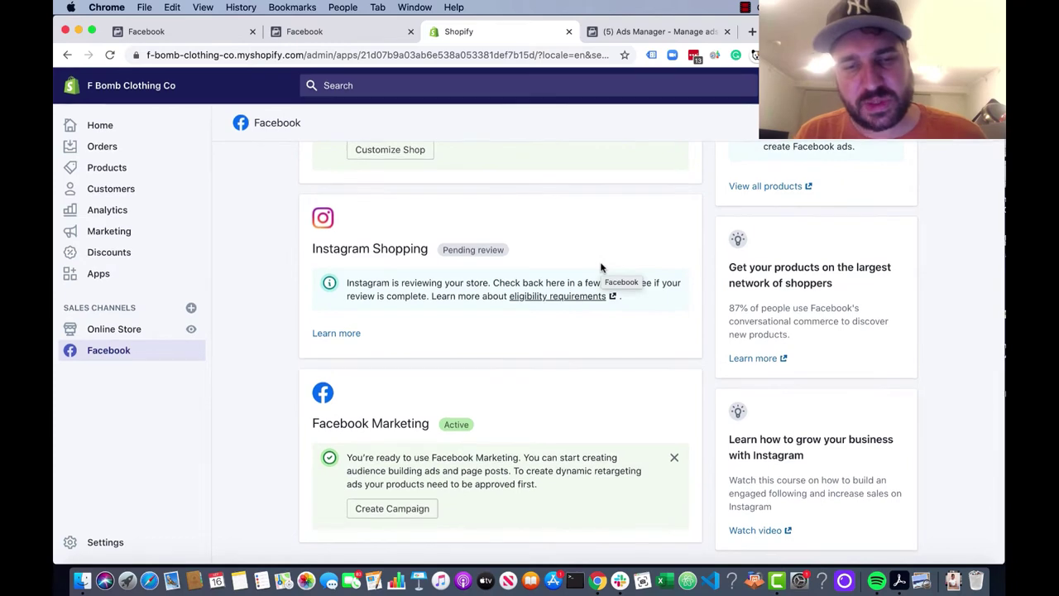
pyautogui.scroll(10, 601, 266)
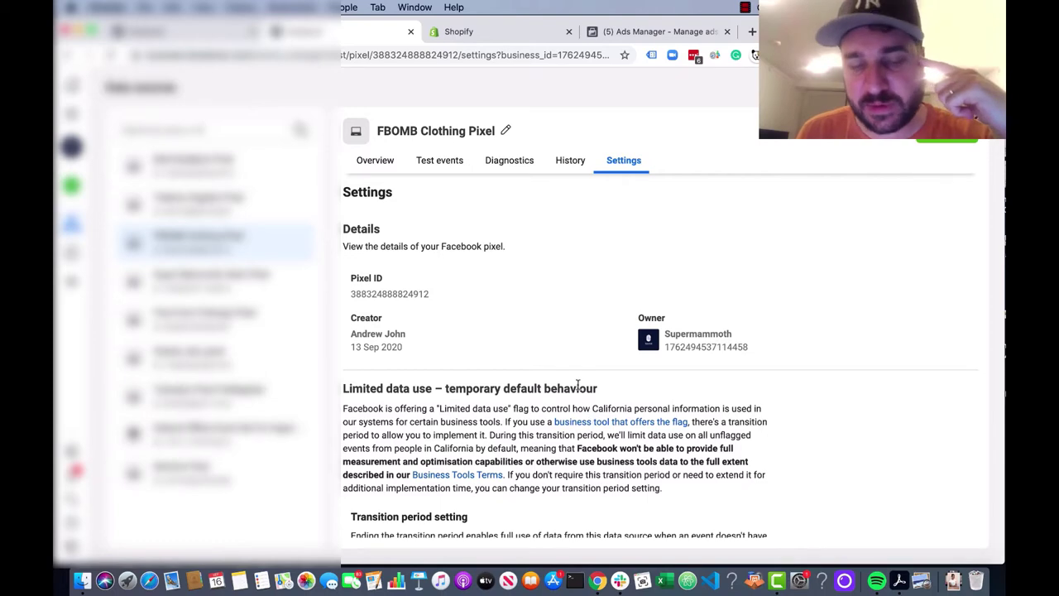
pyautogui.scroll(-5, 580, 389)
pyautogui.scroll(-3, 579, 389)
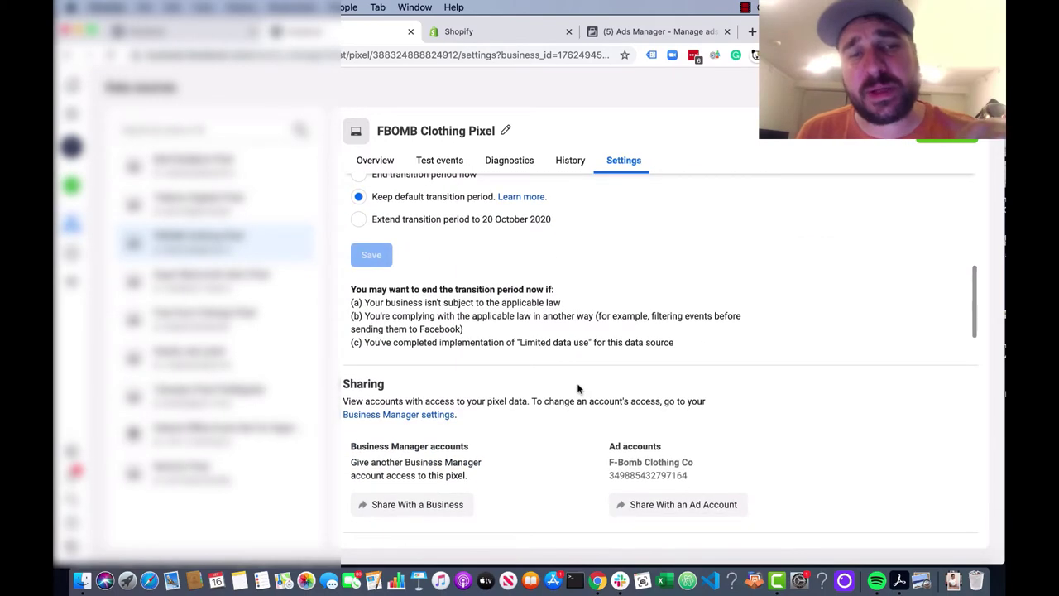
pyautogui.scroll(-3, 577, 388)
pyautogui.scroll(-6, 577, 389)
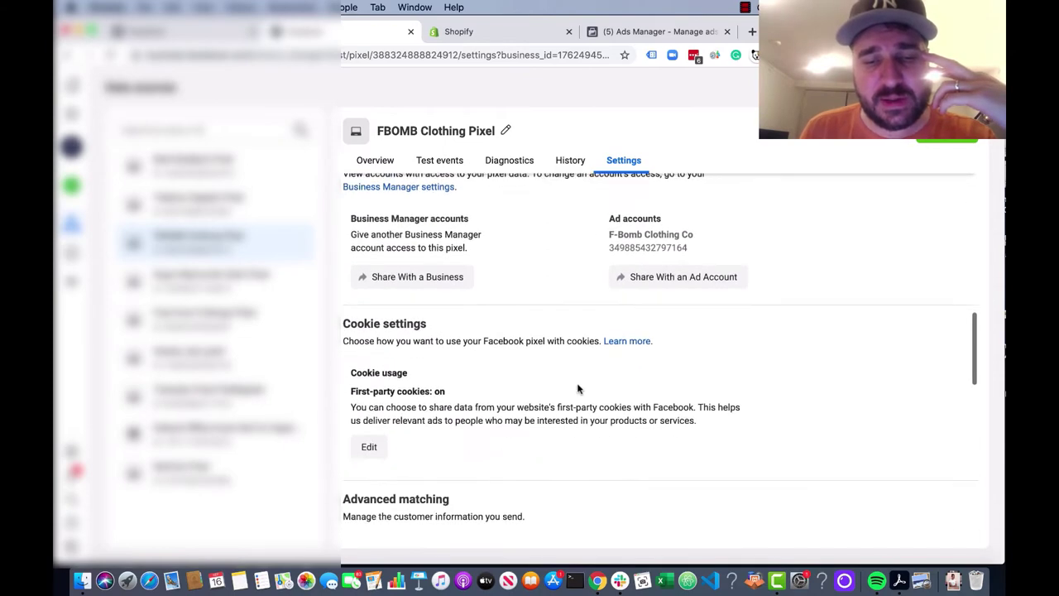
pyautogui.scroll(-2, 577, 389)
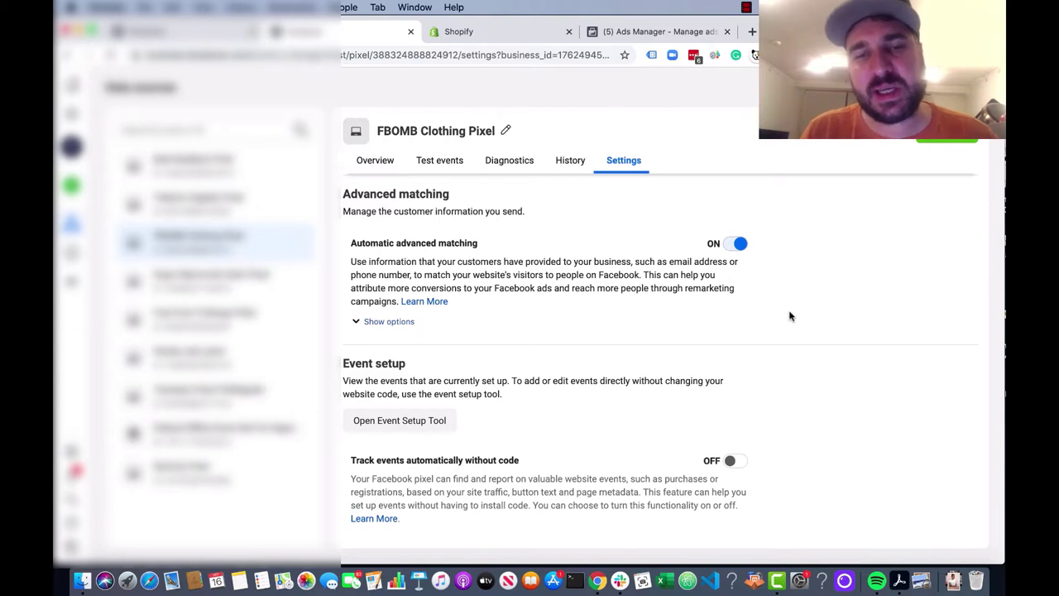
pyautogui.scroll(2, 789, 315)
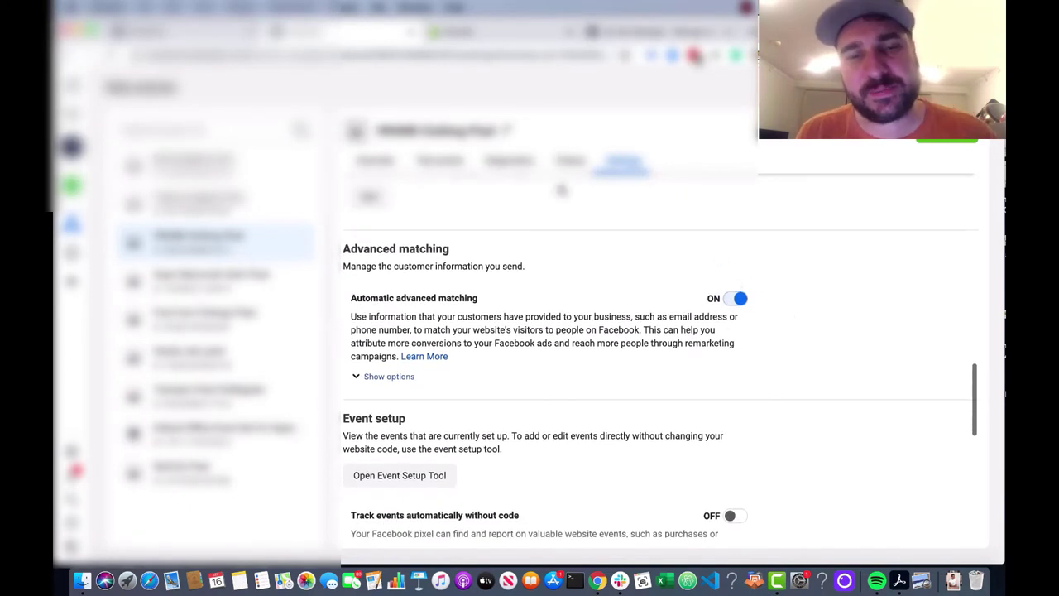
# Check this pixel's Overview and Test events, then move to the busier pixel's overview.
pyautogui.click(377, 164)
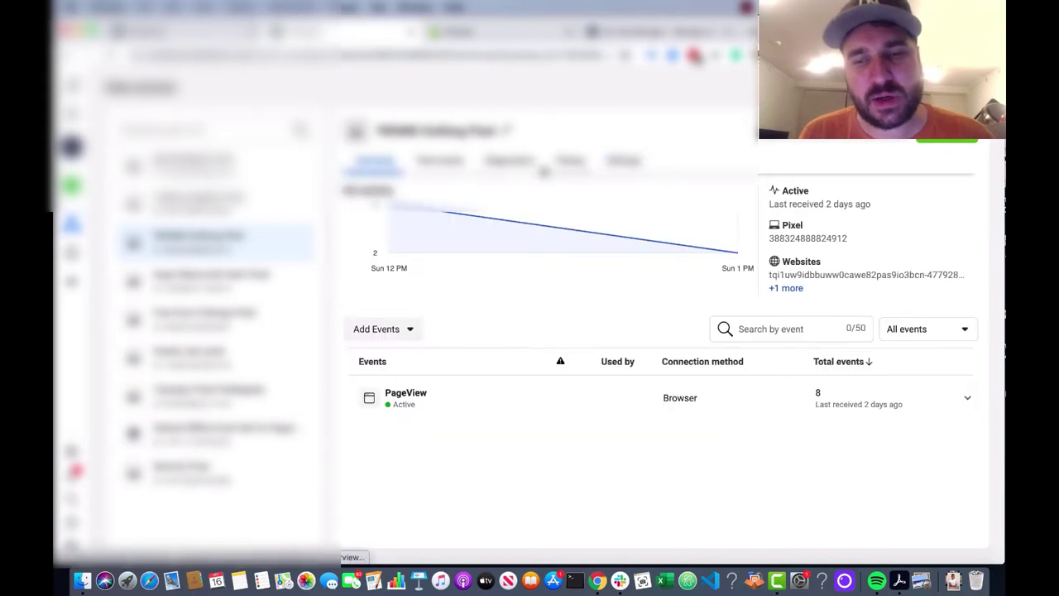
pyautogui.click(439, 166)
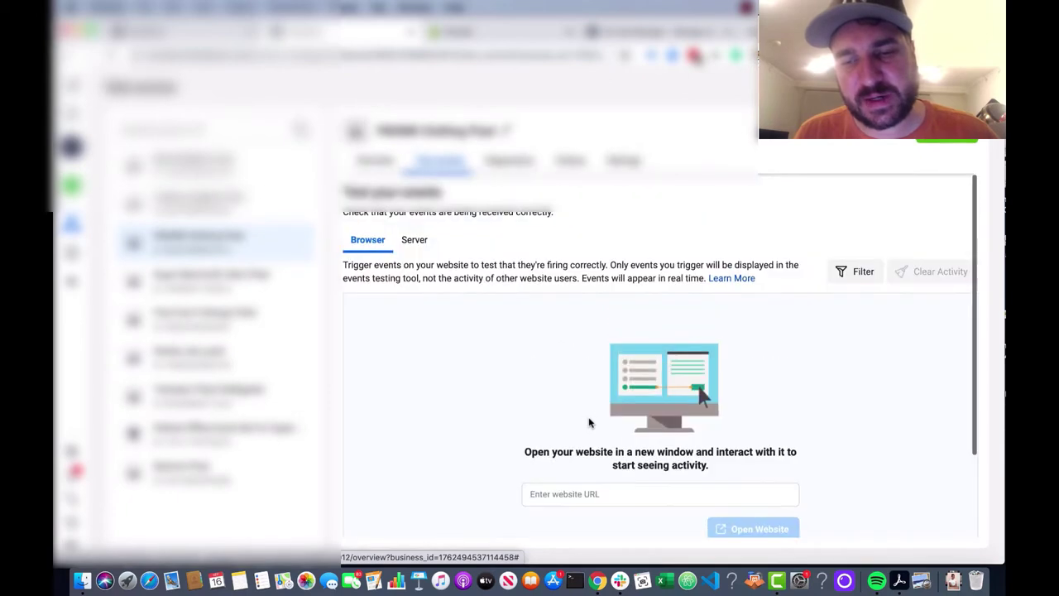
pyautogui.click(212, 35)
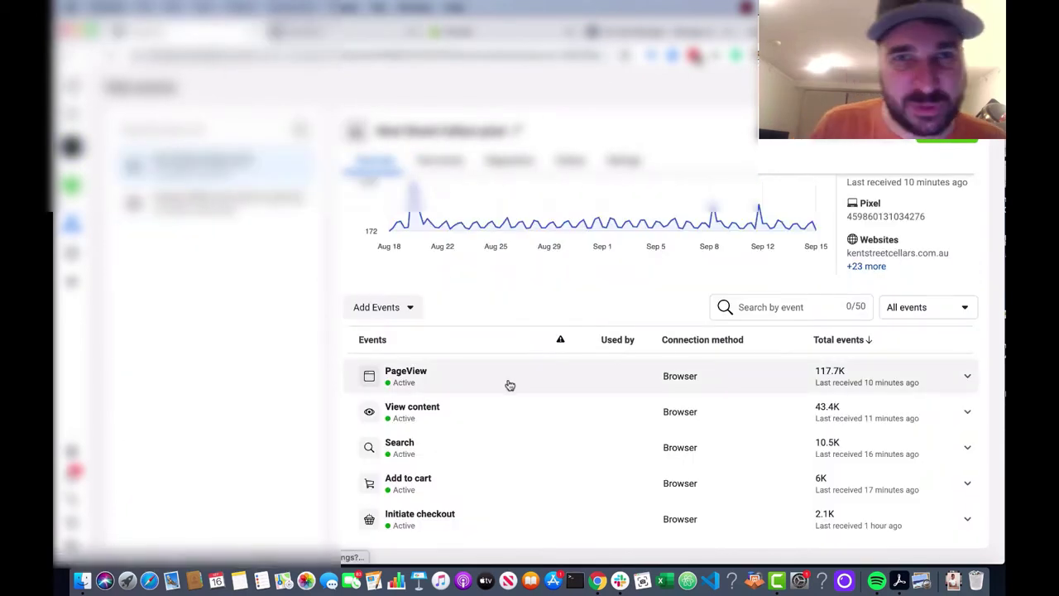
# Scroll the busier pixel's events table to review Purchase and Add payment info.
pyautogui.scroll(-3, 510, 385)
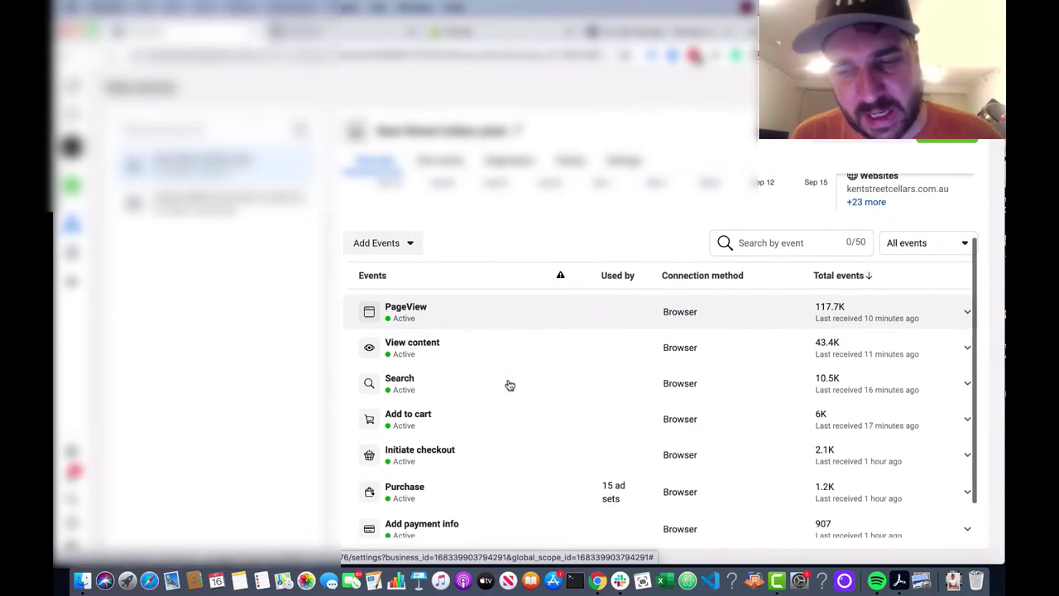
pyautogui.scroll(2, 509, 384)
pyautogui.scroll(-3, 508, 383)
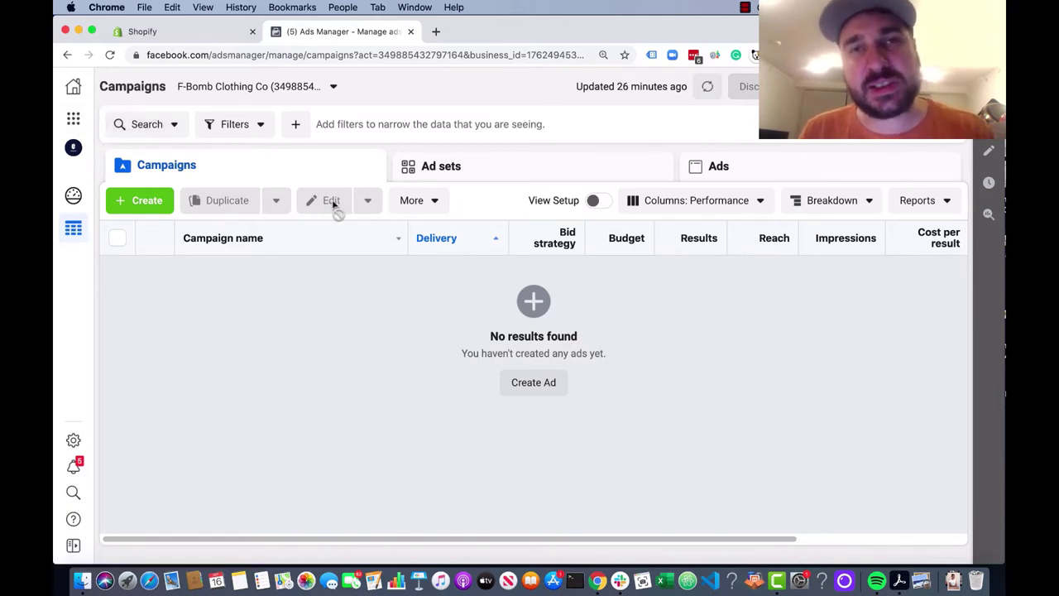
# Open Audience Insights from Business tools under Analyse and report.
pyautogui.click(69, 121)
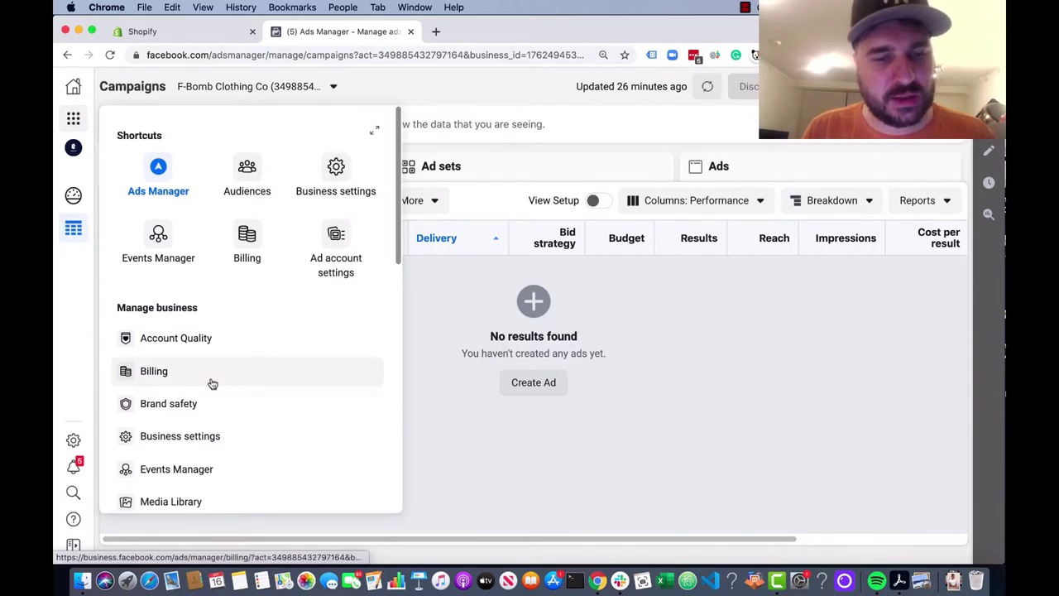
pyautogui.scroll(-5, 213, 383)
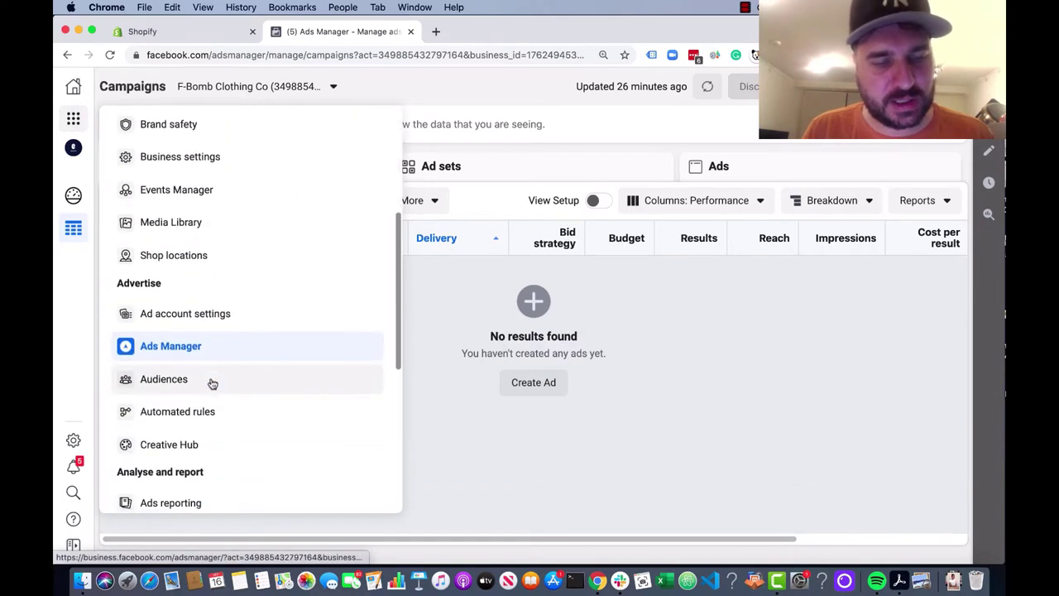
pyautogui.scroll(-3, 212, 383)
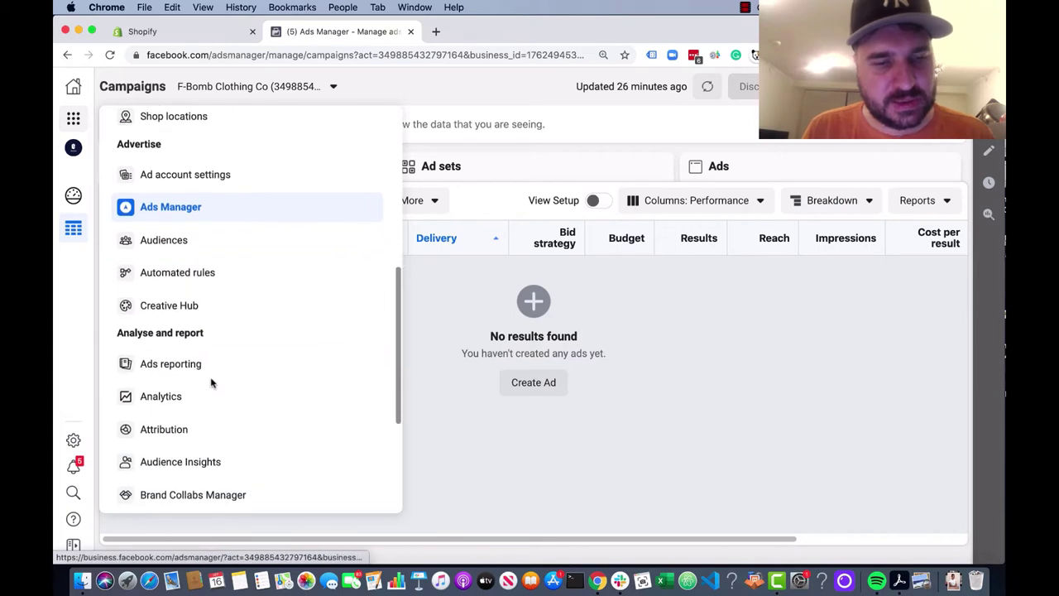
pyautogui.click(182, 465)
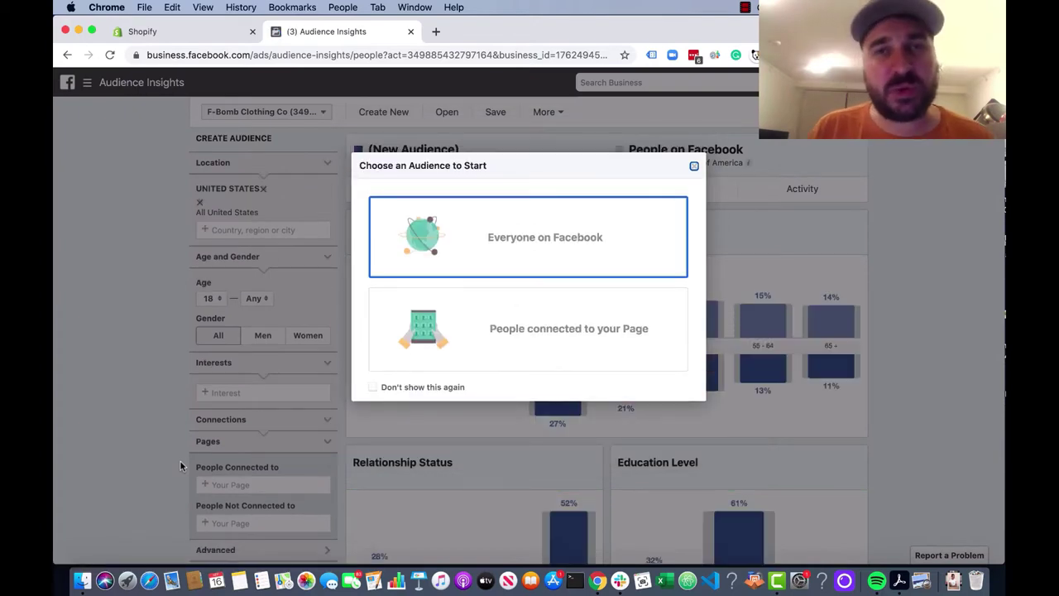
# Choose Everyone on Facebook as the starting audience.
pyautogui.click(180, 466)
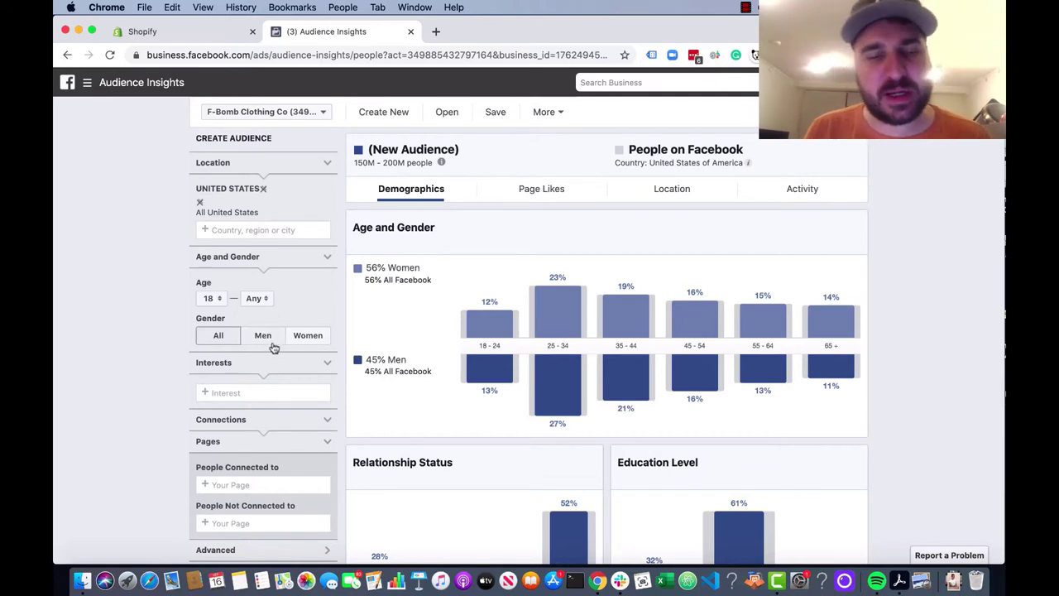
pyautogui.click(304, 336)
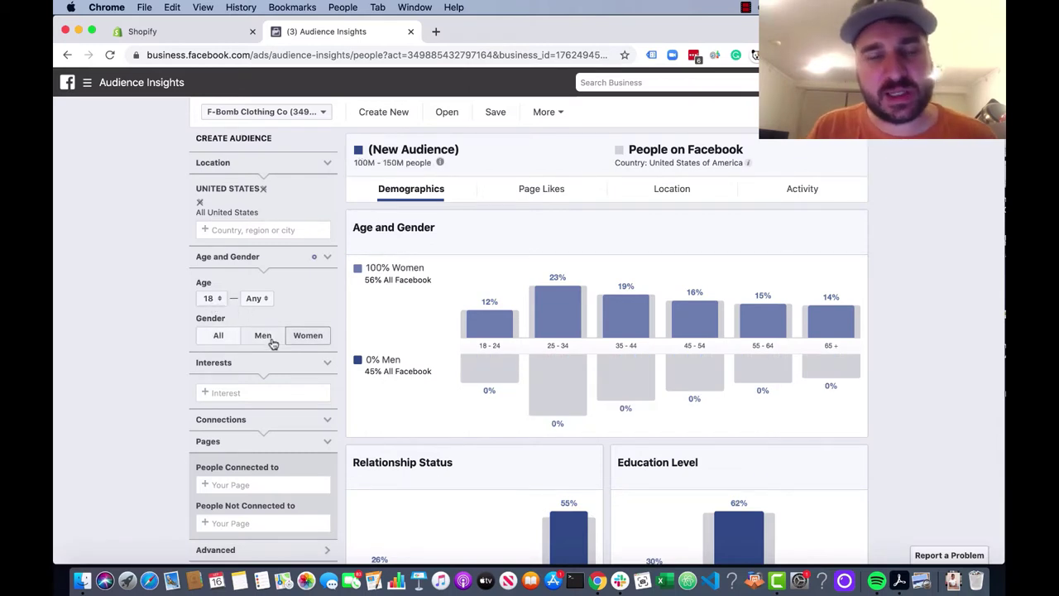
pyautogui.click(228, 338)
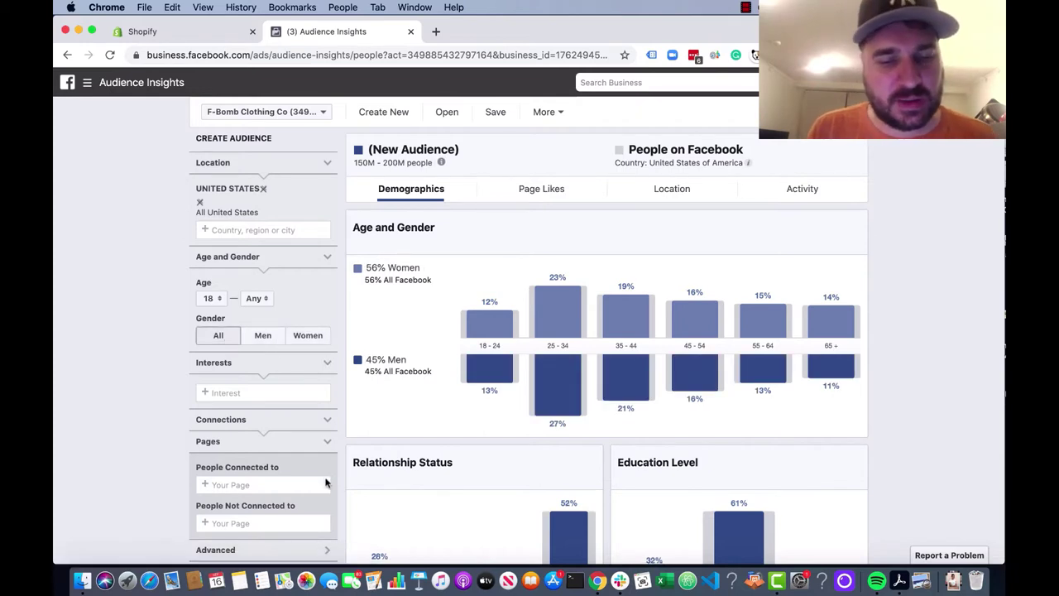
pyautogui.scroll(-2, 326, 481)
pyautogui.scroll(-2, 326, 481)
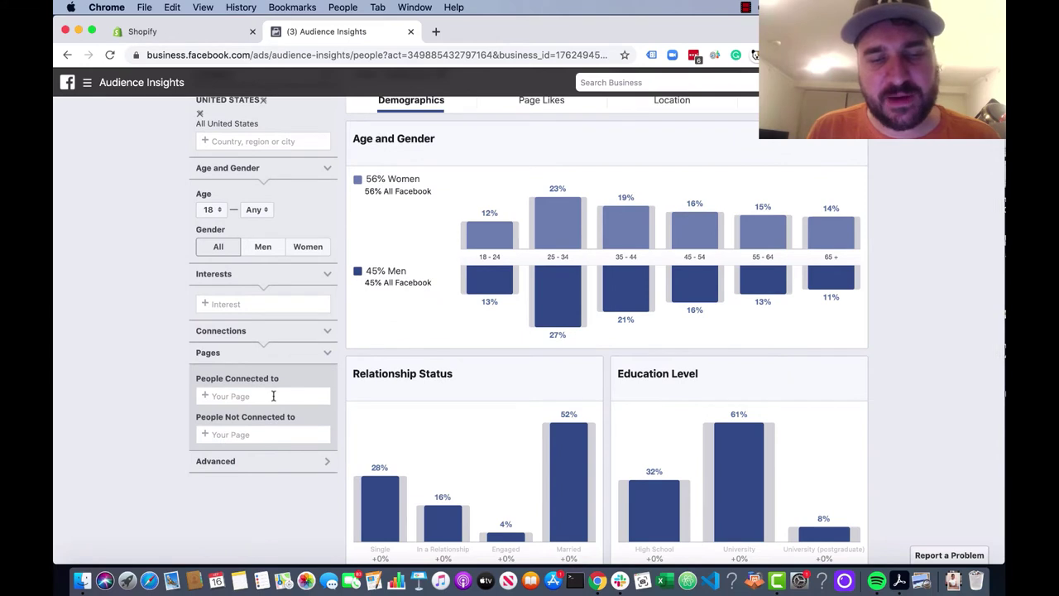
# Set People Connected to White Wolf Nutrition only, dropping Bark Buddy's and F-Bomb Clothing Co.
pyautogui.click(273, 396)
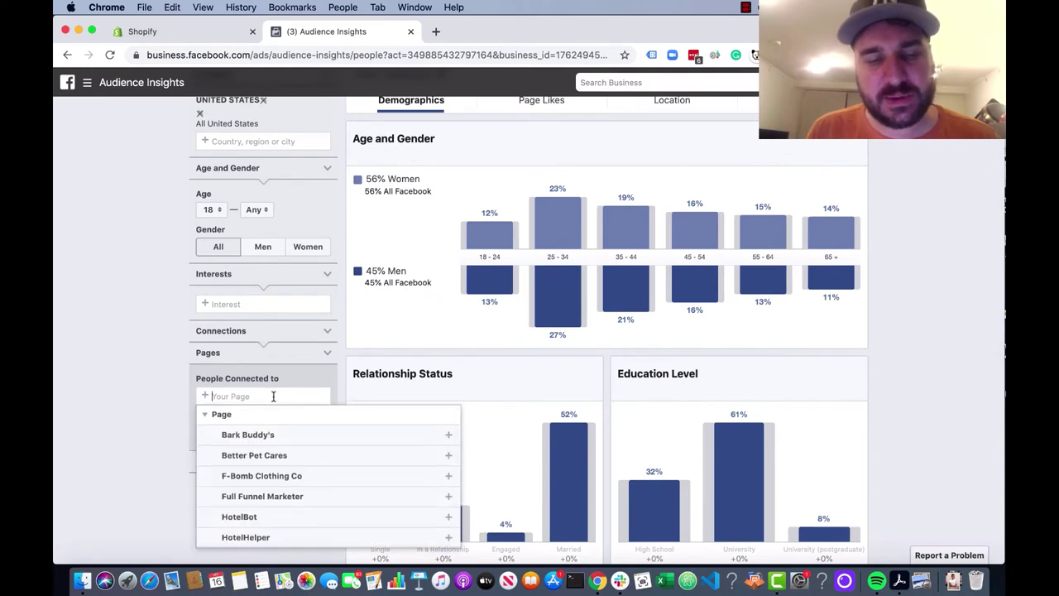
pyautogui.click(273, 476)
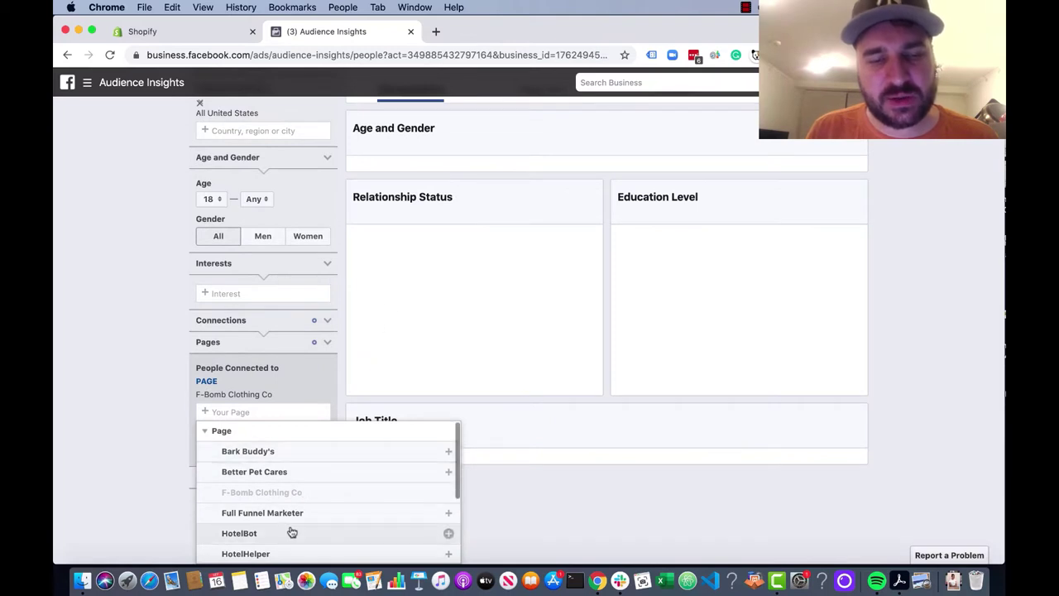
pyautogui.click(296, 453)
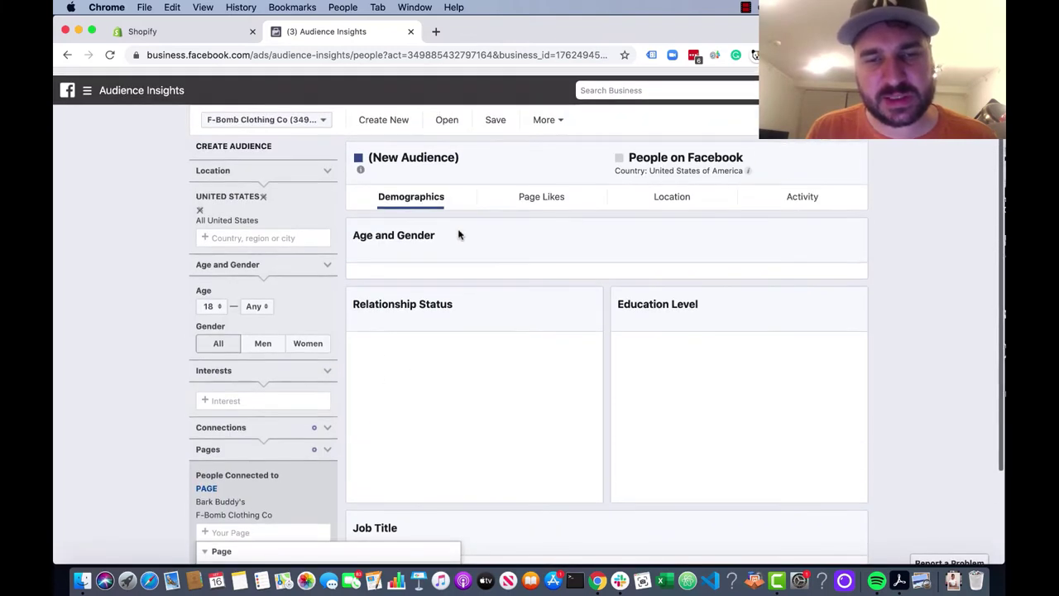
pyautogui.scroll(-5, 359, 489)
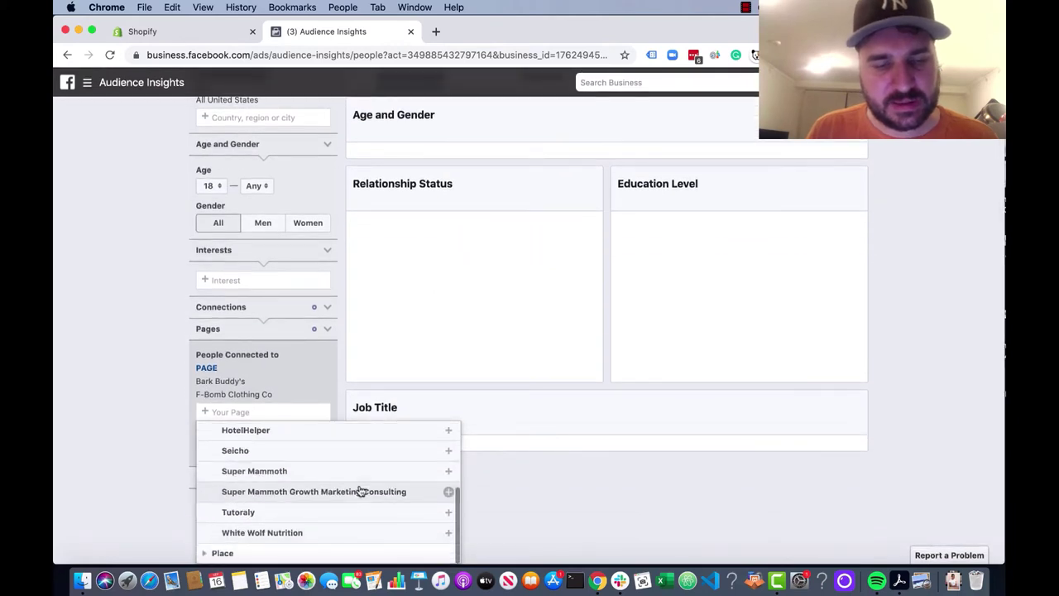
pyautogui.click(322, 538)
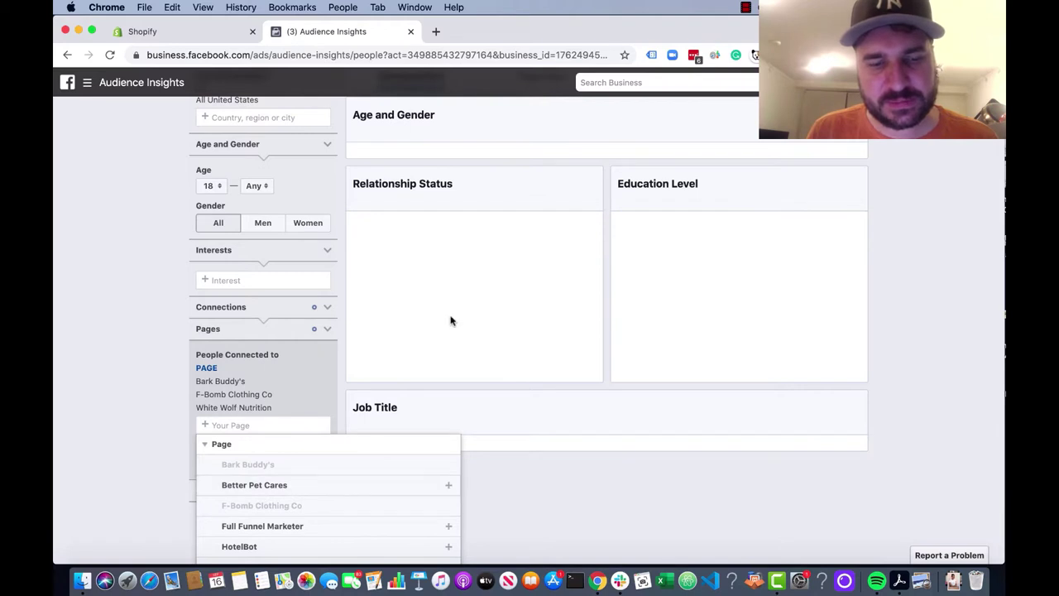
pyautogui.click(327, 383)
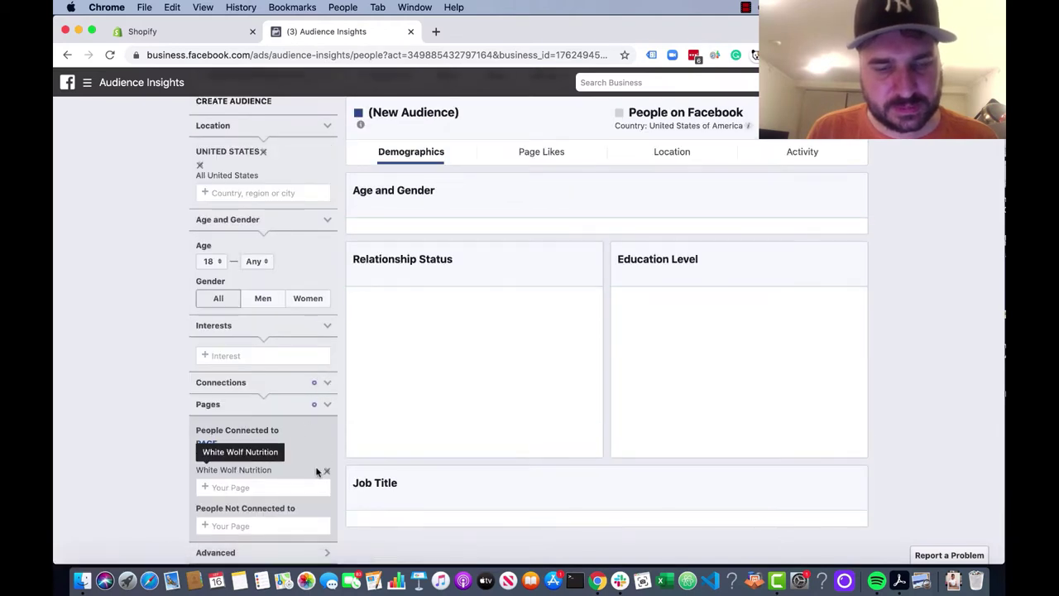
pyautogui.click(326, 458)
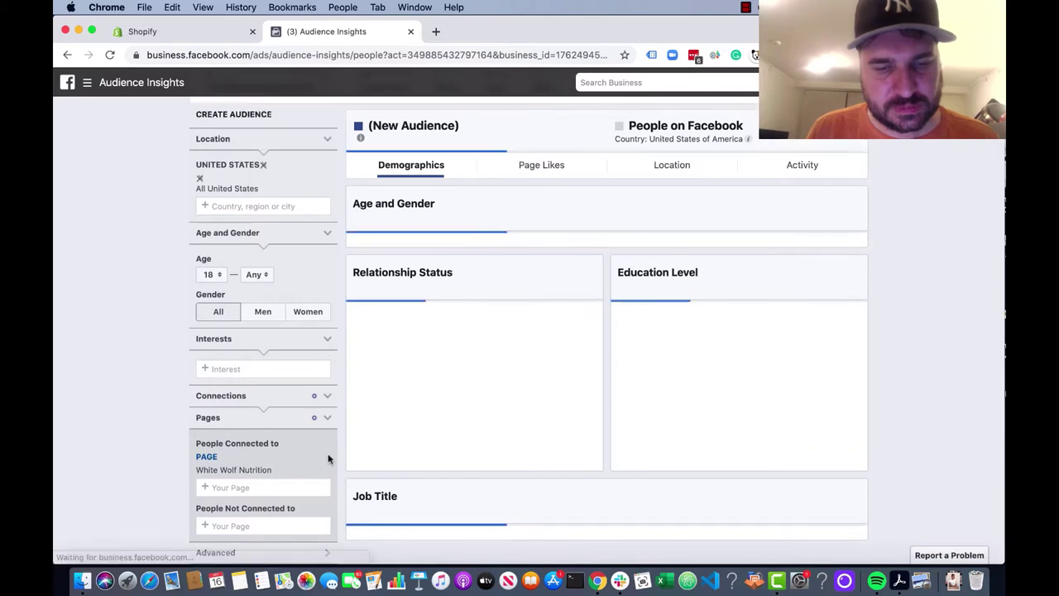
pyautogui.scroll(1, 279, 322)
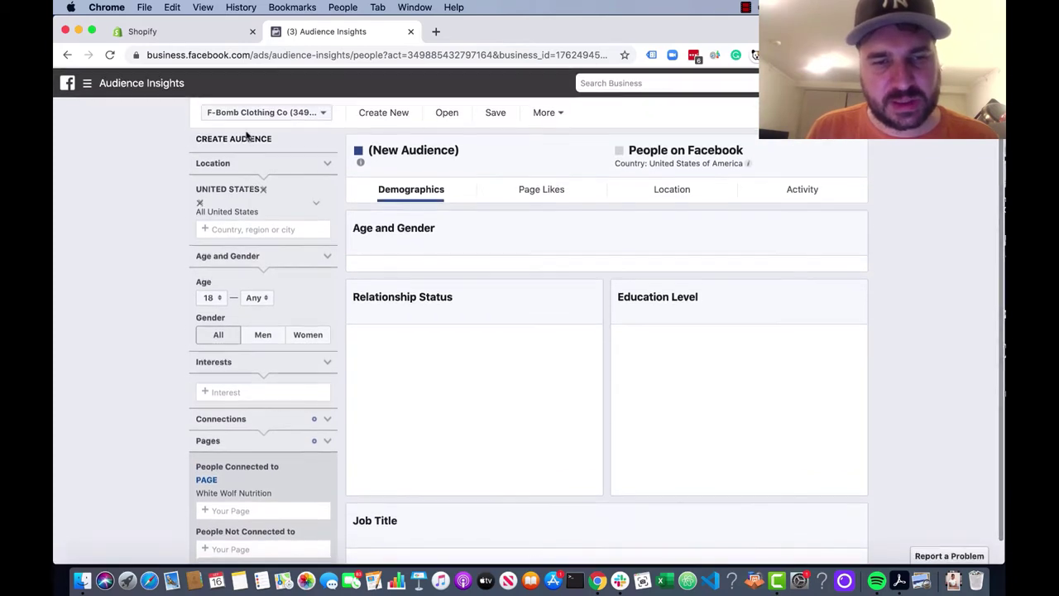
# Replace United States with Australia as the audience location.
pyautogui.click(199, 203)
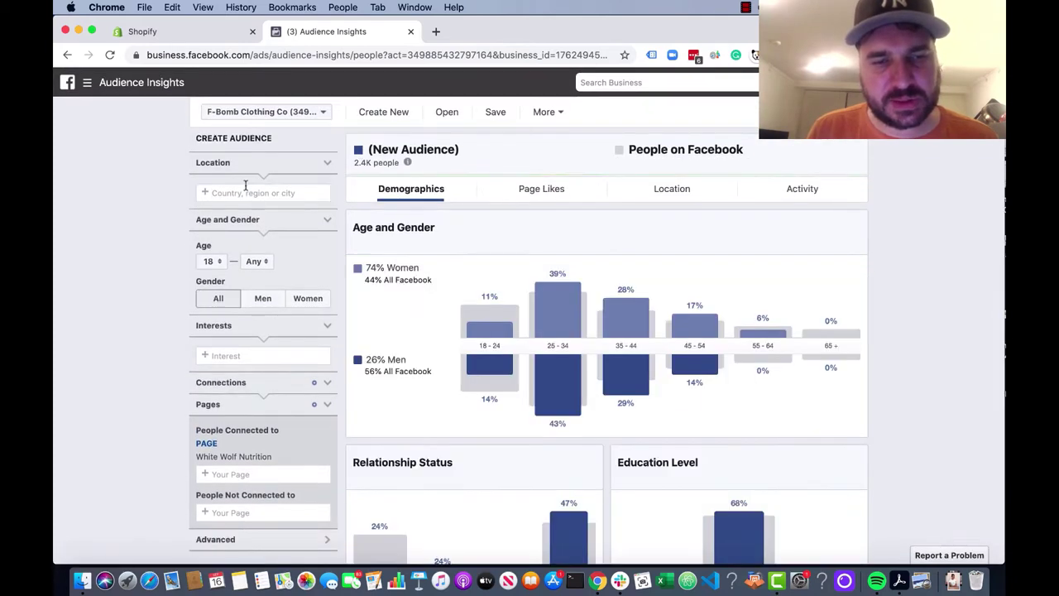
pyautogui.click(243, 192)
pyautogui.write('Au')
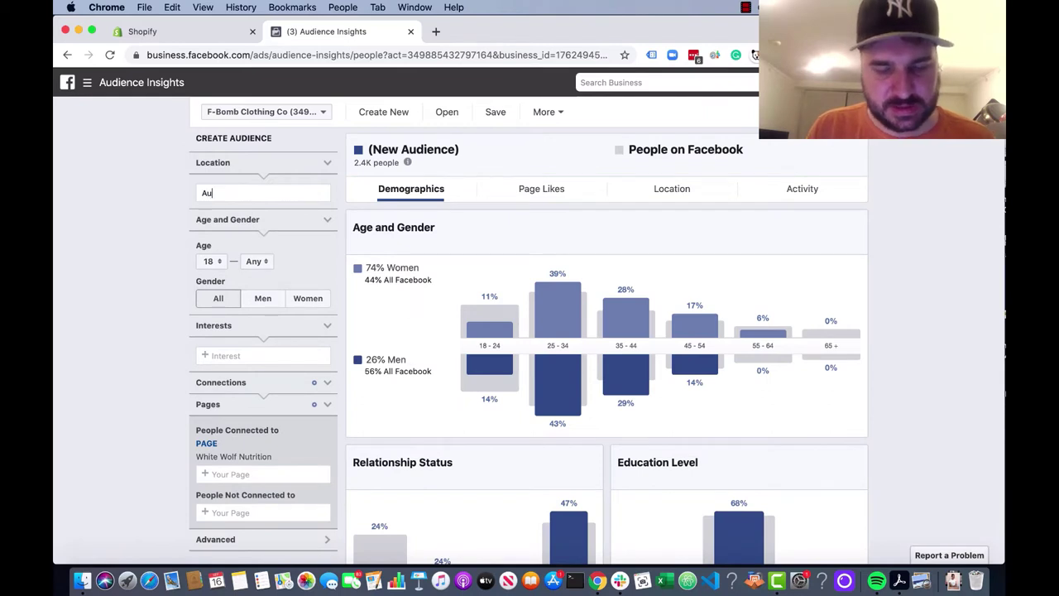
pyautogui.write('stralia')
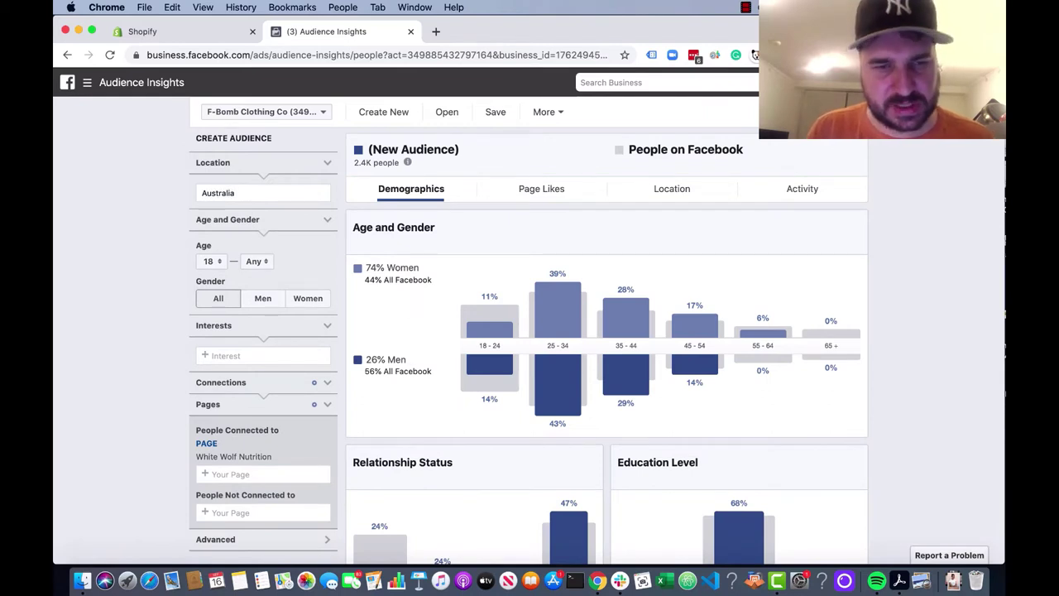
pyautogui.click(283, 213)
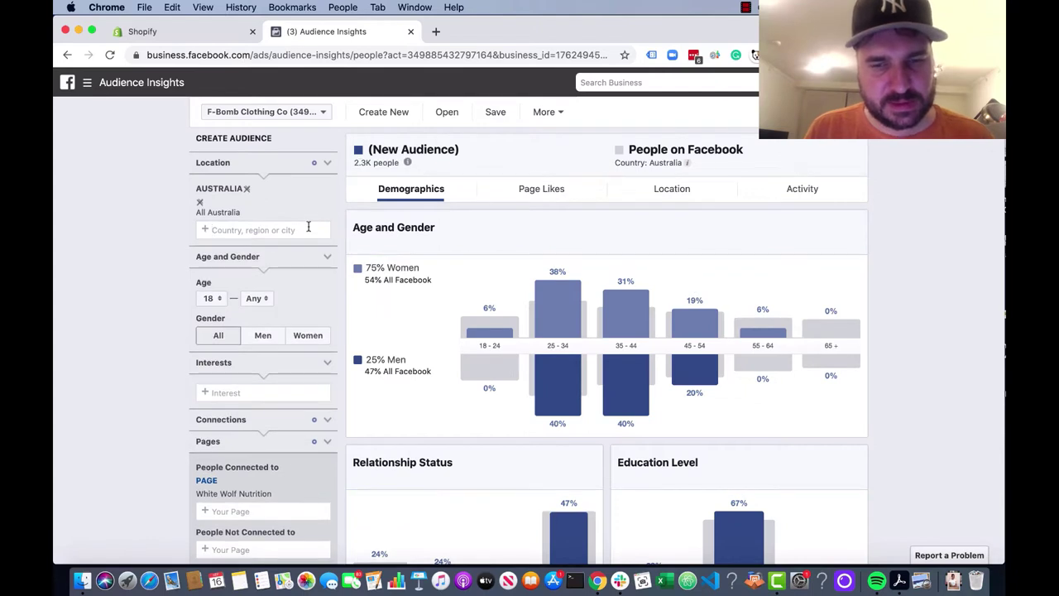
# Show the Page Likes breakdown for the Australian White Wolf Nutrition audience.
pyautogui.scroll(-5, 199, 310)
pyautogui.scroll(1, 197, 306)
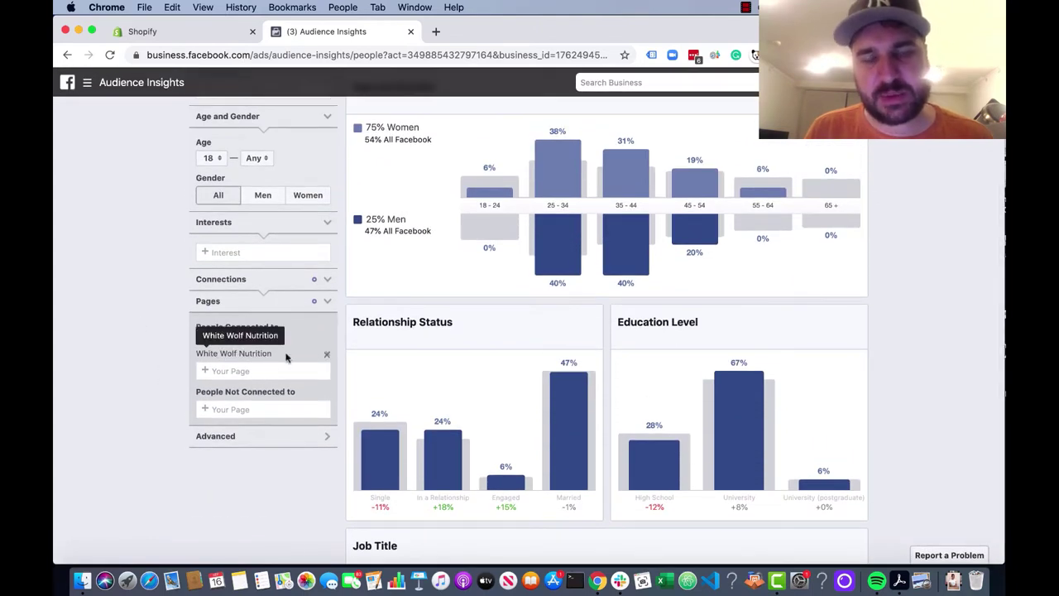
pyautogui.scroll(4, 464, 300)
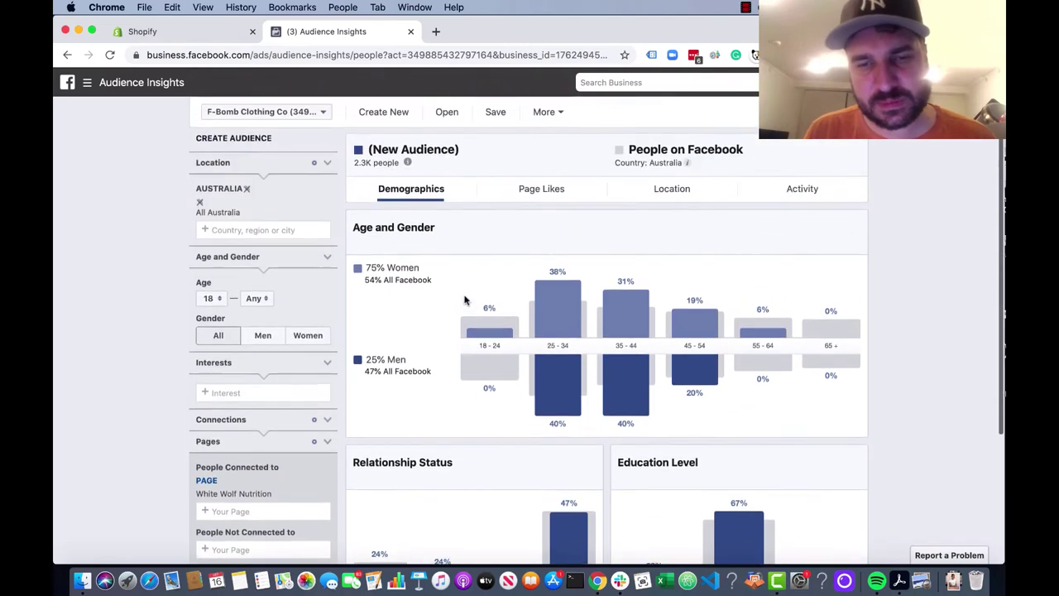
pyautogui.scroll(-3, 465, 300)
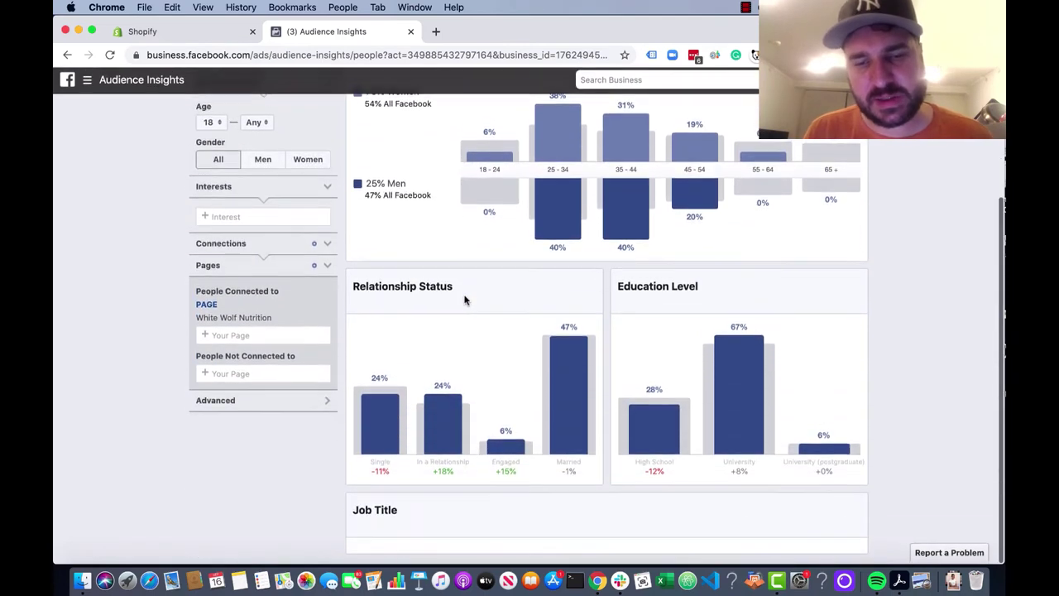
pyautogui.scroll(3, 464, 300)
pyautogui.scroll(-1, 464, 300)
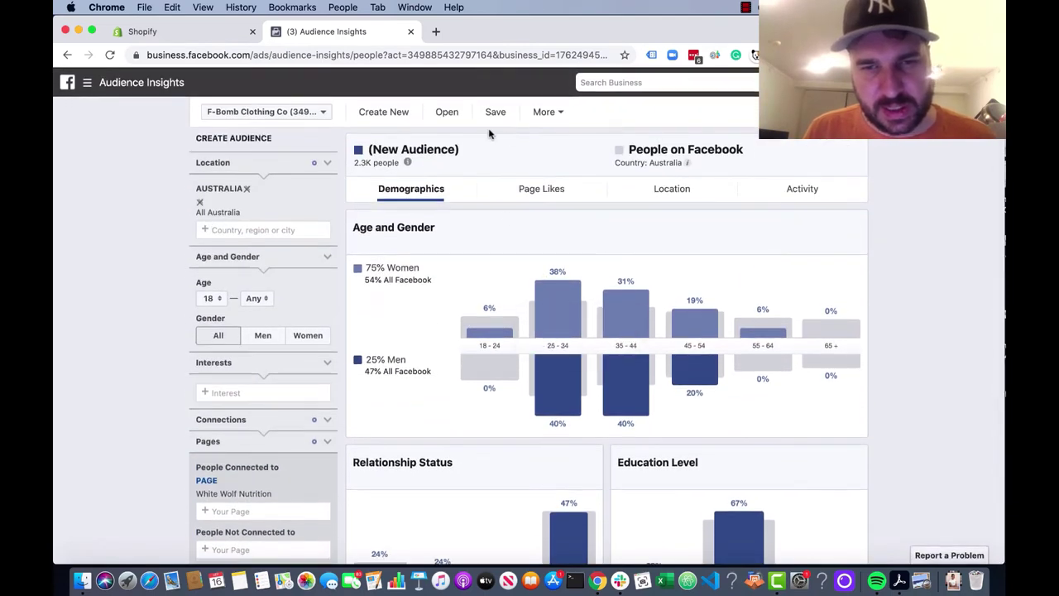
pyautogui.click(550, 196)
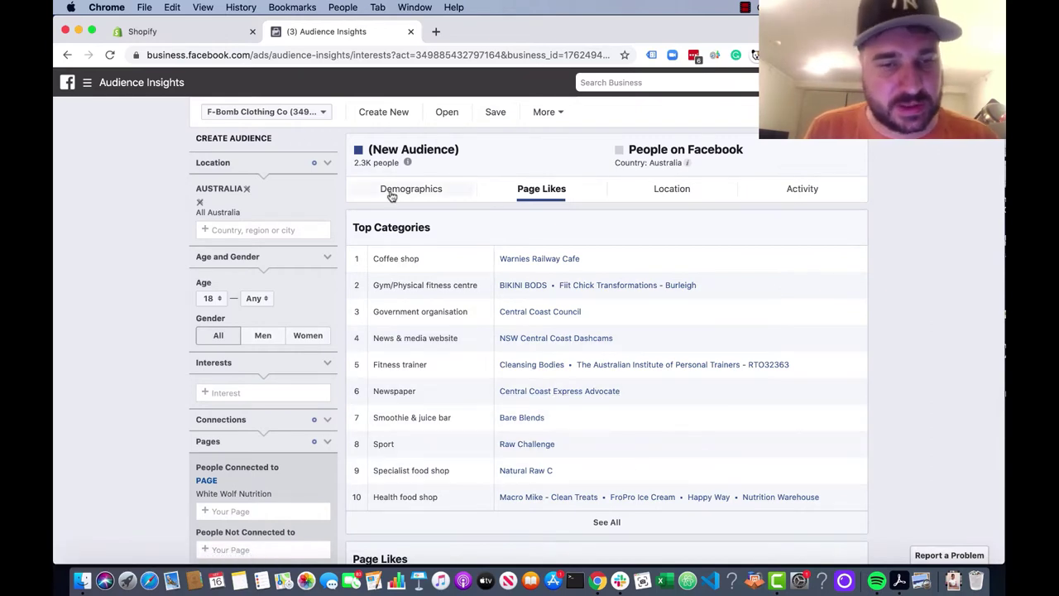
# Replace Australia with the United States as the Audience Insights location.
pyautogui.click(200, 204)
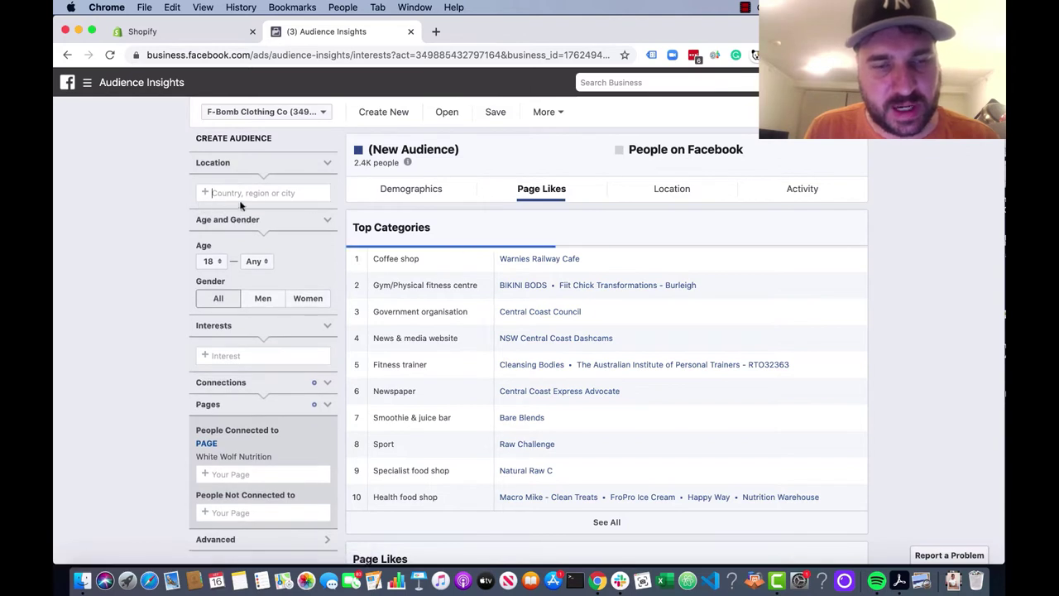
pyautogui.write('united states')
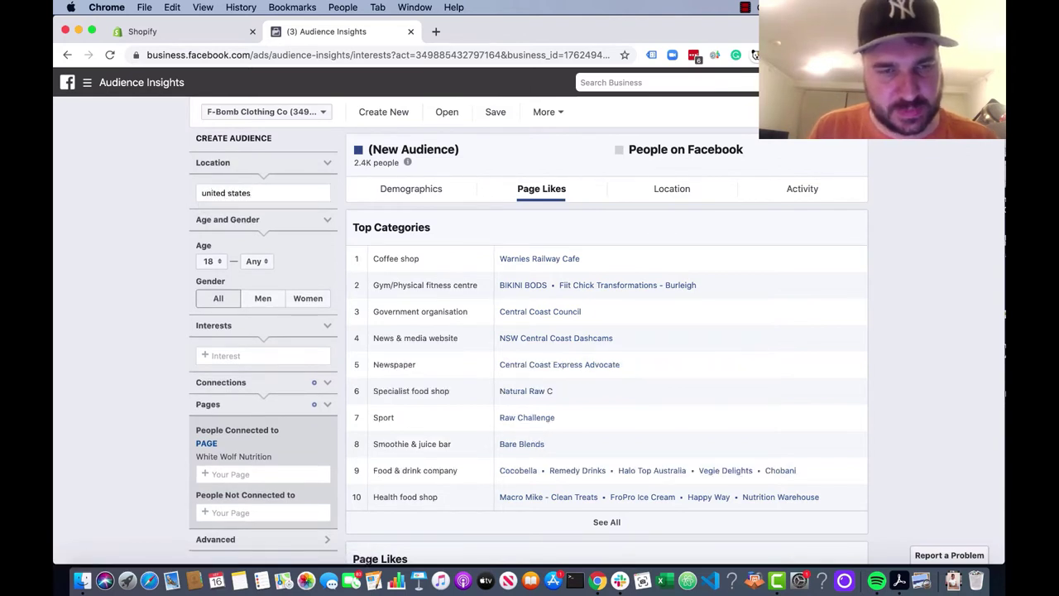
pyautogui.click(269, 212)
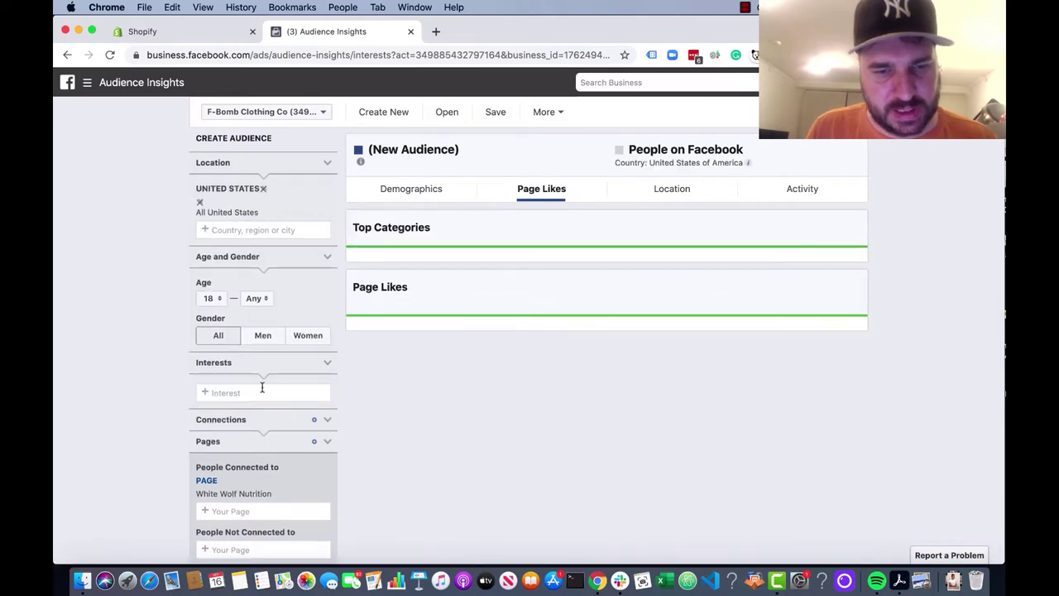
# Remove White Wolf Nutrition from the connected pages so Page Likes cover all US adults 18+.
pyautogui.click(326, 485)
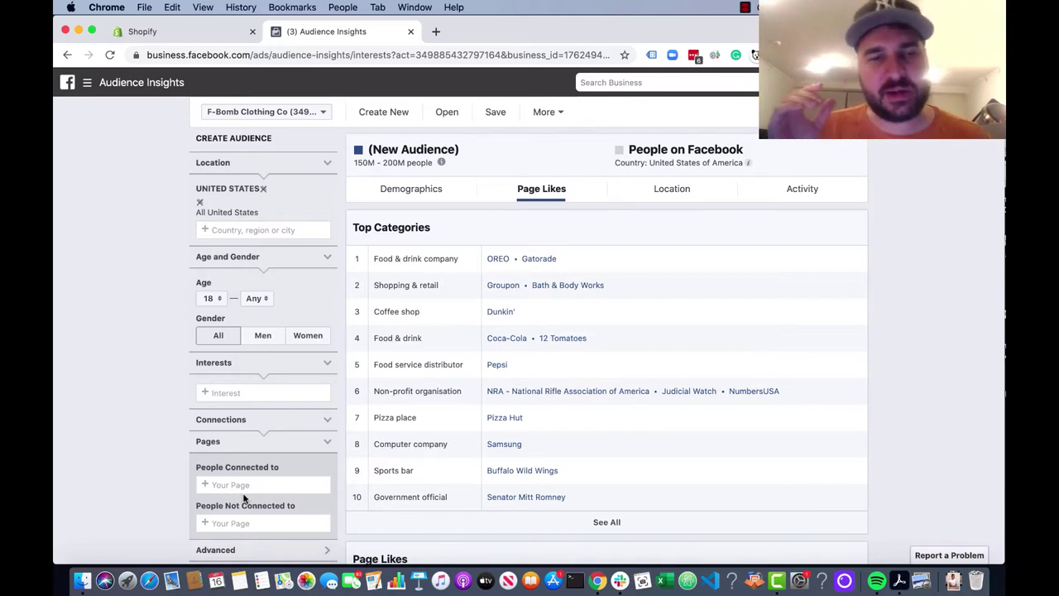
# Search 'registered nurses' and add the Registered nurse interest, narrowing the audience to 4.5M–5M.
pyautogui.click(232, 393)
pyautogui.write('nu')
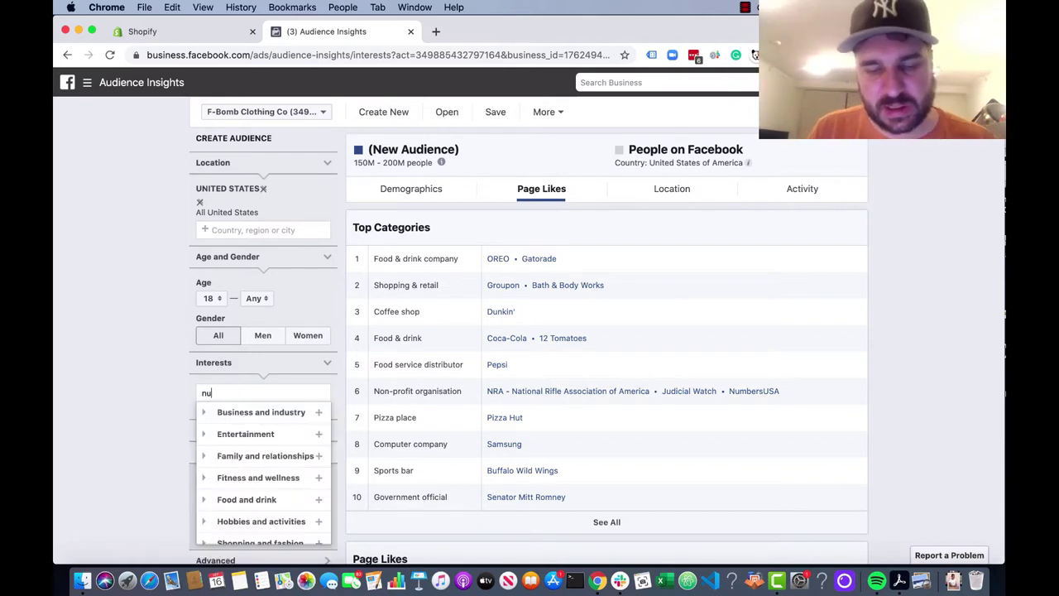
pyautogui.press('BackSpace')
pyautogui.write('re')
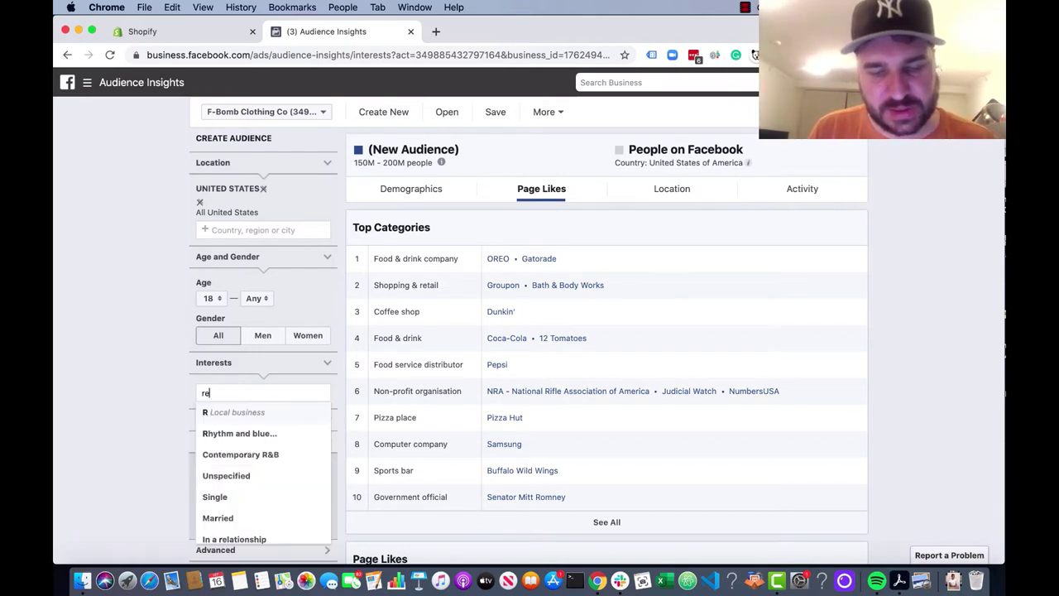
pyautogui.write('gistered')
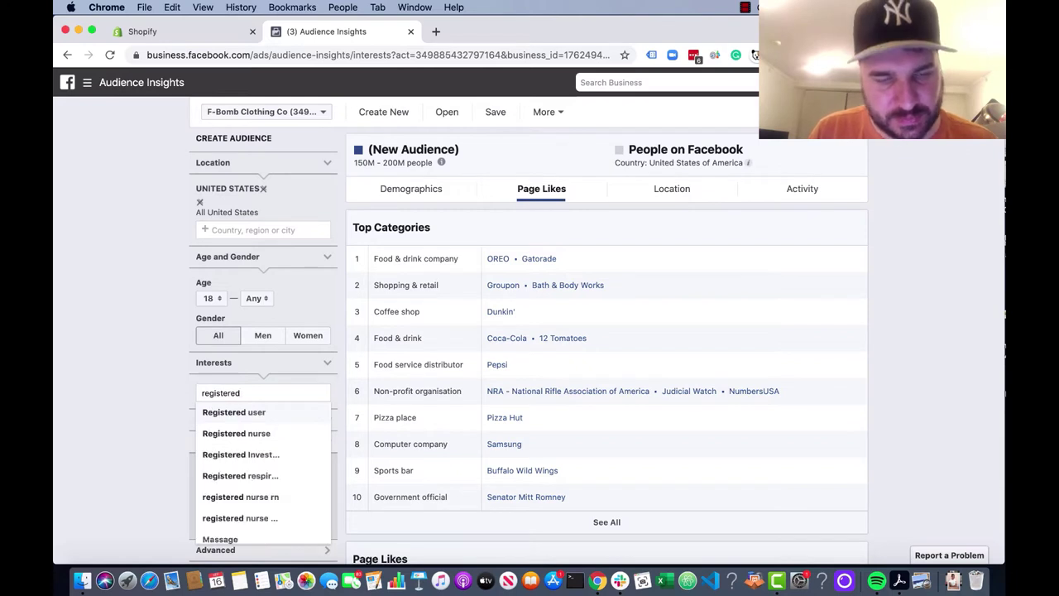
pyautogui.write(' nurses')
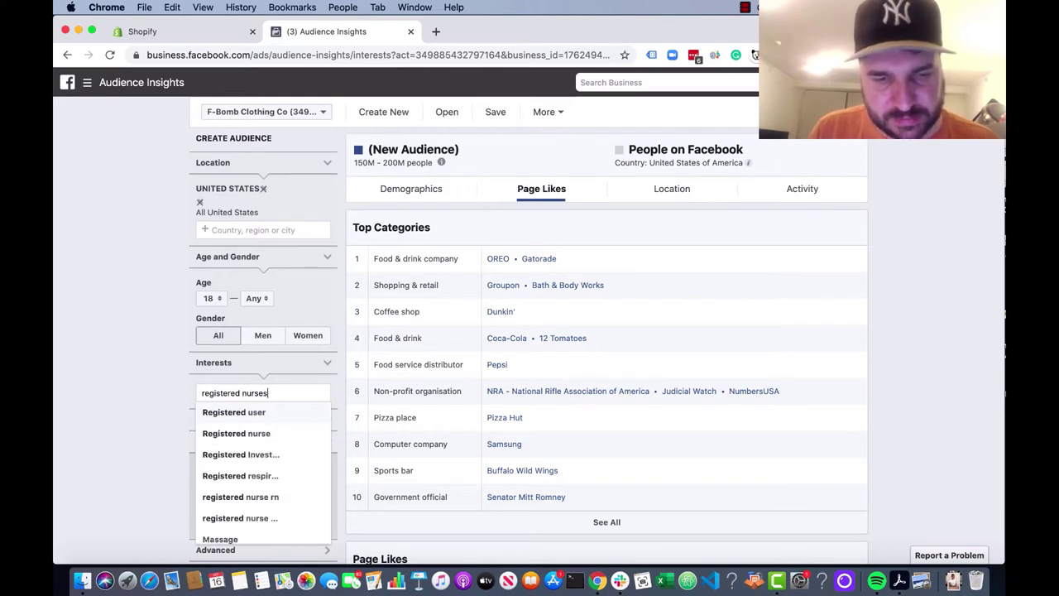
pyautogui.click(248, 414)
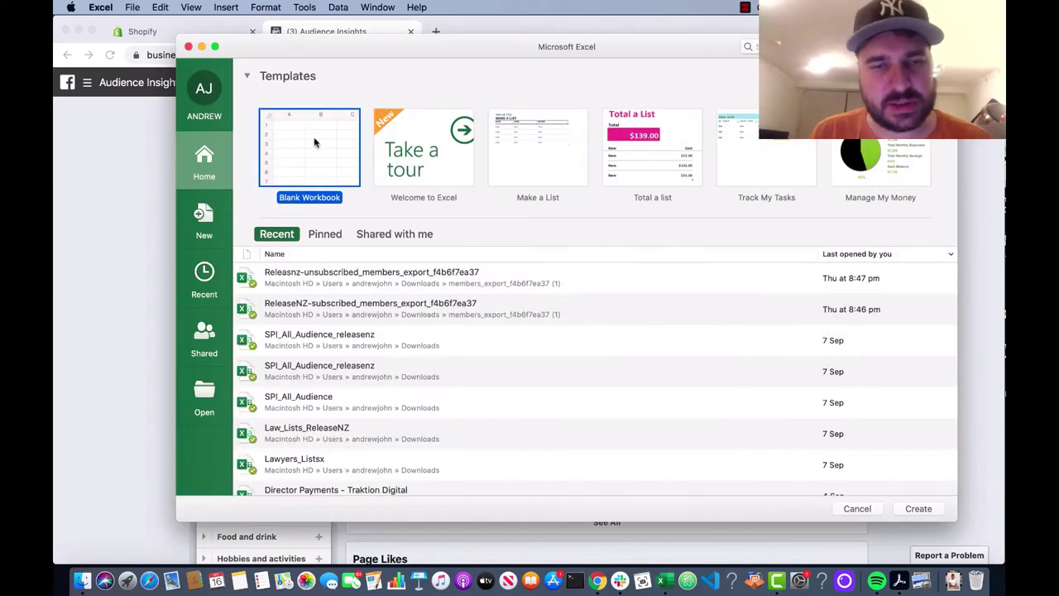
# Create a blank Excel workbook with a widened column A headed 'Interests/Pages'.
pyautogui.doubleClick(314, 142)
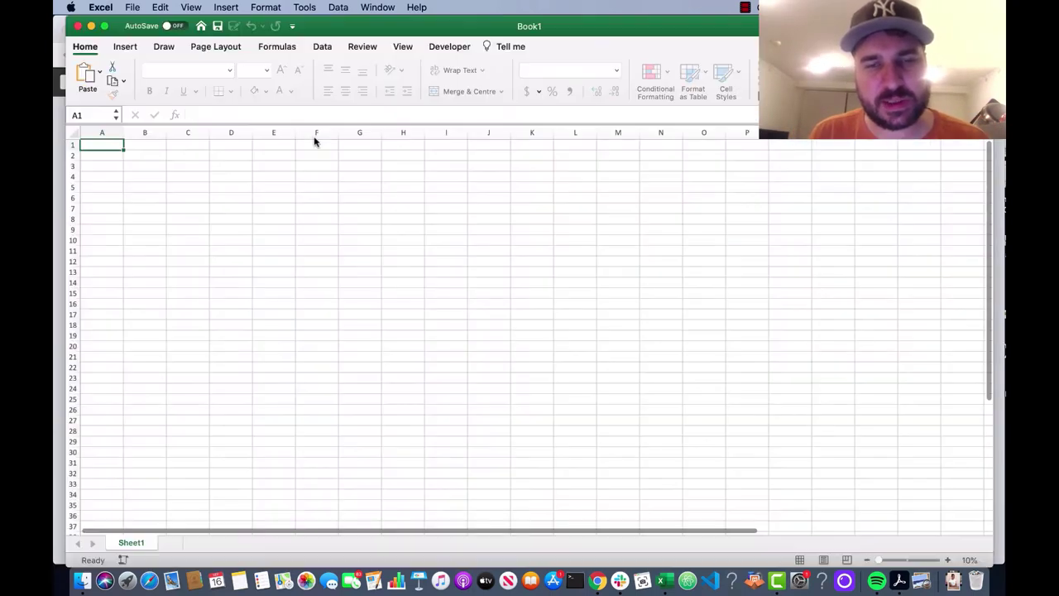
pyautogui.moveTo(371, 27); pyautogui.dragTo(470, 75)
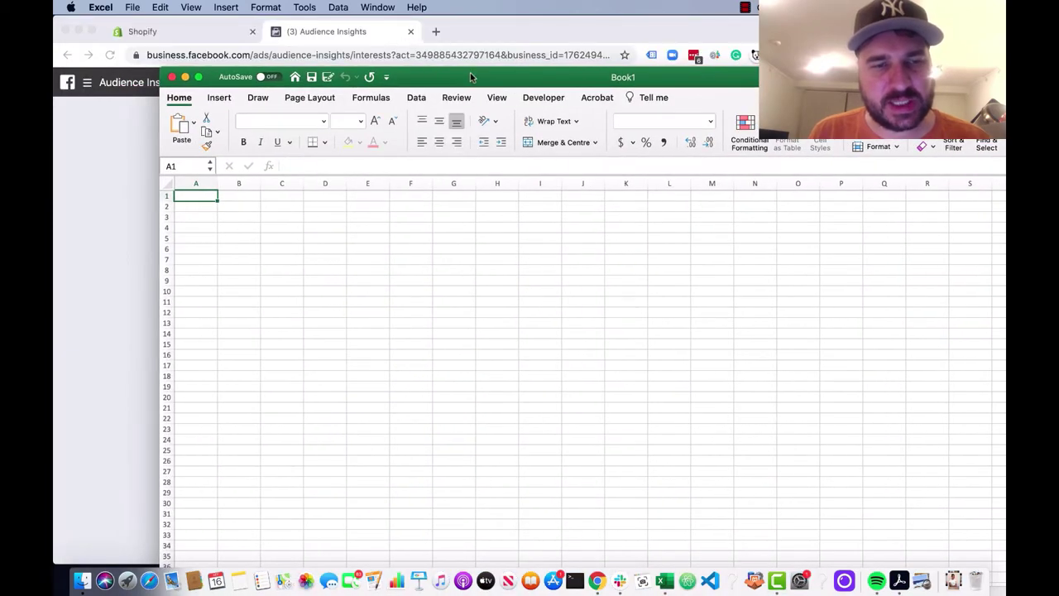
pyautogui.moveTo(214, 181); pyautogui.dragTo(282, 180)
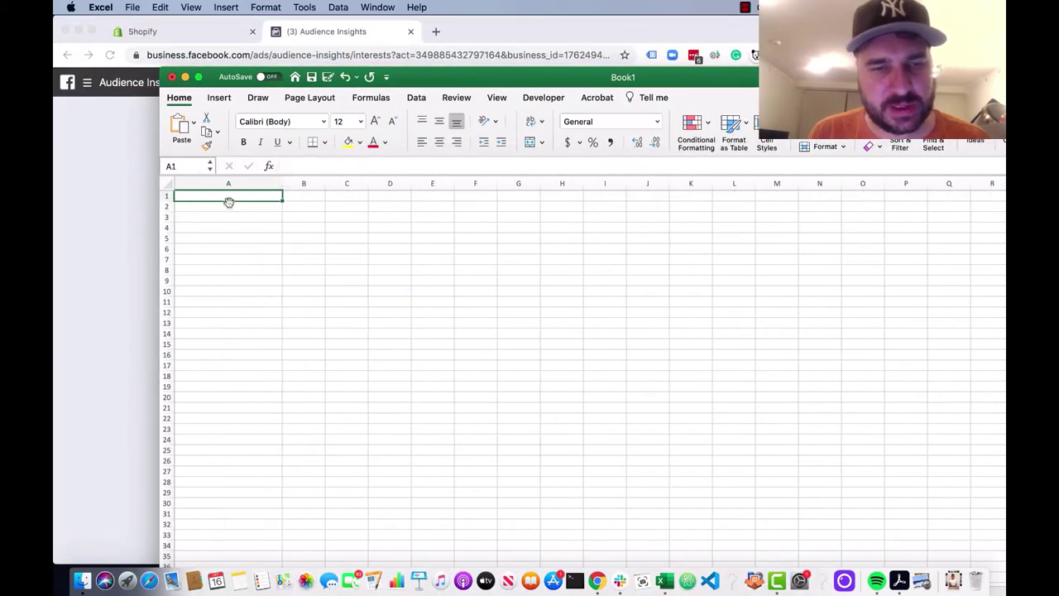
pyautogui.write('Intere')
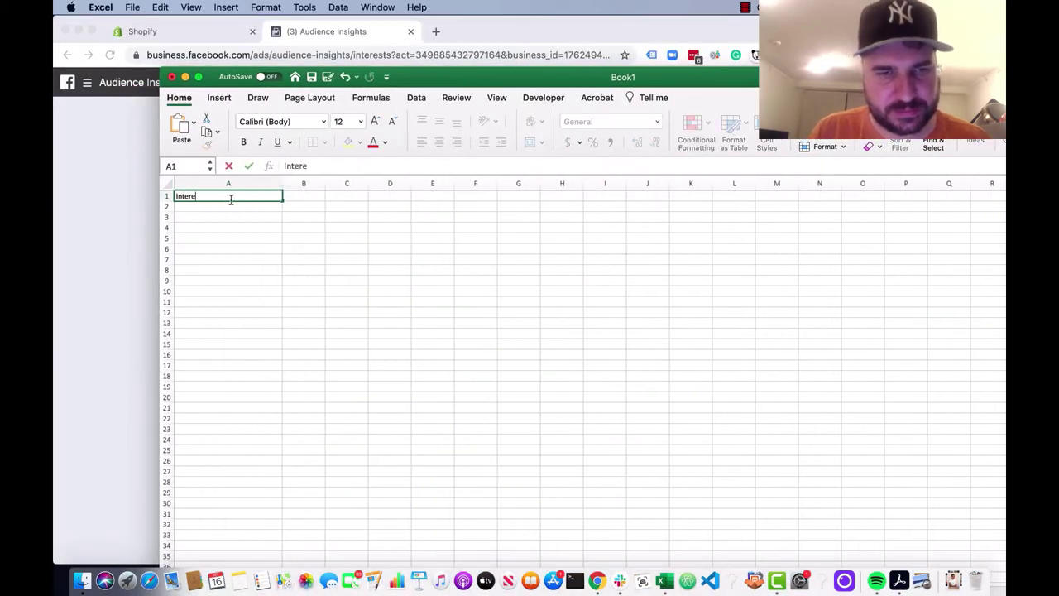
pyautogui.write('sts')
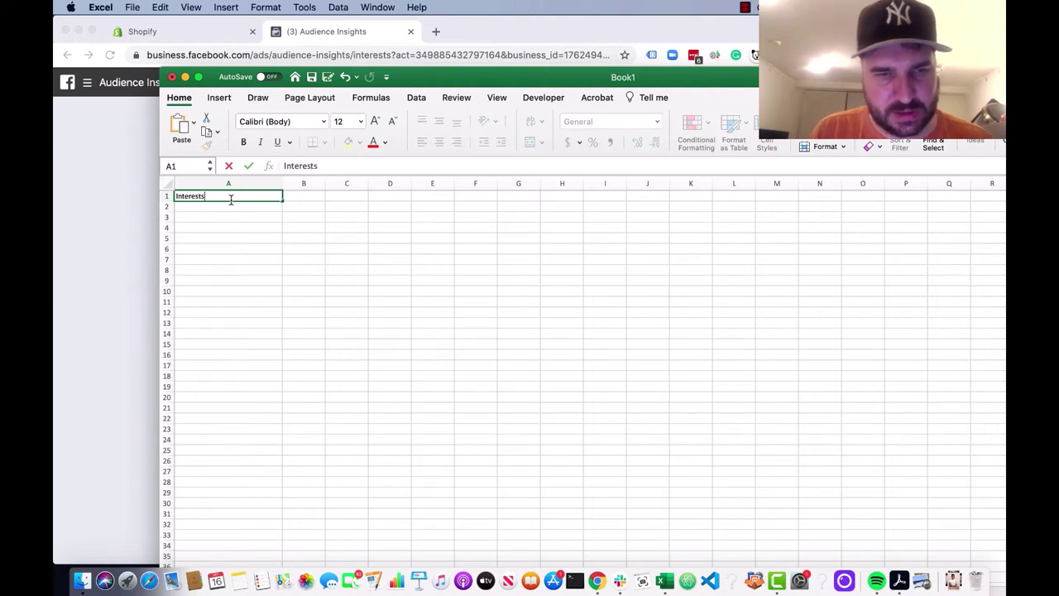
pyautogui.write('/Pages')
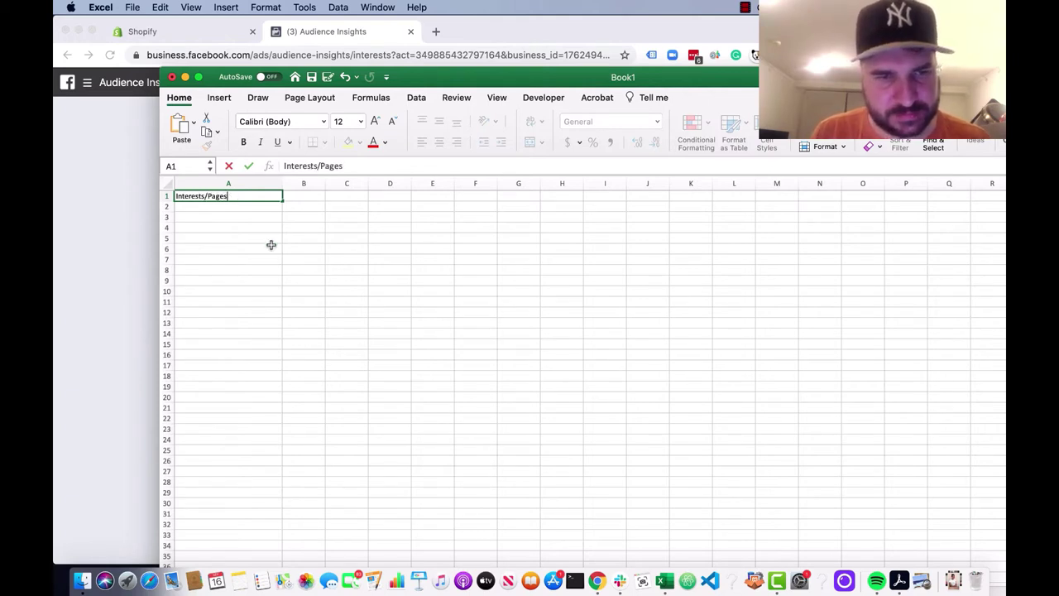
pyautogui.click(275, 247)
pyautogui.click(252, 215)
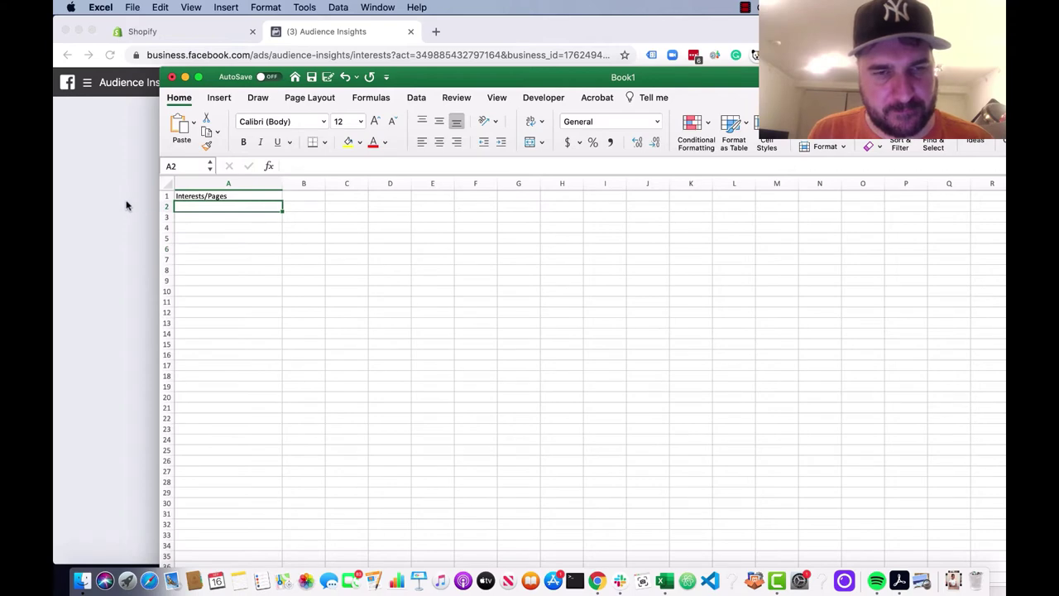
pyautogui.click(229, 196)
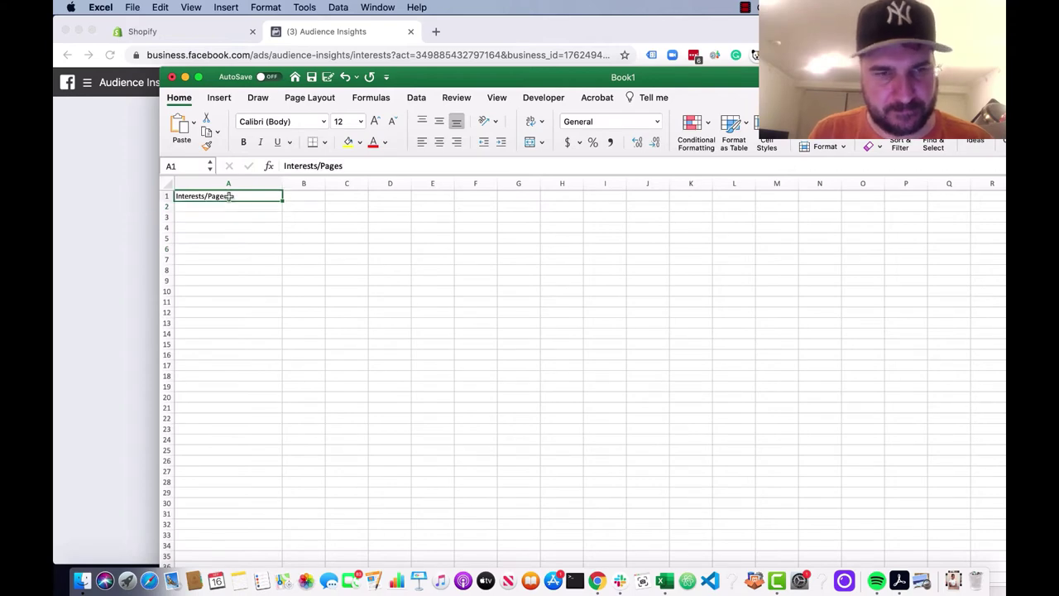
pyautogui.click(124, 220)
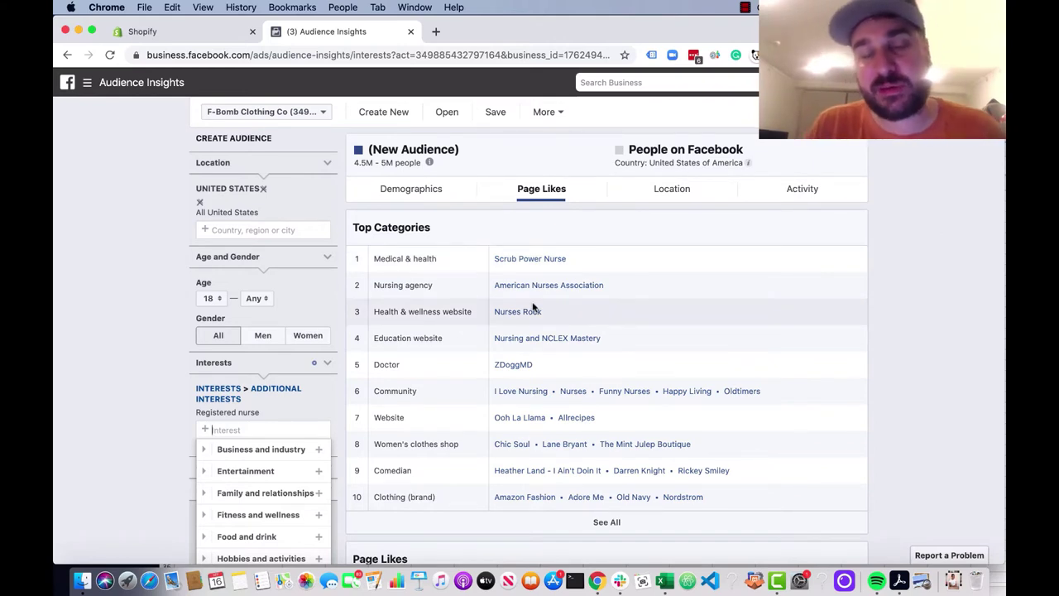
# Open the I Love Nursing page in a new tab, then select its name back in Audience Insights.
pyautogui.click(521, 391)
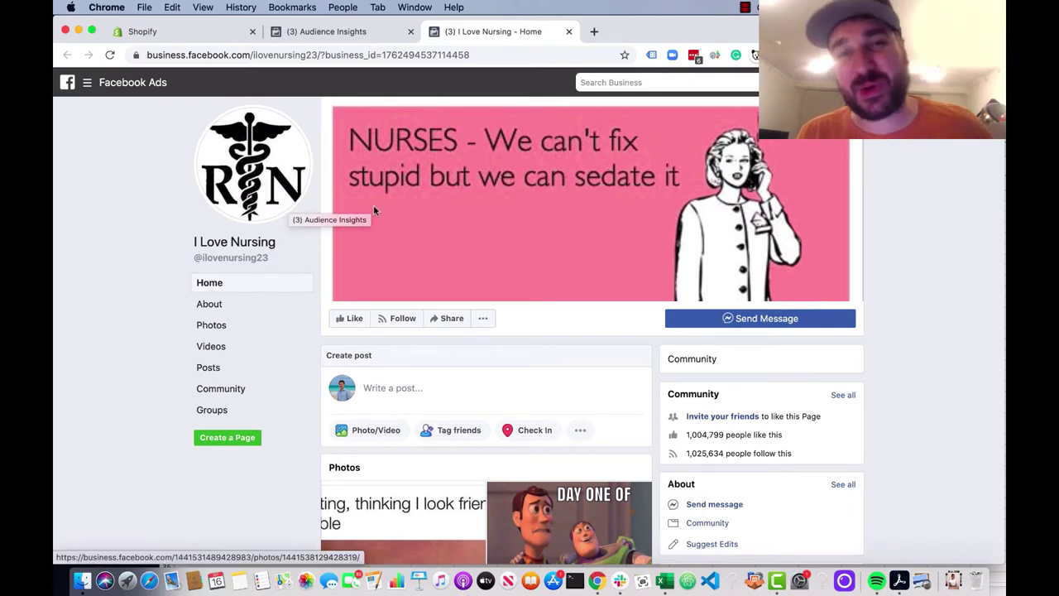
pyautogui.click(346, 34)
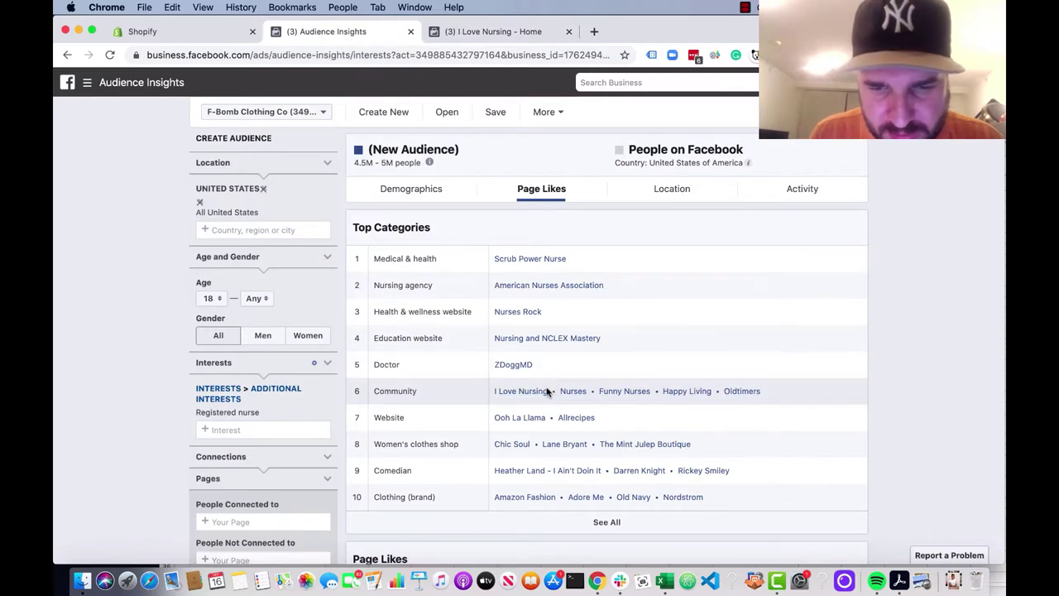
pyautogui.moveTo(499, 390); pyautogui.dragTo(548, 391)
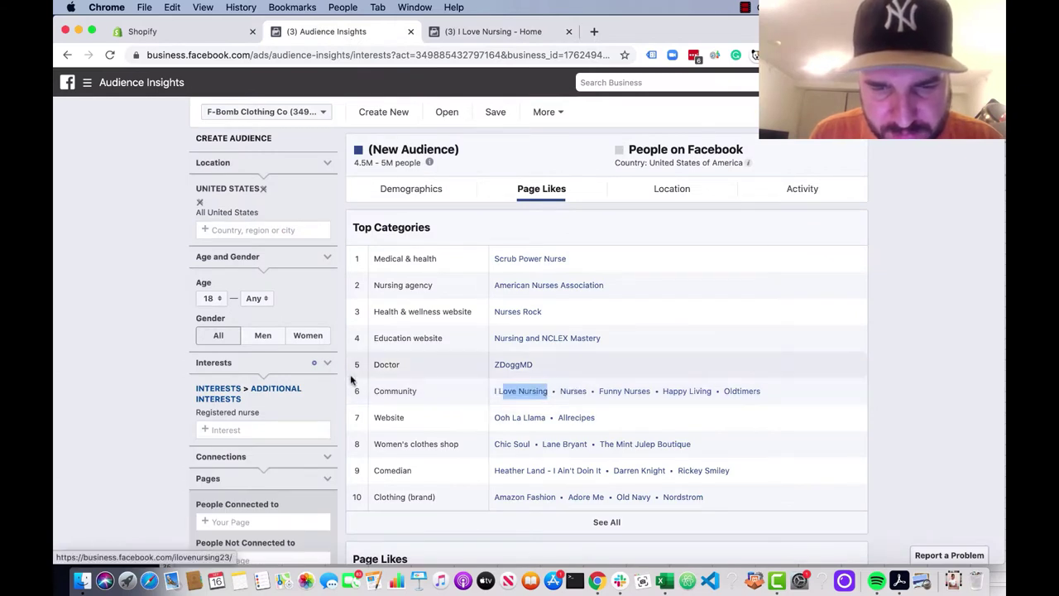
# Try an 'I love nurses' interest search, then restore the Registered nurse interest.
pyautogui.click(326, 412)
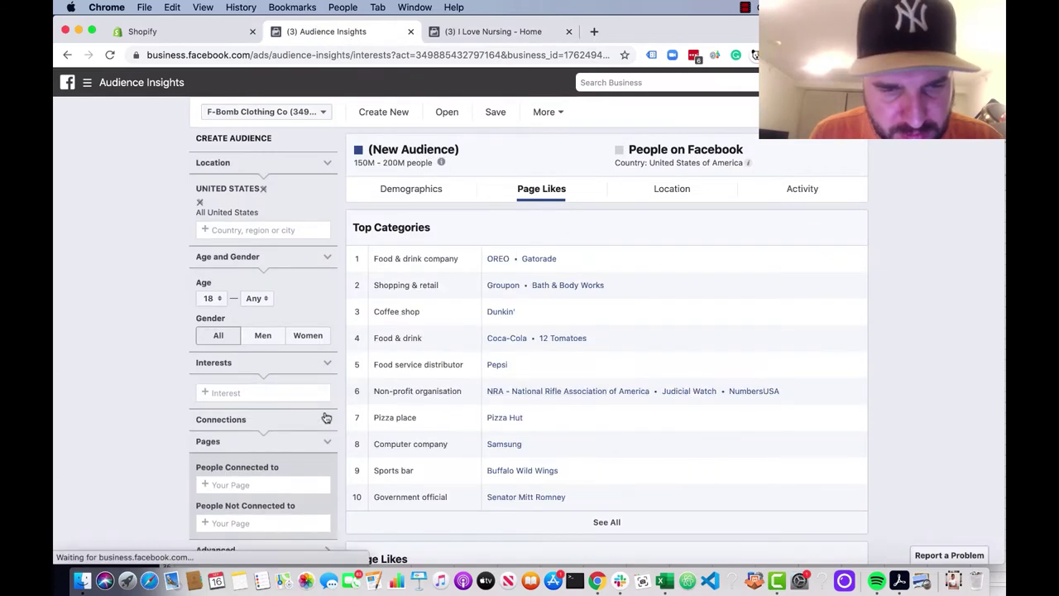
pyautogui.click(259, 393)
pyautogui.write('I love ')
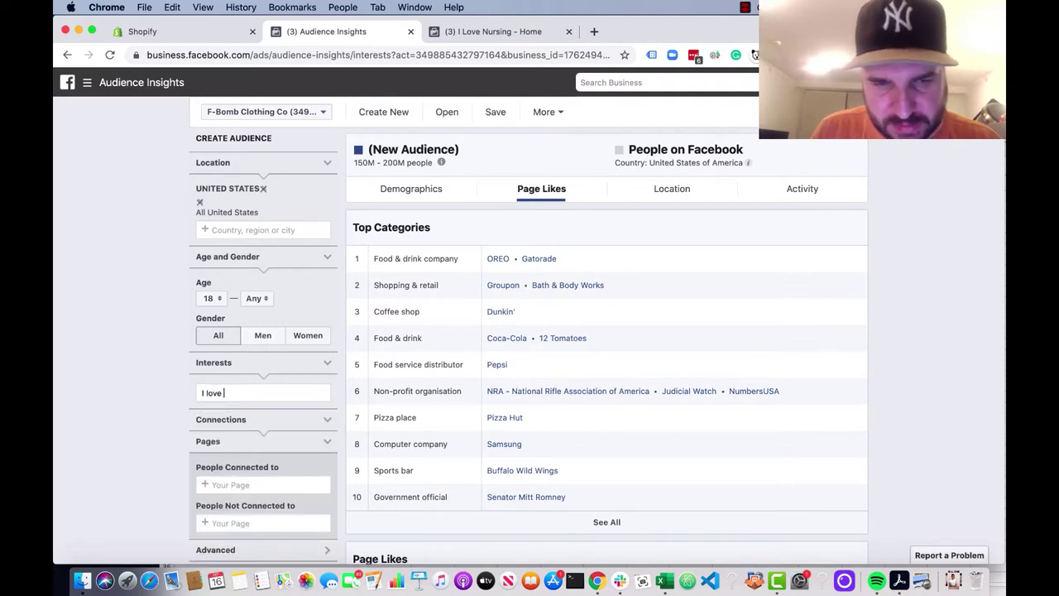
pyautogui.write('nurses')
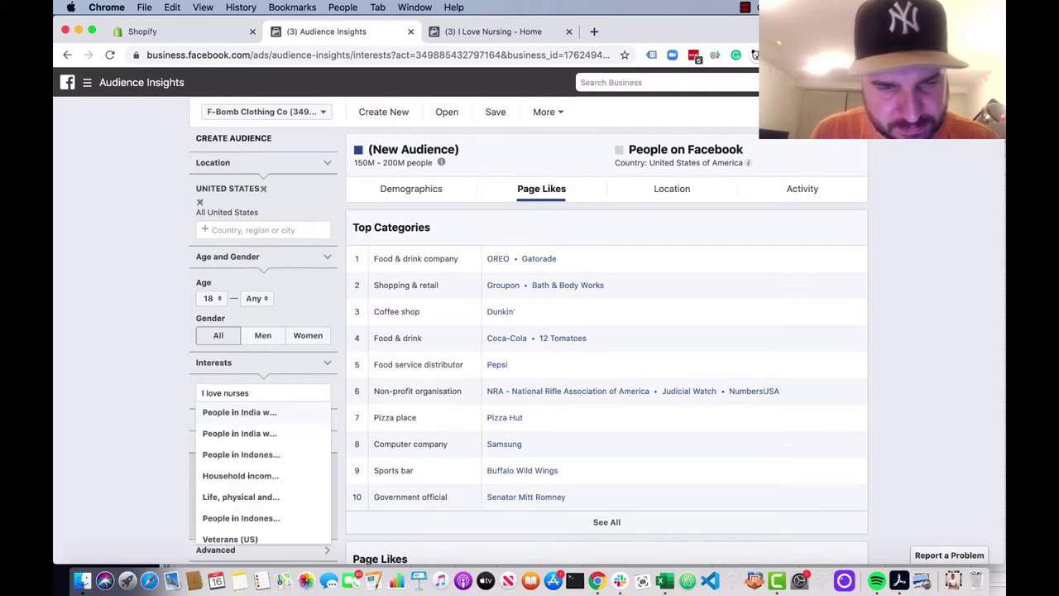
pyautogui.scroll(-3, 269, 471)
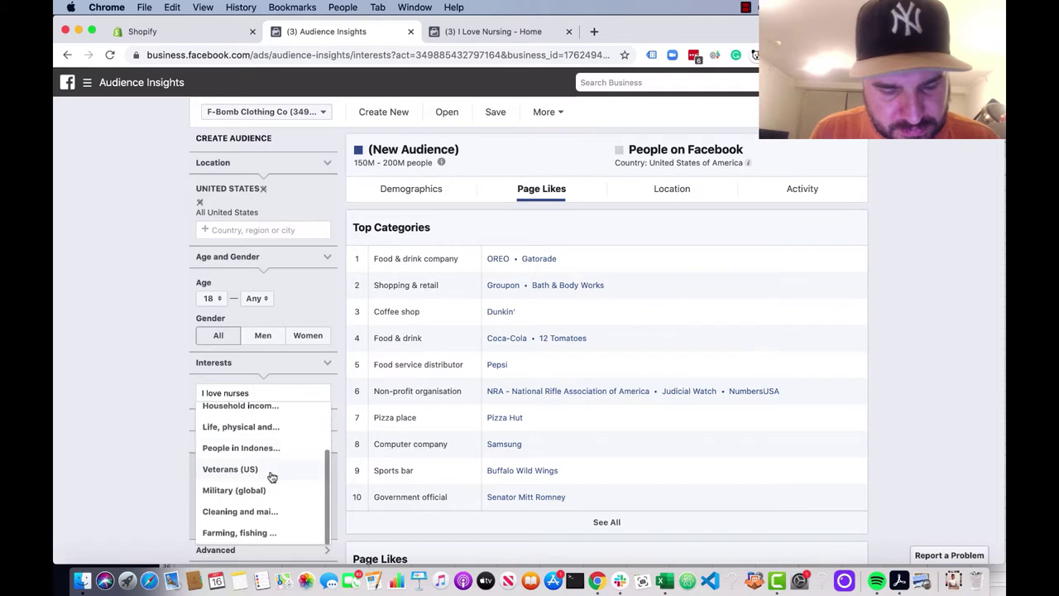
pyautogui.scroll(1, 270, 463)
pyautogui.press('super+a')
pyautogui.press('BackSpace')
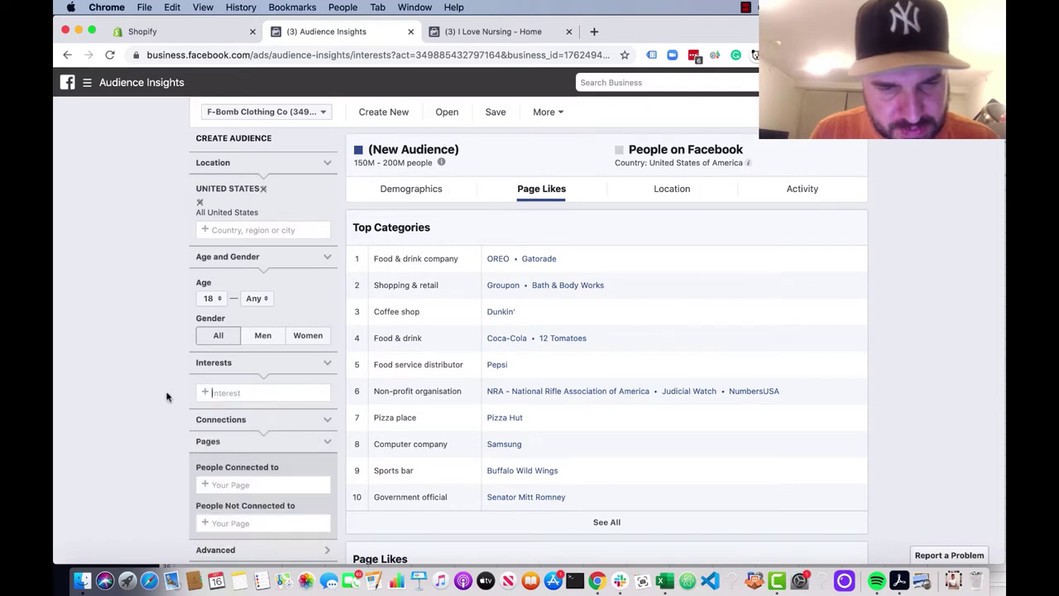
pyautogui.write('r')
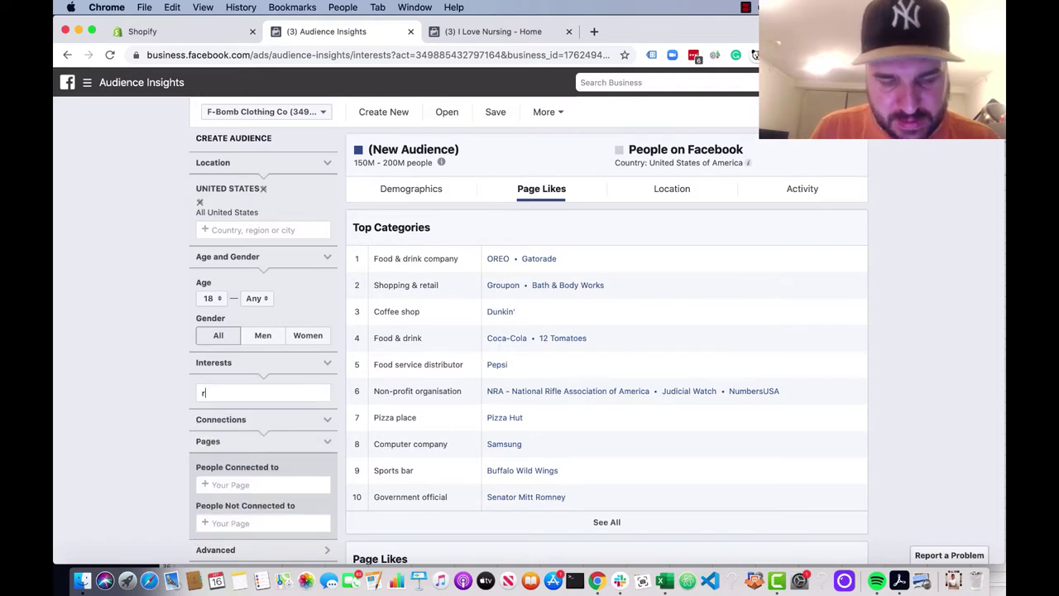
pyautogui.write('egistered')
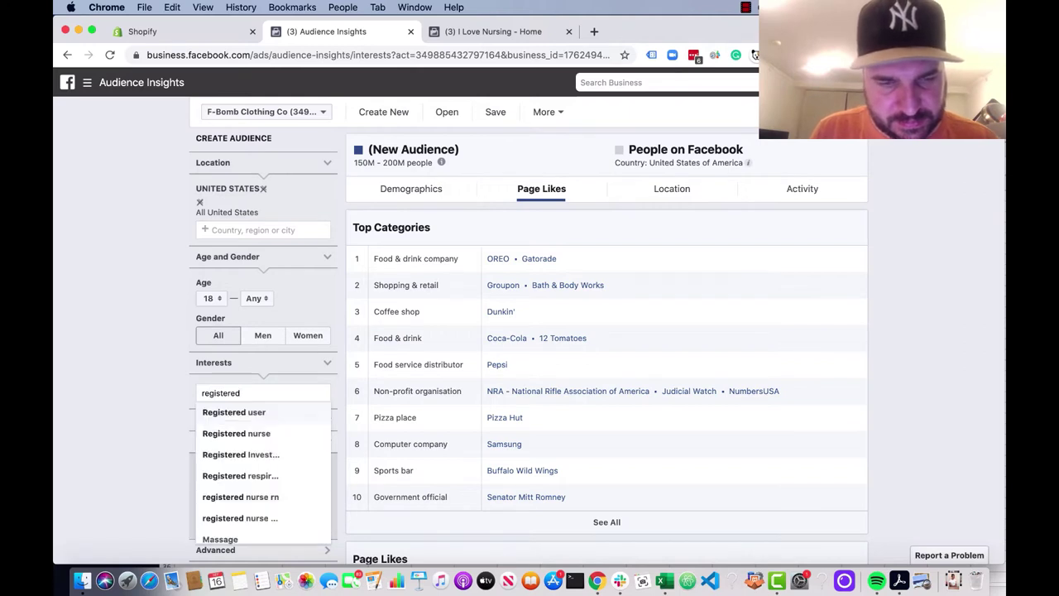
pyautogui.write(' nur')
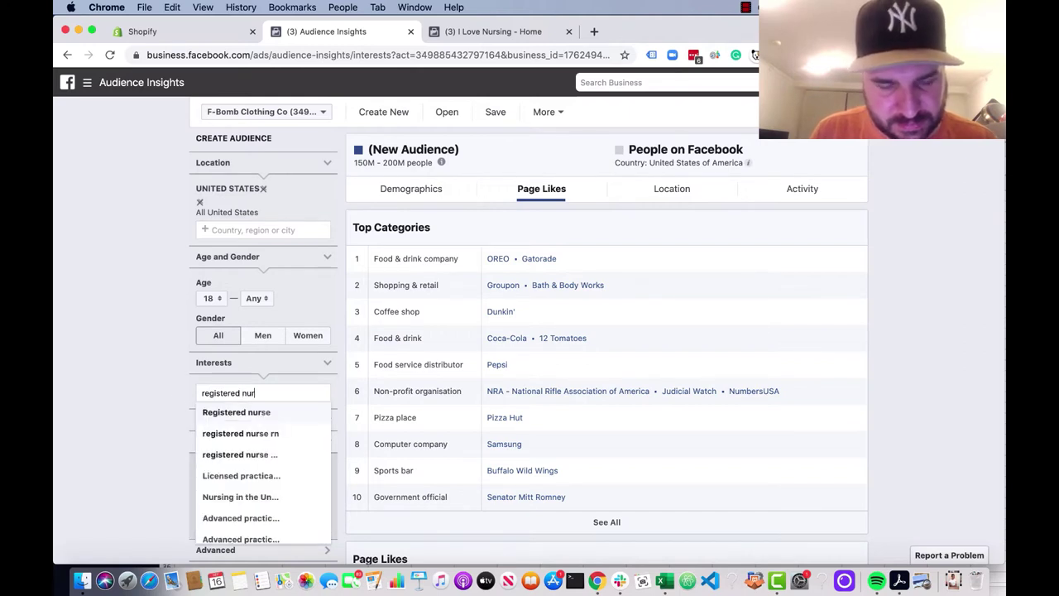
pyautogui.click(232, 412)
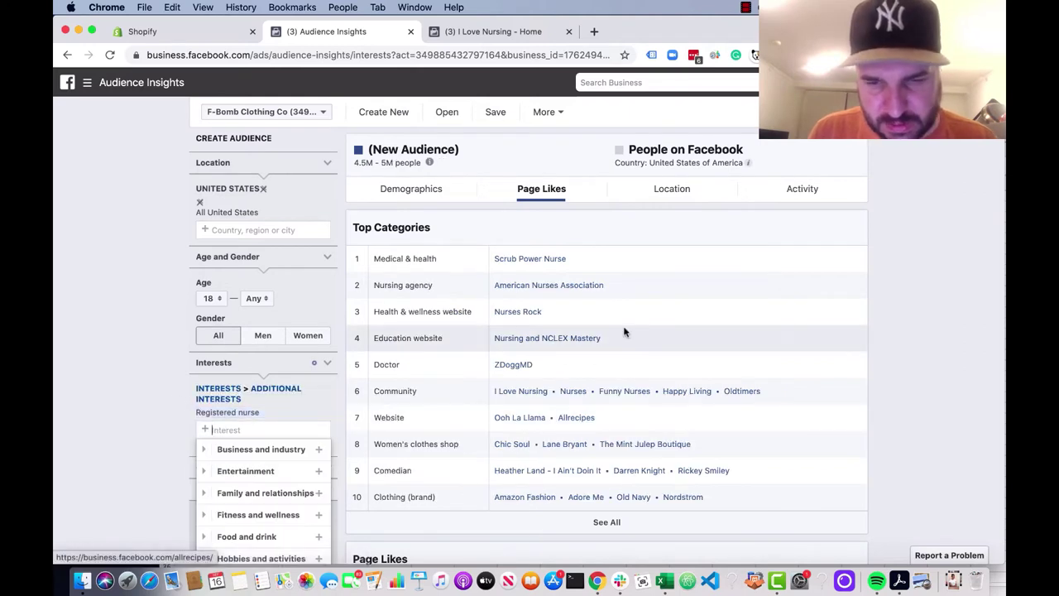
# Replace Registered nurse with the I Love Being a Nurse interest via the pasted page name.
pyautogui.moveTo(549, 394); pyautogui.dragTo(492, 394)
pyautogui.press('super+c')
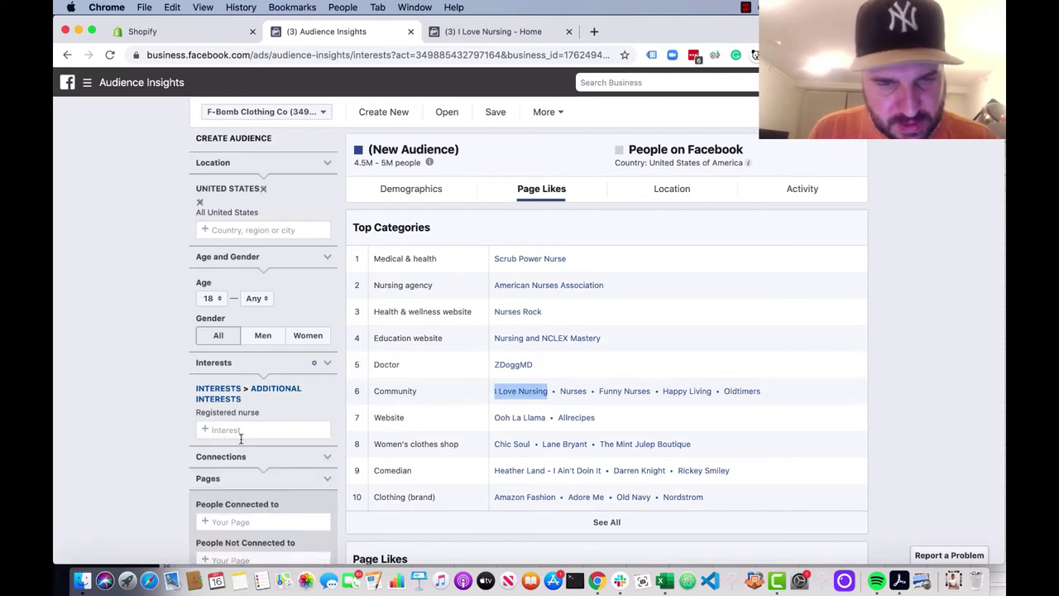
pyautogui.click(326, 413)
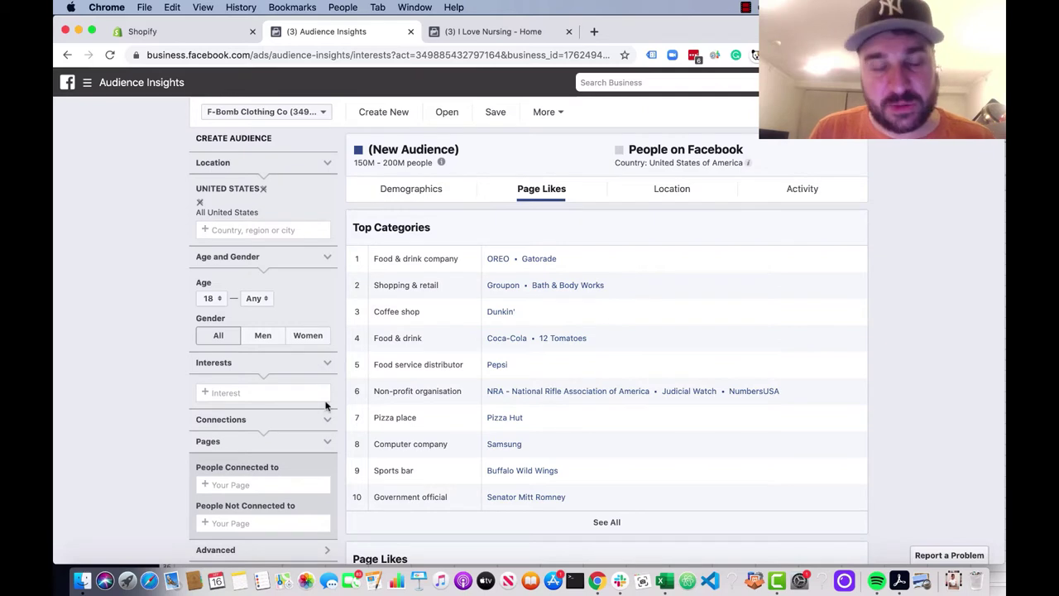
pyautogui.click(253, 392)
pyautogui.press('super+v')
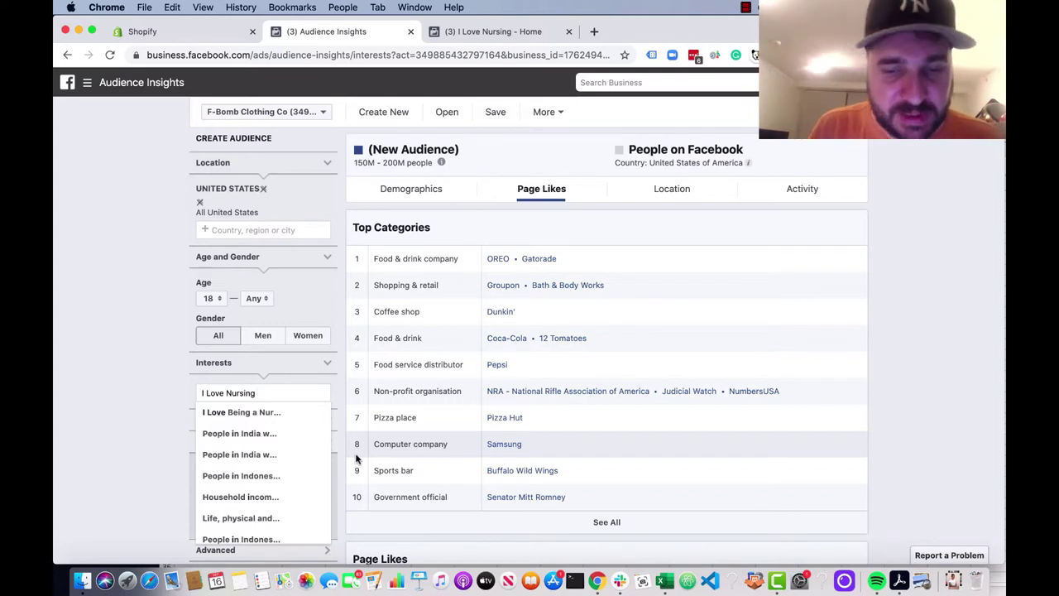
pyautogui.click(160, 427)
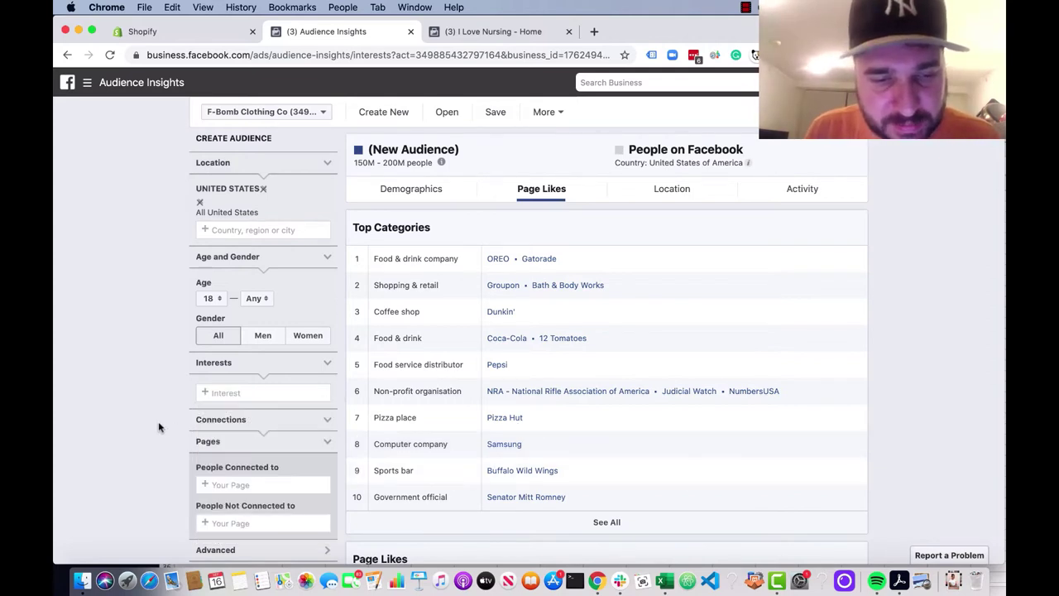
pyautogui.click(249, 392)
pyautogui.press('super+v')
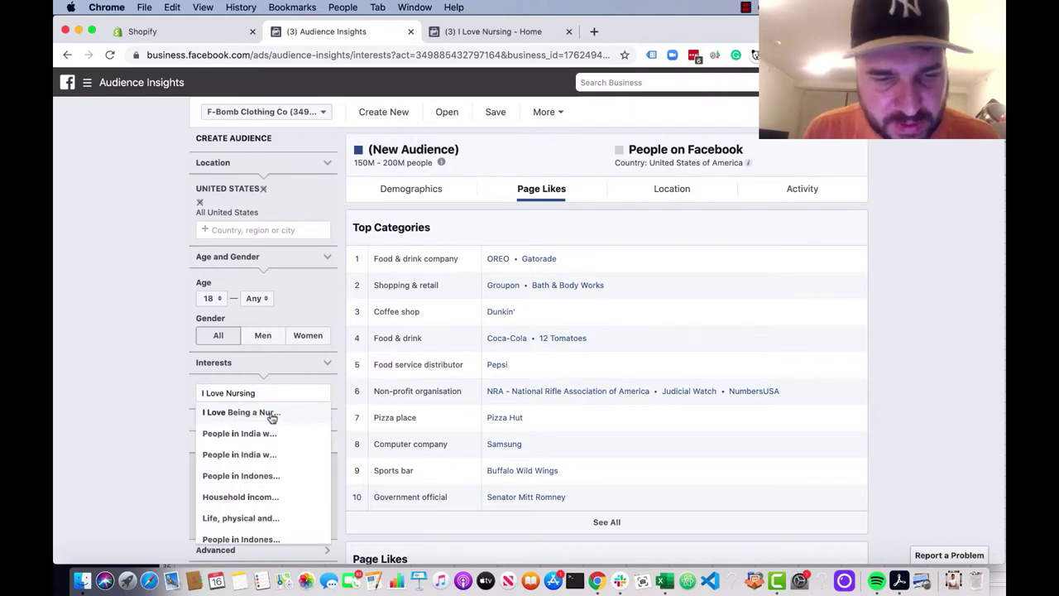
pyautogui.click(261, 419)
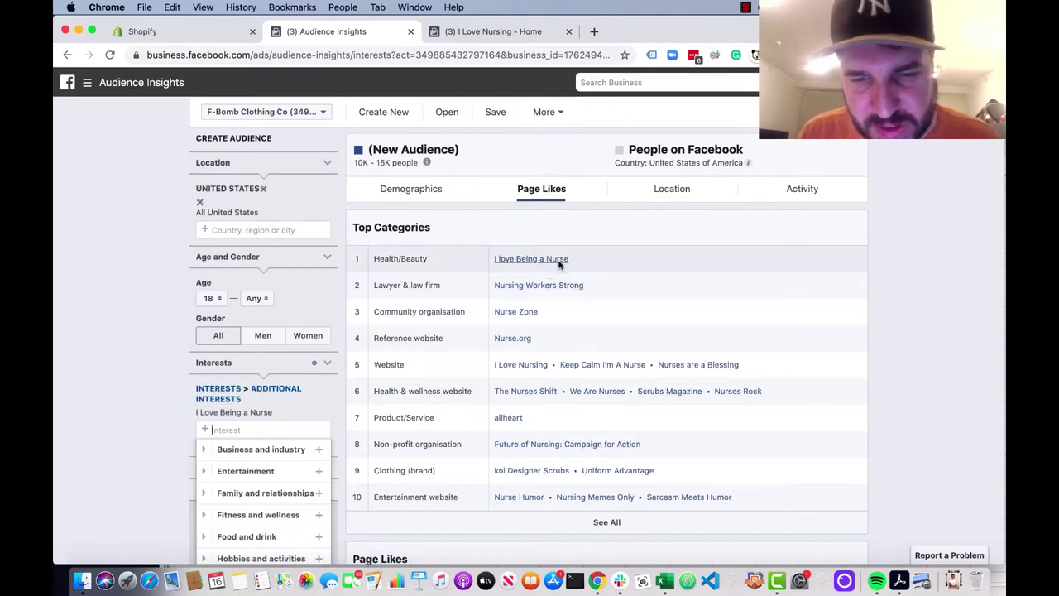
# Copy 'I love Being a Nurse' into cell A2 of Book1.
pyautogui.moveTo(568, 258); pyautogui.dragTo(493, 260)
pyautogui.press('super+c')
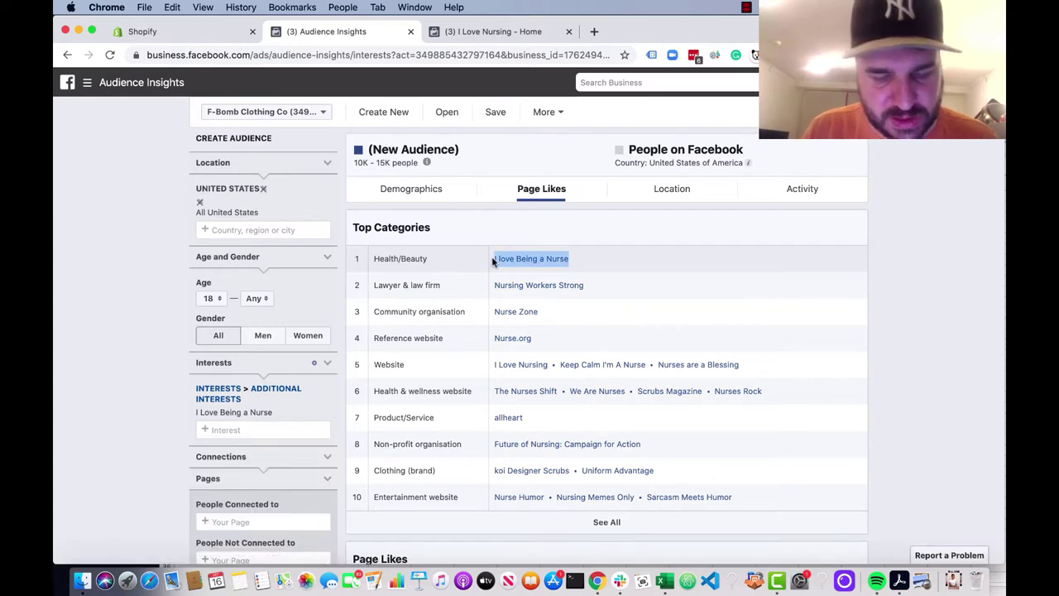
pyautogui.press('super+Tab')
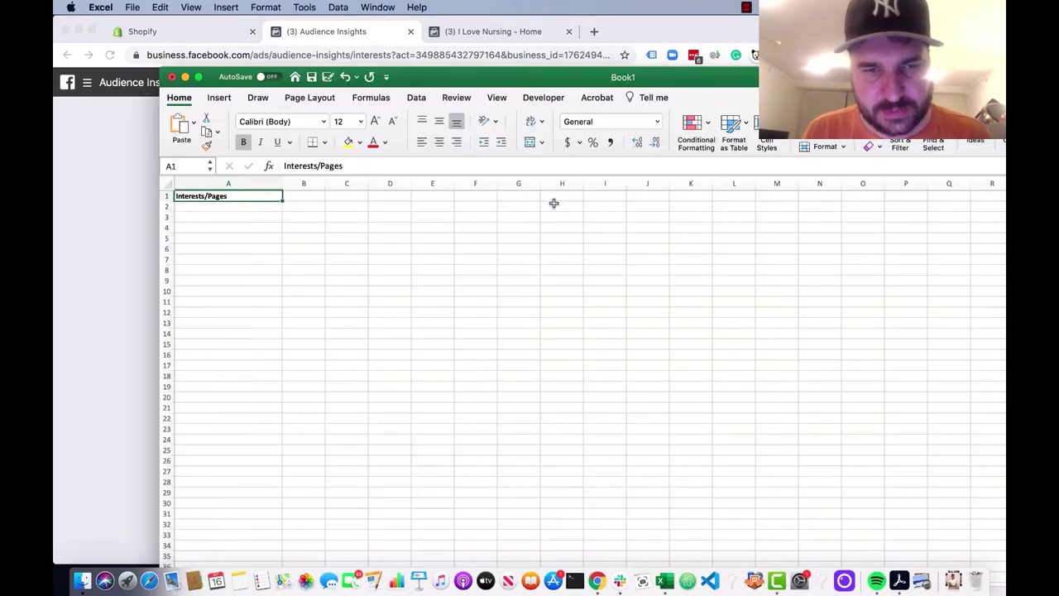
pyautogui.click(248, 207)
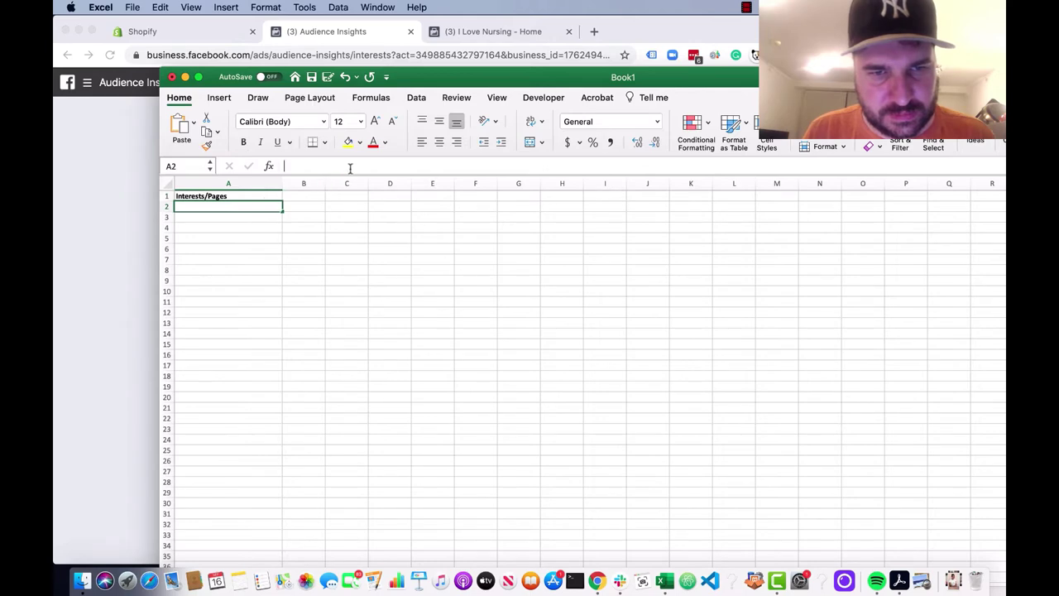
pyautogui.press('super+v')
pyautogui.click(282, 238)
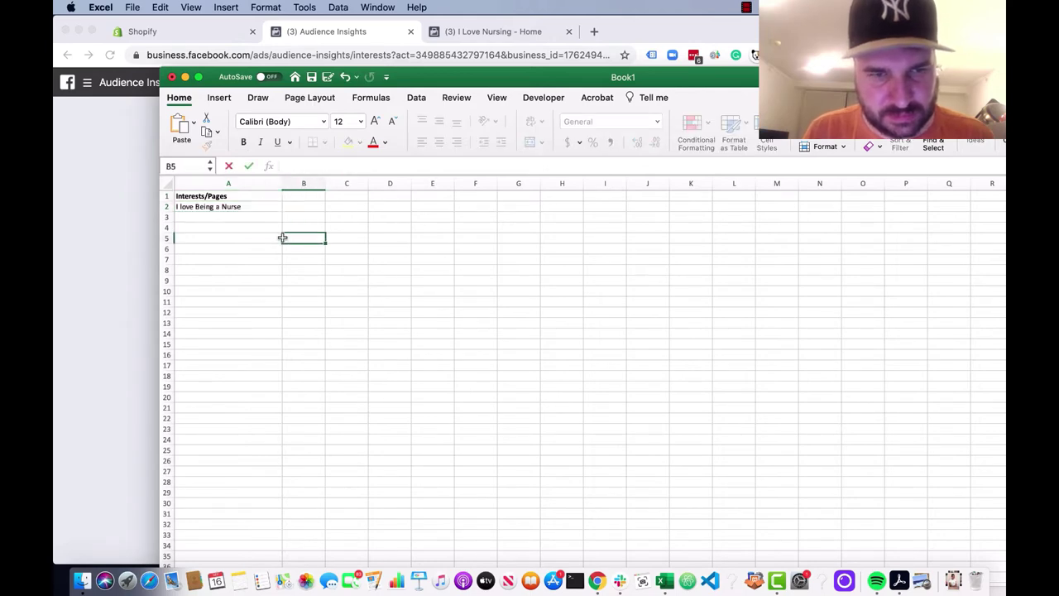
pyautogui.click(238, 219)
pyautogui.press('super+Tab')
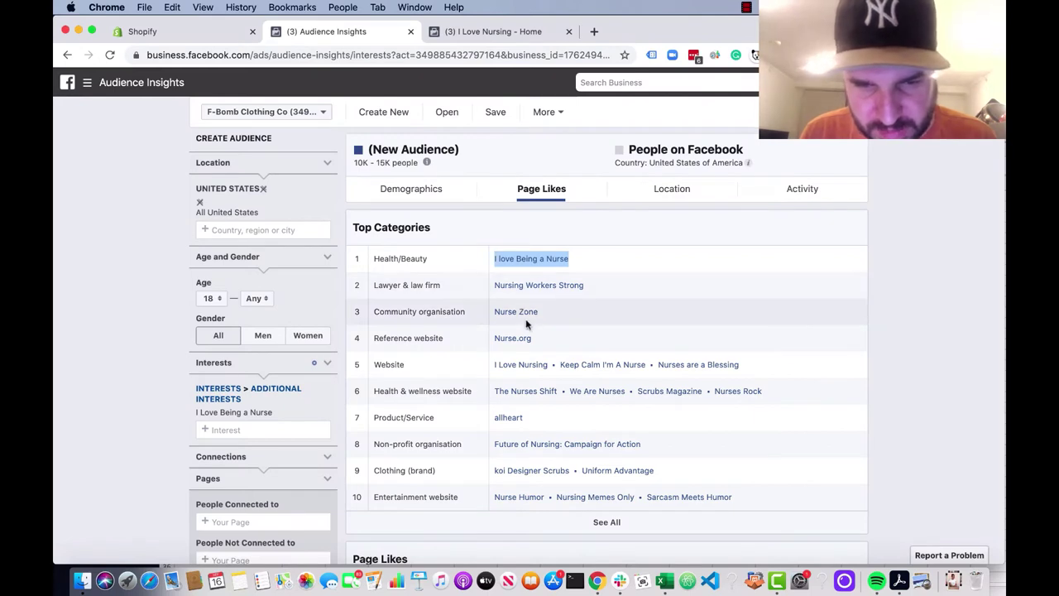
# Open the I Love Nursing, Uniform Advantage and koi Designer Scrubs pages, copying their names.
pyautogui.click(529, 368)
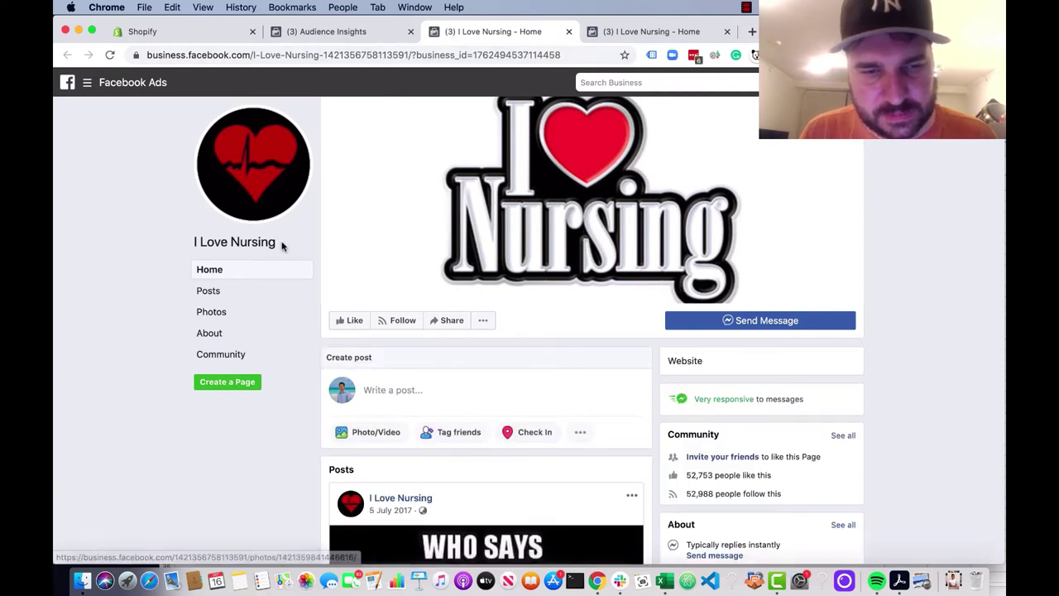
pyautogui.moveTo(278, 241); pyautogui.dragTo(194, 241)
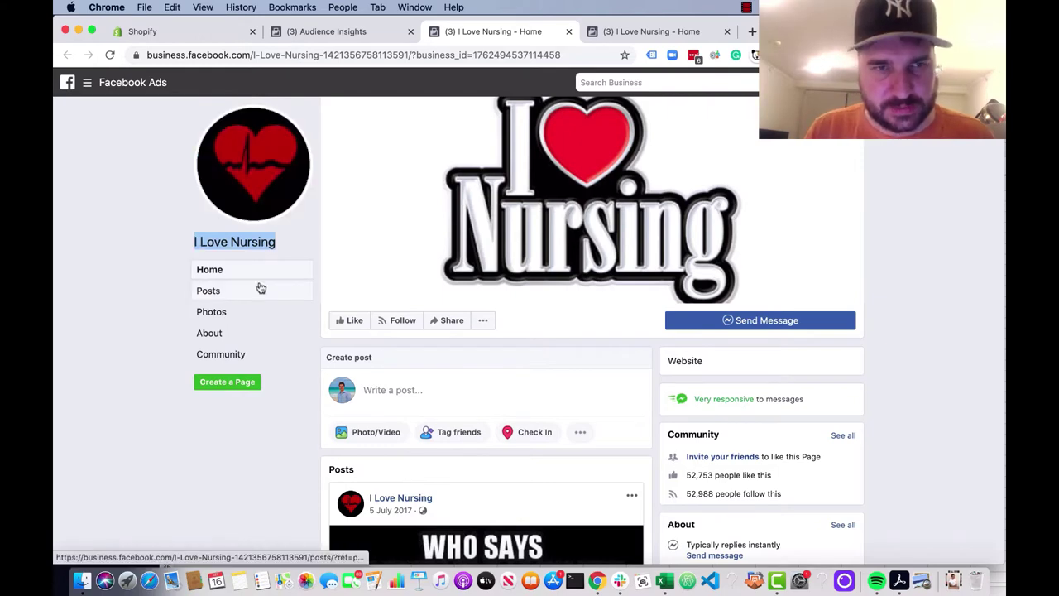
pyautogui.press('super+Tab')
pyautogui.press('super+Tab')
pyautogui.hotkey('ctrl', 'shift', 'Tab')
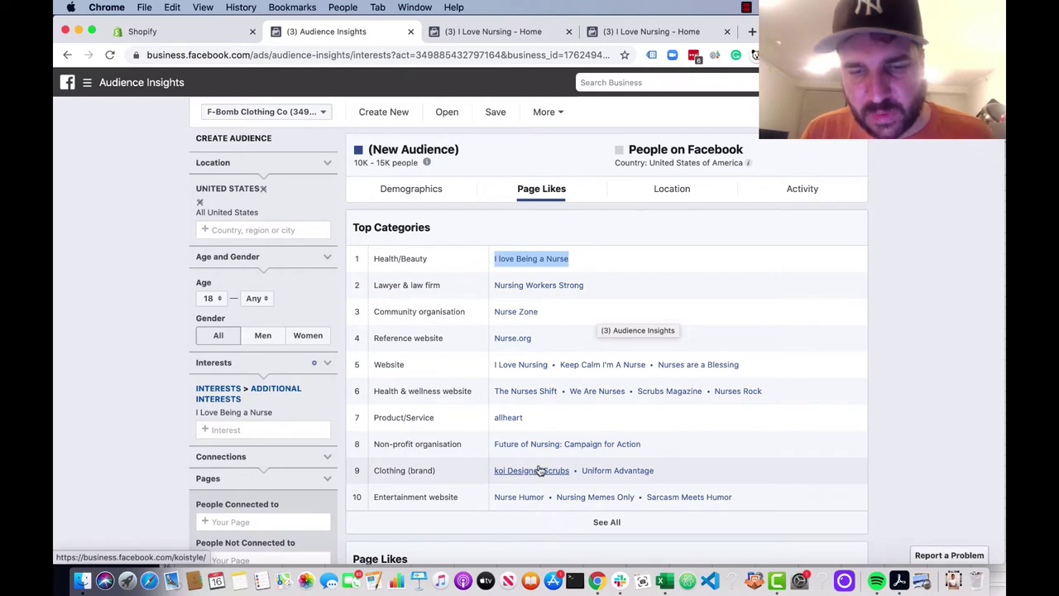
pyautogui.click(638, 472)
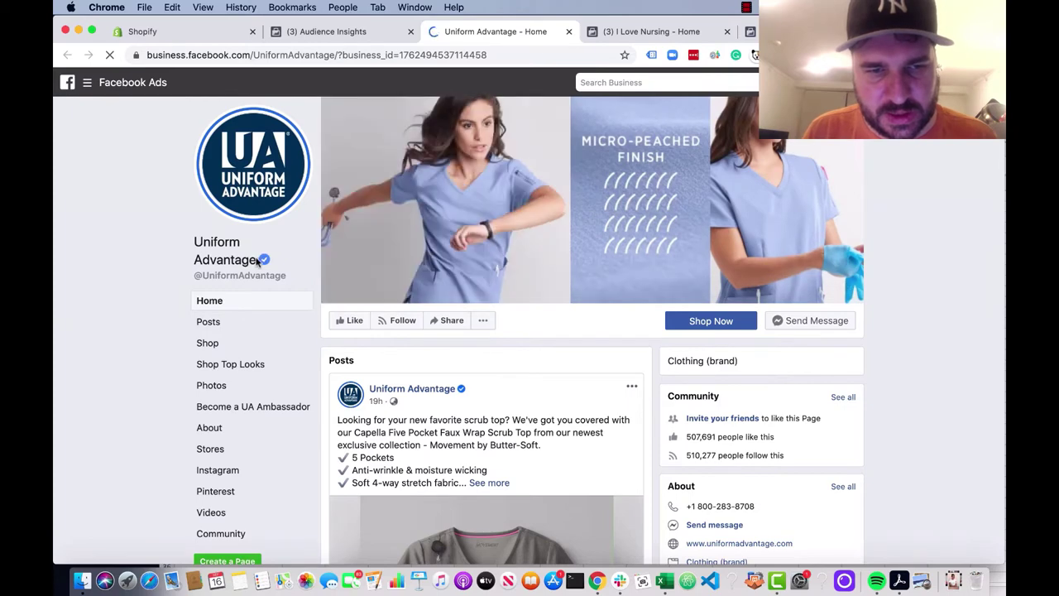
pyautogui.moveTo(259, 263); pyautogui.dragTo(207, 124)
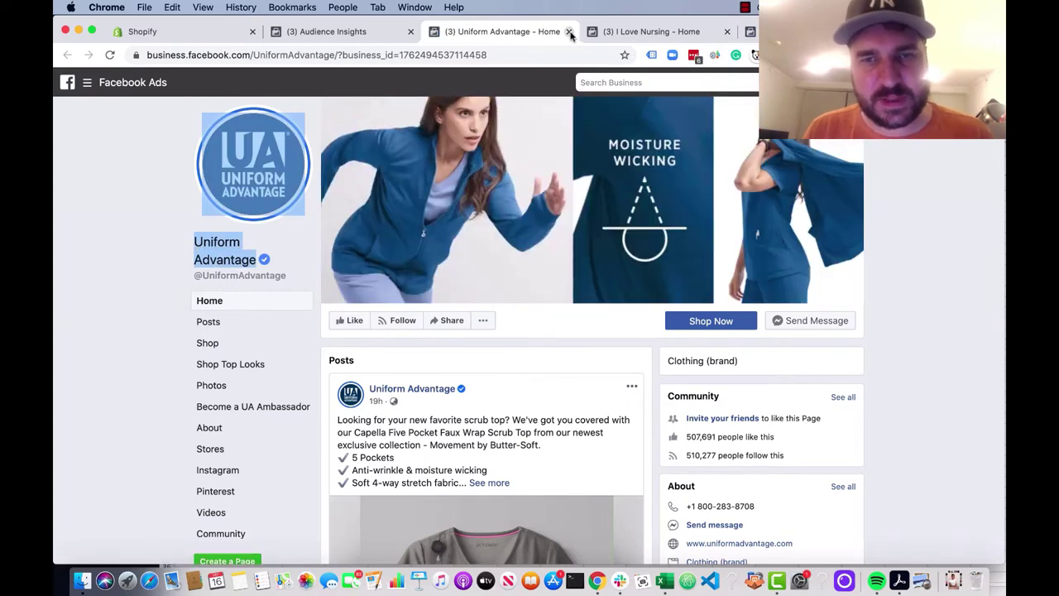
pyautogui.hotkey('ctrl', 'shift', 'Tab')
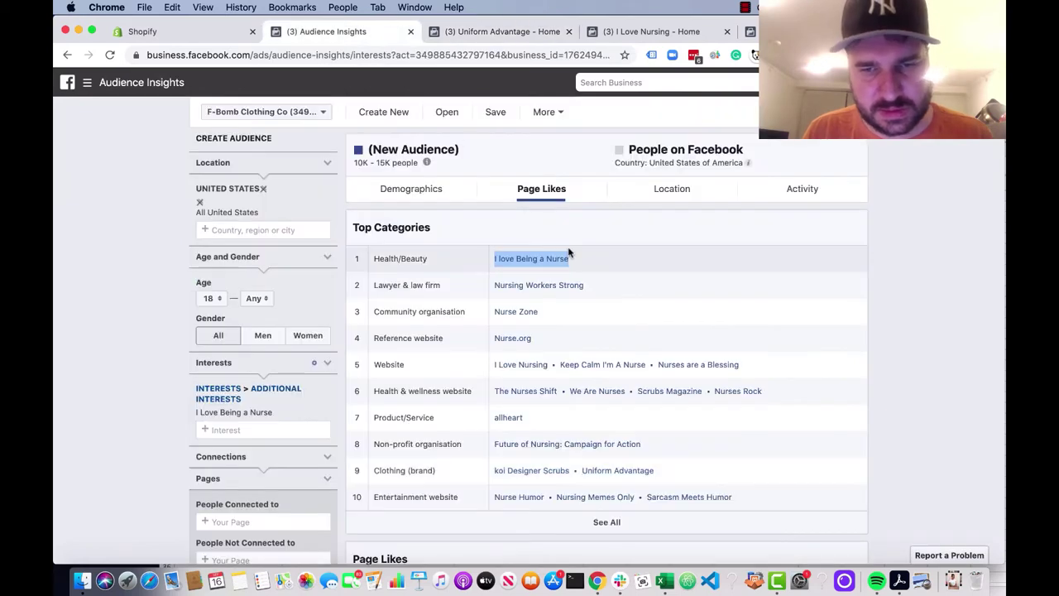
pyautogui.click(569, 472)
pyautogui.scroll(-5, 744, 397)
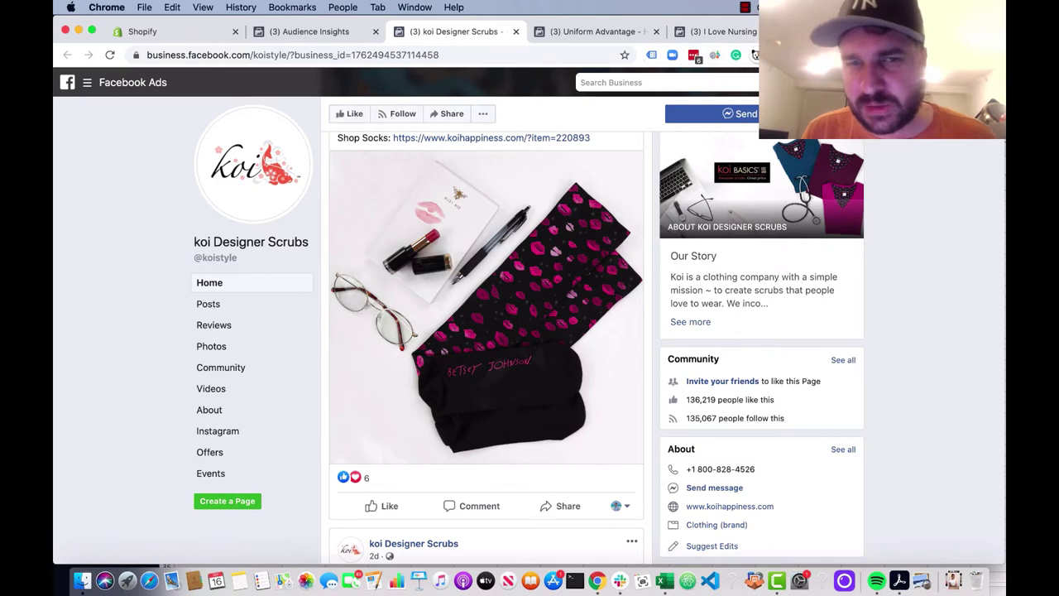
# Copy 'koi Designer Scrubs' from the Page Likes list into Excel cell A5.
pyautogui.click(329, 36)
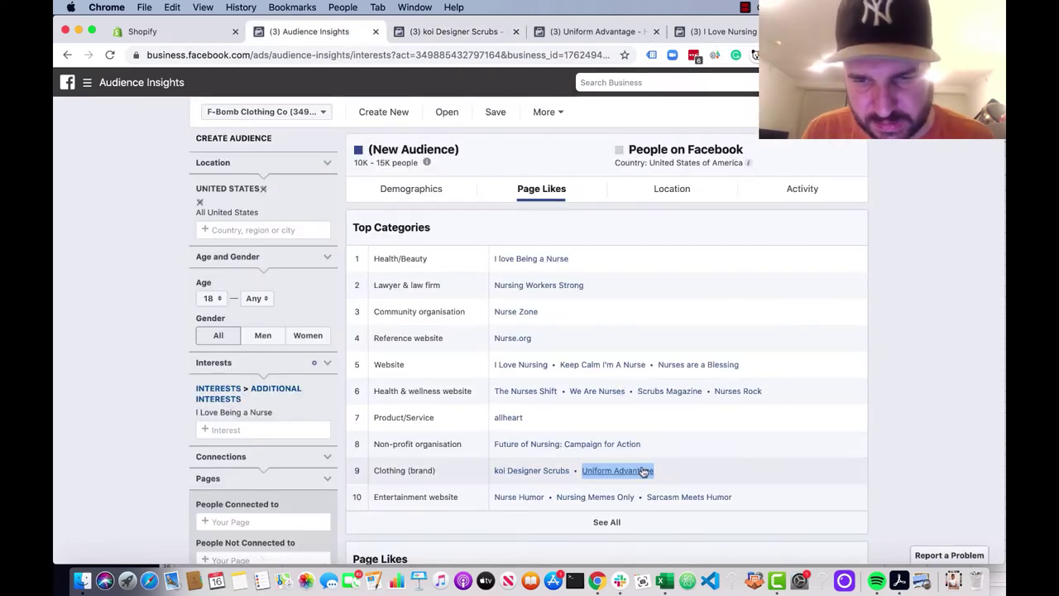
pyautogui.moveTo(574, 473); pyautogui.dragTo(510, 470)
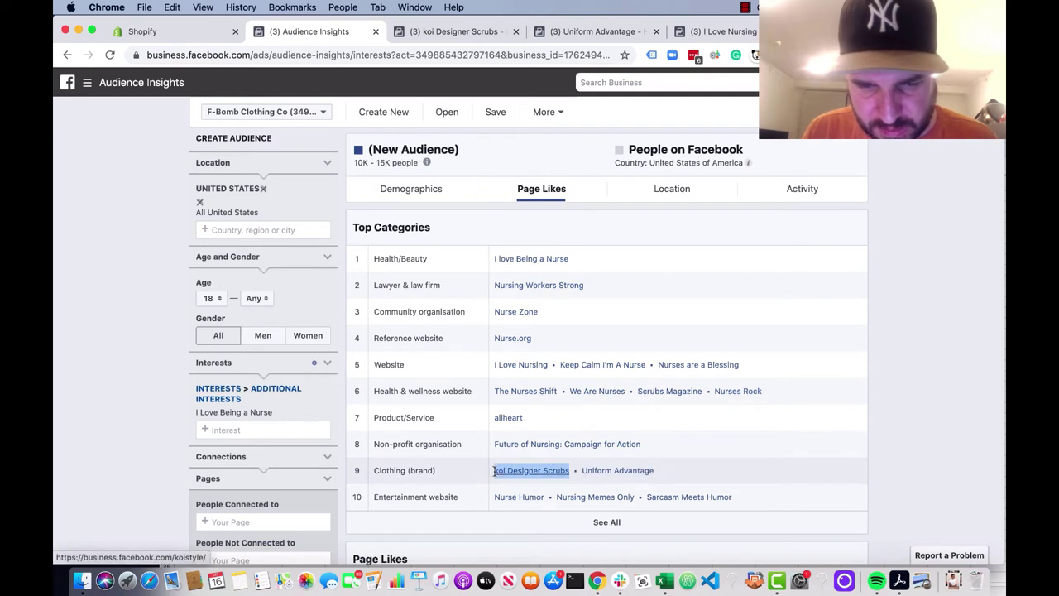
pyautogui.press('super+Tab')
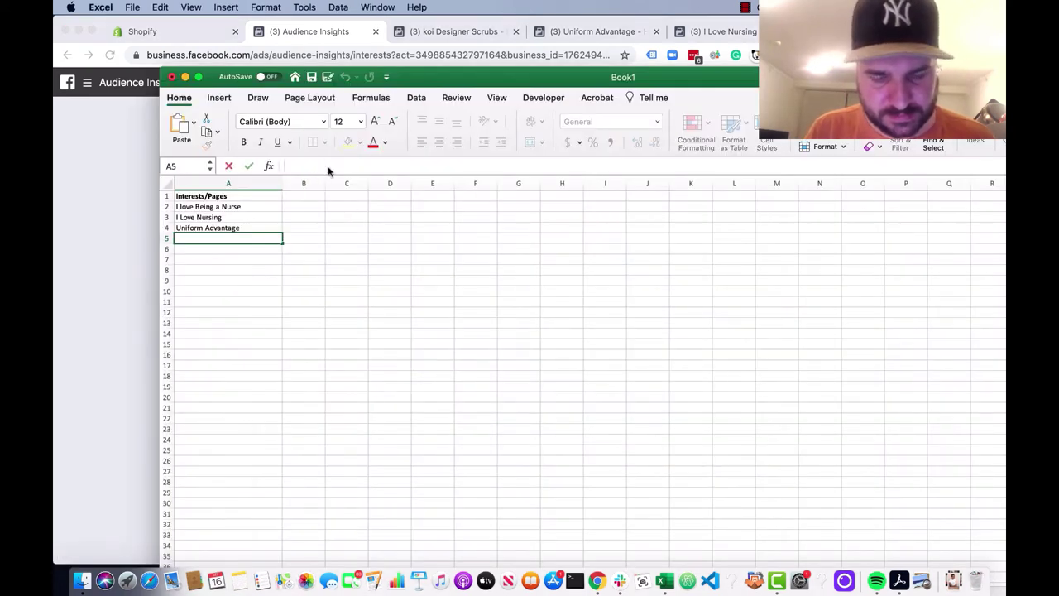
pyautogui.write('koi Designer Scrubs')
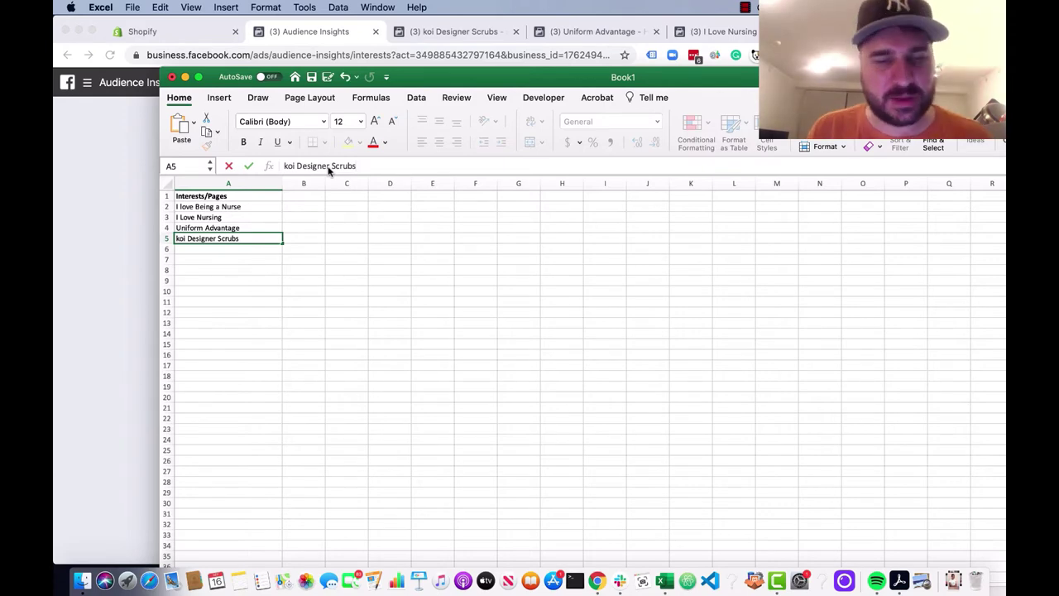
pyautogui.click(249, 248)
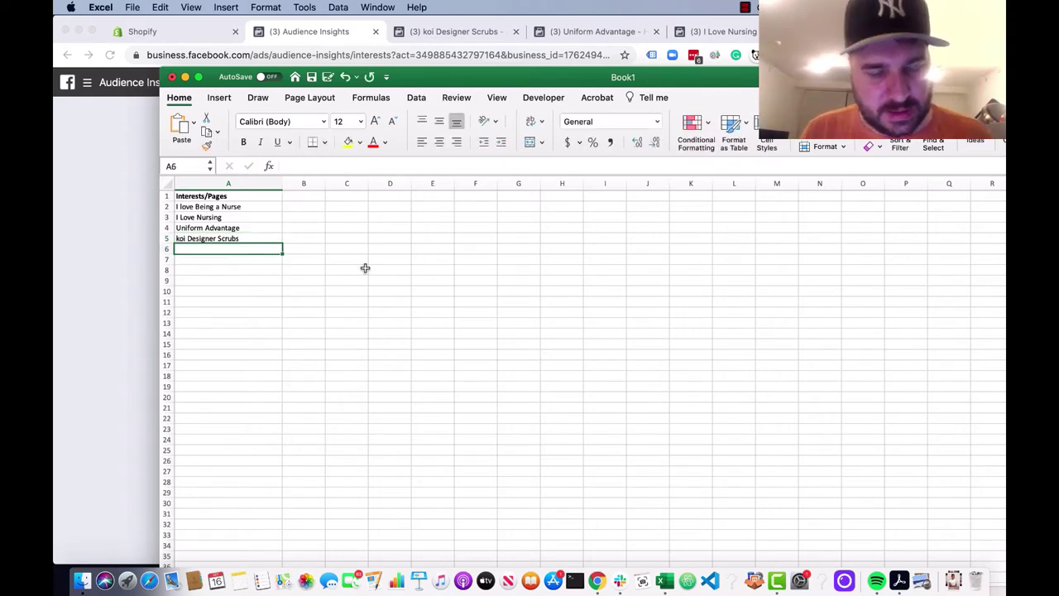
pyautogui.press('super+Tab')
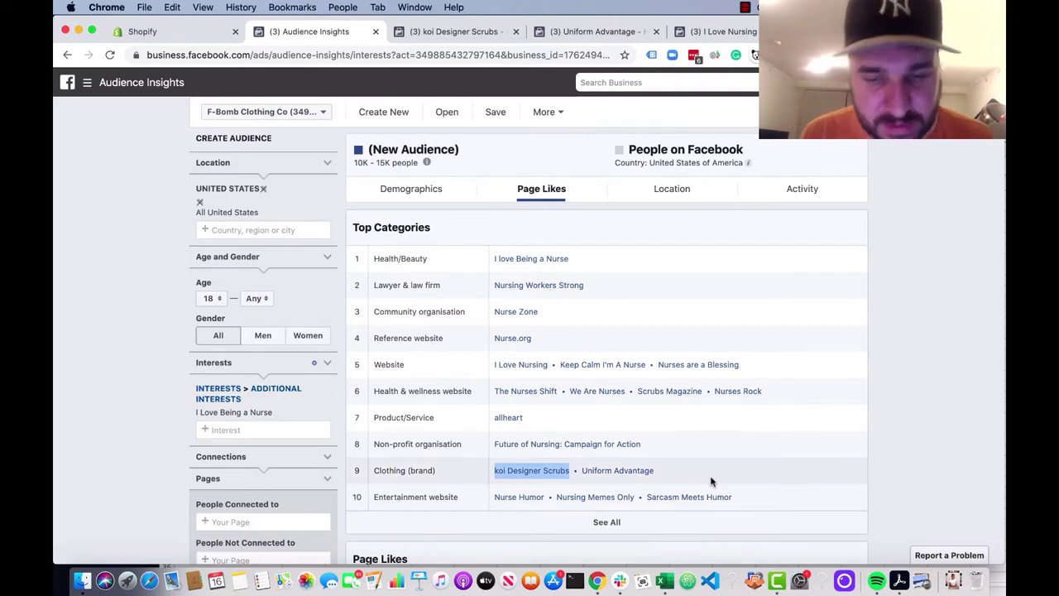
pyautogui.press('super+Tab')
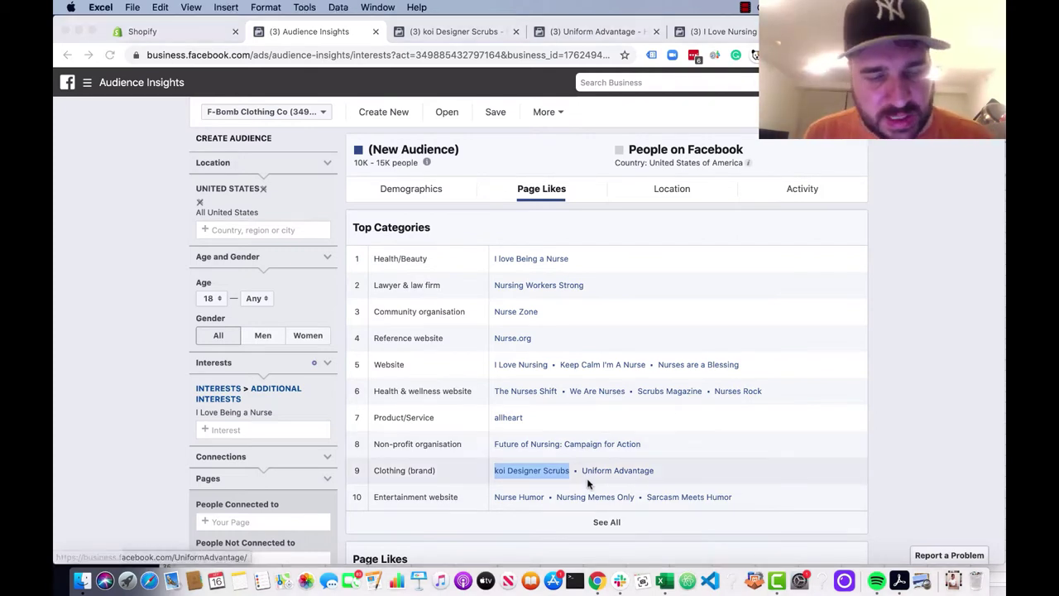
pyautogui.press('super+Tab')
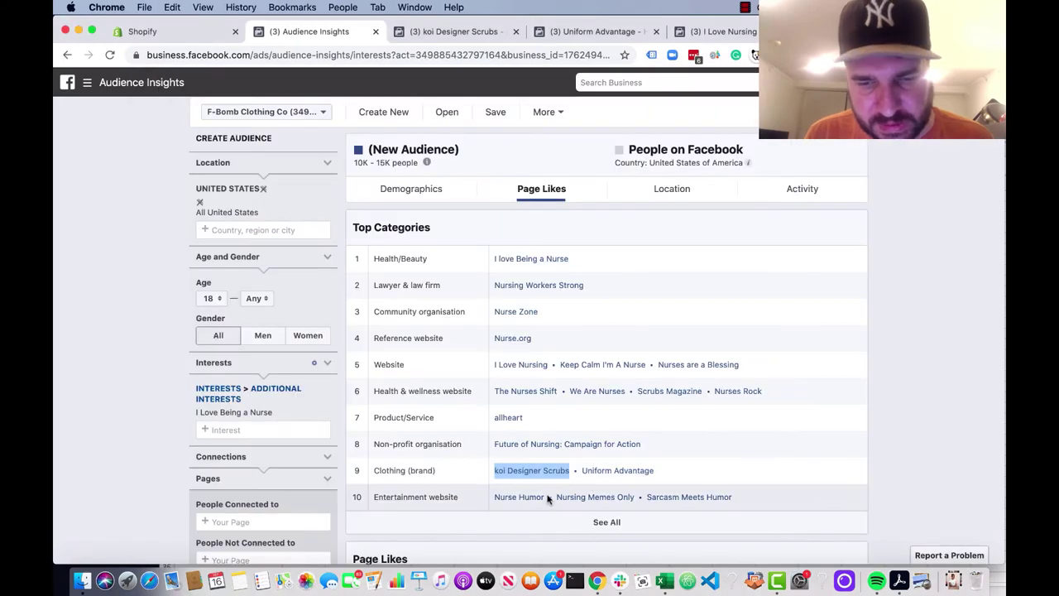
# Open the Nurse Humor page, scroll through its posts, then close its tab.
pyautogui.click(547, 498)
pyautogui.click(519, 497)
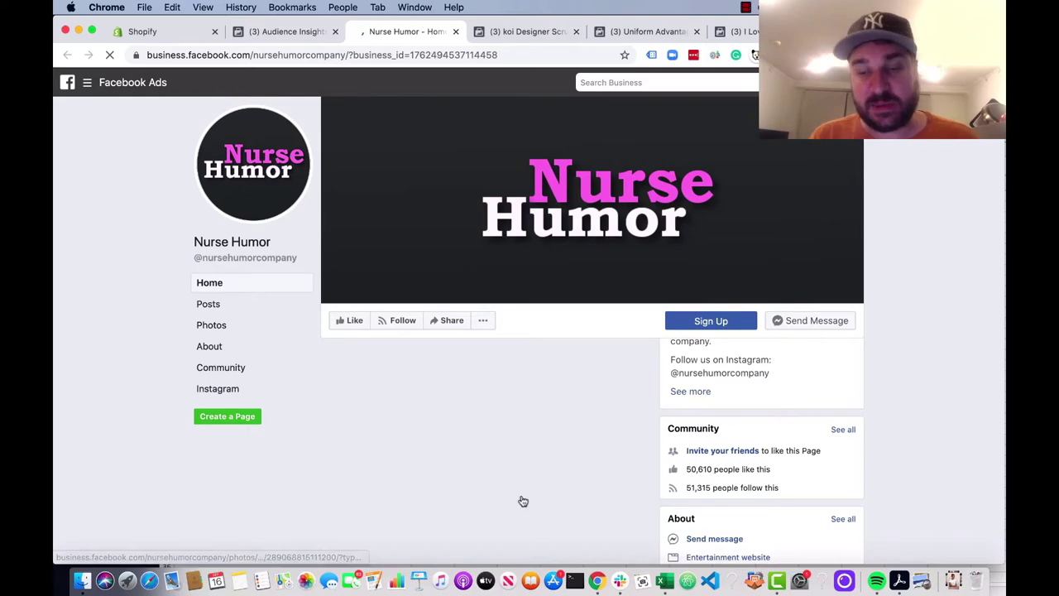
pyautogui.scroll(-1, 530, 520)
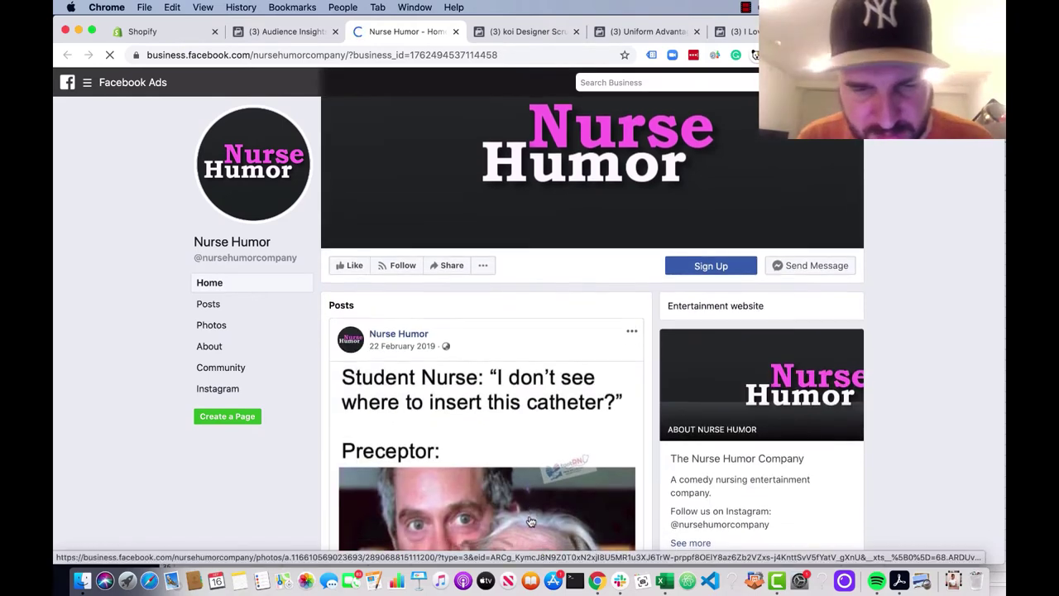
pyautogui.scroll(-5, 530, 521)
pyautogui.scroll(-2, 530, 522)
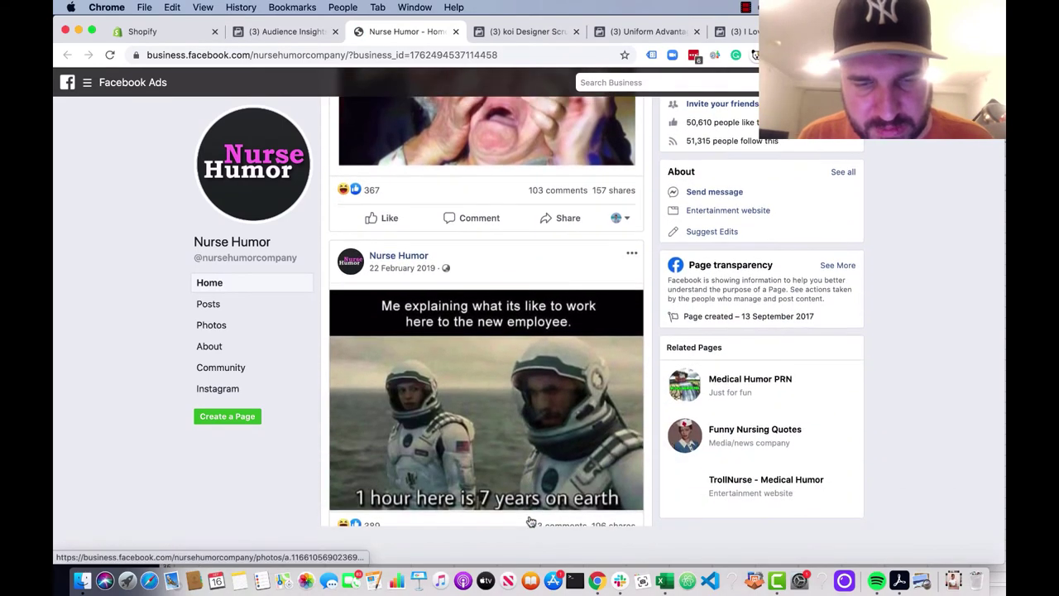
pyautogui.scroll(-5, 531, 520)
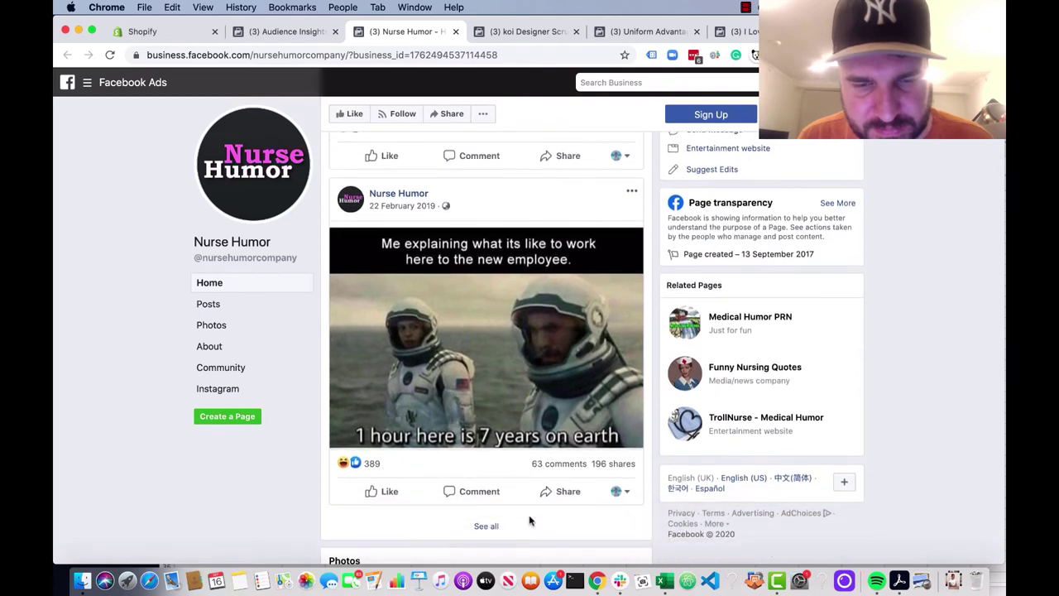
pyautogui.scroll(-5, 531, 520)
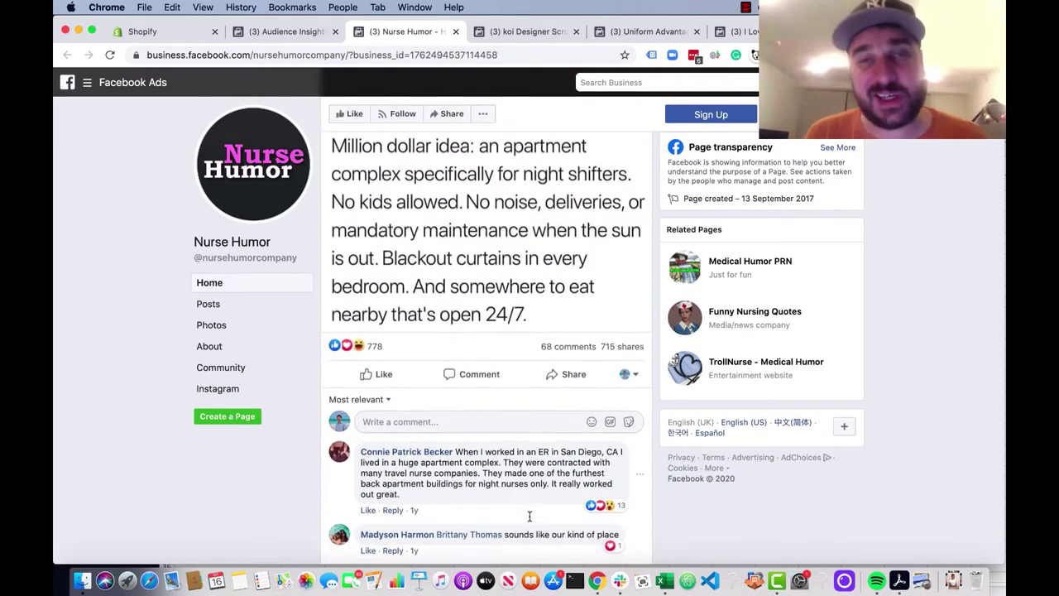
pyautogui.scroll(-4, 529, 516)
pyautogui.scroll(-8, 531, 521)
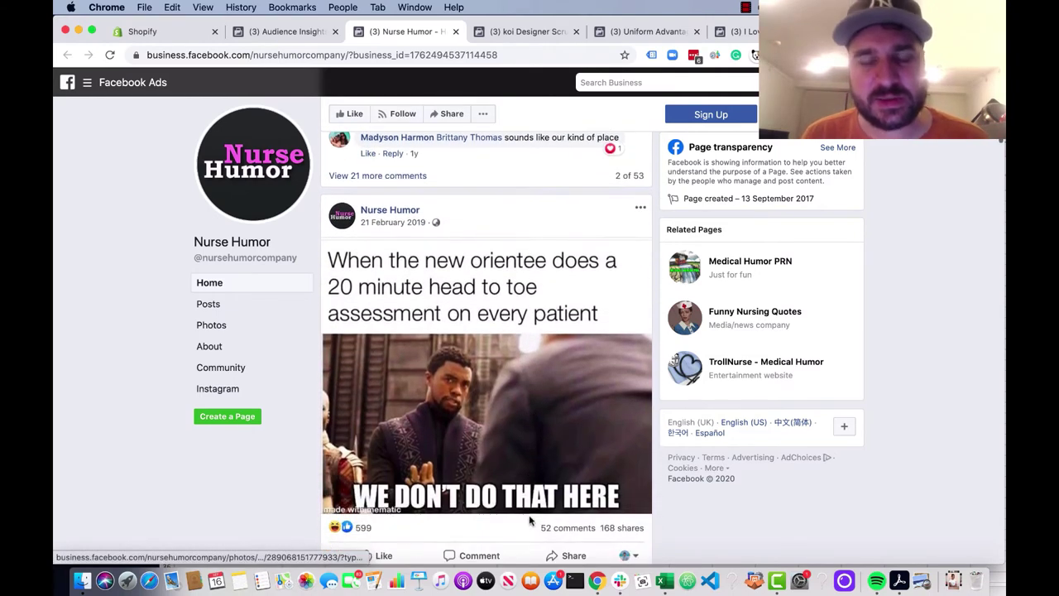
pyautogui.scroll(-6, 529, 516)
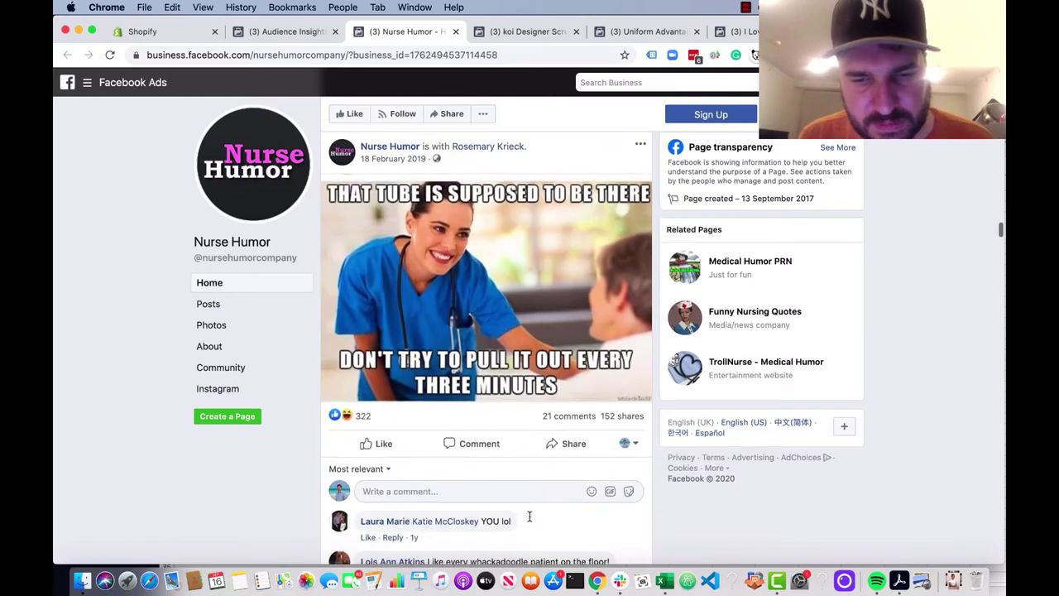
pyautogui.scroll(-7, 529, 519)
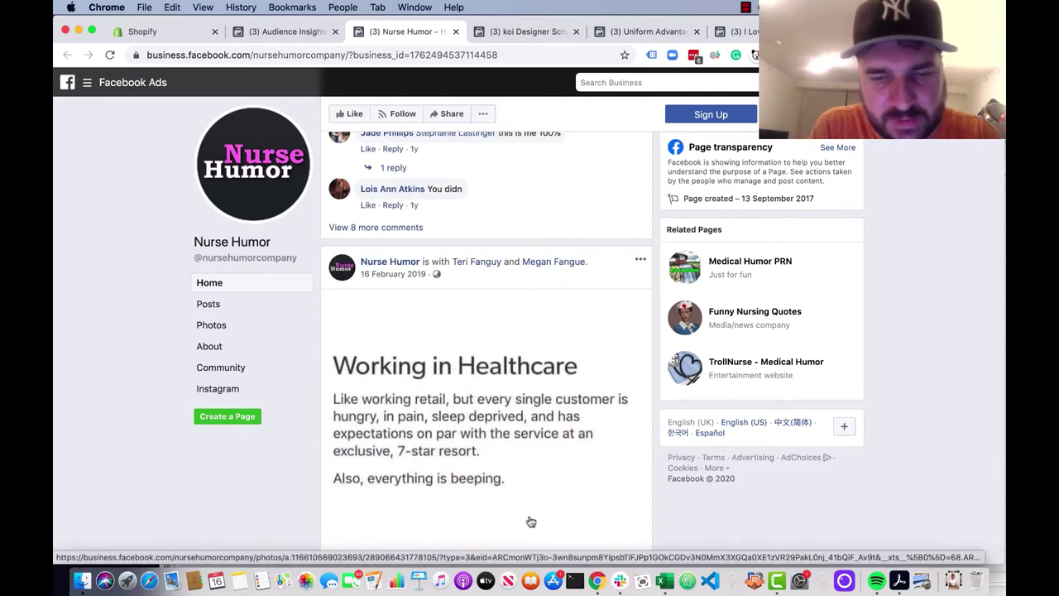
pyautogui.scroll(-8, 531, 521)
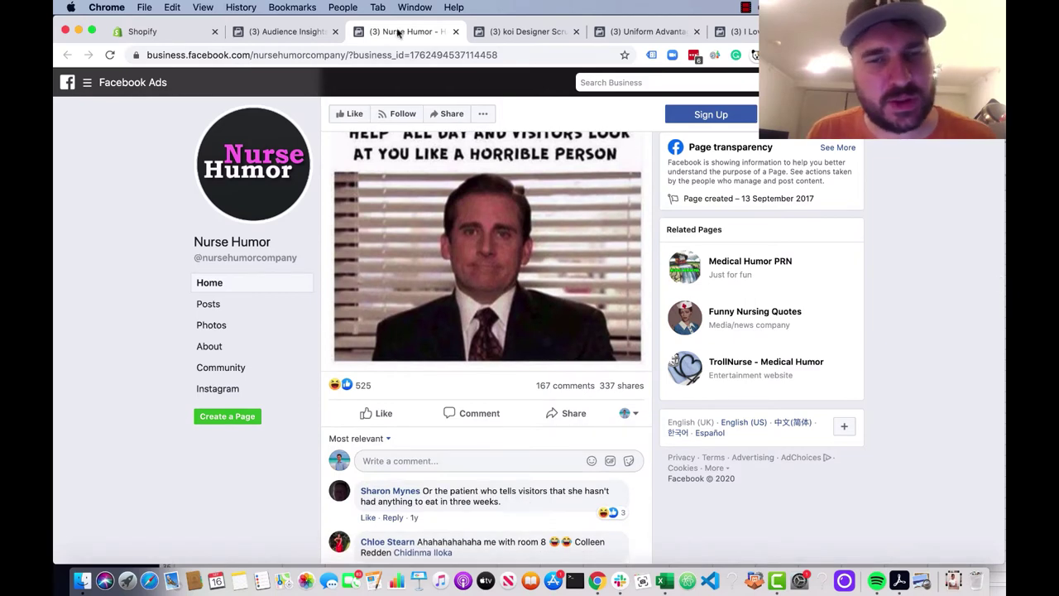
pyautogui.click(455, 32)
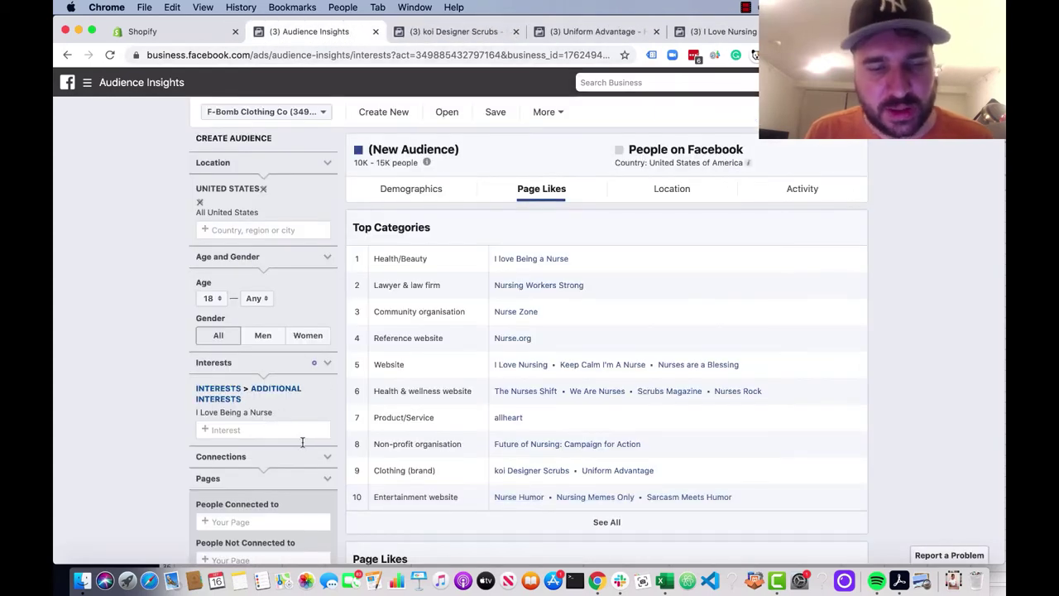
# Replace the I Love Being a Nurse interest with Teespring.
pyautogui.click(327, 413)
pyautogui.click(273, 392)
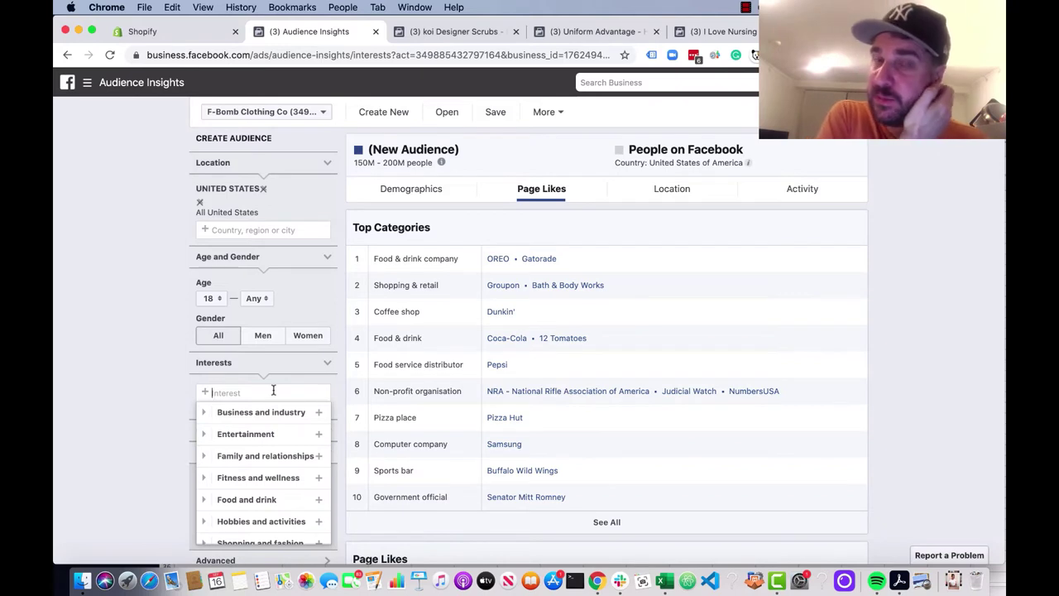
pyautogui.write('tee')
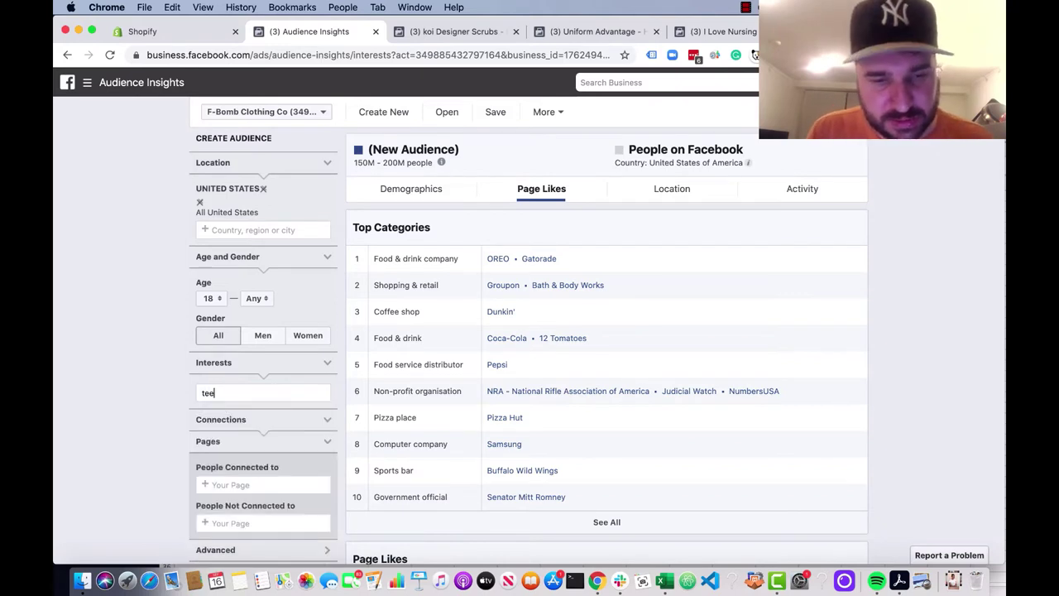
pyautogui.write('spring')
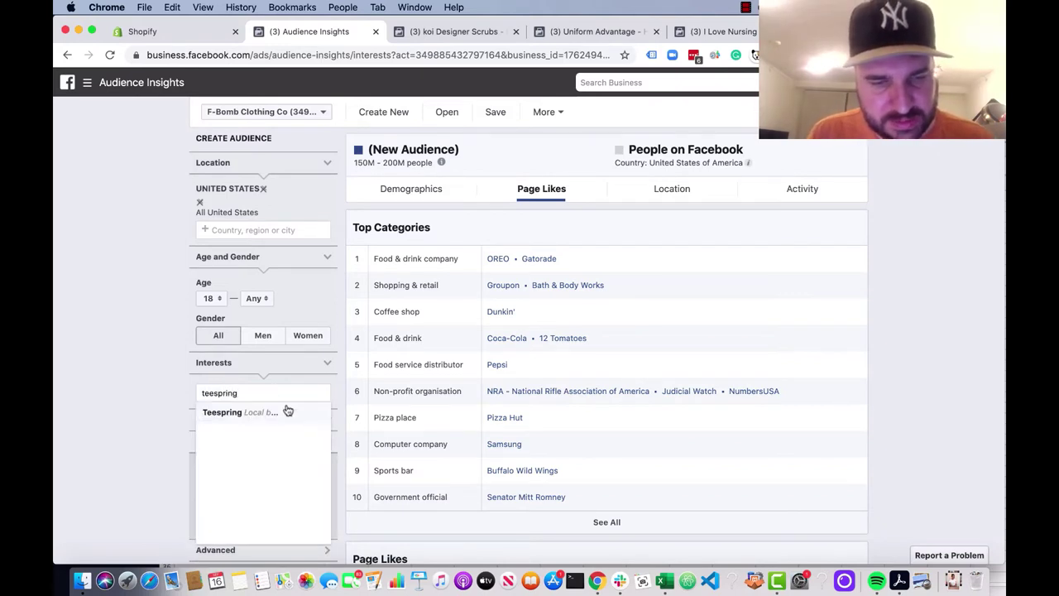
pyautogui.click(273, 412)
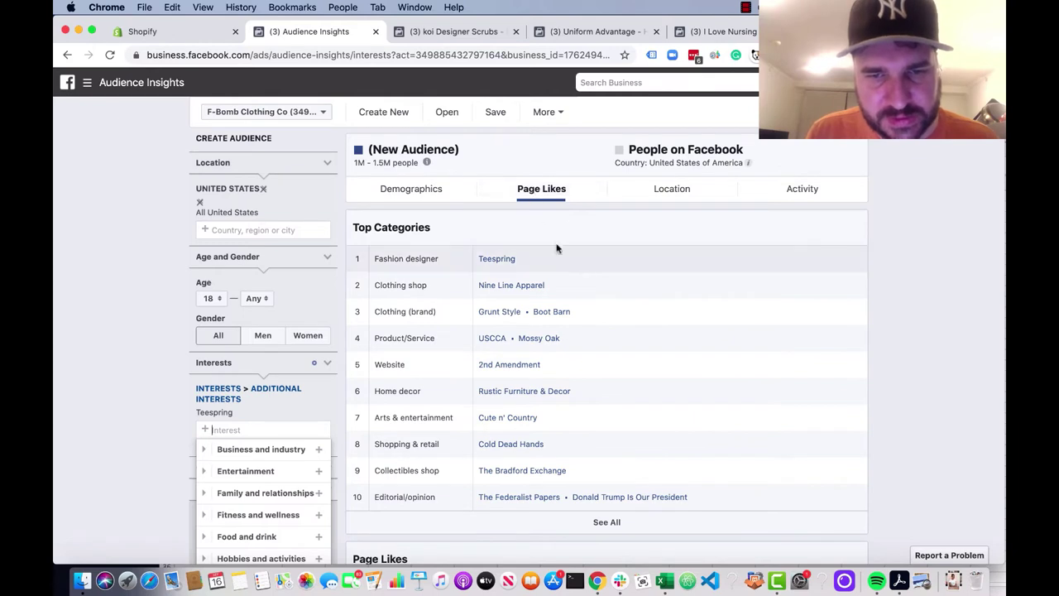
# Copy the Teespring page name, widen column B and paste it into cell B2.
pyautogui.moveTo(537, 266); pyautogui.dragTo(478, 259)
pyautogui.press('super+c')
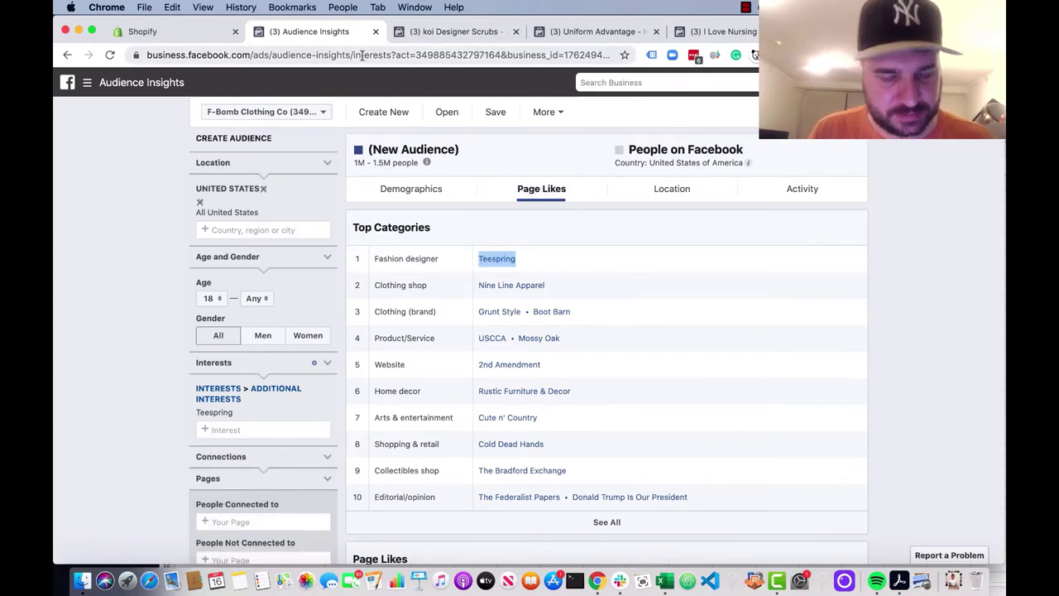
pyautogui.press('super+Tab')
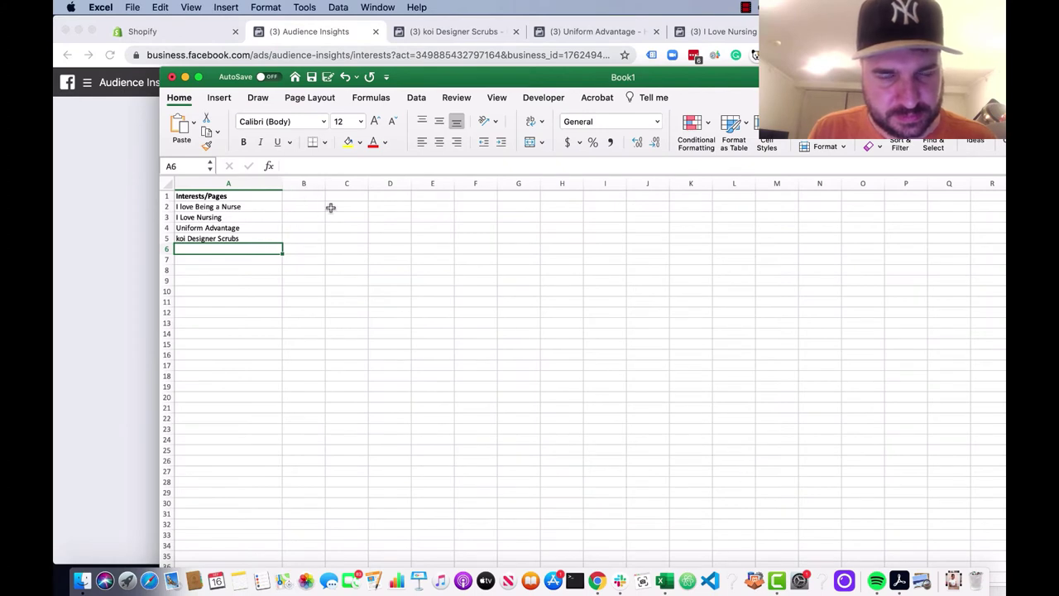
pyautogui.moveTo(326, 183); pyautogui.dragTo(374, 183)
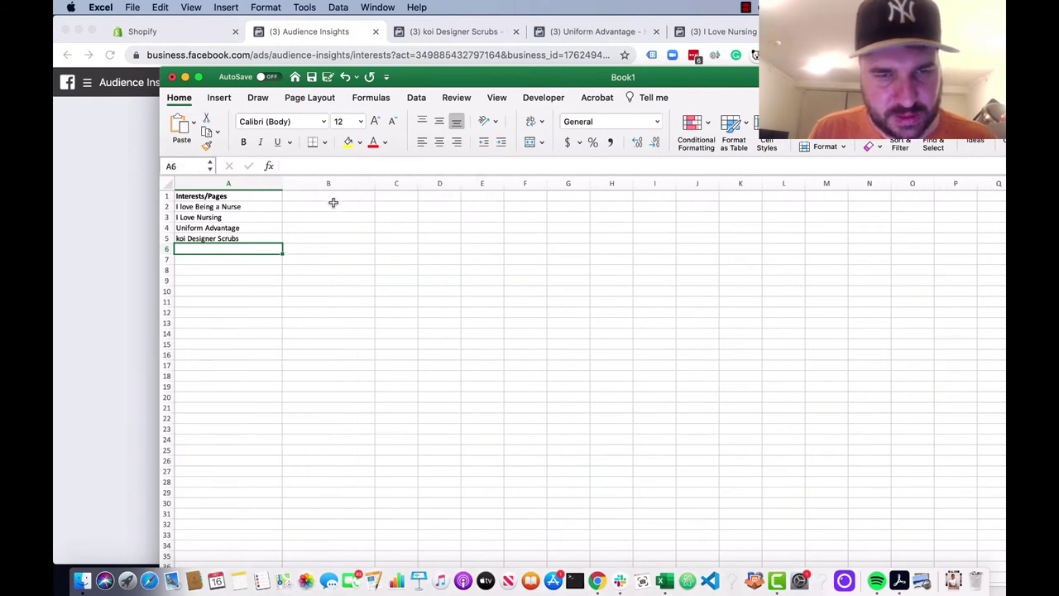
pyautogui.click(329, 205)
pyautogui.press('super+v')
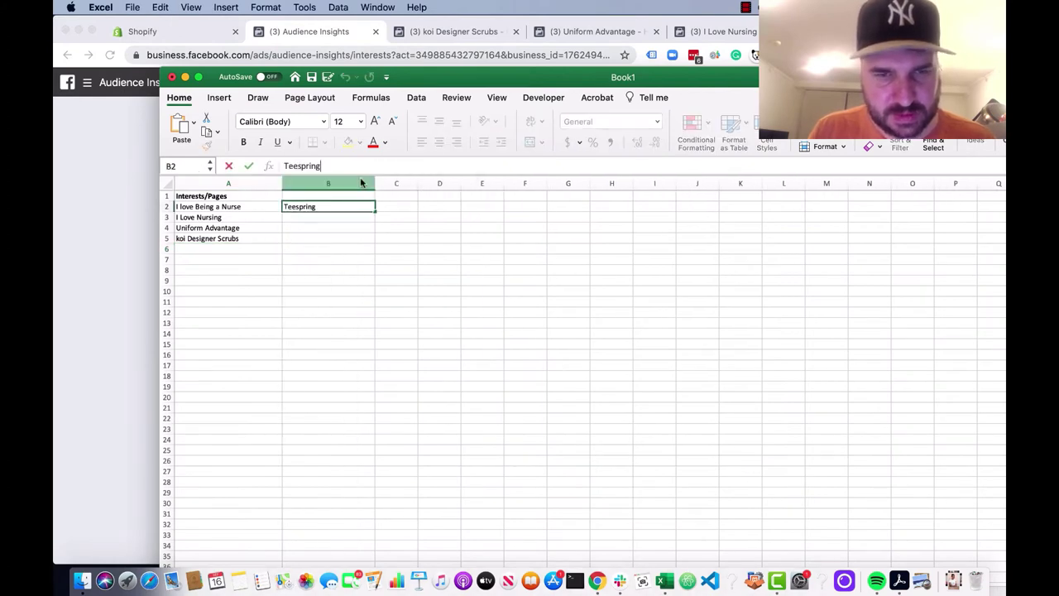
pyautogui.press('Return')
pyautogui.press('super+Tab')
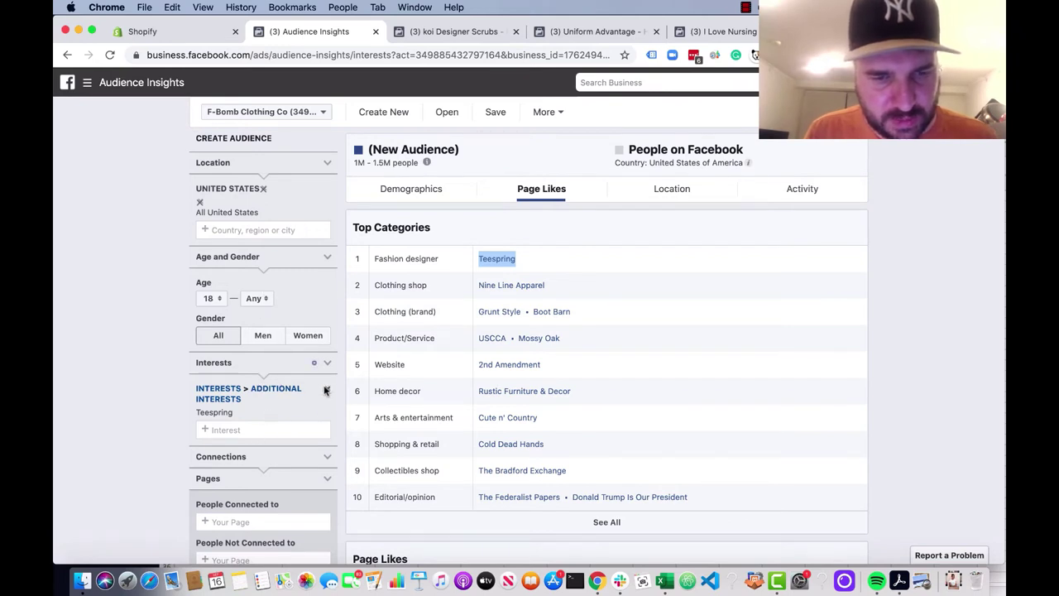
# Replace the Teespring interest with Redbubble.
pyautogui.click(327, 390)
pyautogui.click(272, 390)
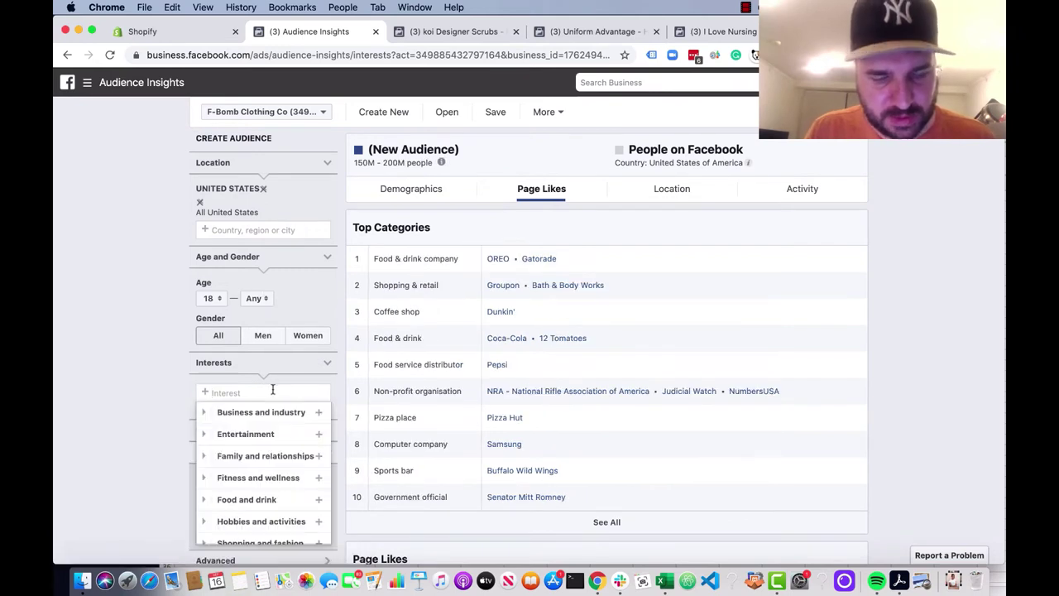
pyautogui.write('redbubble')
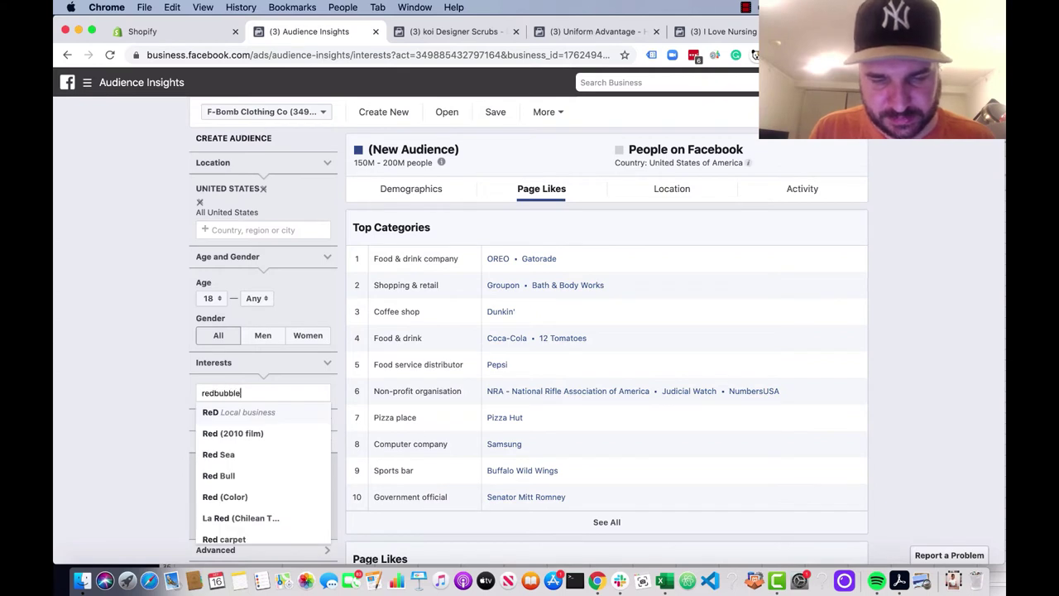
pyautogui.click(241, 419)
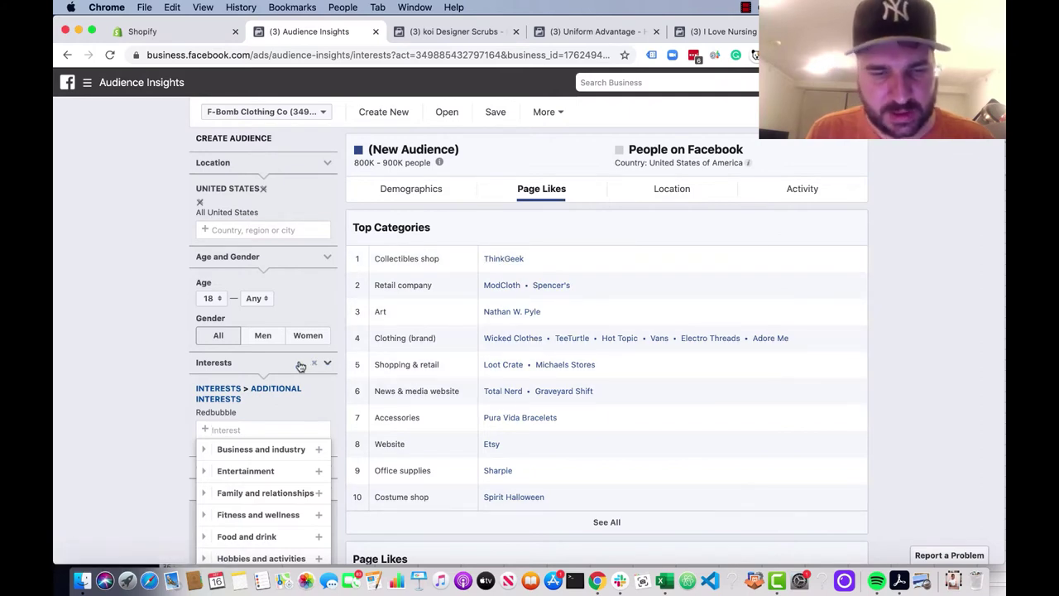
# Copy the Redbubble name and paste it into cell B3 in Excel.
pyautogui.moveTo(240, 412); pyautogui.dragTo(195, 414)
pyautogui.press('super+c')
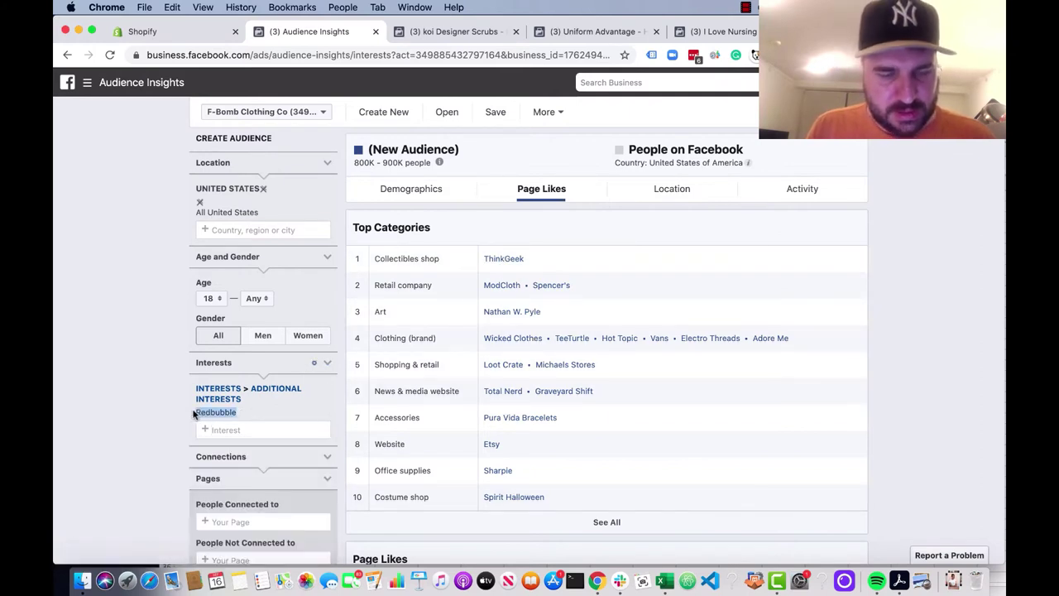
pyautogui.press('super+Tab')
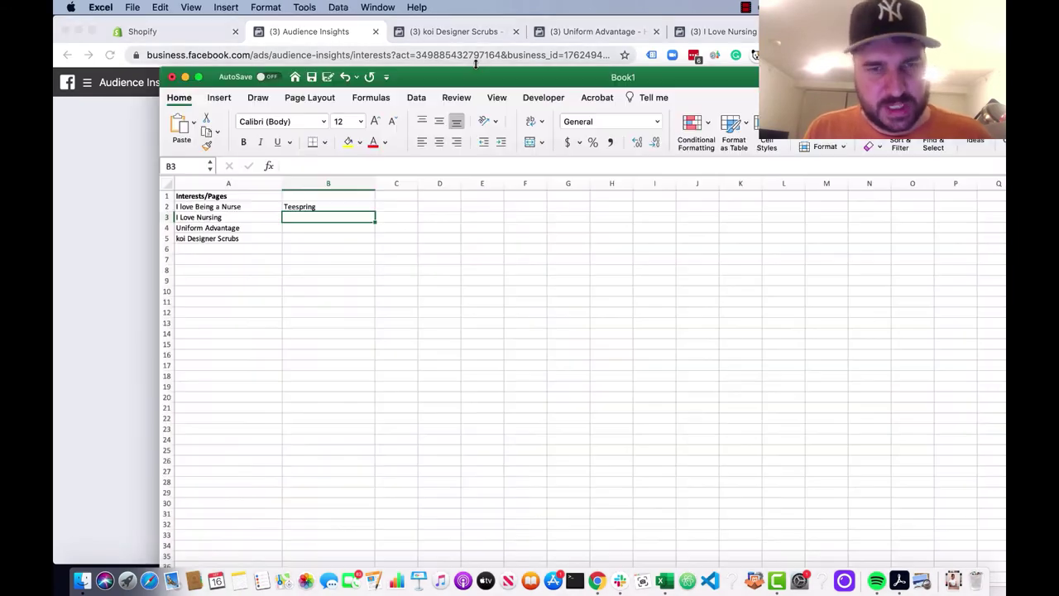
pyautogui.press('super+v')
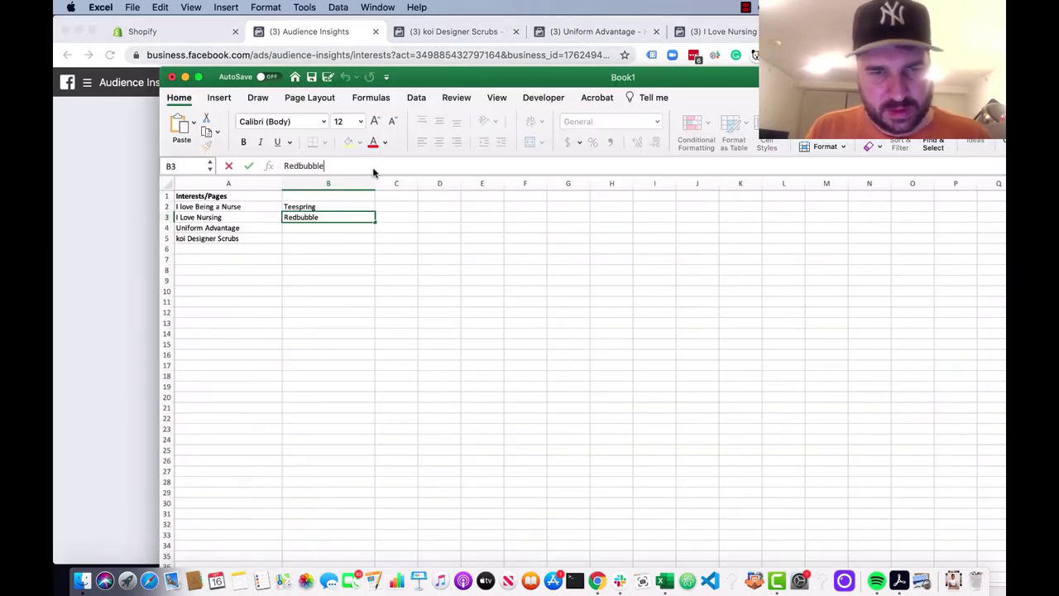
pyautogui.press('super+Tab')
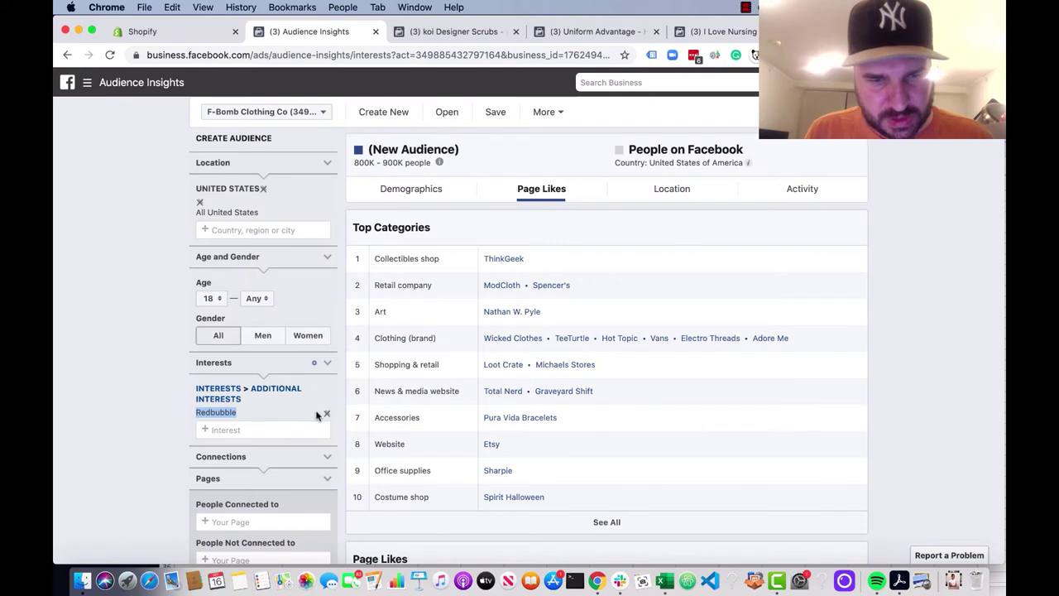
# Swap Redbubble for the Etsy interest, retrying until the correct Etsy suggestion is added.
pyautogui.click(321, 414)
pyautogui.click(272, 393)
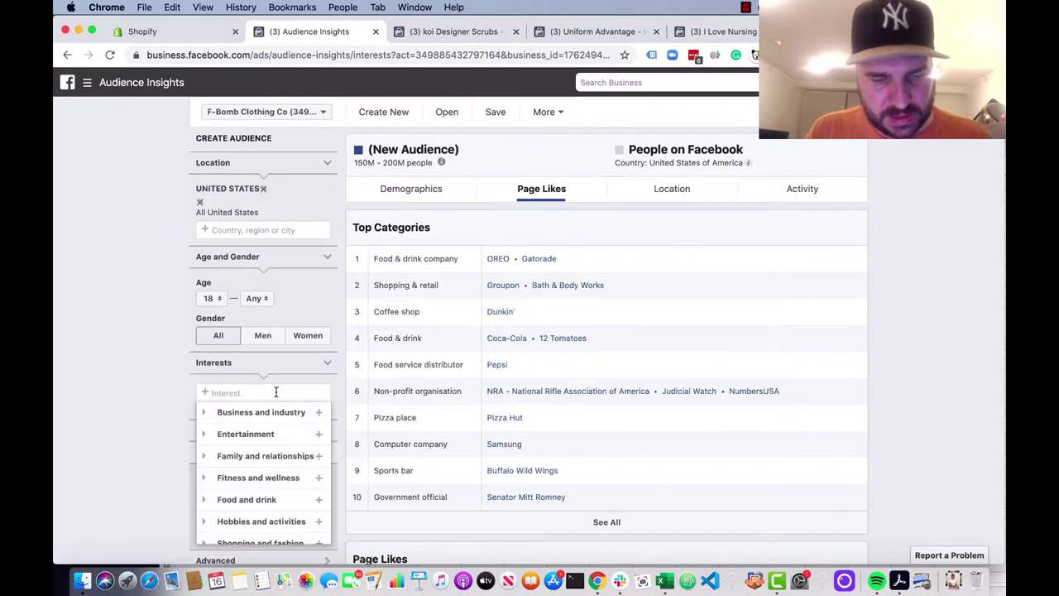
pyautogui.write('etsy')
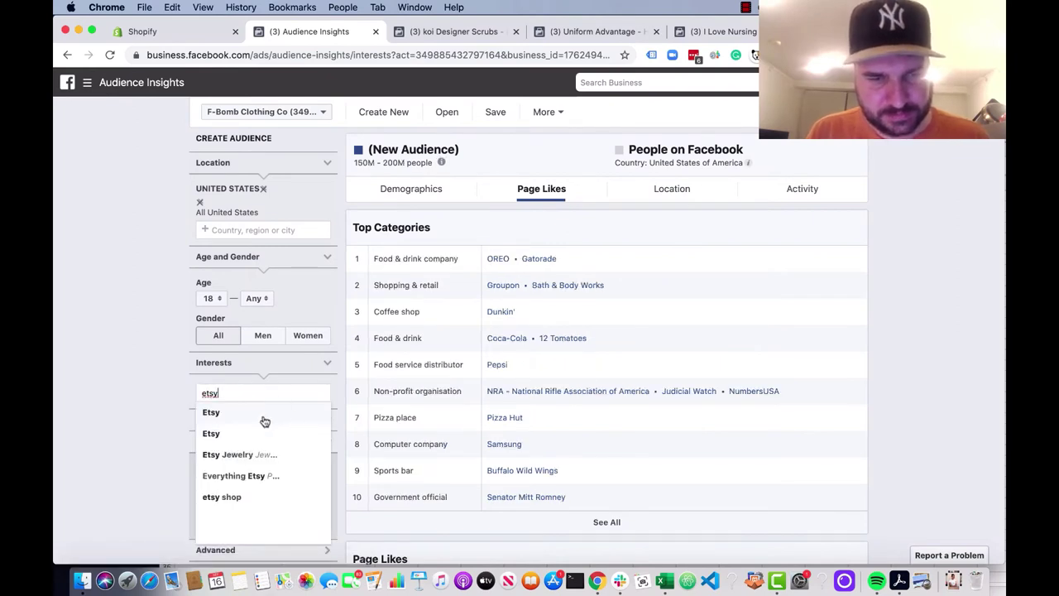
pyautogui.click(260, 417)
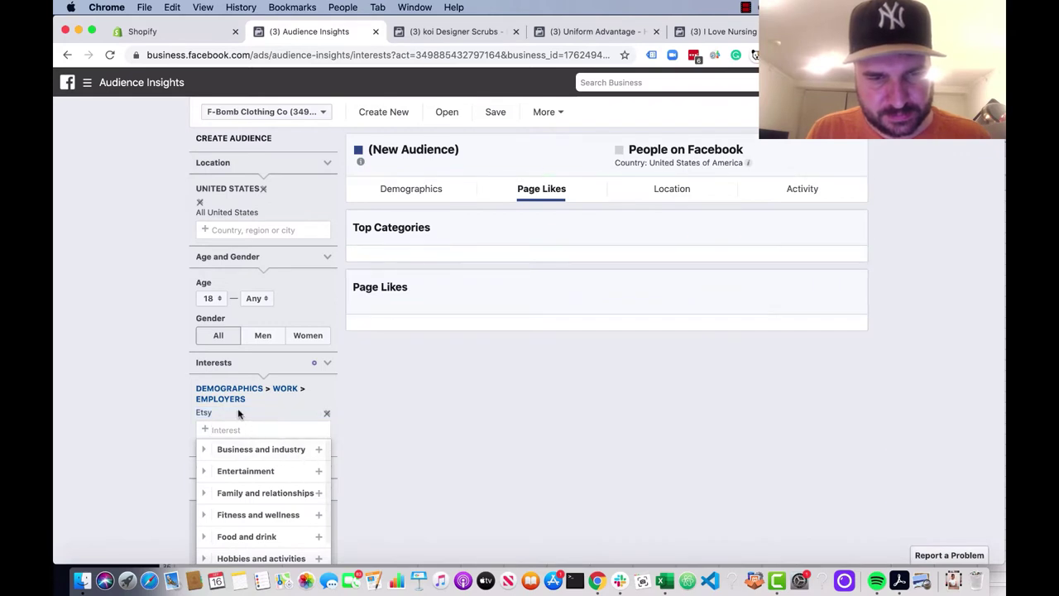
pyautogui.click(325, 414)
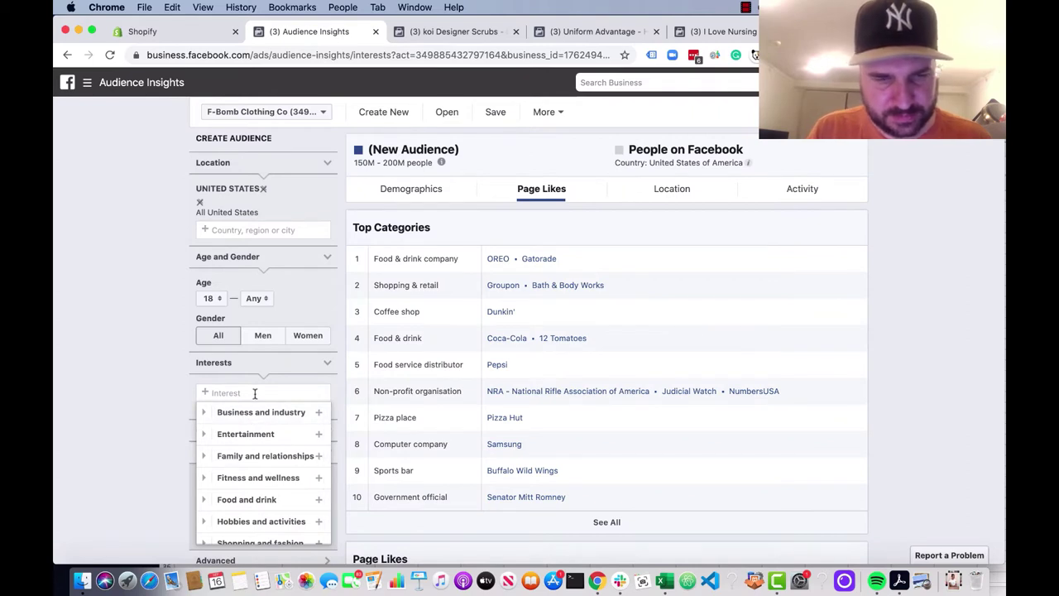
pyautogui.write('etsy')
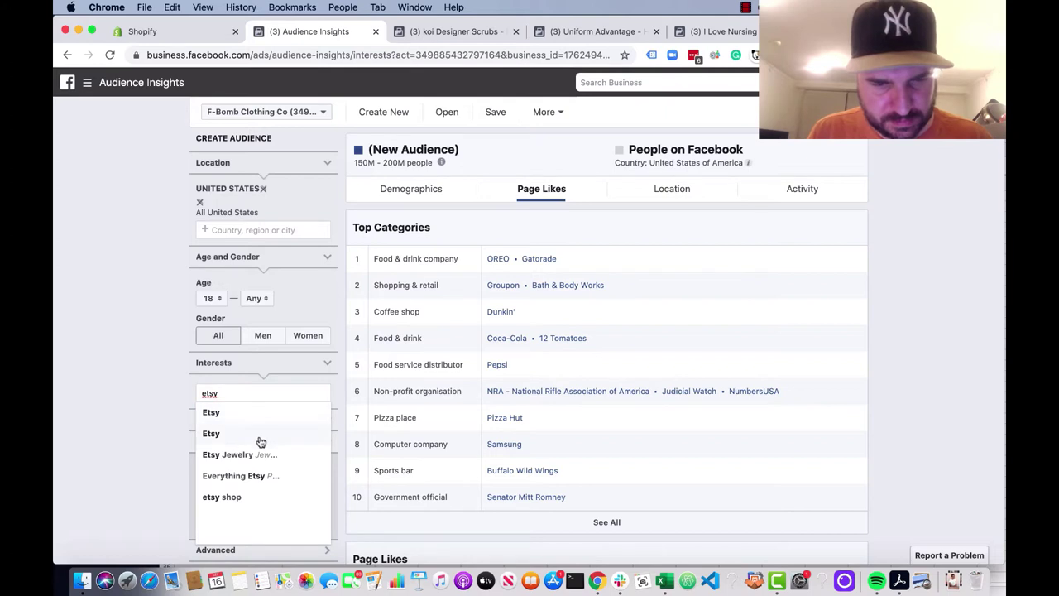
pyautogui.click(265, 426)
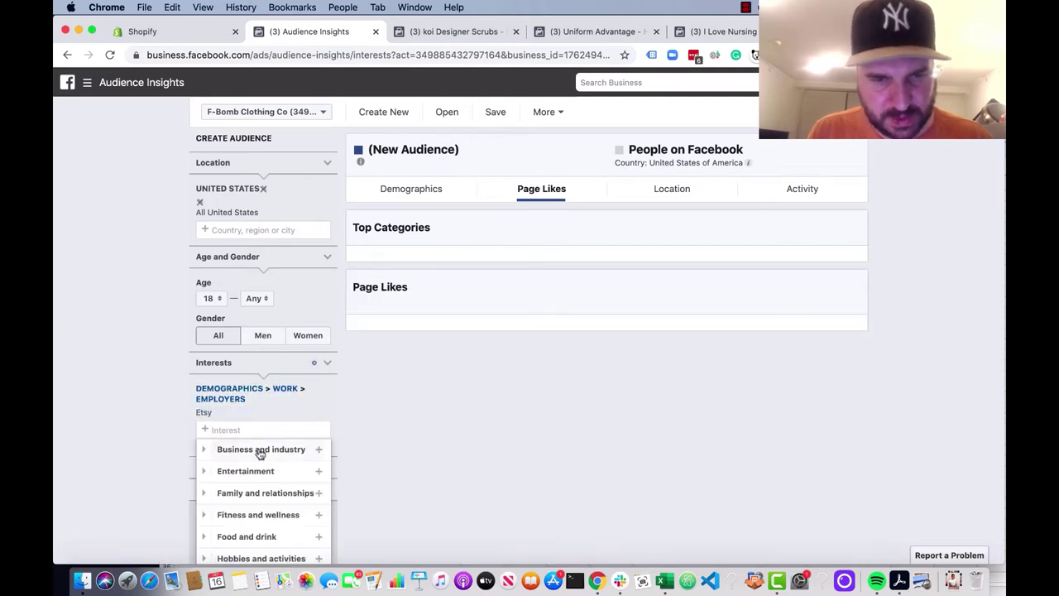
pyautogui.click(326, 412)
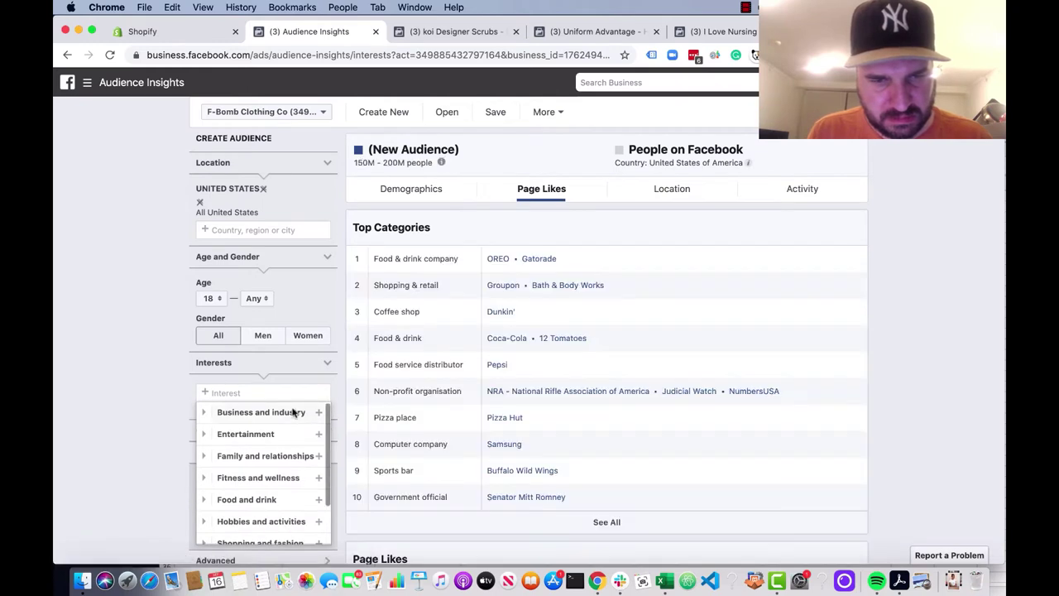
pyautogui.write('etsy')
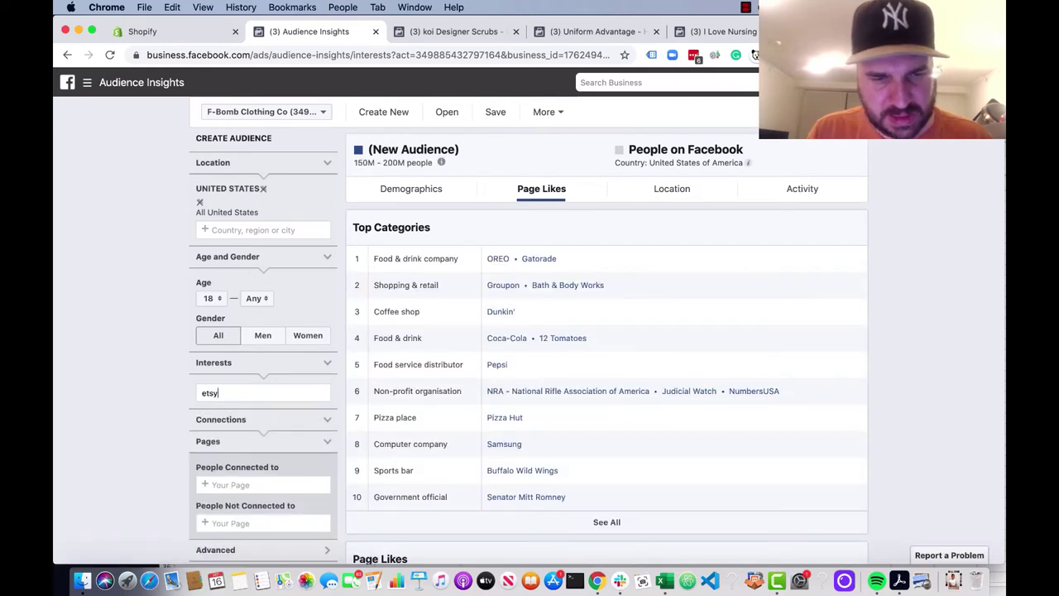
pyautogui.click(286, 431)
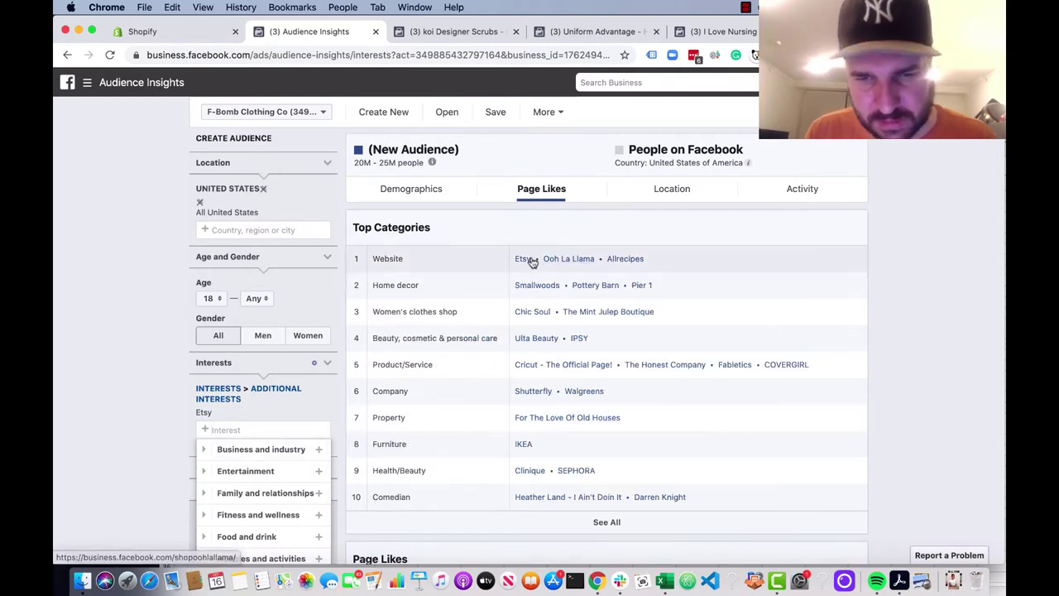
pyautogui.click(763, 260)
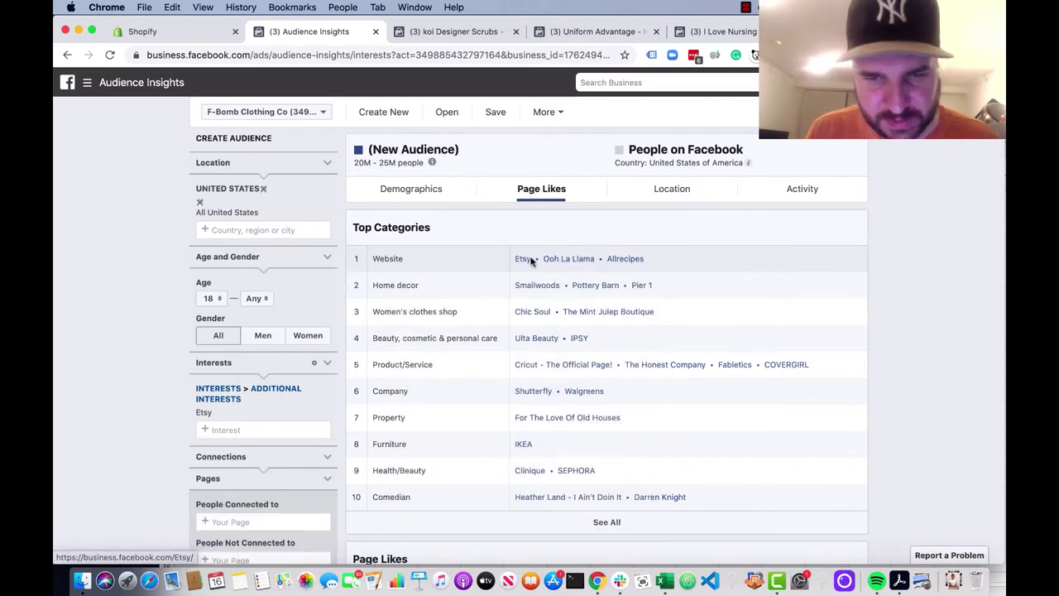
# Type Etsy into cell B4 beside Uniform Advantage.
pyautogui.moveTo(532, 259); pyautogui.dragTo(518, 259)
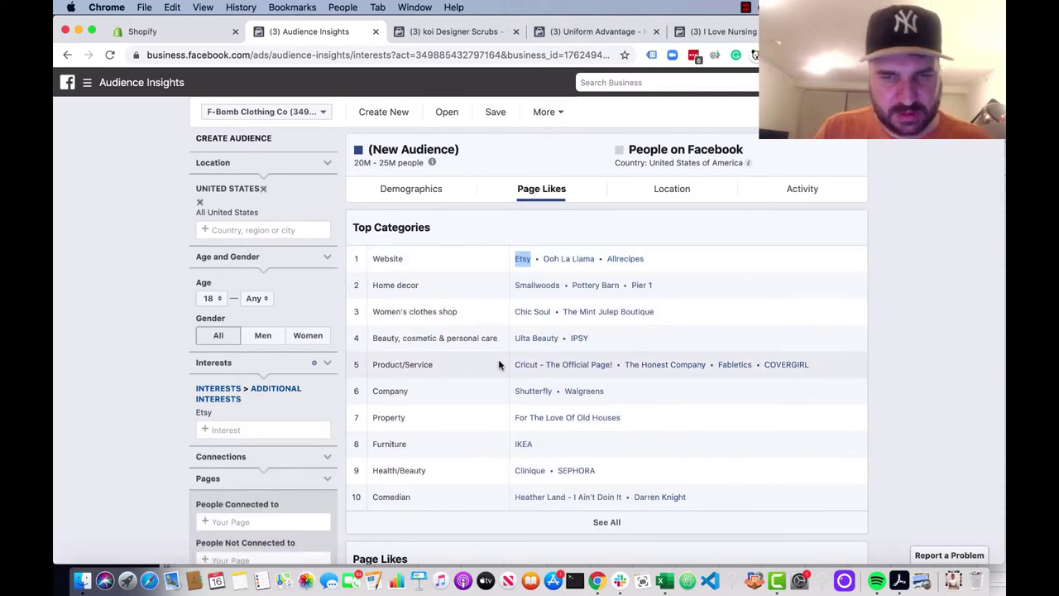
pyautogui.press('super+Tab')
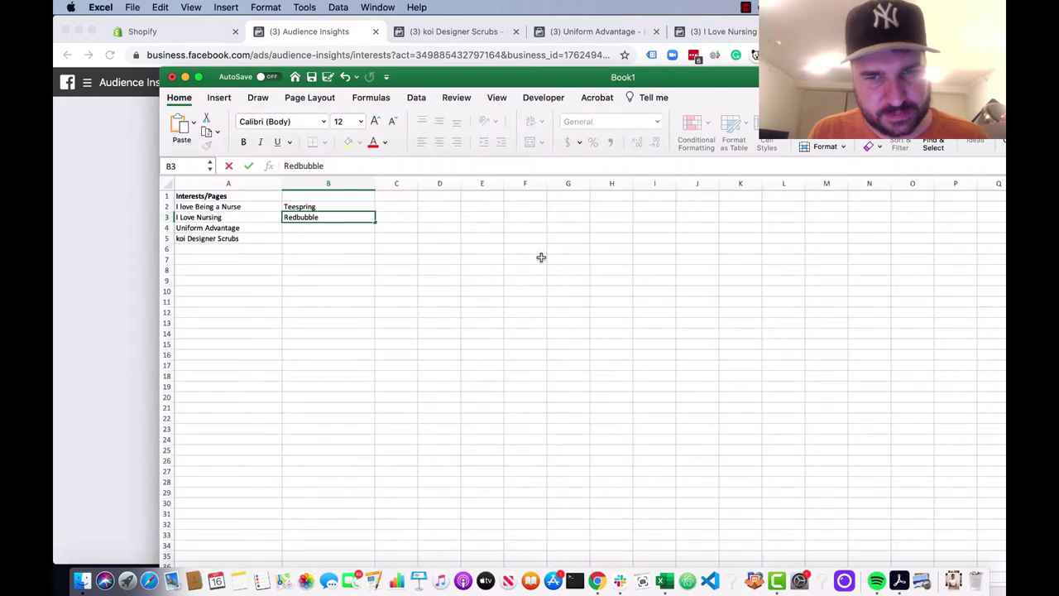
pyautogui.click(314, 226)
pyautogui.write('Etsy')
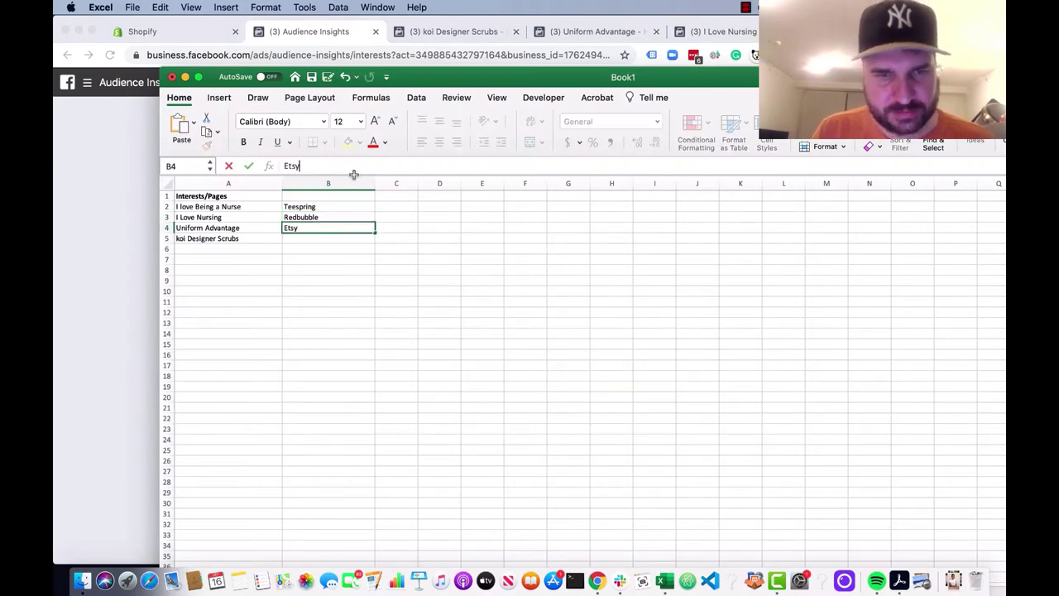
pyautogui.press('Return')
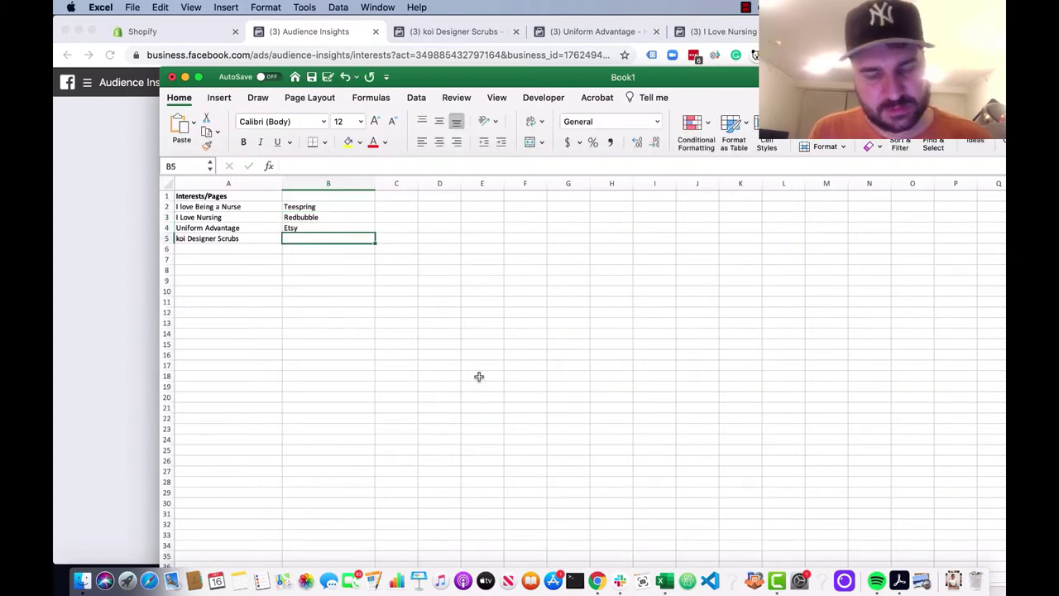
pyautogui.press('super+Tab')
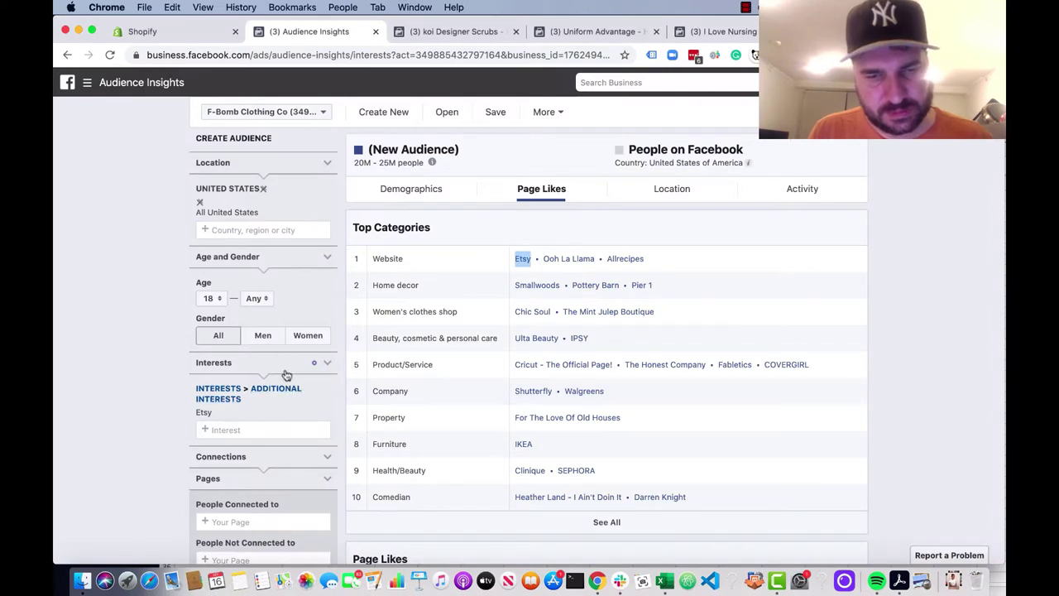
# Remove the Etsy interest and clear a trial 'threadshirt' search, leaving no interests.
pyautogui.click(249, 430)
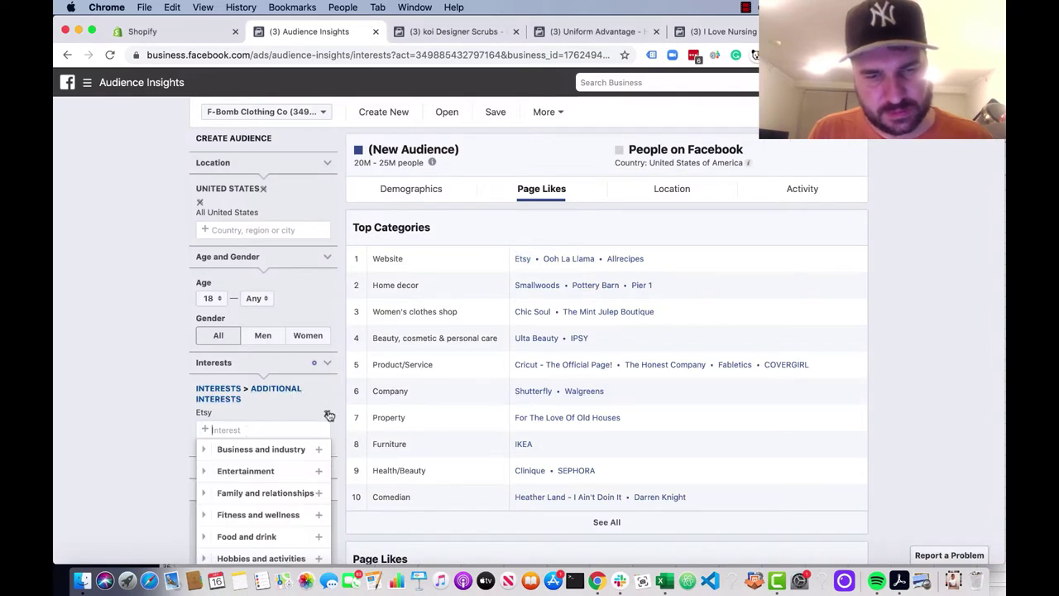
pyautogui.click(329, 416)
pyautogui.write('t')
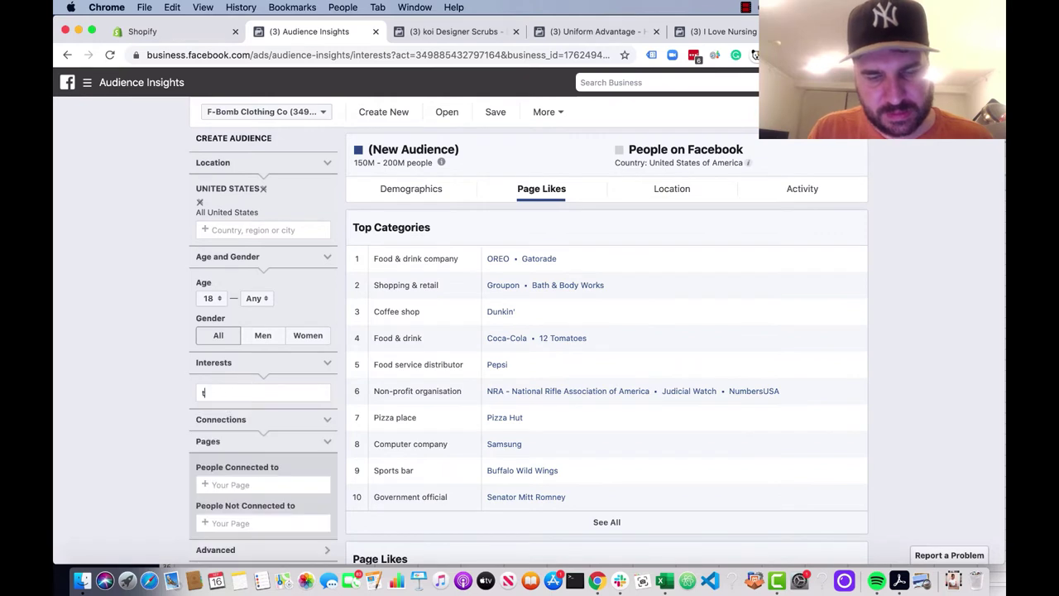
pyautogui.write('hreadshi')
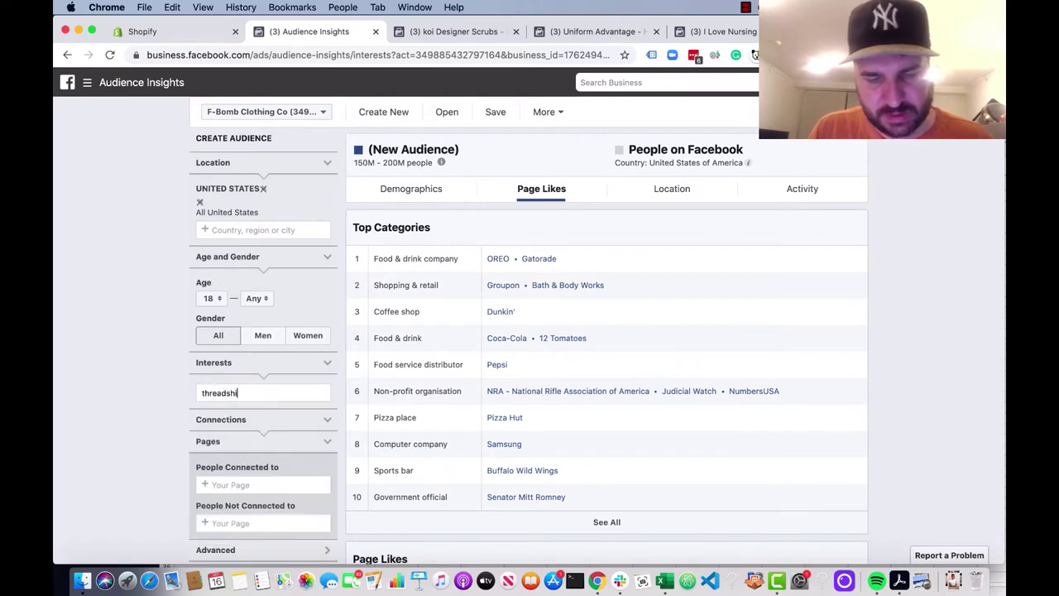
pyautogui.write('rt')
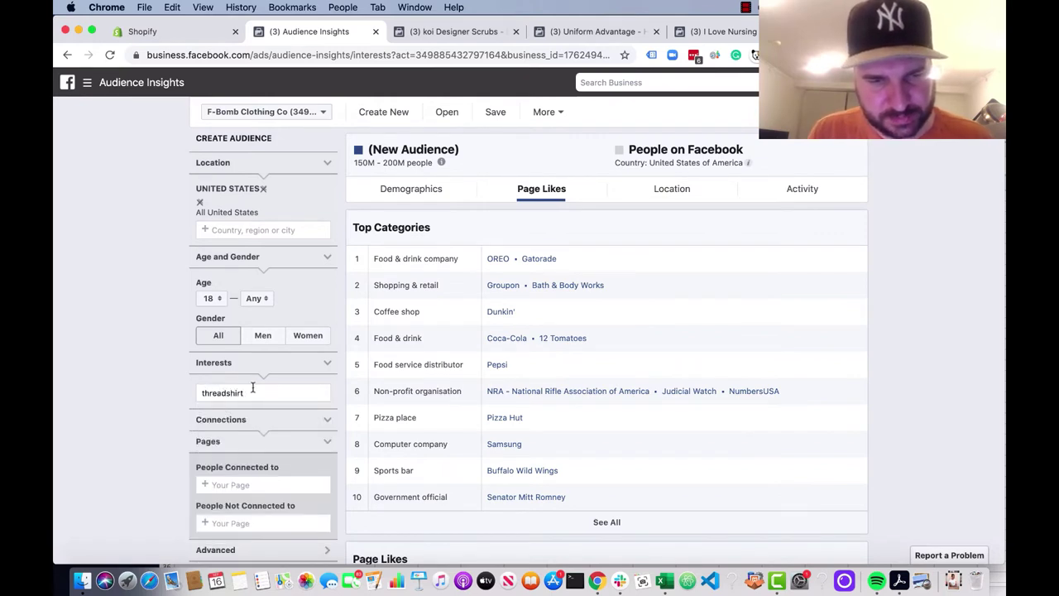
pyautogui.press('super+a')
pyautogui.press('BackSpace')
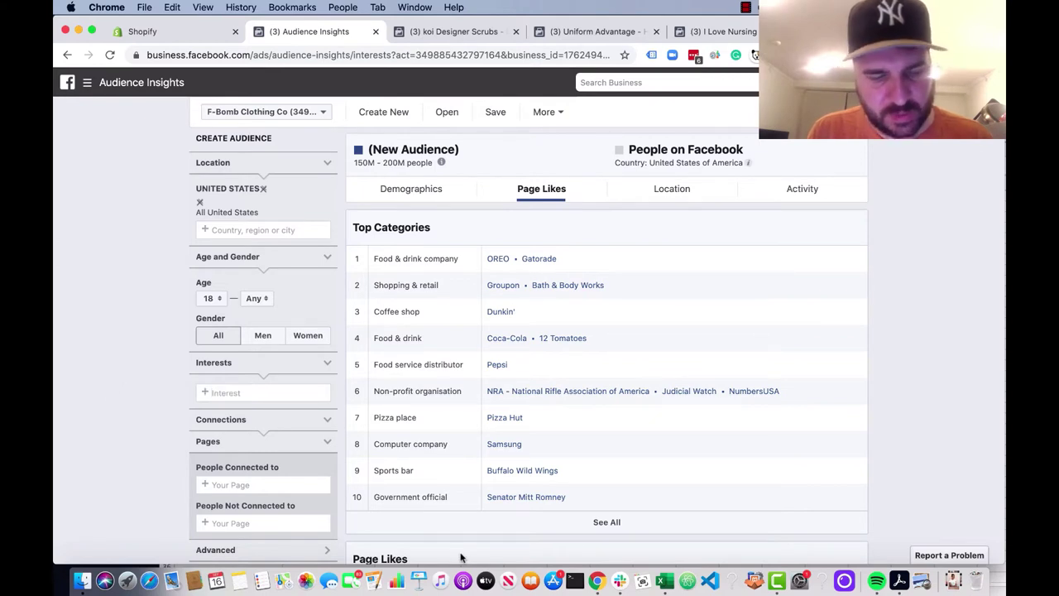
pyautogui.press('super+Tab')
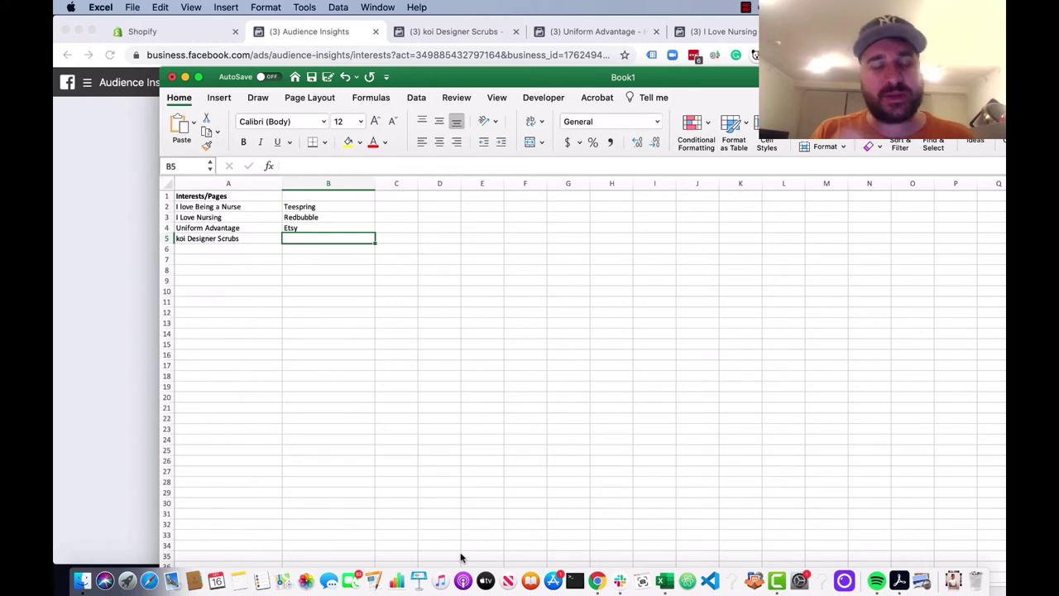
pyautogui.press('super+Tab')
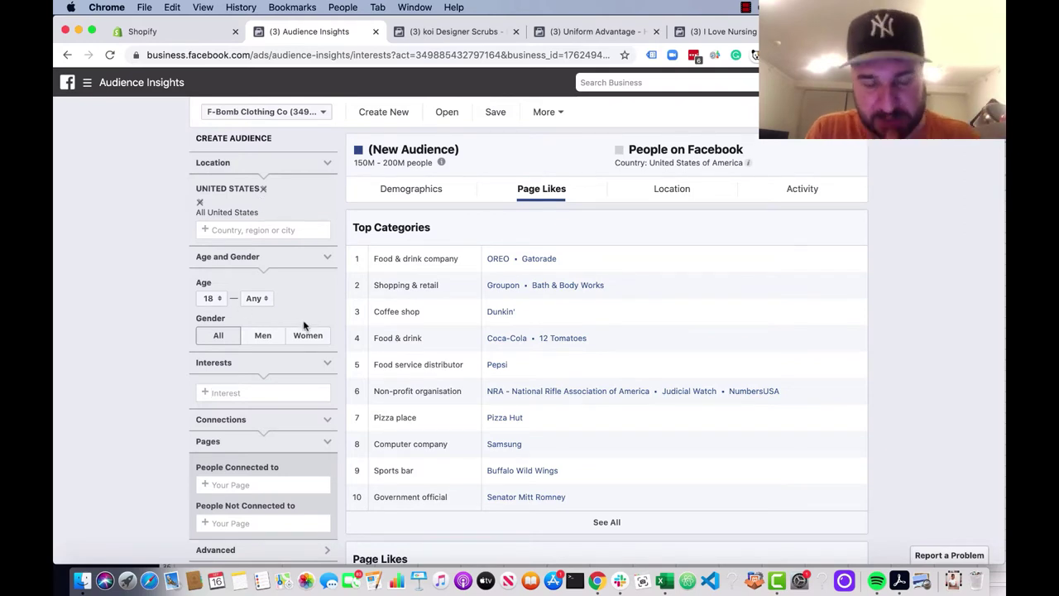
# Add Jewellery as an interest for a 70M–80M audience, then return to Excel.
pyautogui.click(235, 393)
pyautogui.write('iew')
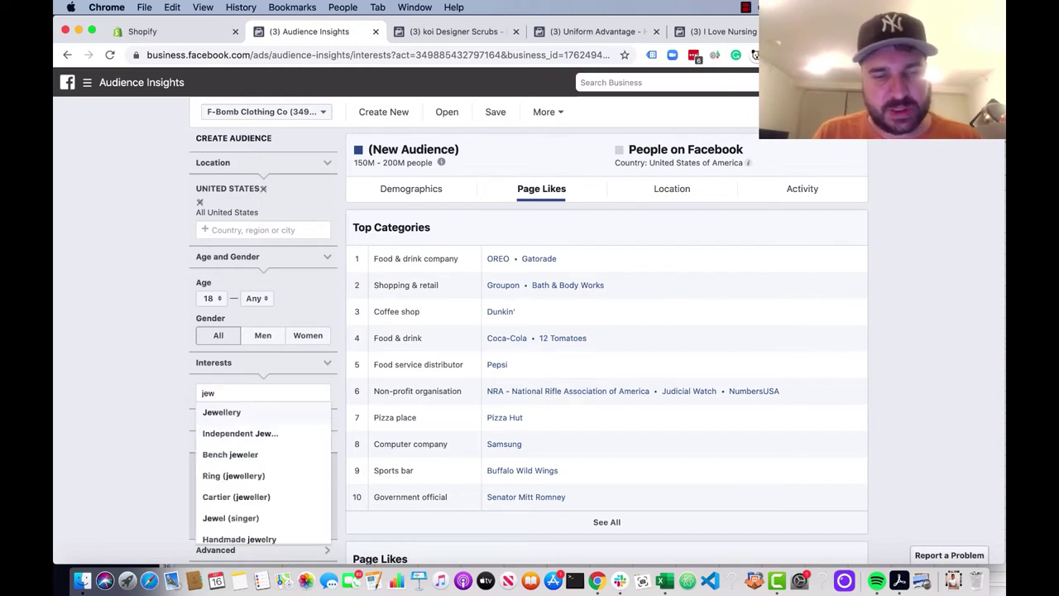
pyautogui.click(242, 415)
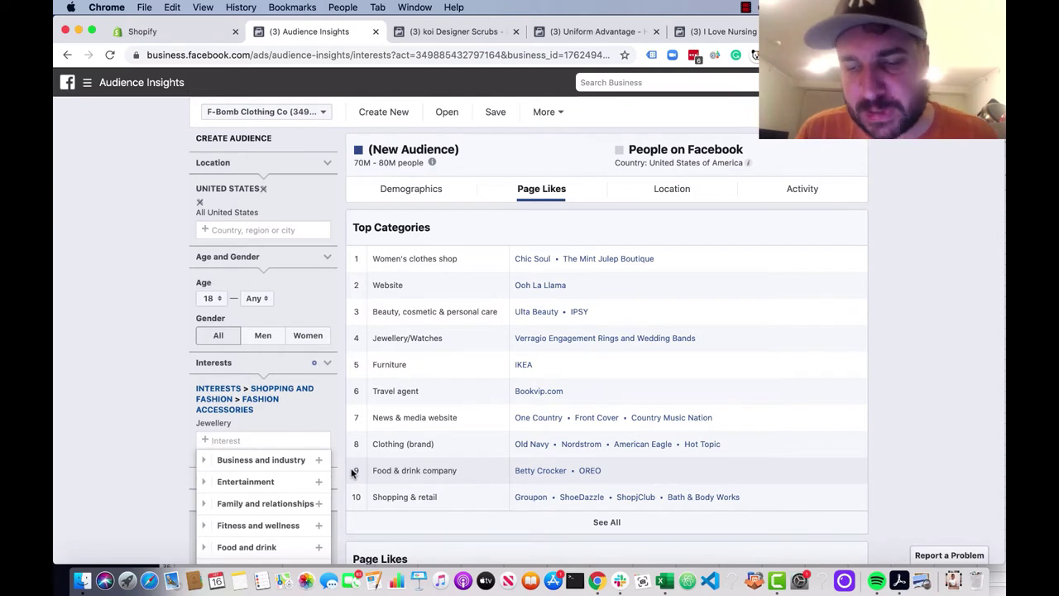
pyautogui.press('super+Tab')
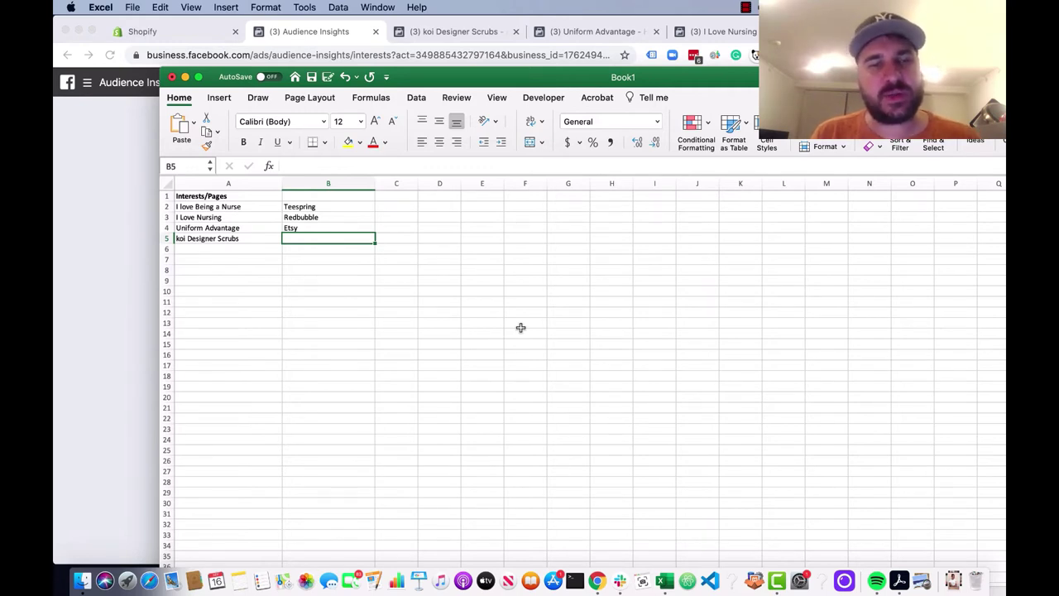
# Highlight the four nurse pages in column A and their sites Teespring, Redbubble, Etsy in column B.
pyautogui.click(351, 209)
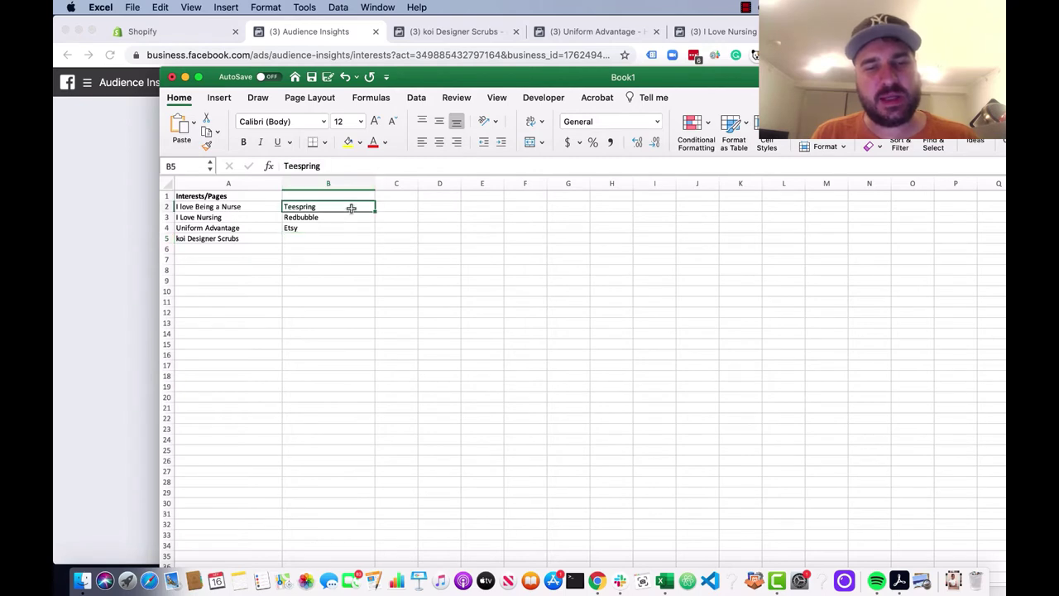
pyautogui.moveTo(350, 209); pyautogui.dragTo(351, 230)
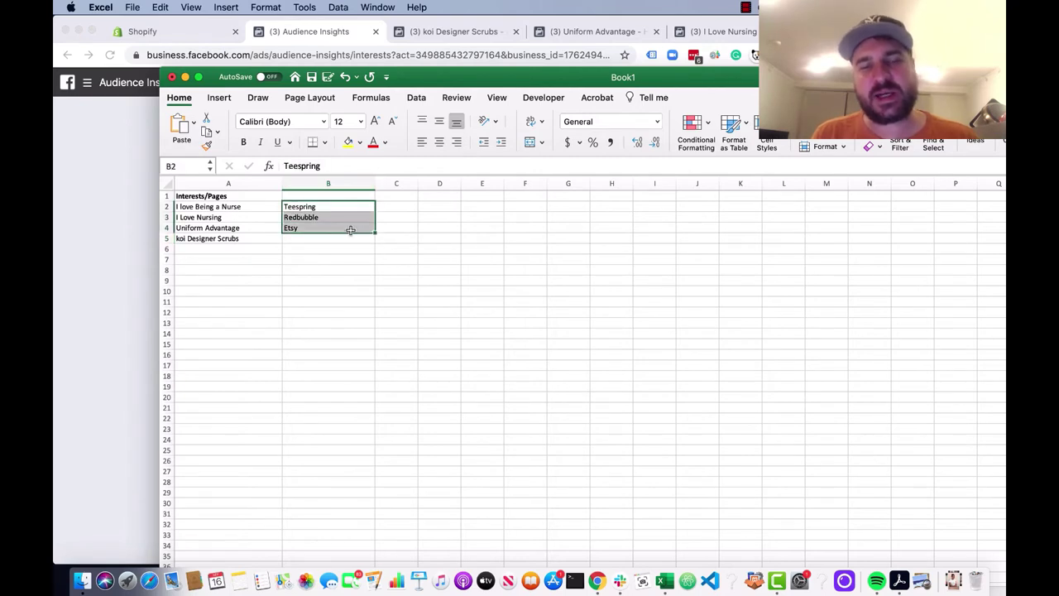
pyautogui.moveTo(260, 207); pyautogui.dragTo(258, 235)
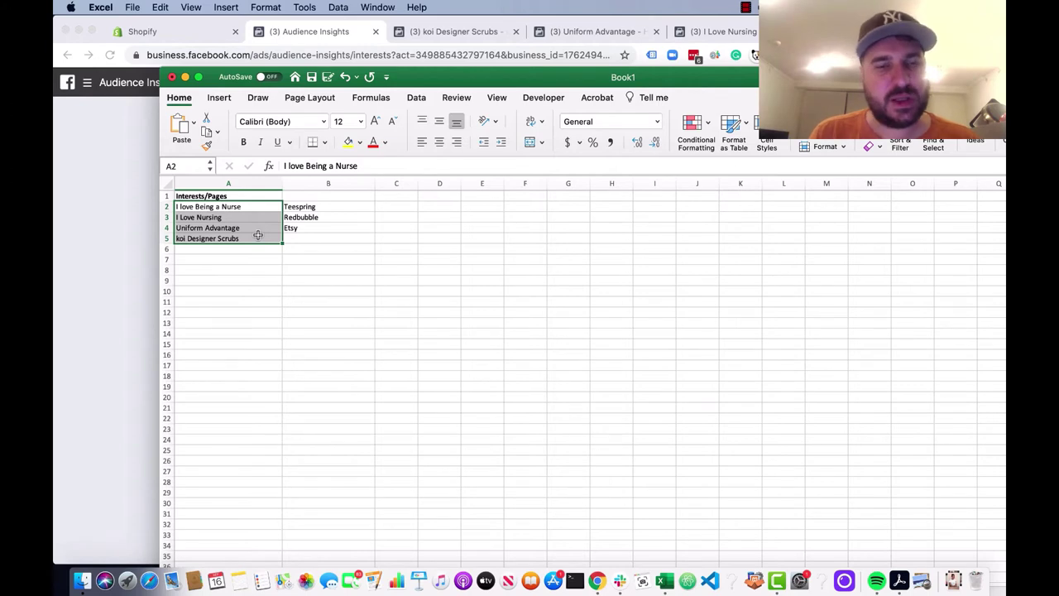
pyautogui.moveTo(346, 237); pyautogui.dragTo(268, 246)
pyautogui.click(356, 209)
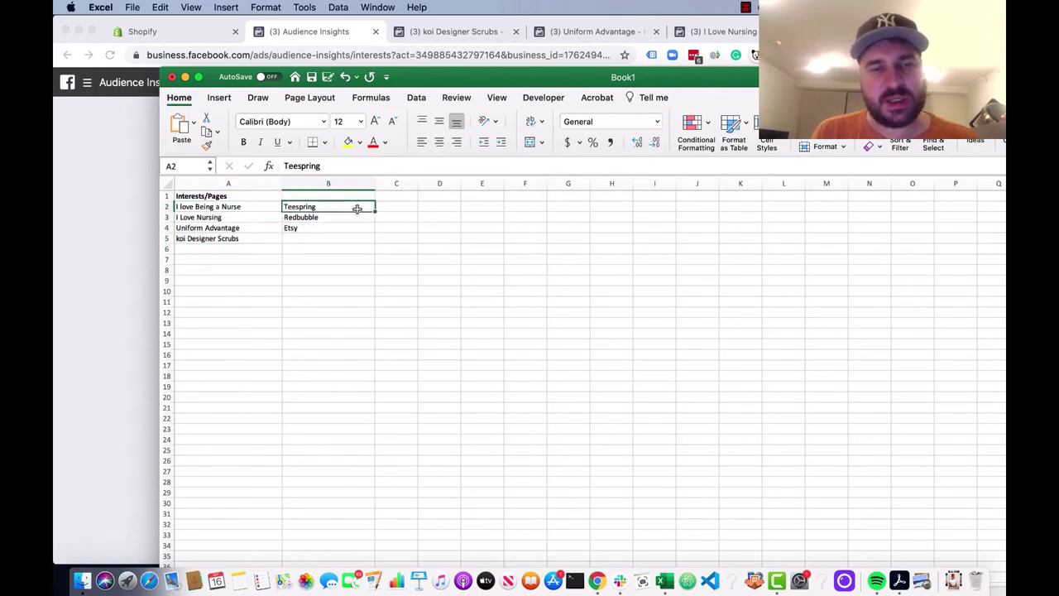
pyautogui.moveTo(357, 209); pyautogui.dragTo(353, 236)
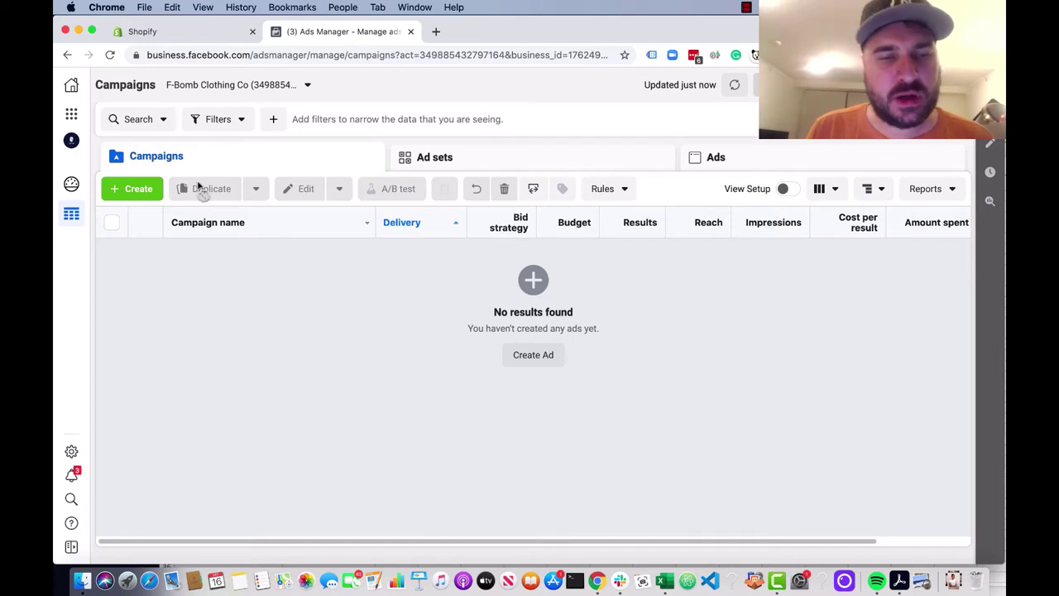
# Start a new campaign with the green Create button on the Campaigns tab.
pyautogui.click(140, 189)
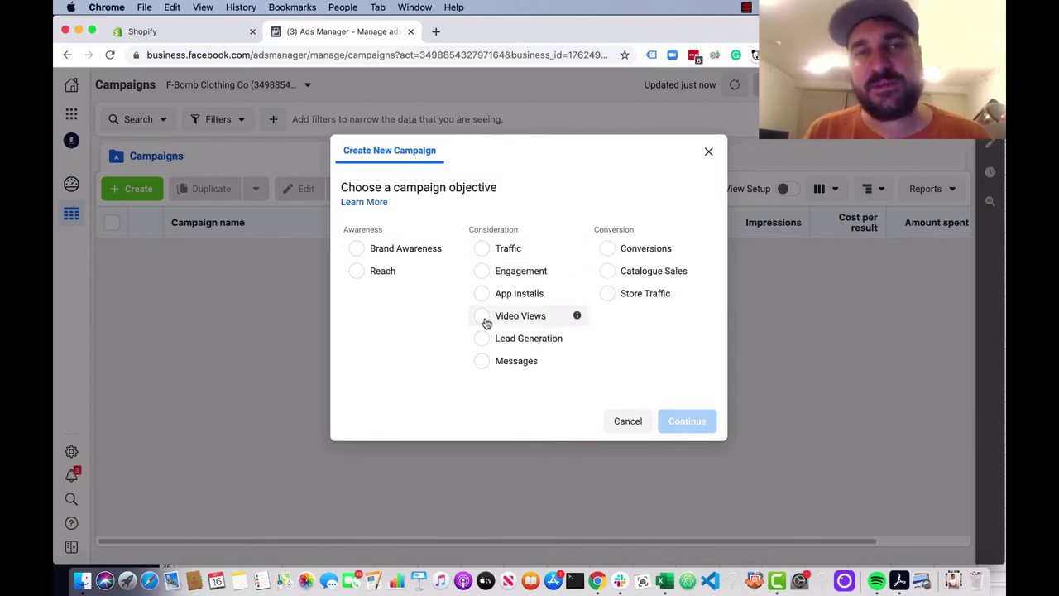
# Choose the Conversions objective and name the campaign 'Nurse Tshirts - Test Campaign'.
pyautogui.click(610, 249)
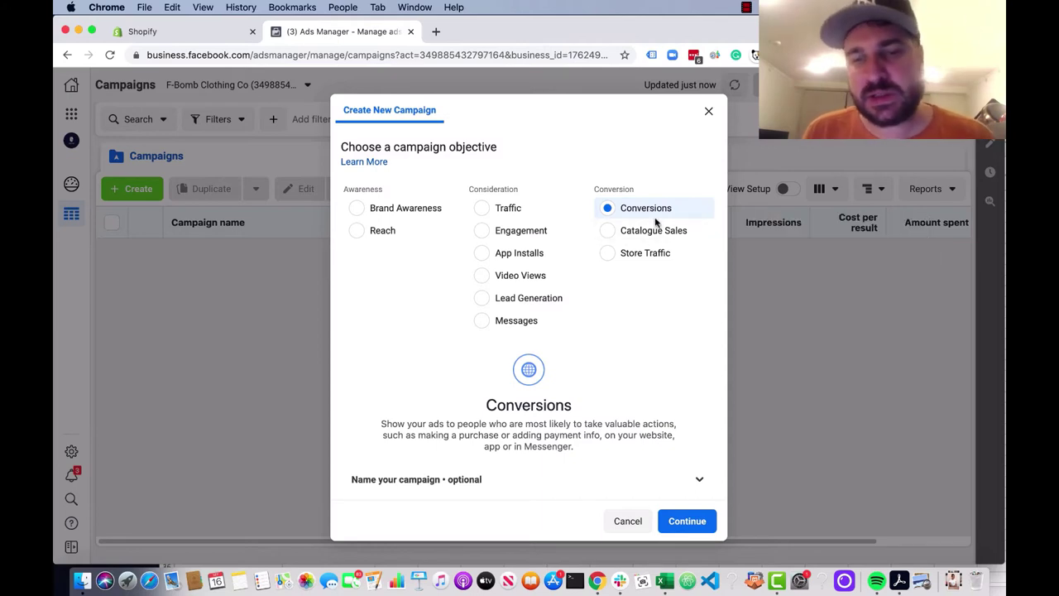
pyautogui.click(699, 481)
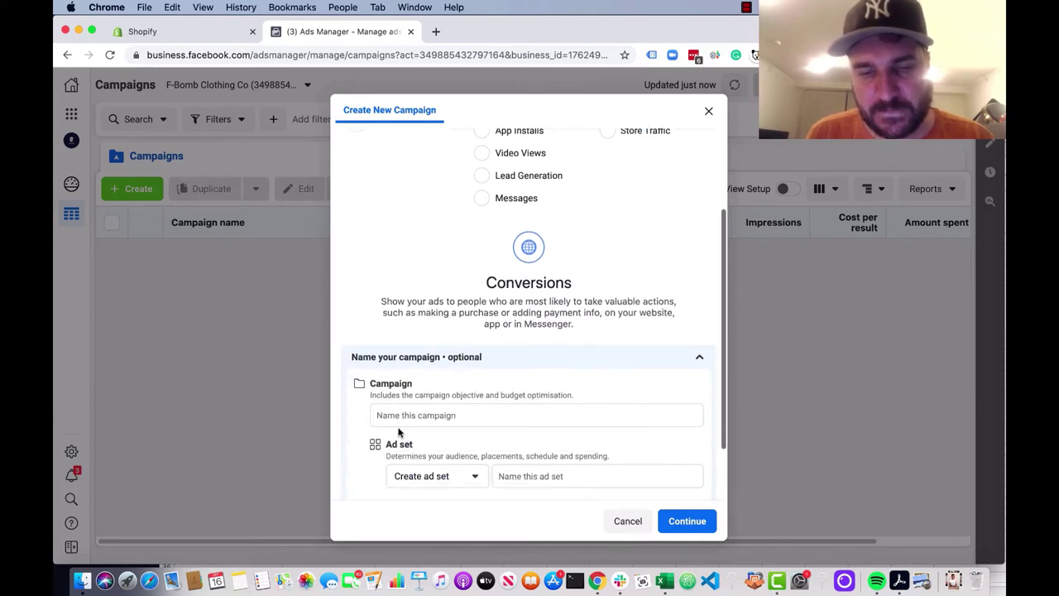
pyautogui.click(426, 413)
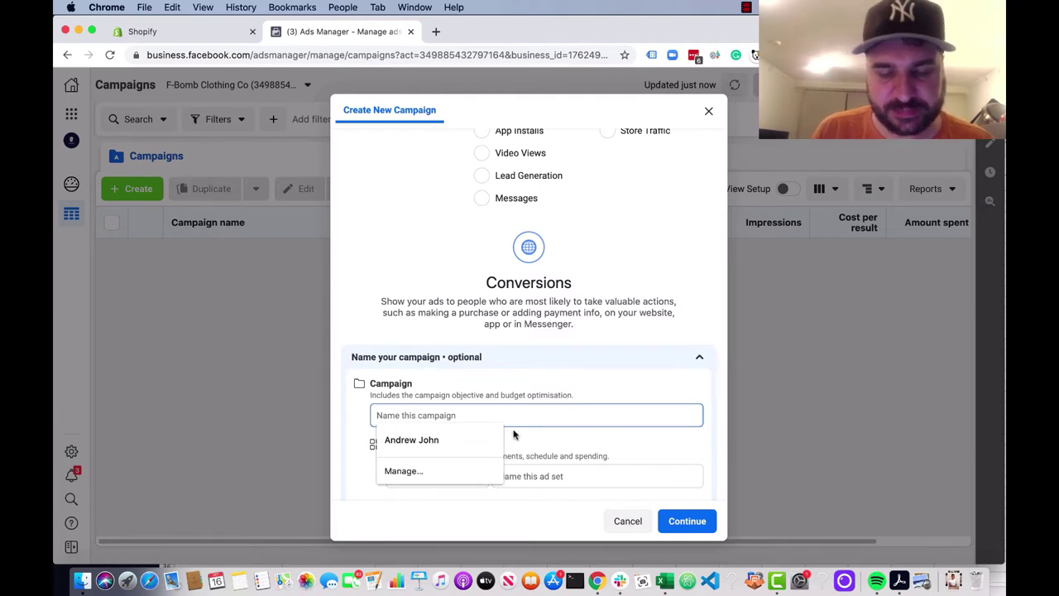
pyautogui.write('Nurse T')
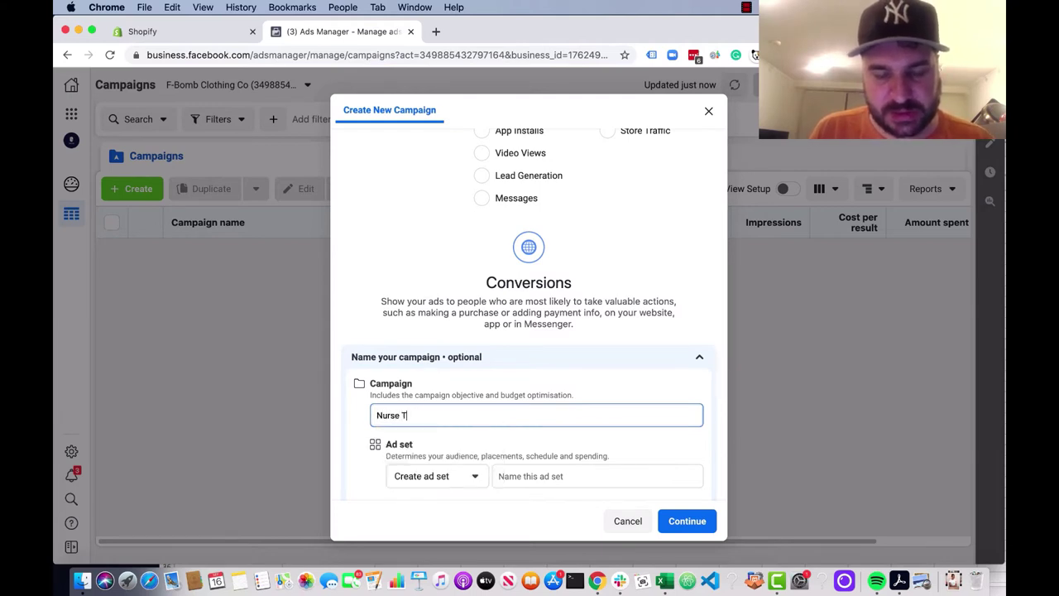
pyautogui.write('shirts')
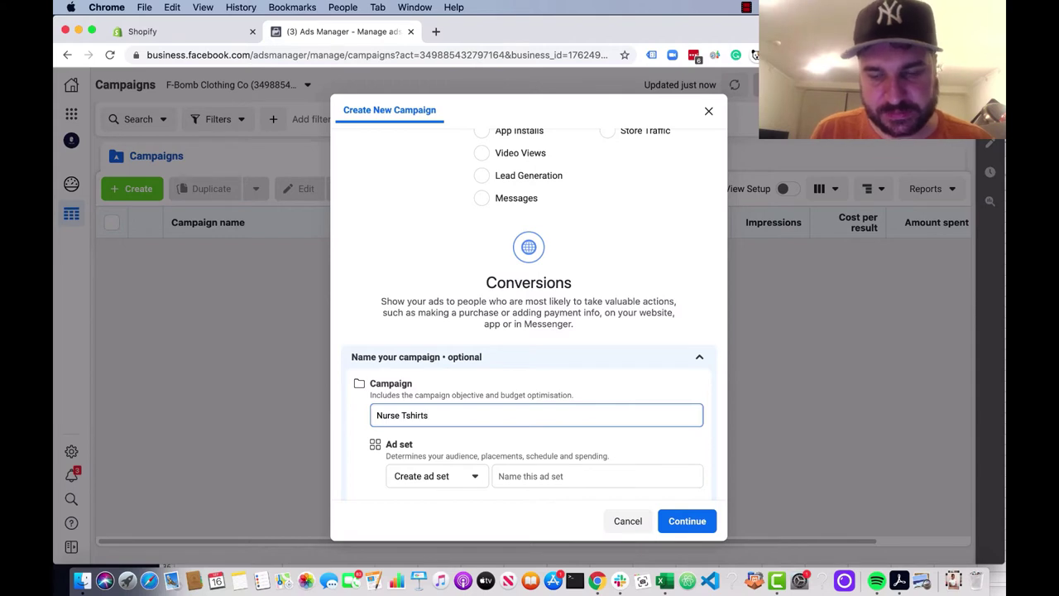
pyautogui.write(' - Test')
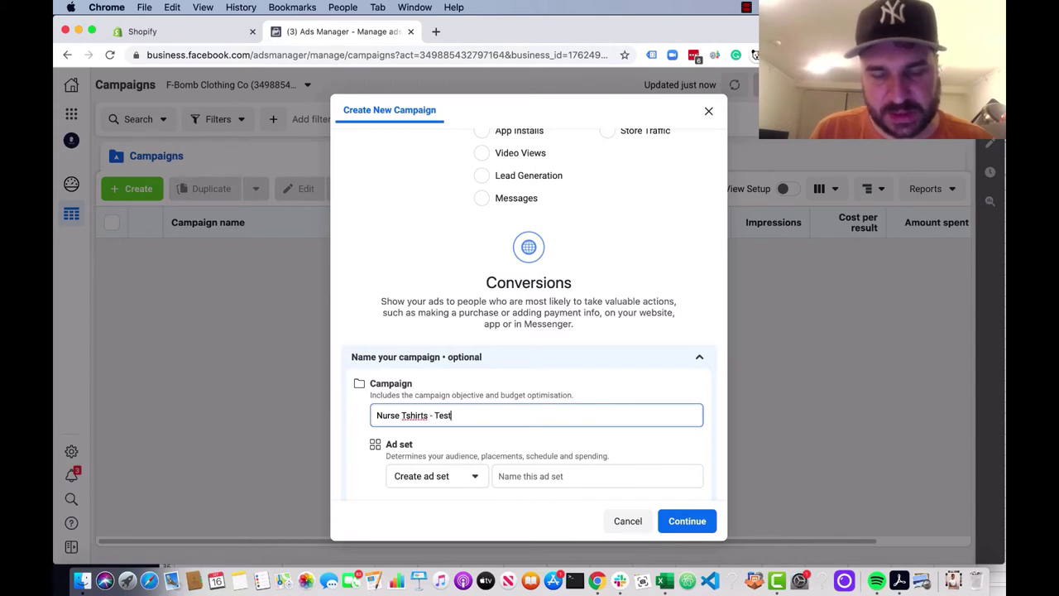
pyautogui.write(' Campaign')
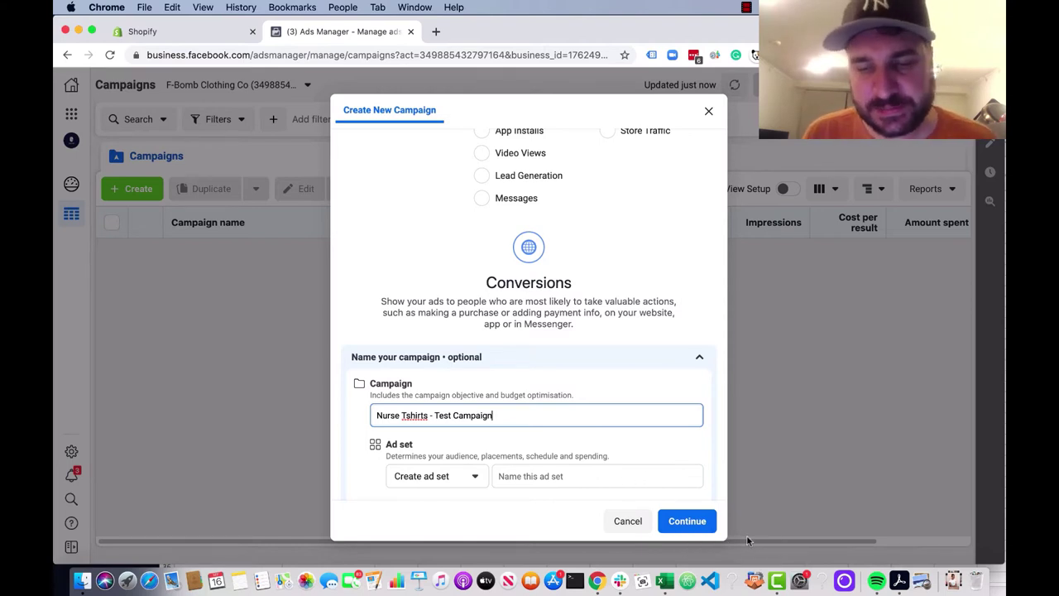
pyautogui.click(688, 521)
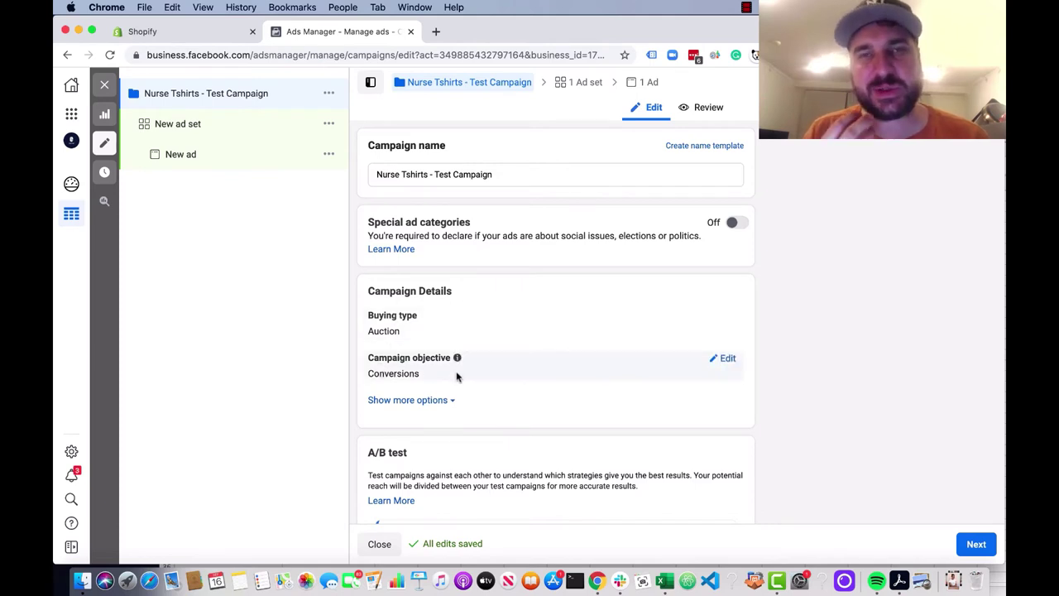
# Scroll past Campaign Details and A/B test to the Campaign budget optimisation setting.
pyautogui.scroll(-5, 455, 376)
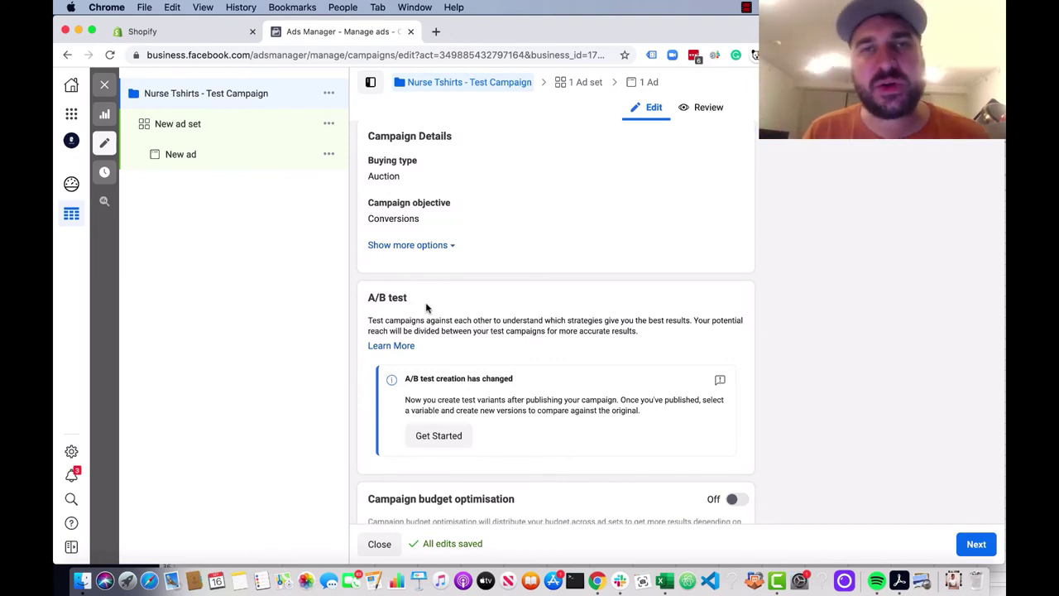
pyautogui.scroll(-1, 427, 308)
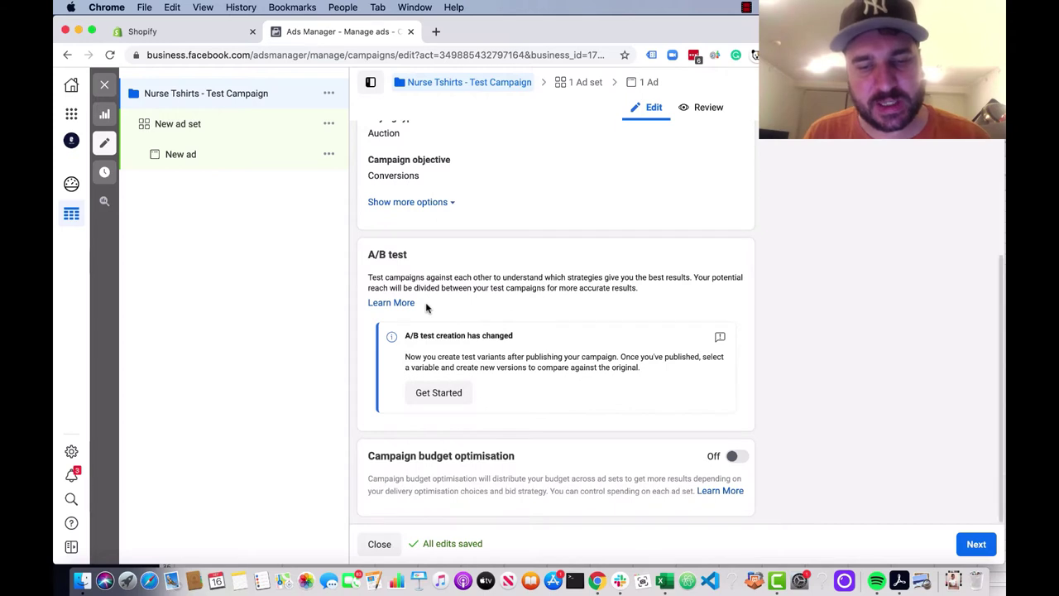
# Turn campaign budget optimisation on and select the $20.00 daily budget amount.
pyautogui.click(735, 455)
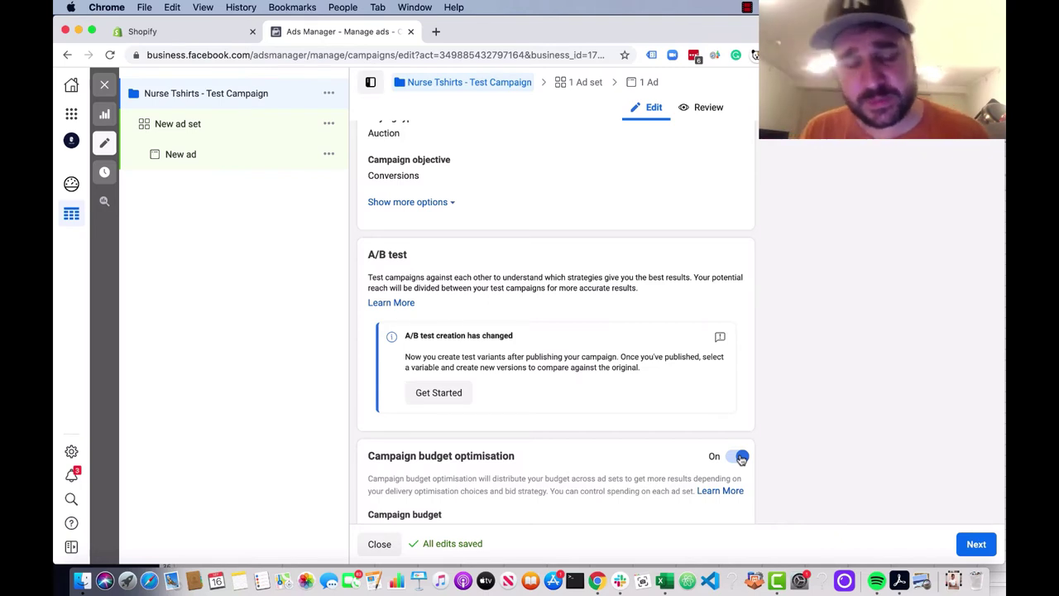
pyautogui.scroll(-3, 741, 459)
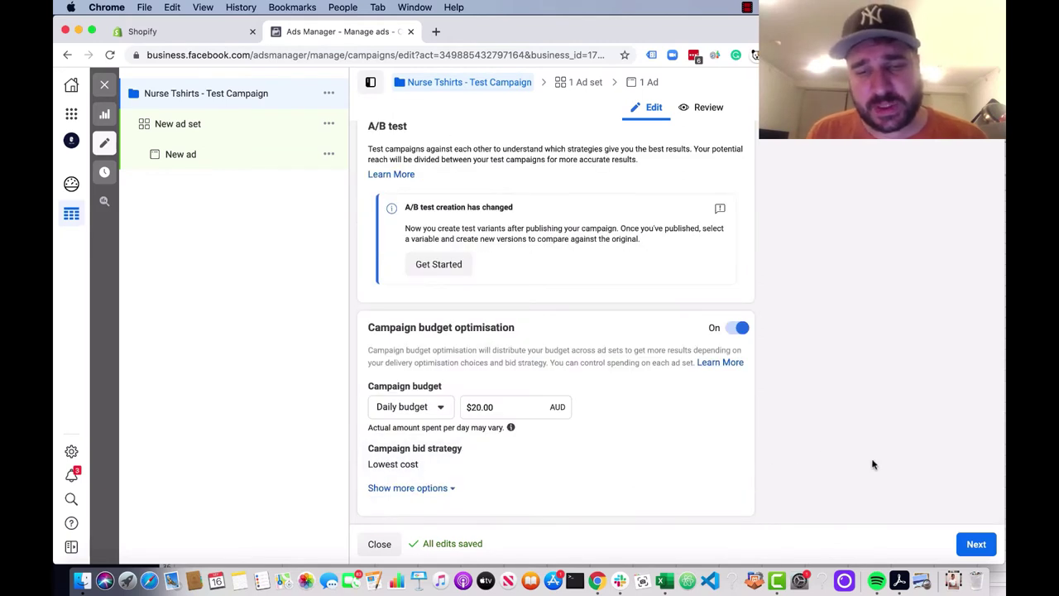
pyautogui.moveTo(504, 406); pyautogui.dragTo(441, 409)
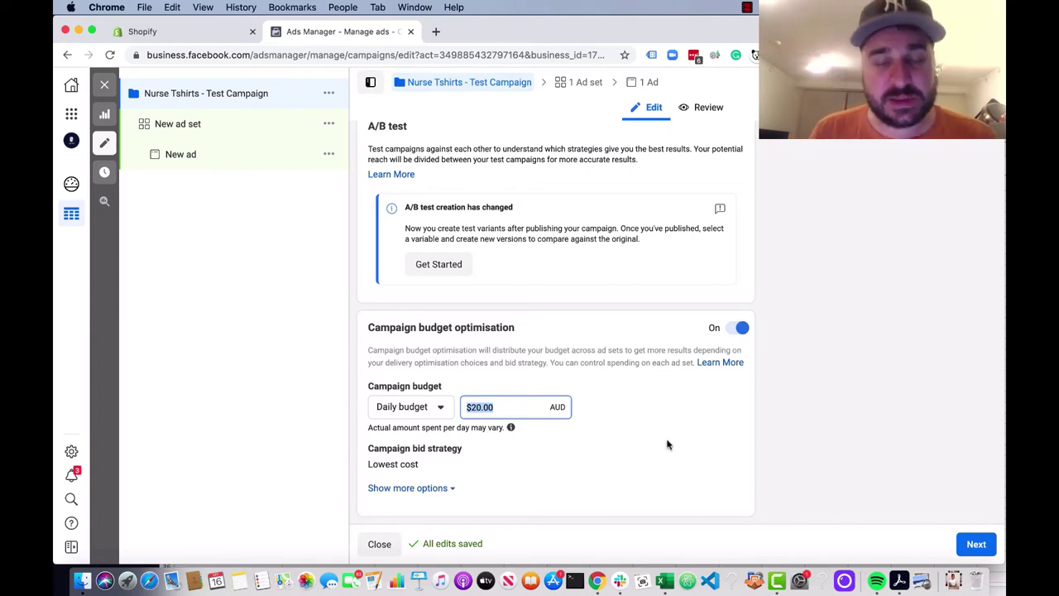
# Replace the $20.00 campaign daily budget with 33 so it reads $33.00 AUD.
pyautogui.click(520, 409)
pyautogui.moveTo(525, 411); pyautogui.dragTo(404, 413)
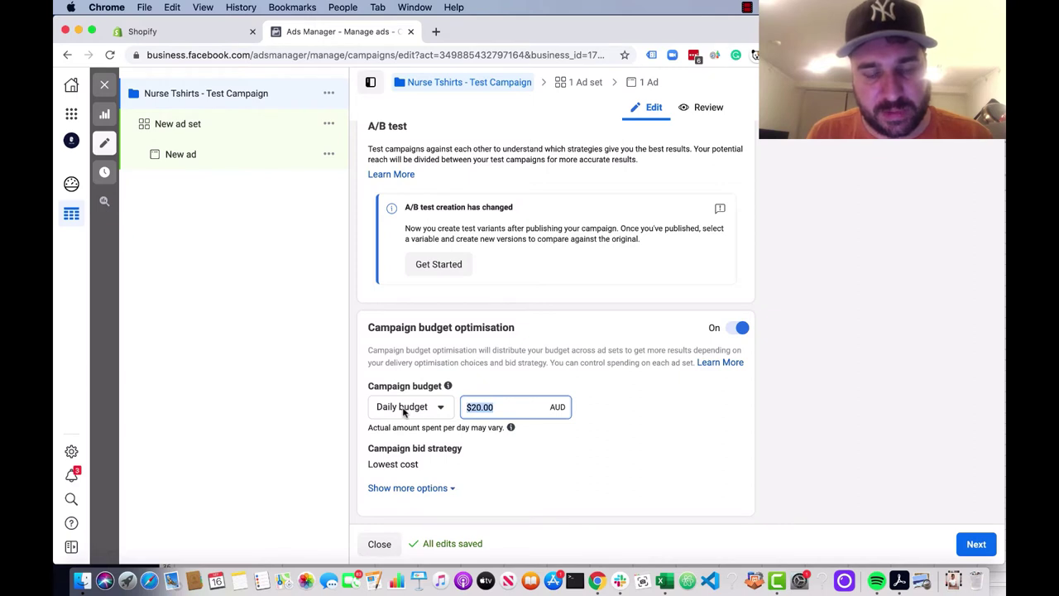
pyautogui.write('33')
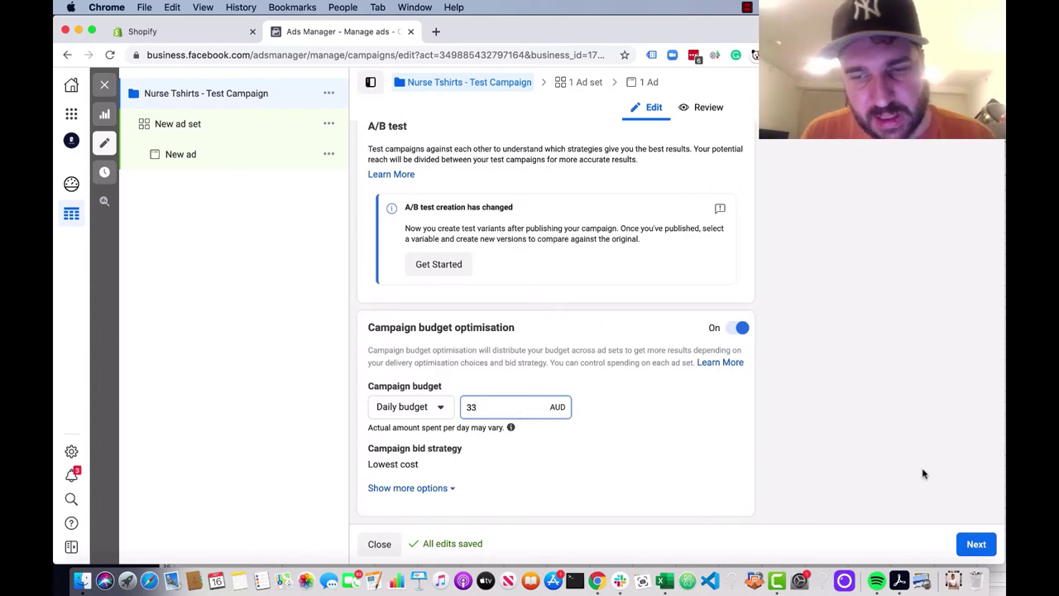
pyautogui.click(877, 439)
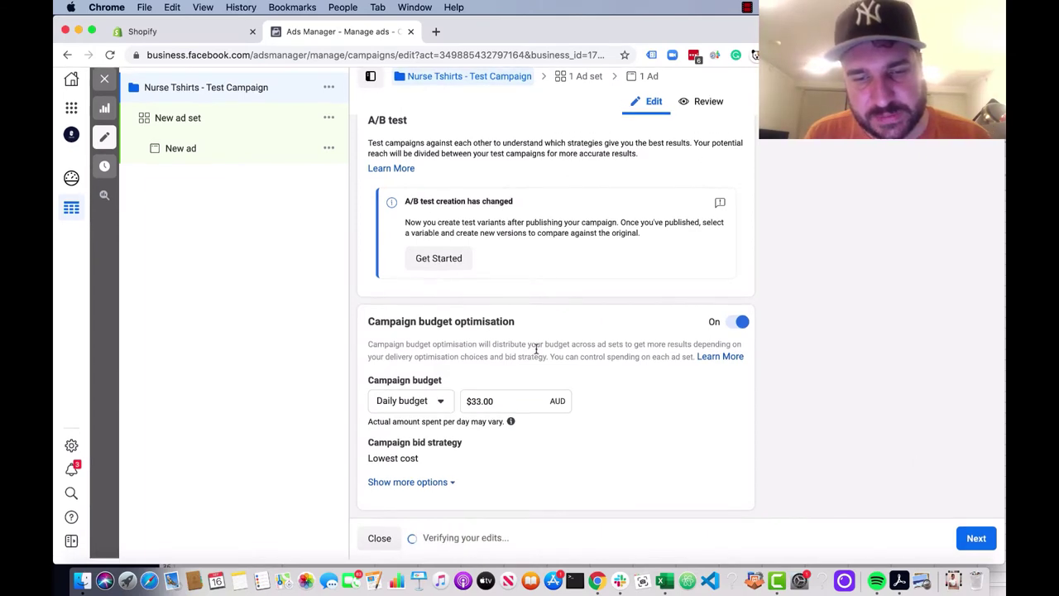
pyautogui.scroll(3, 536, 354)
pyautogui.scroll(3, 536, 353)
pyautogui.scroll(-1, 536, 353)
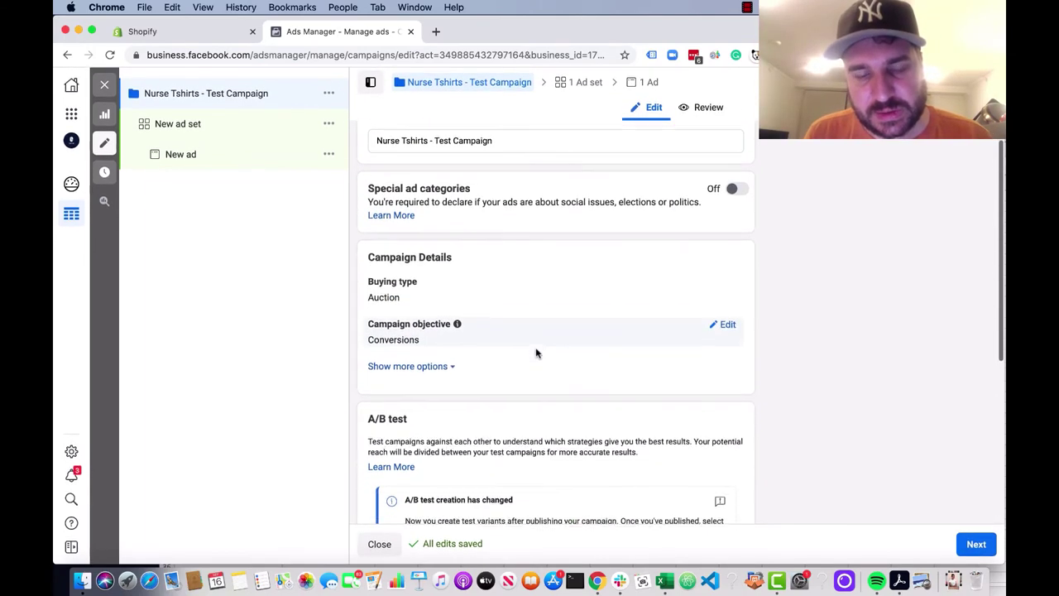
pyautogui.scroll(-5, 536, 353)
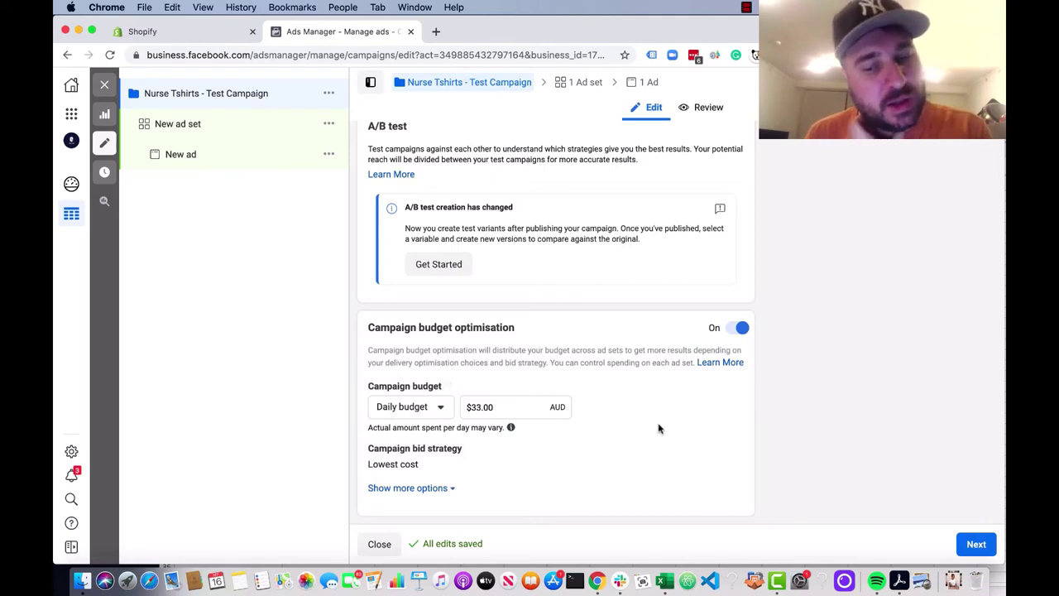
# Expand the additional campaign options, such as ad scheduling.
pyautogui.click(444, 488)
pyautogui.scroll(-1, 556, 459)
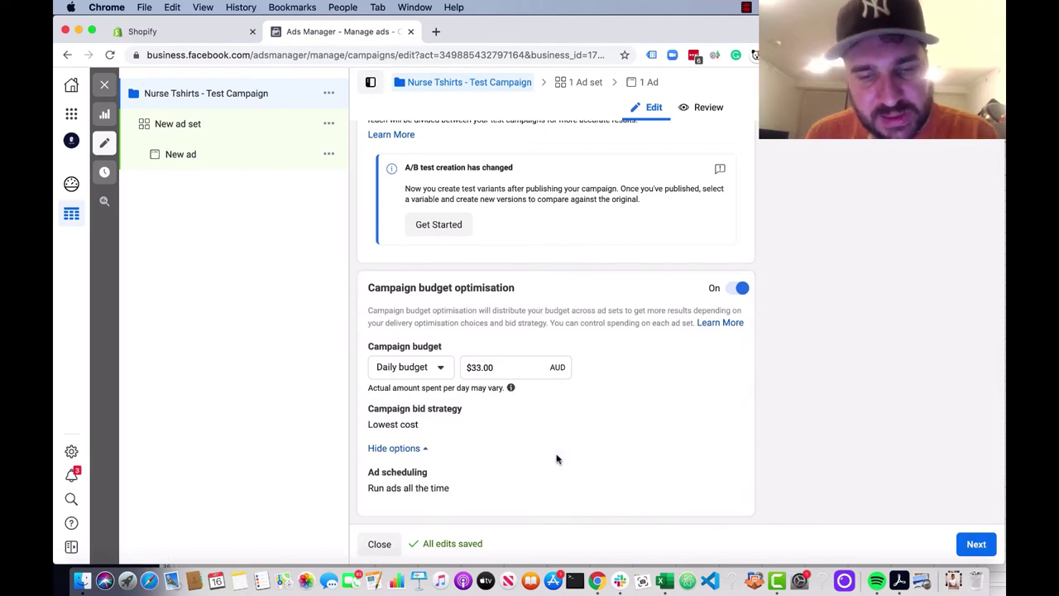
pyautogui.scroll(1, 556, 459)
pyautogui.scroll(-1, 556, 459)
pyautogui.moveTo(394, 439)
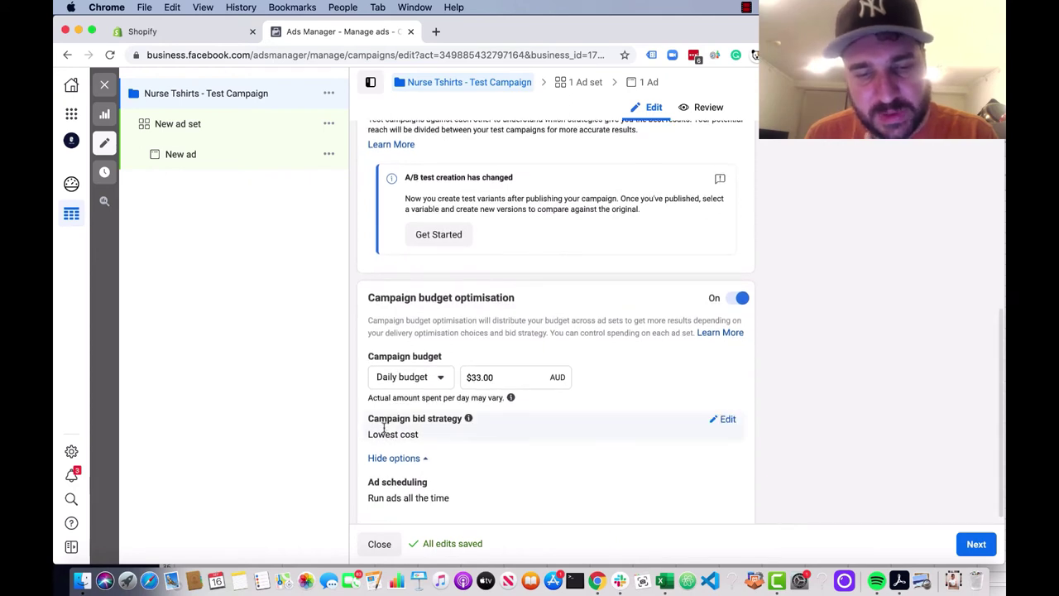
# Keep the campaign bid strategy at Lowest cost and continue to the ad set settings.
pyautogui.click(729, 423)
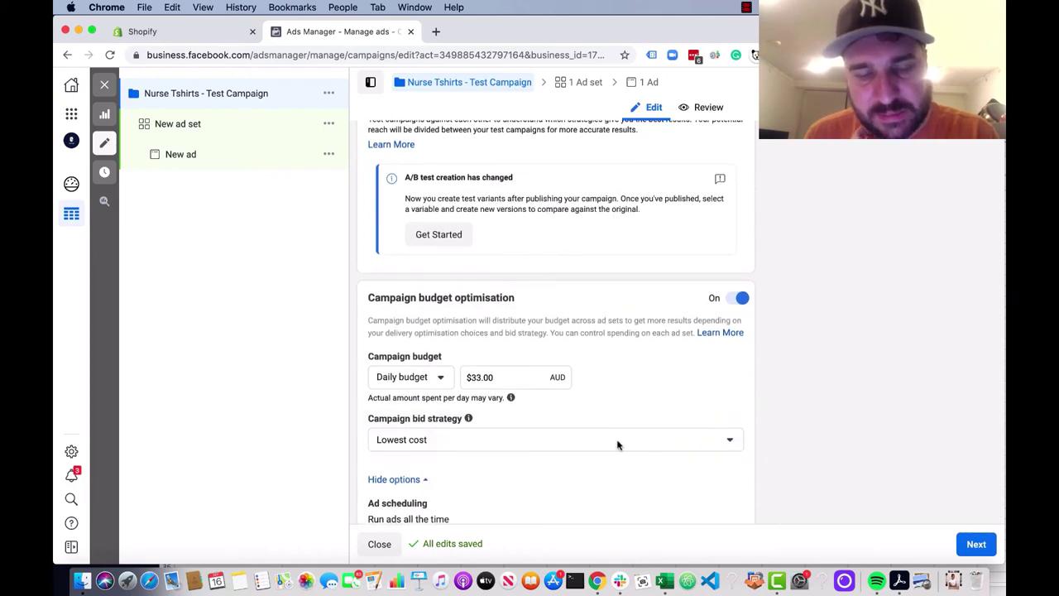
pyautogui.click(662, 440)
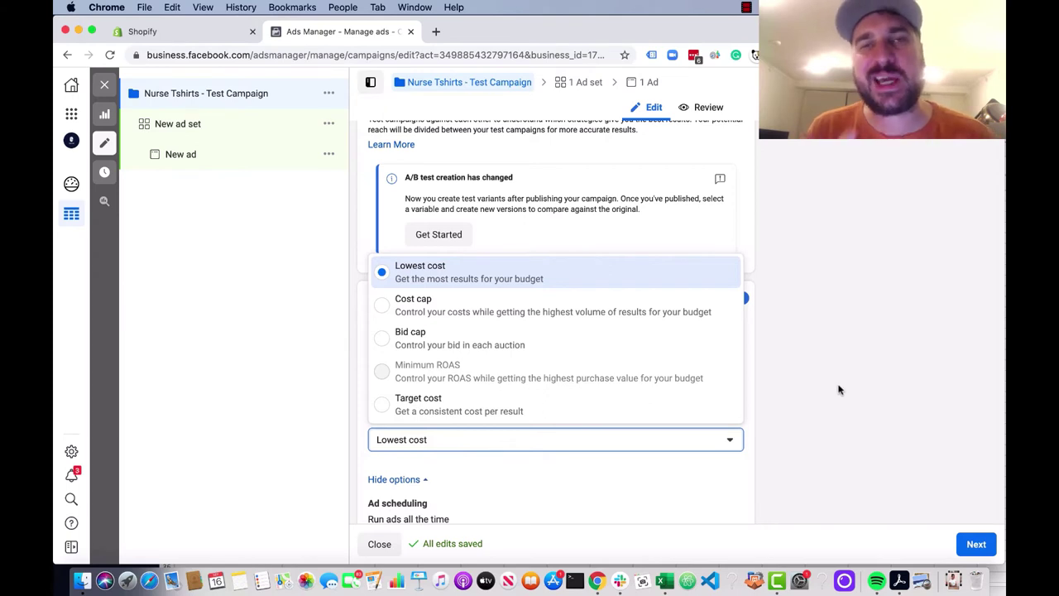
pyautogui.click(855, 391)
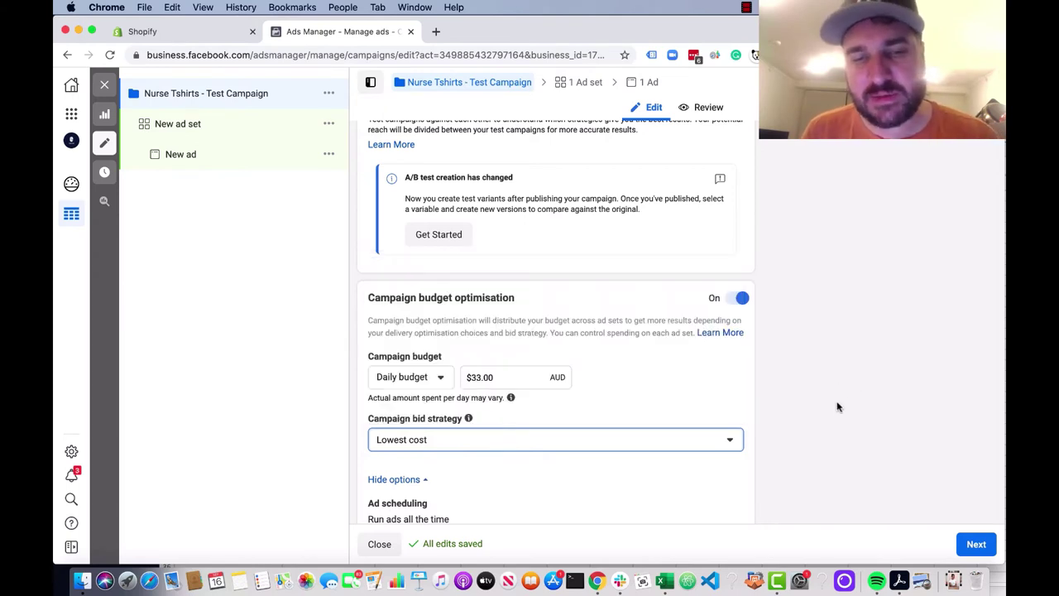
pyautogui.click(897, 497)
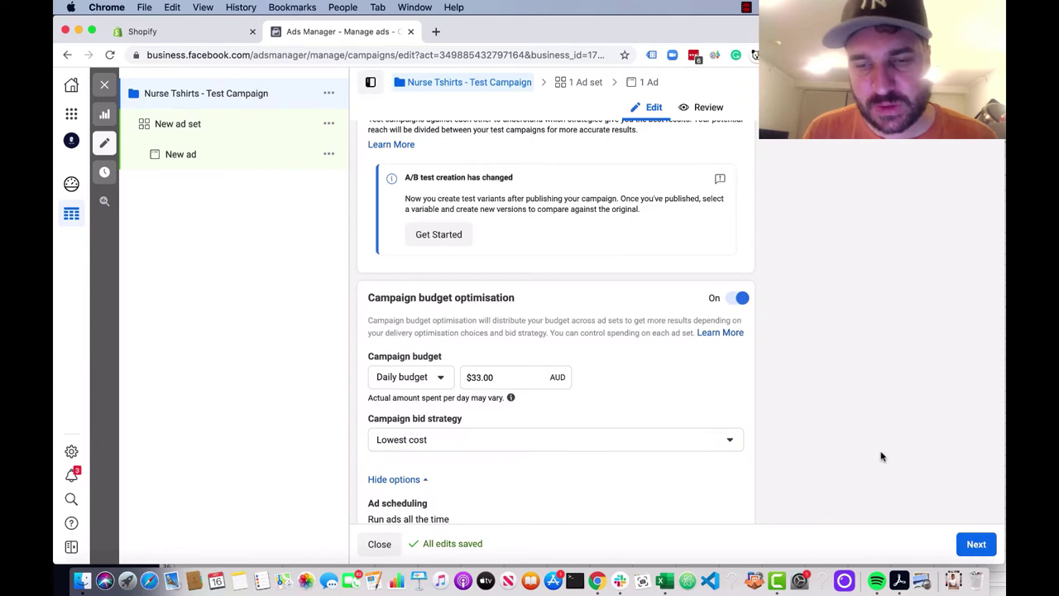
pyautogui.scroll(10, 867, 395)
pyautogui.scroll(-1, 867, 397)
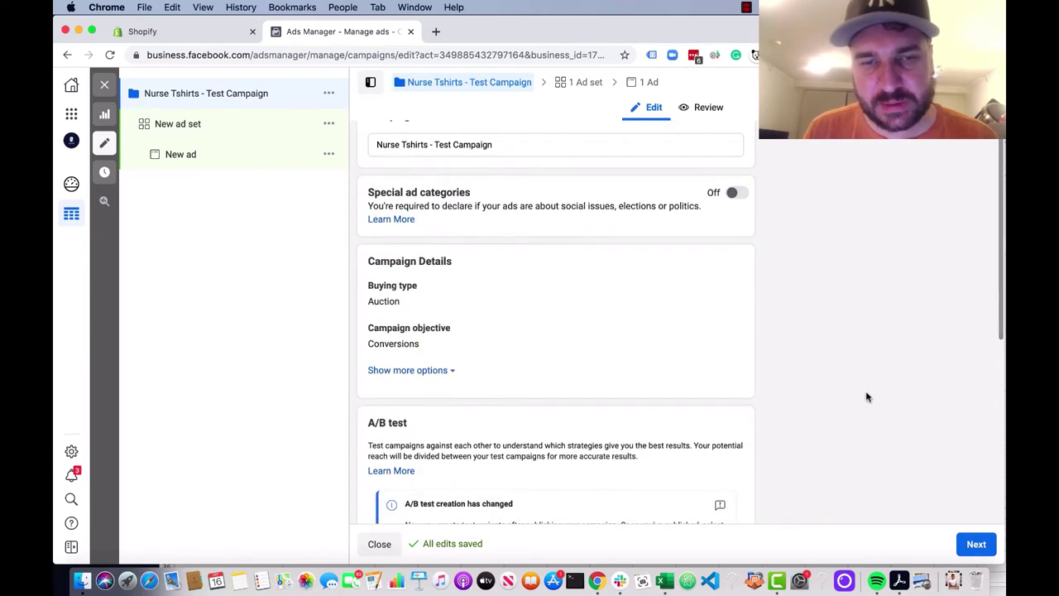
pyautogui.scroll(-10, 867, 397)
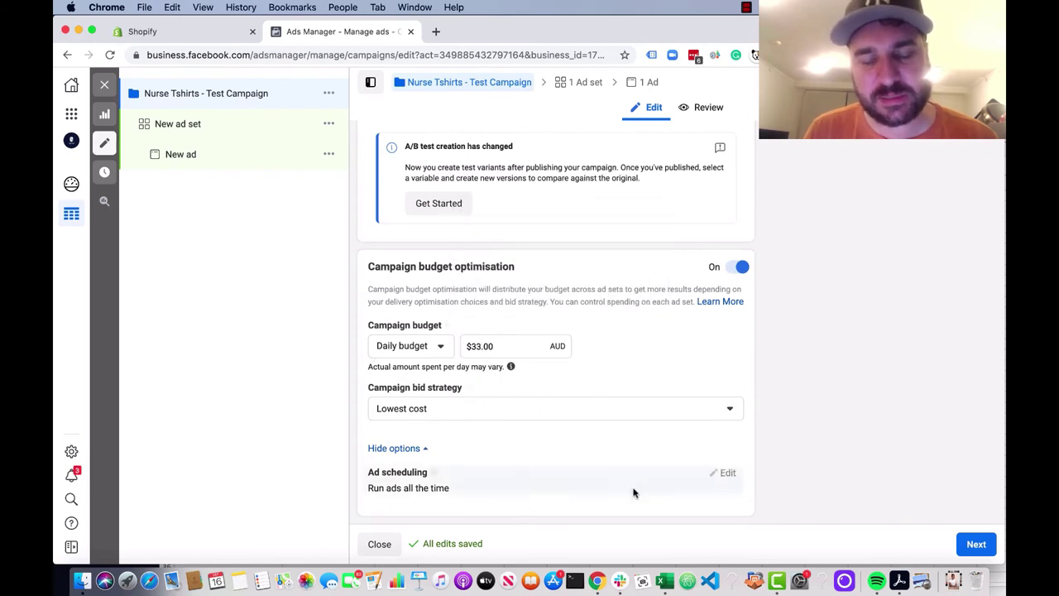
pyautogui.click(984, 551)
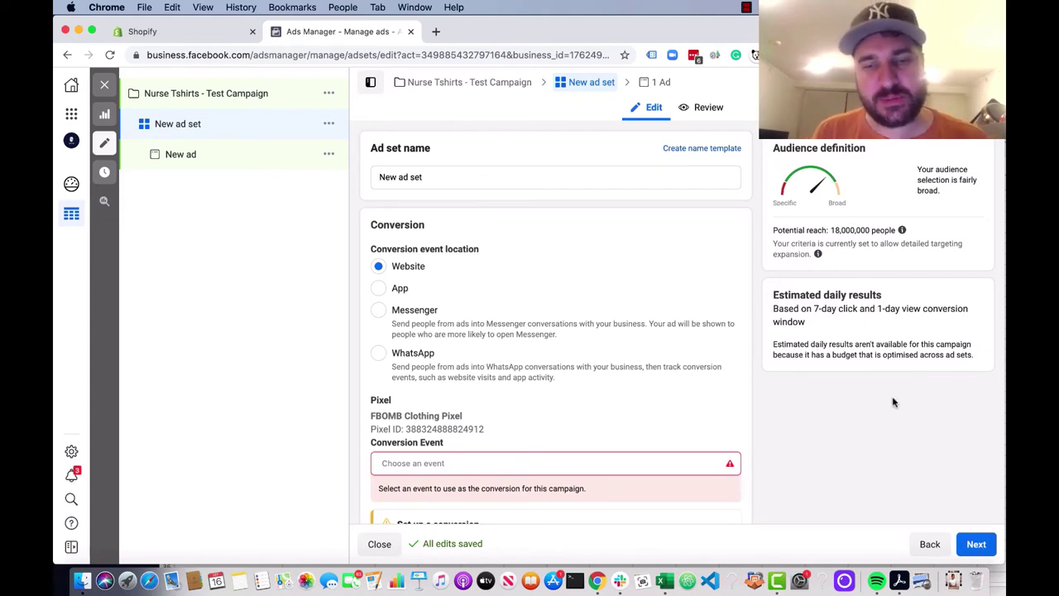
# Pick Add to cart from the ad set's Conversion Event list.
pyautogui.scroll(-3, 567, 311)
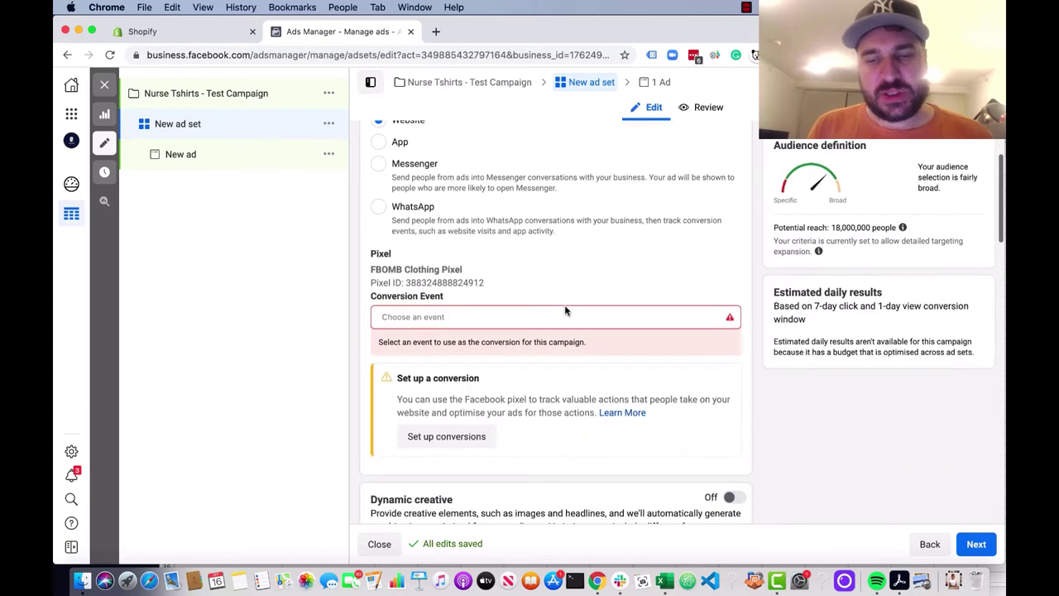
pyautogui.click(565, 312)
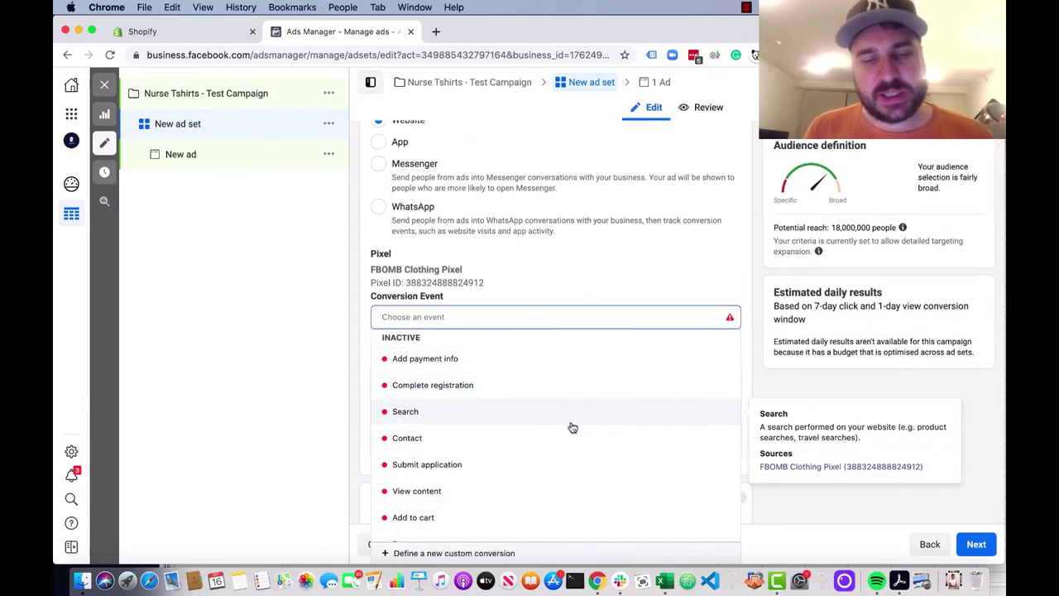
pyautogui.scroll(-3, 571, 463)
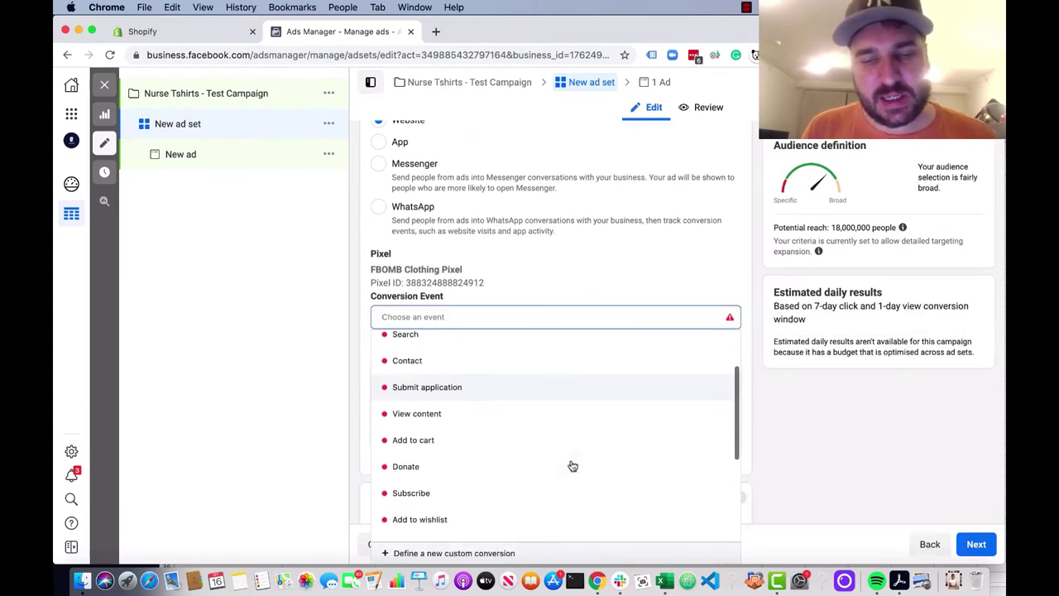
pyautogui.scroll(-3, 573, 466)
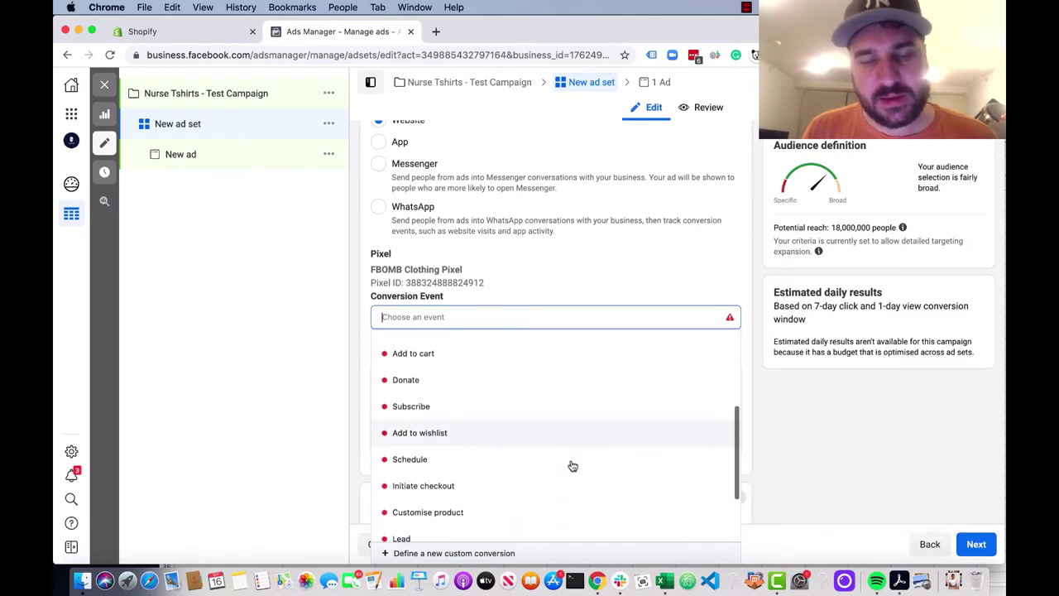
pyautogui.scroll(-3, 573, 465)
pyautogui.scroll(2, 573, 466)
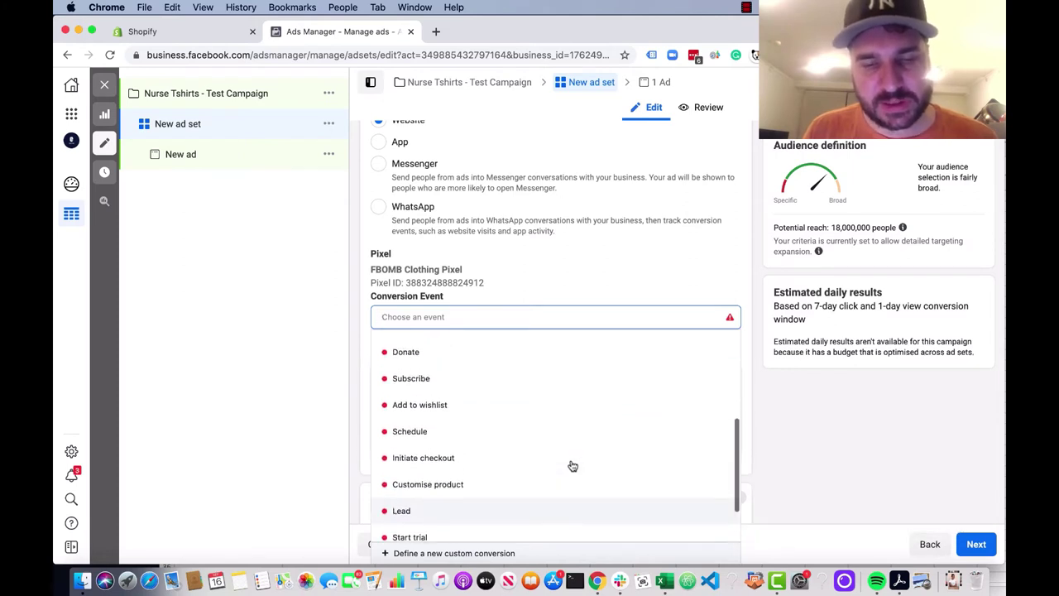
pyautogui.scroll(2, 572, 466)
pyautogui.click(493, 409)
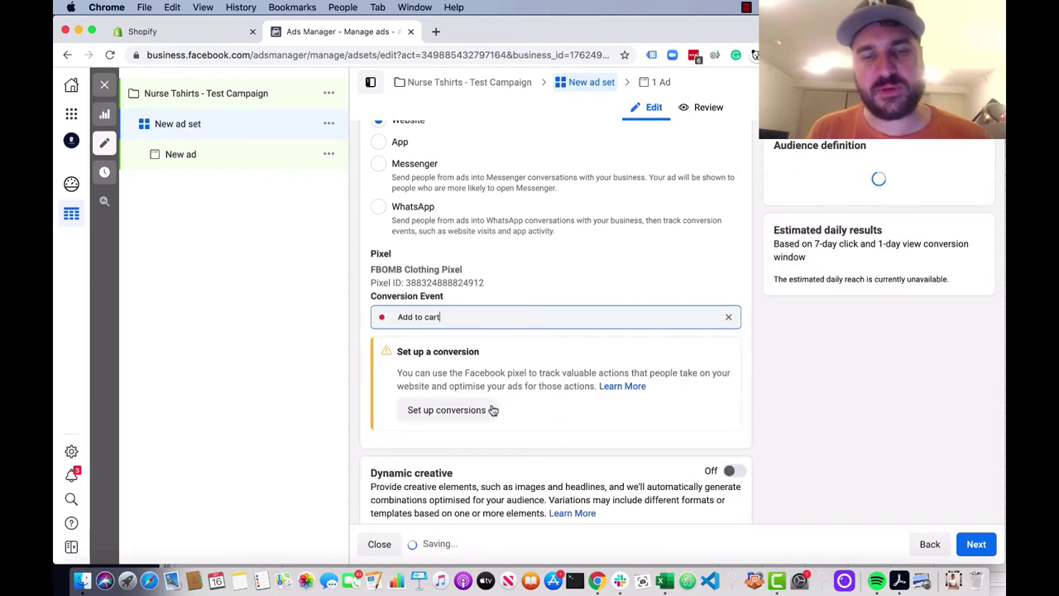
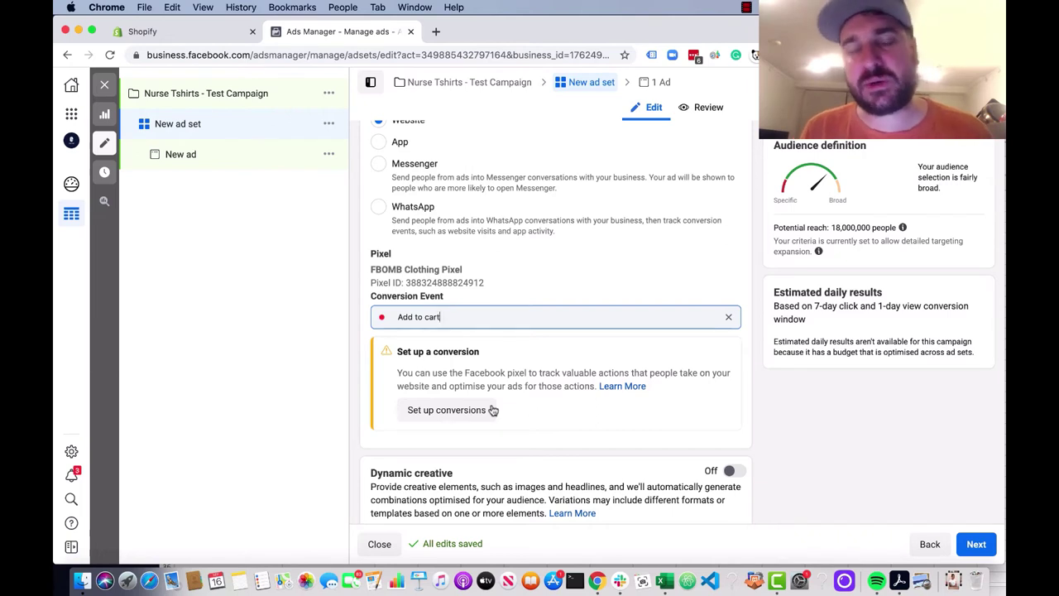
# Select the current ad set name and copy the Teespring entry from the interests spreadsheet.
pyautogui.scroll(-10, 624, 409)
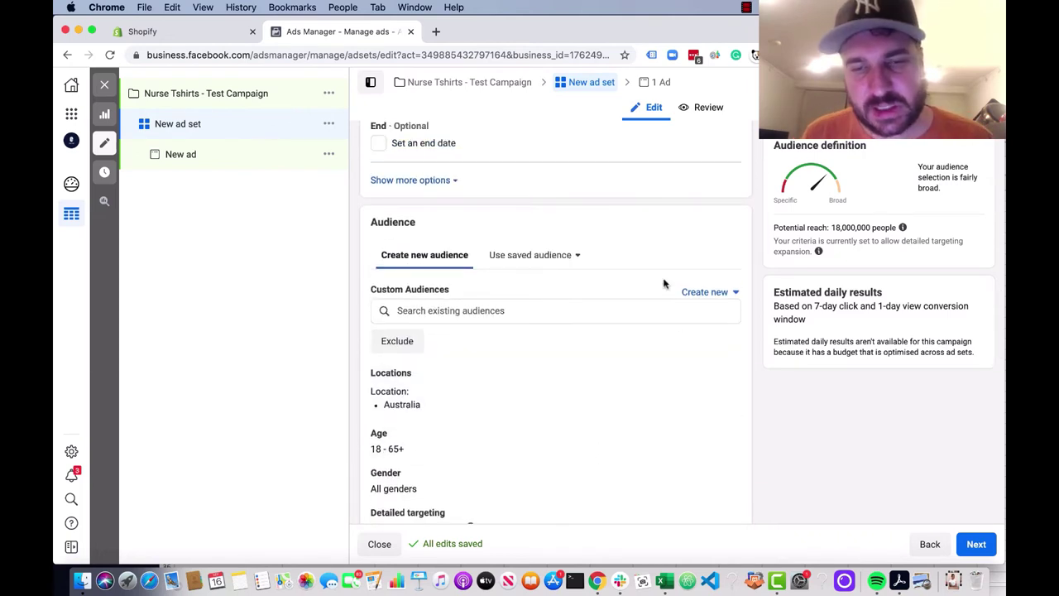
pyautogui.scroll(10, 663, 282)
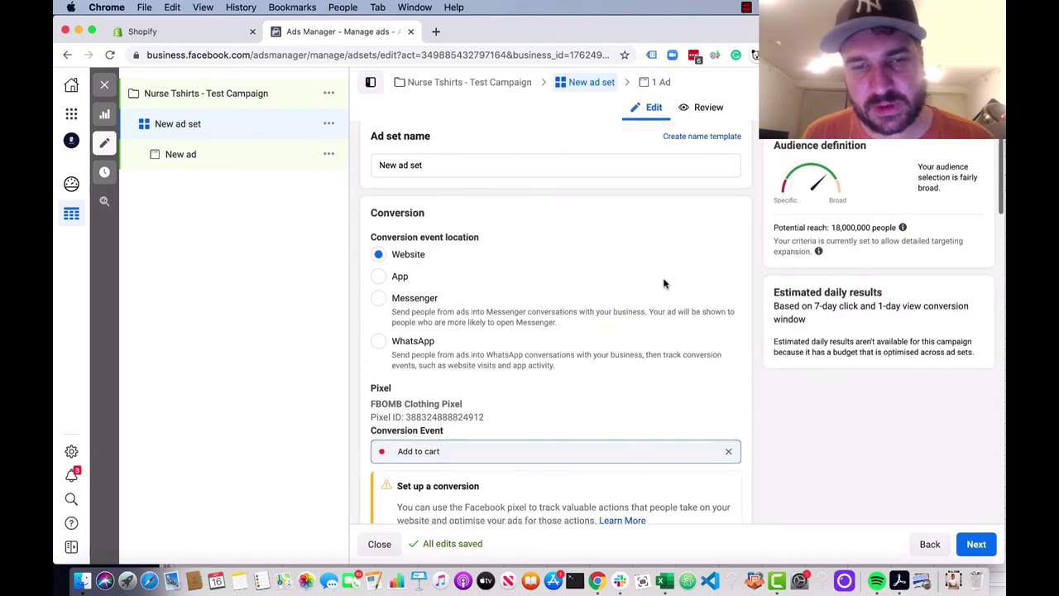
pyautogui.moveTo(442, 163); pyautogui.dragTo(317, 166)
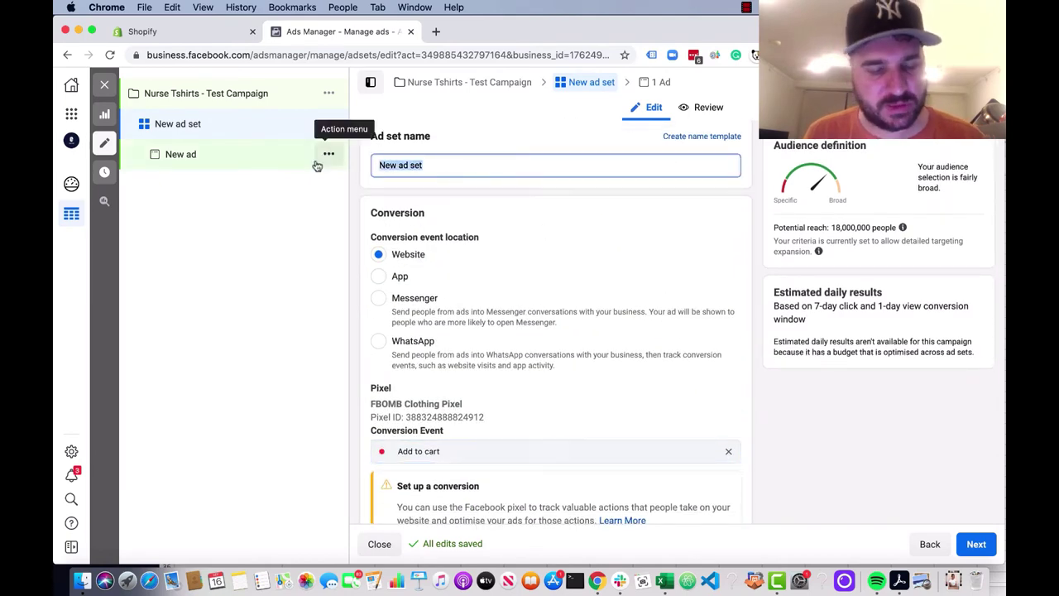
pyautogui.press('super+Tab')
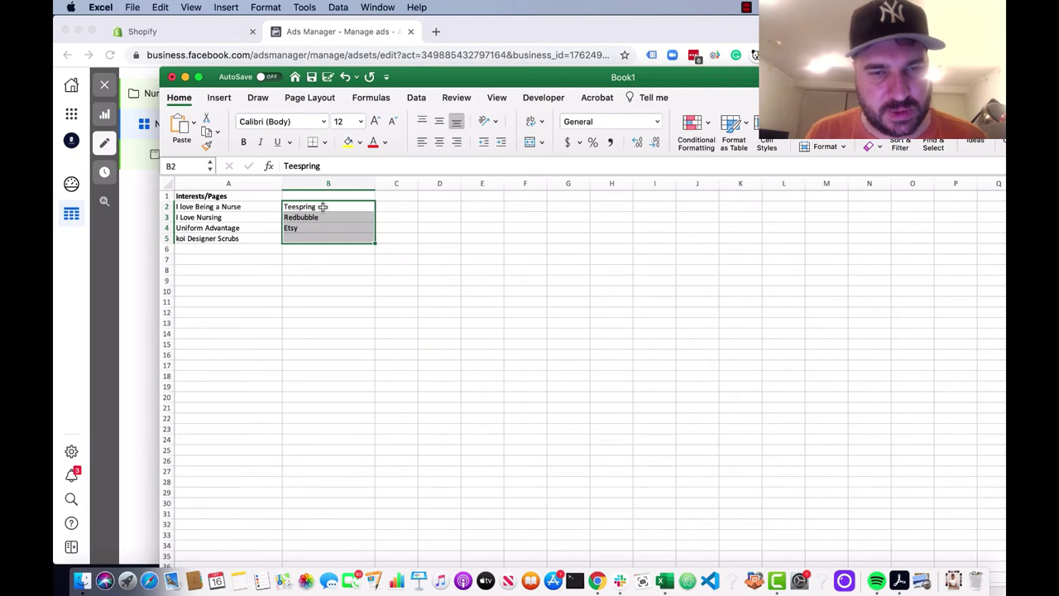
pyautogui.click(323, 206)
pyautogui.moveTo(334, 165); pyautogui.dragTo(252, 166)
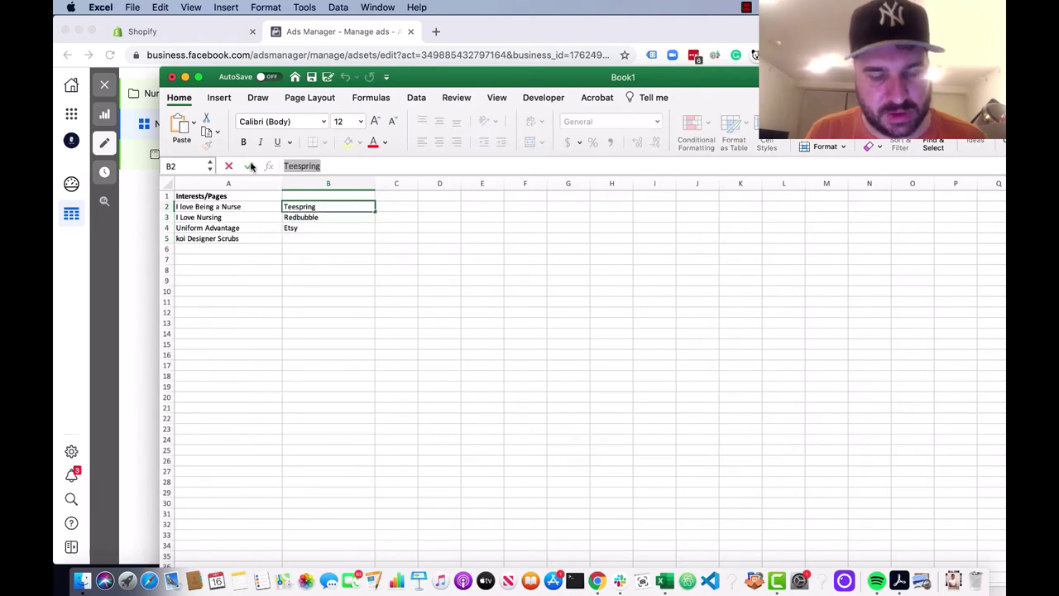
pyautogui.press('super+Tab')
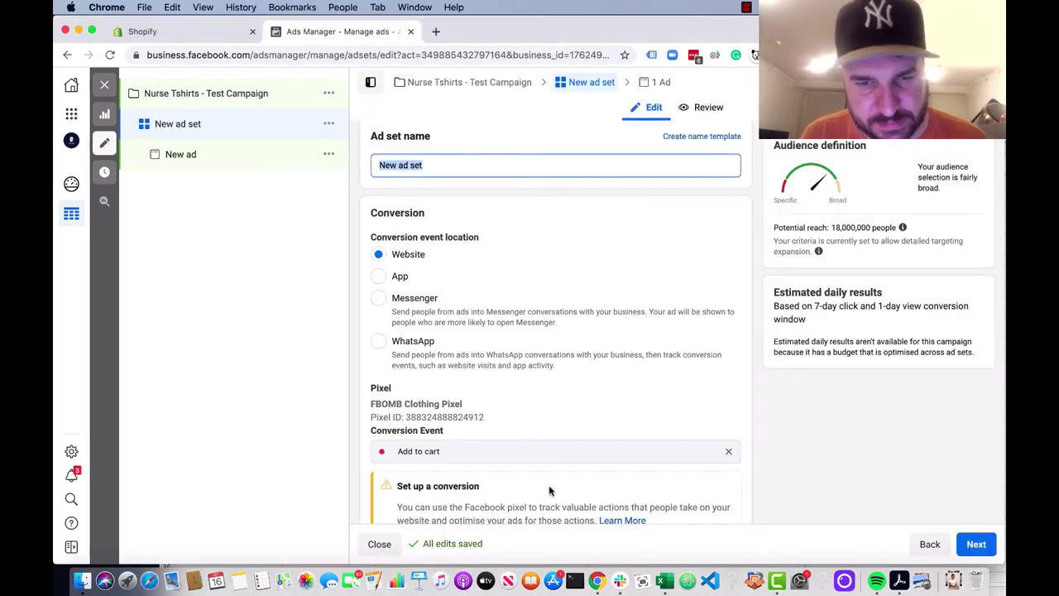
# Enter the ad set name 'Teespring + Nursing - Interests - COLD - ATC' and confirm it.
pyautogui.write('Tee')
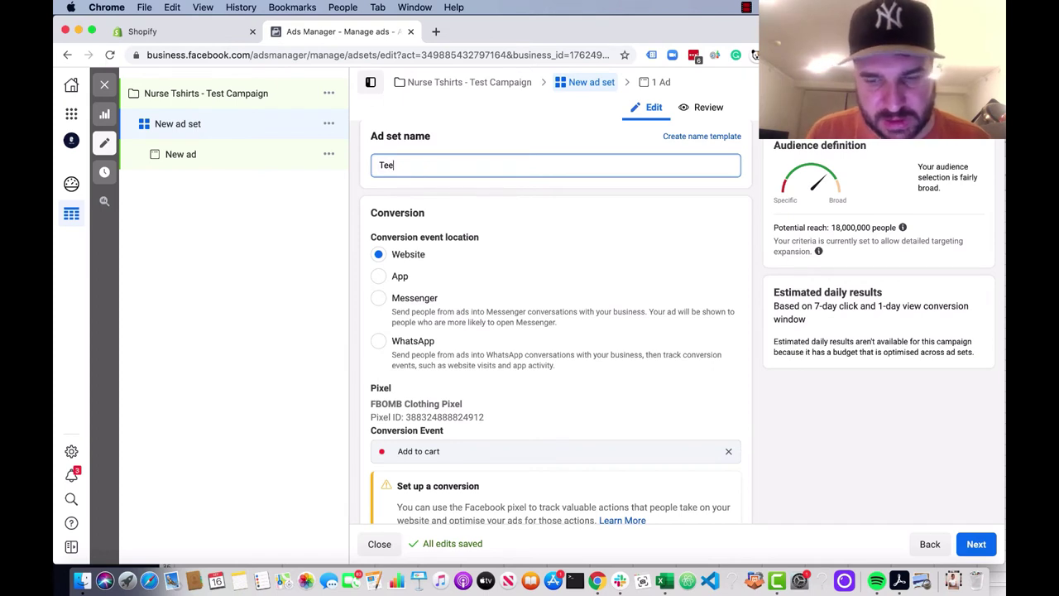
pyautogui.write('pring')
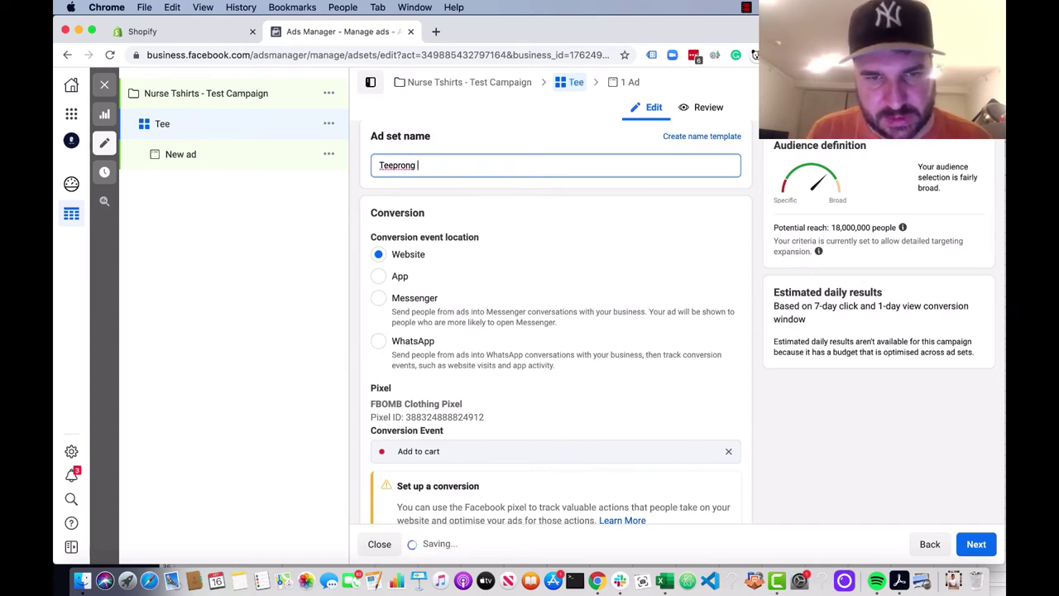
pyautogui.press('BackSpace')
pyautogui.press('BackSpace')
pyautogui.press('BackSpace')
pyautogui.write('ing +')
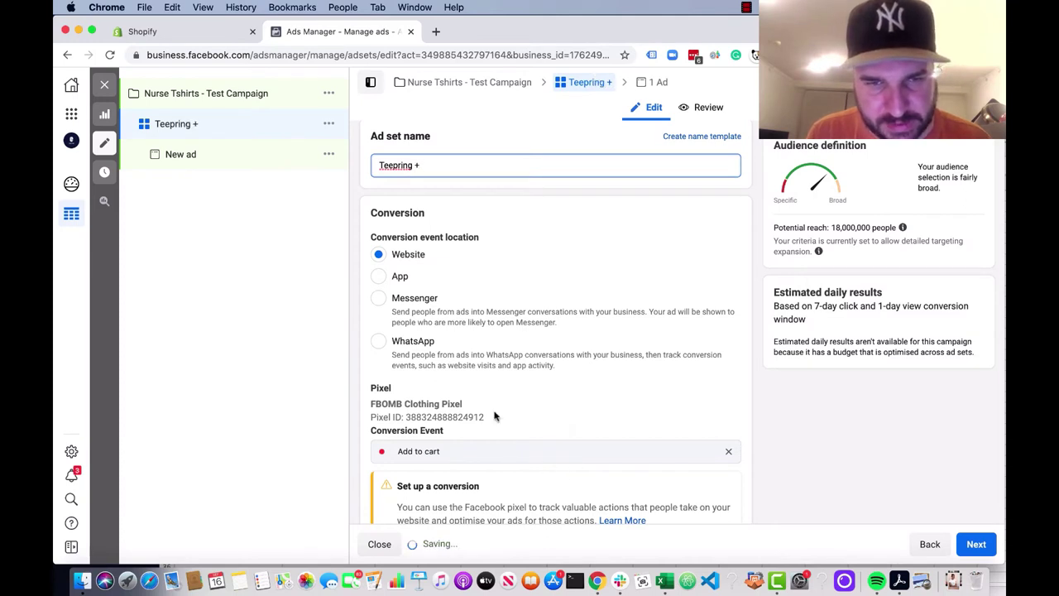
pyautogui.click(395, 166)
pyautogui.write('s')
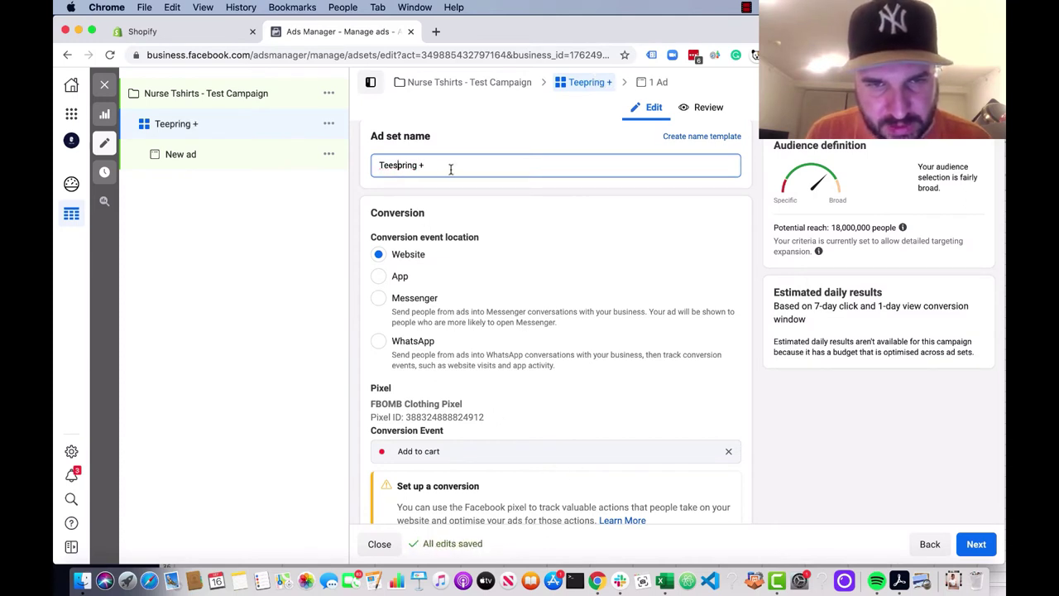
pyautogui.click(451, 169)
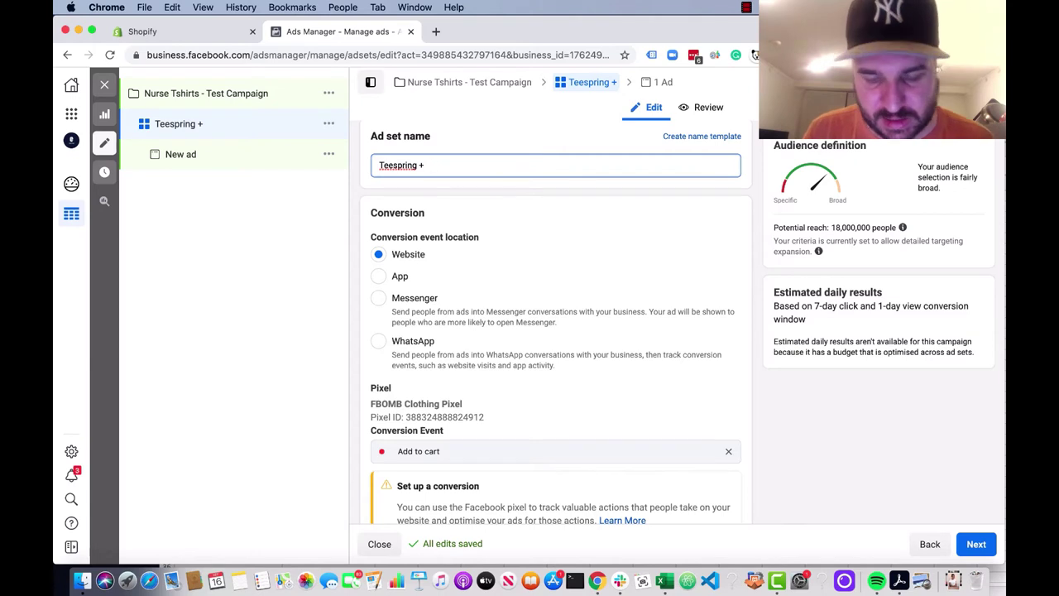
pyautogui.write('Nursing')
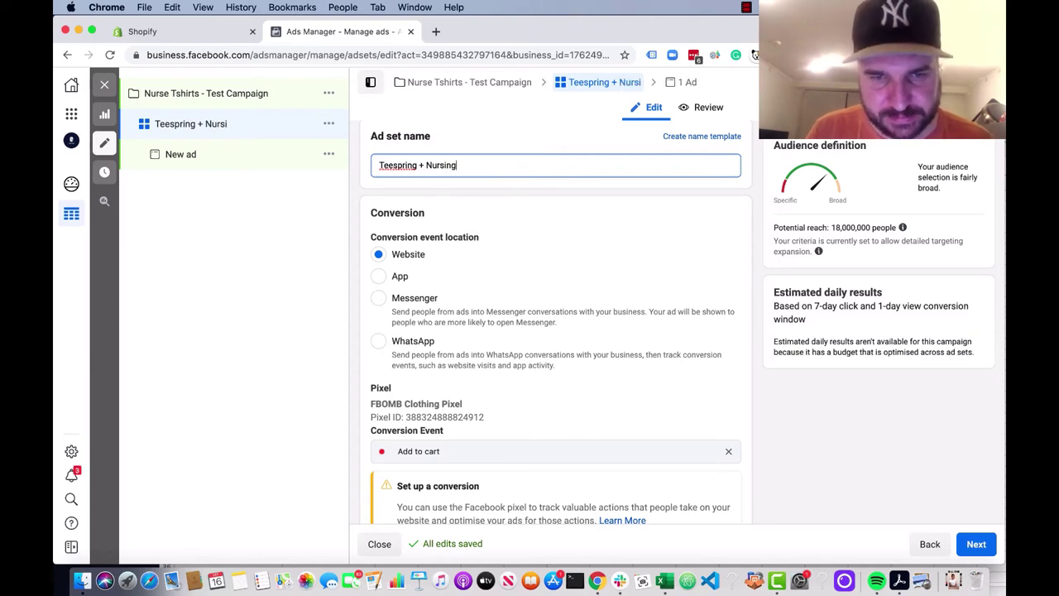
pyautogui.write(' - In')
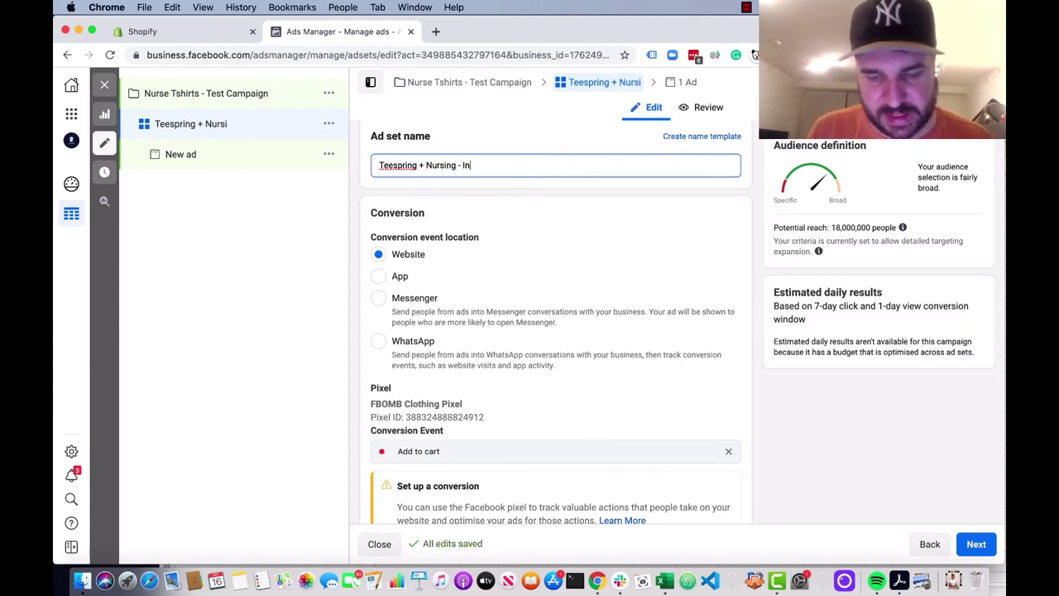
pyautogui.write('terests ')
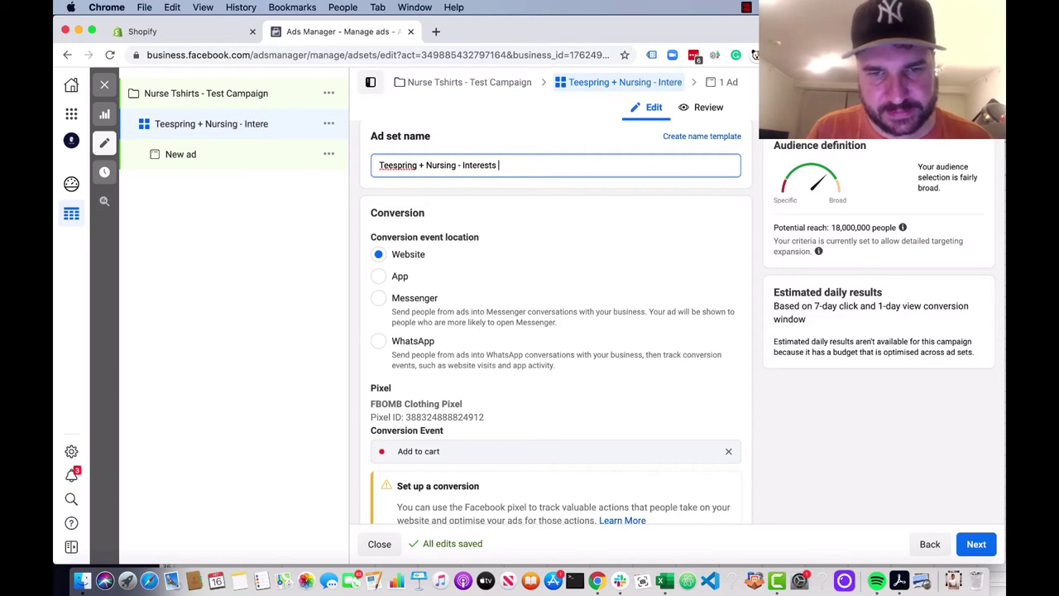
pyautogui.write('-')
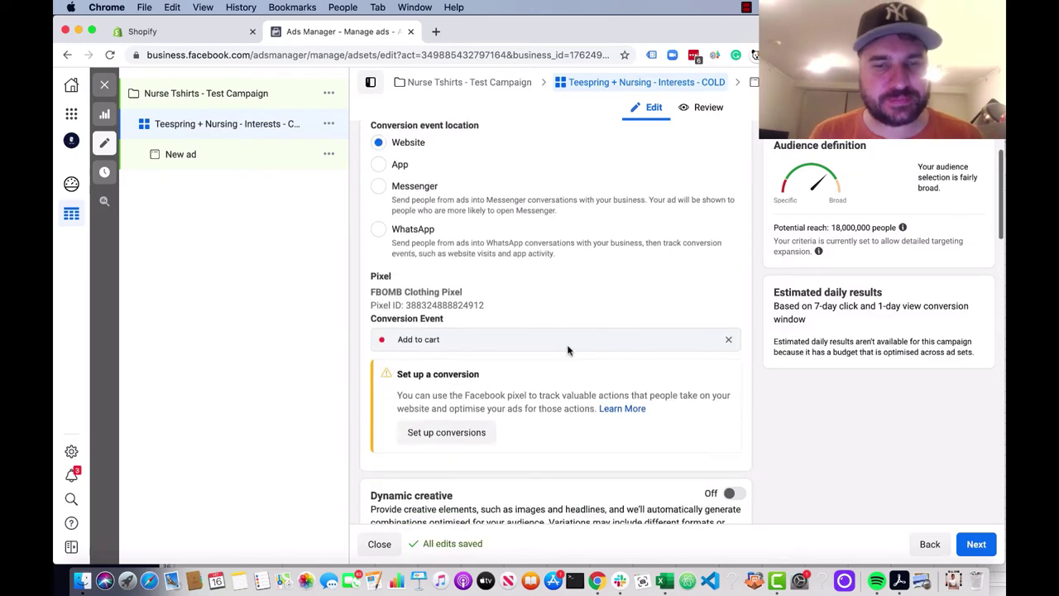
pyautogui.scroll(-4, 569, 339)
pyautogui.scroll(2, 567, 350)
pyautogui.scroll(2, 567, 350)
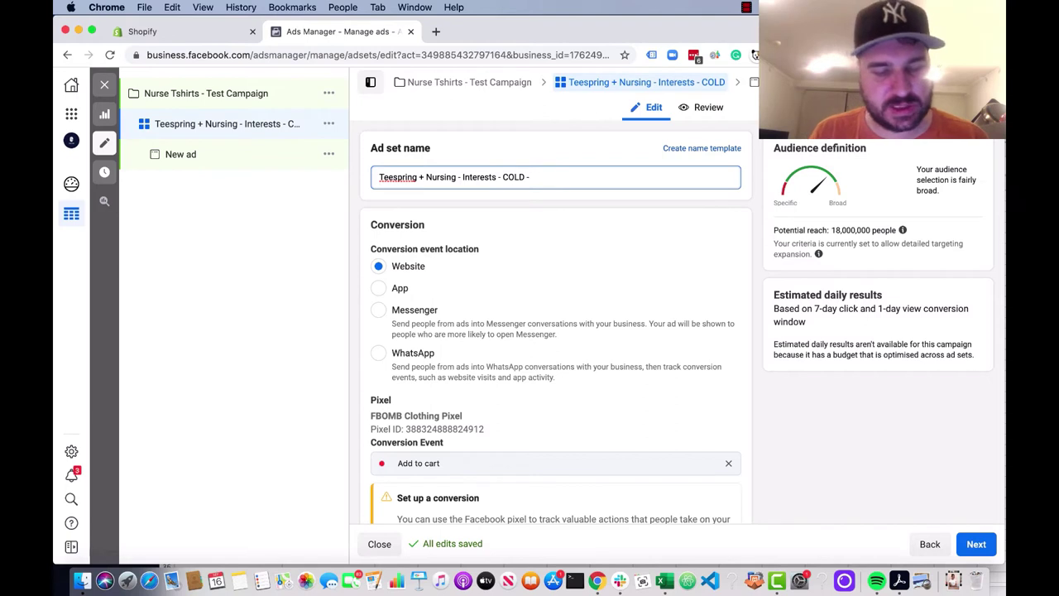
pyautogui.write('ATC')
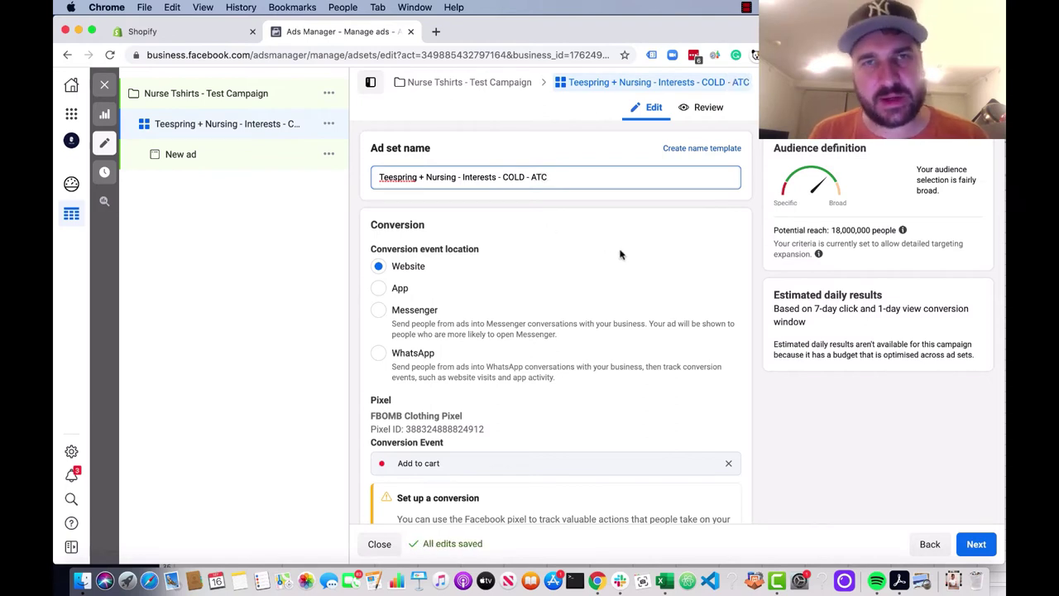
pyautogui.click(634, 284)
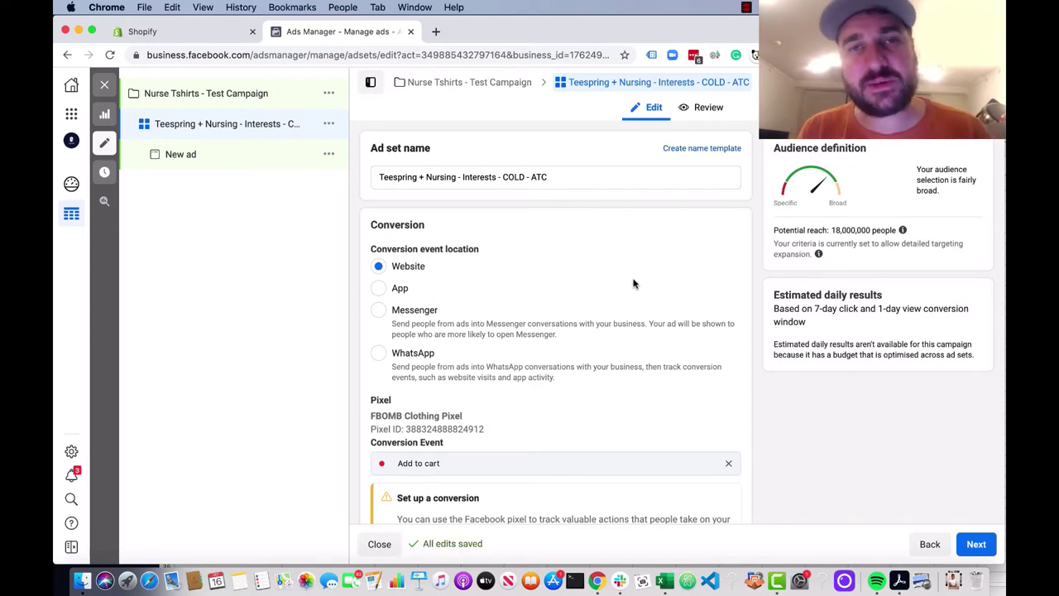
# Replace Australia with United States as the ad set's audience location.
pyautogui.scroll(-3, 634, 283)
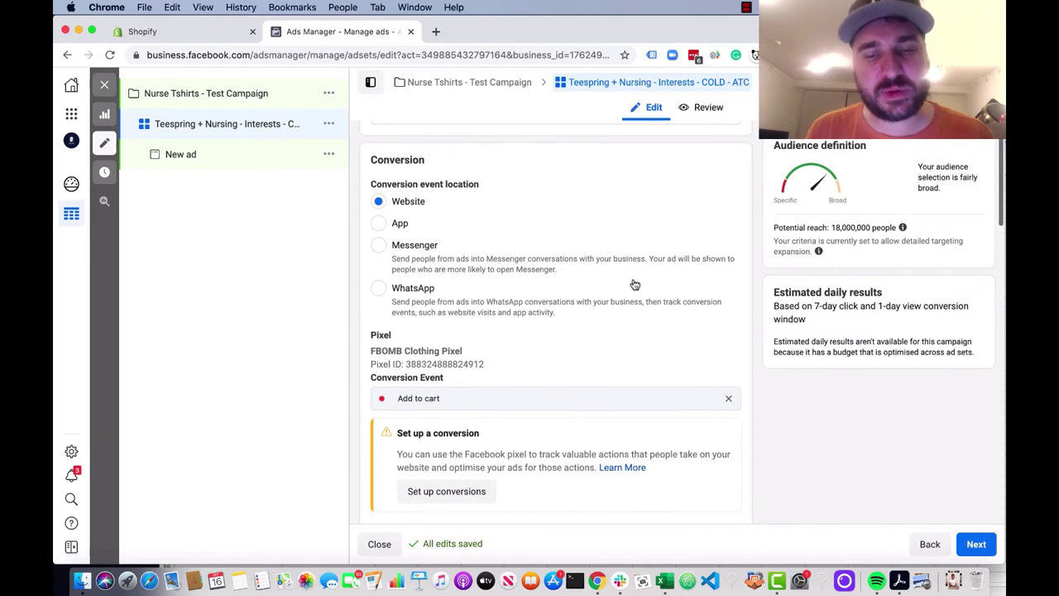
pyautogui.scroll(-4, 634, 284)
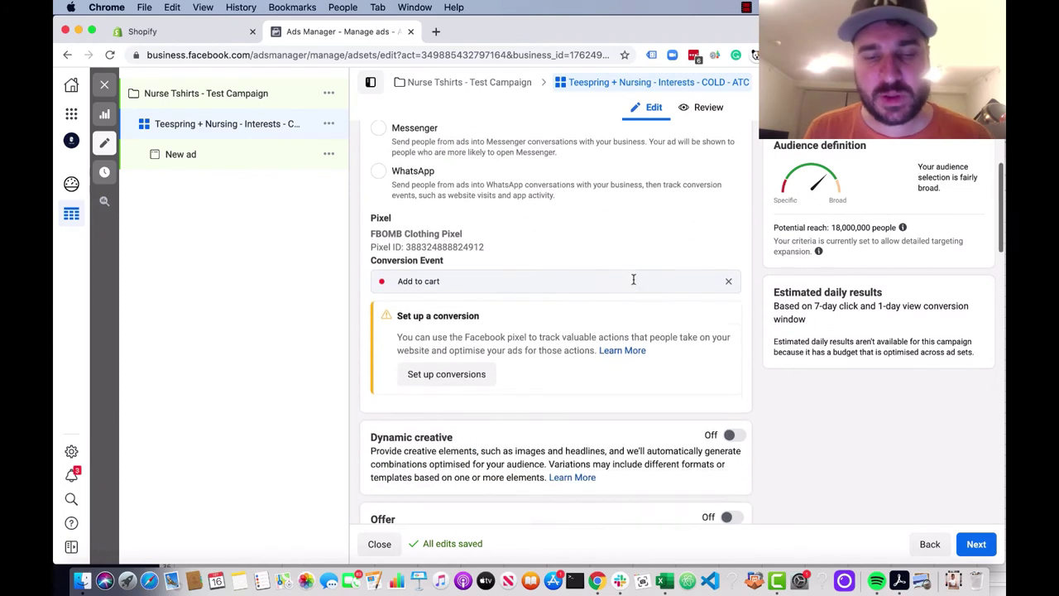
pyautogui.scroll(-6, 634, 284)
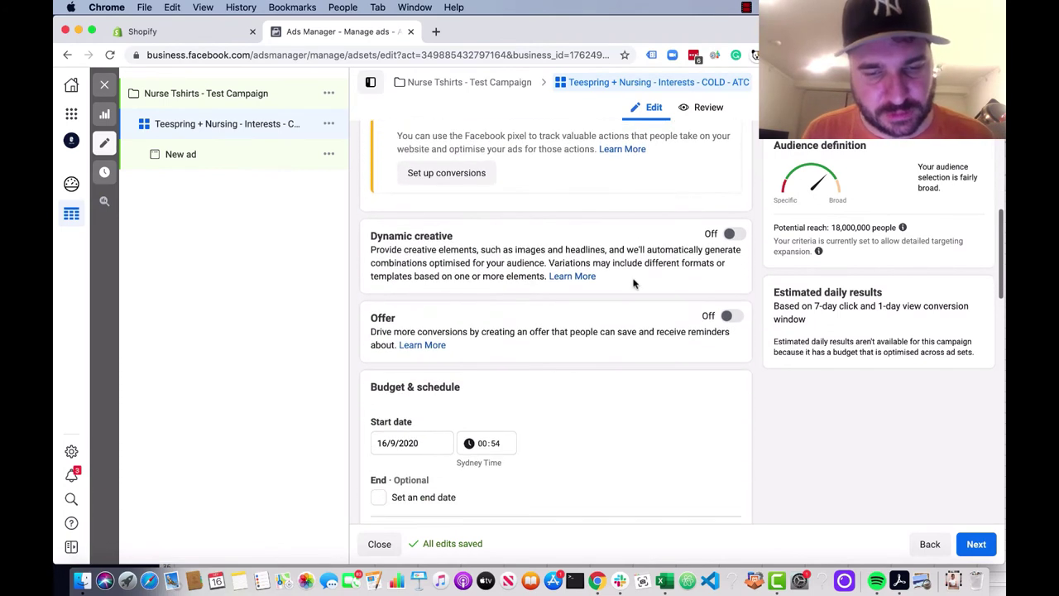
pyautogui.scroll(-8, 634, 284)
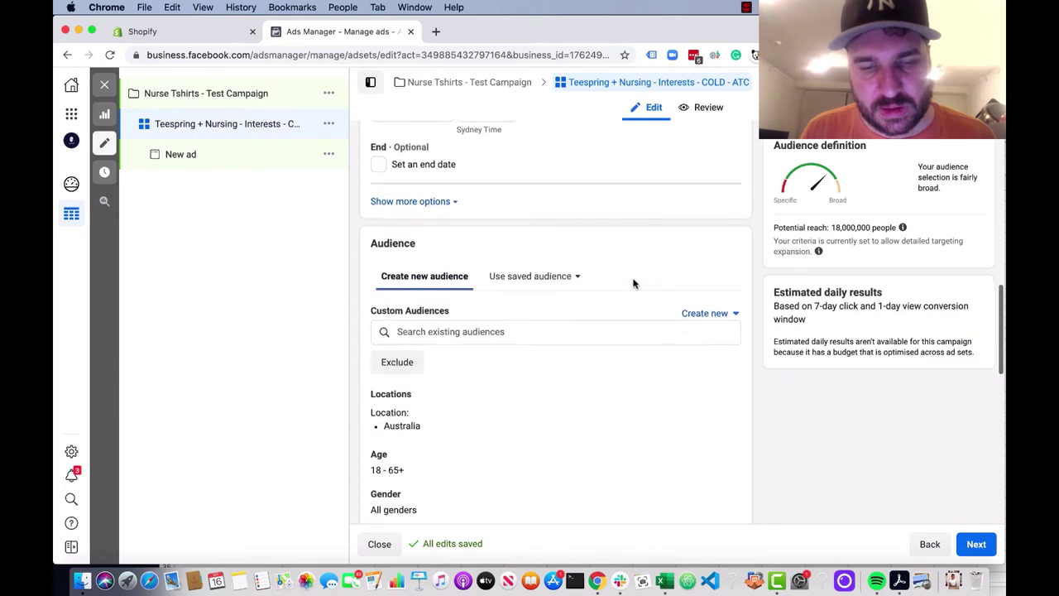
pyautogui.scroll(-1, 634, 284)
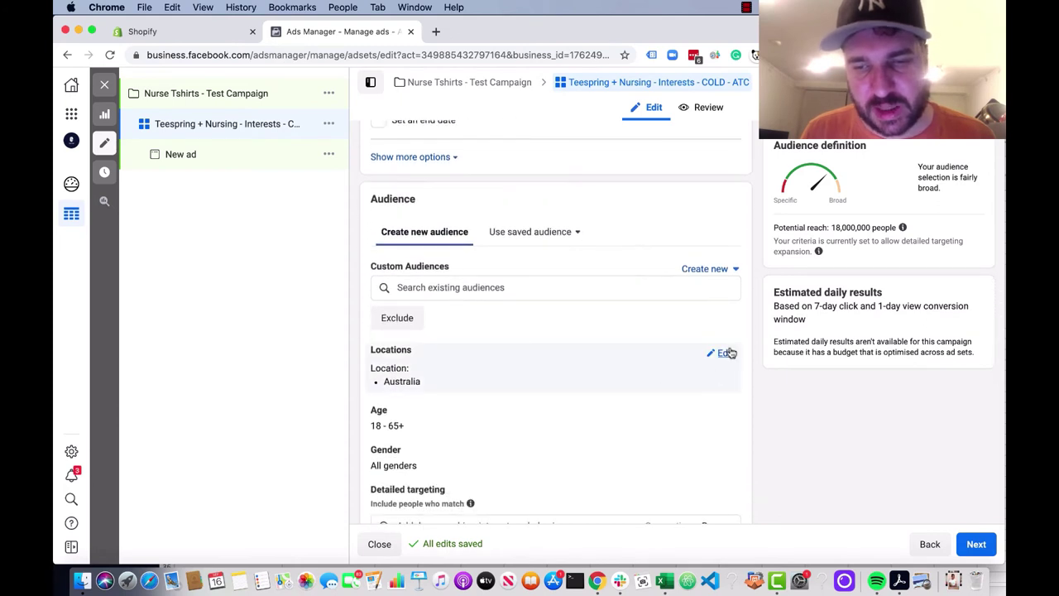
pyautogui.click(725, 353)
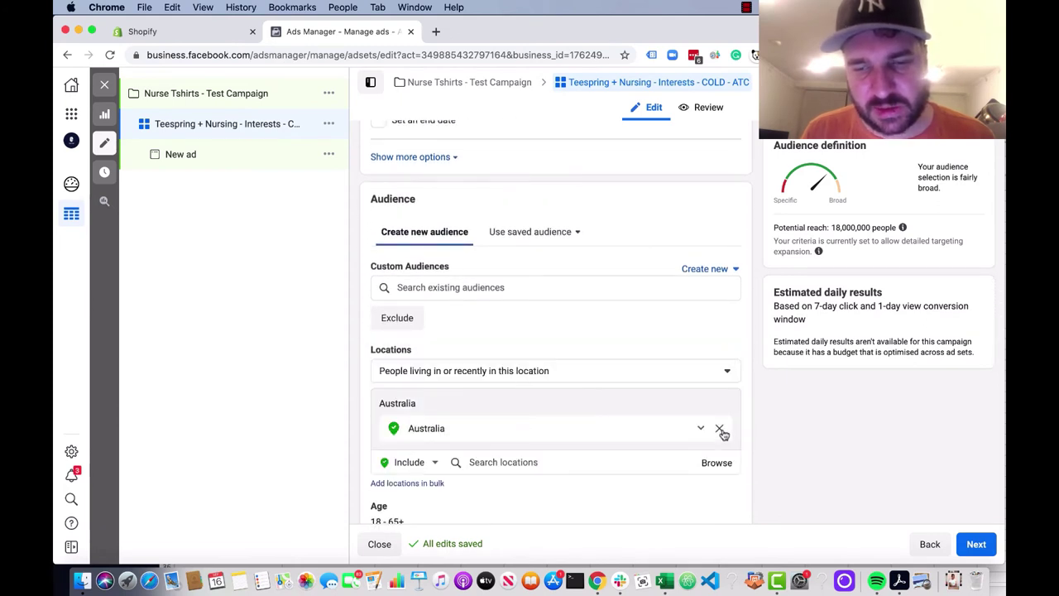
pyautogui.click(724, 430)
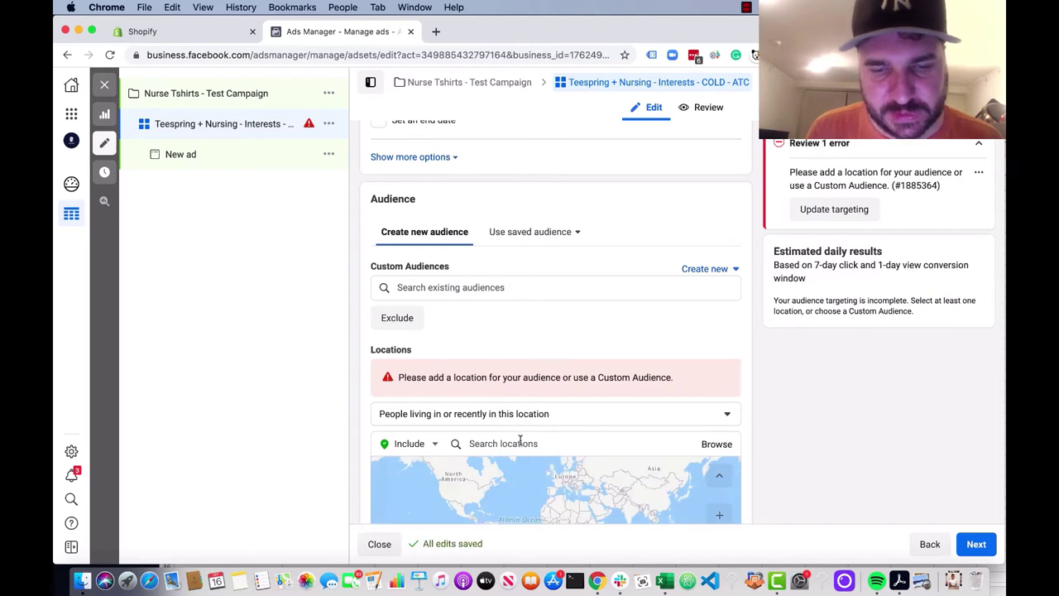
pyautogui.click(520, 444)
pyautogui.write('united states')
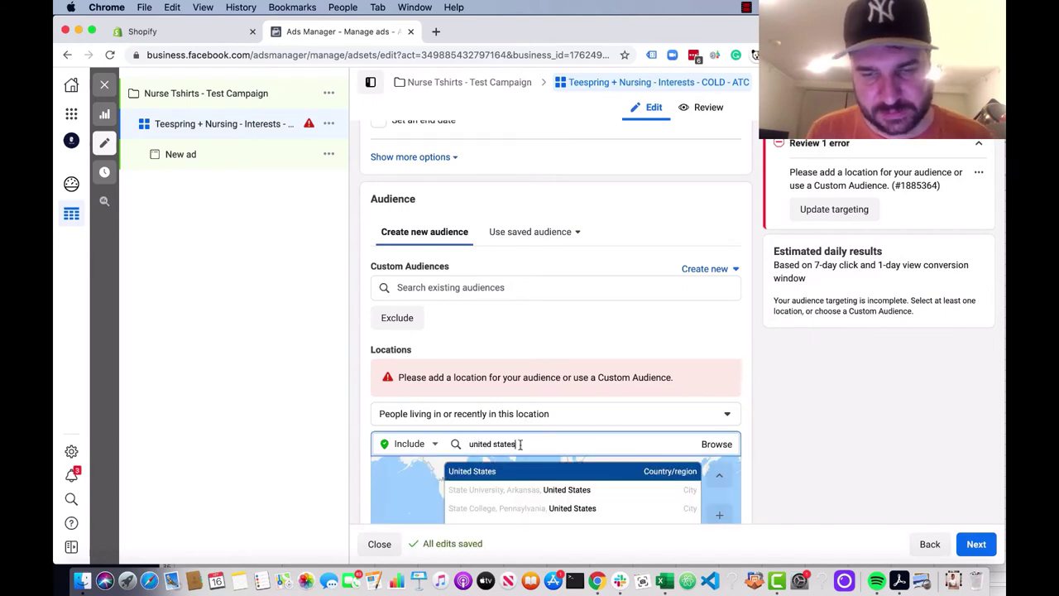
pyautogui.press('Return')
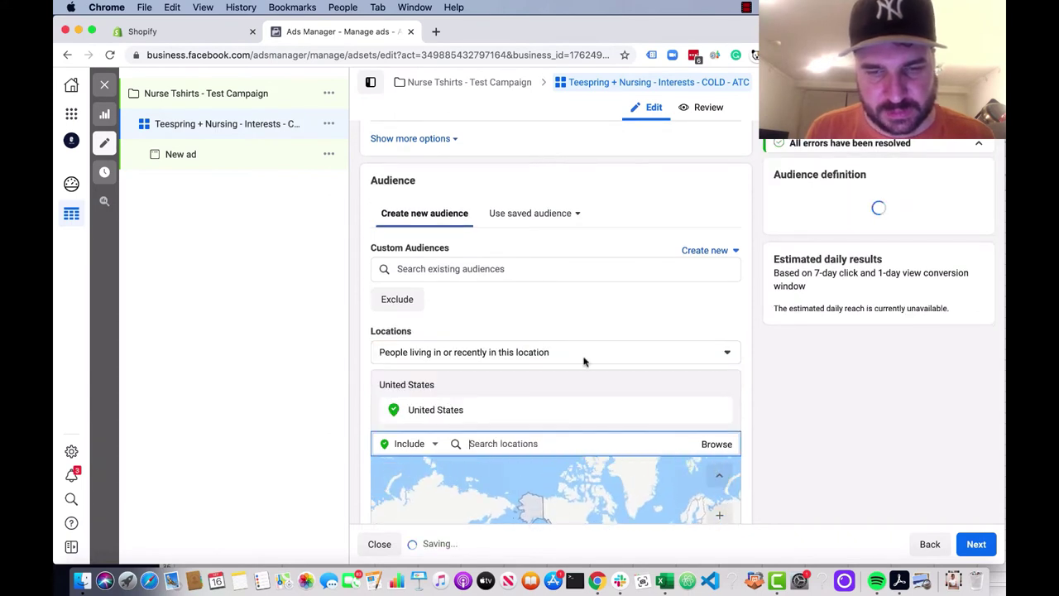
pyautogui.scroll(-5, 742, 425)
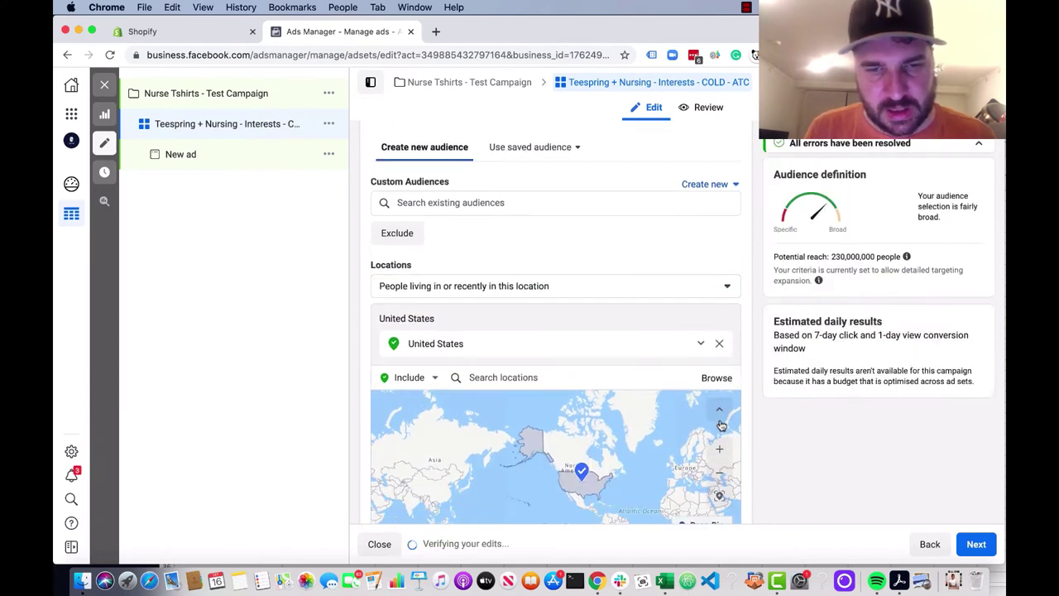
pyautogui.scroll(-1, 720, 424)
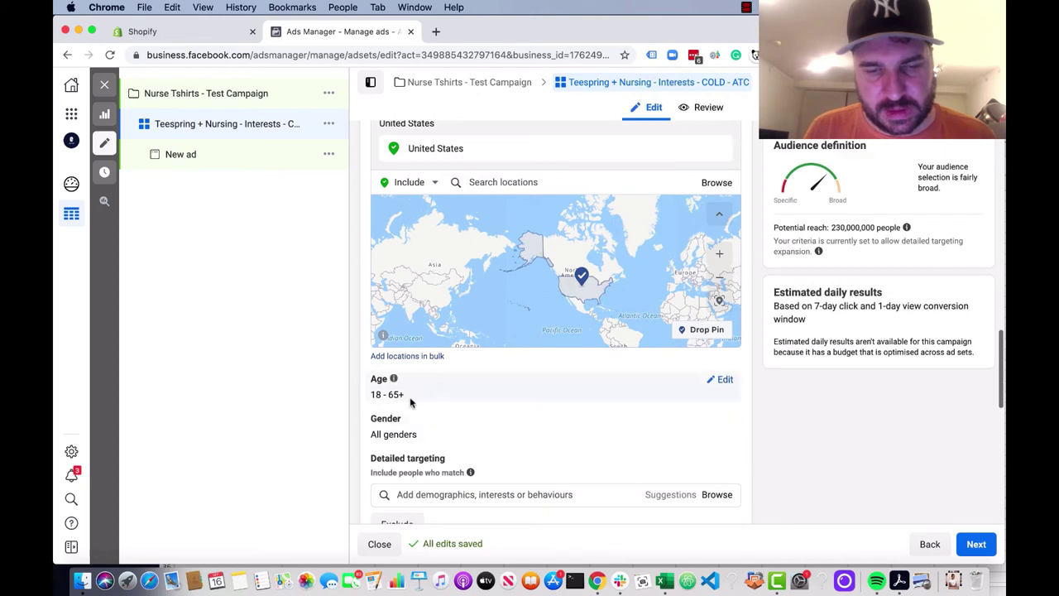
pyautogui.click(524, 494)
# Copy Teespring from the spreadsheet and add it as a detailed targeting interest.
pyautogui.scroll(-5, 525, 473)
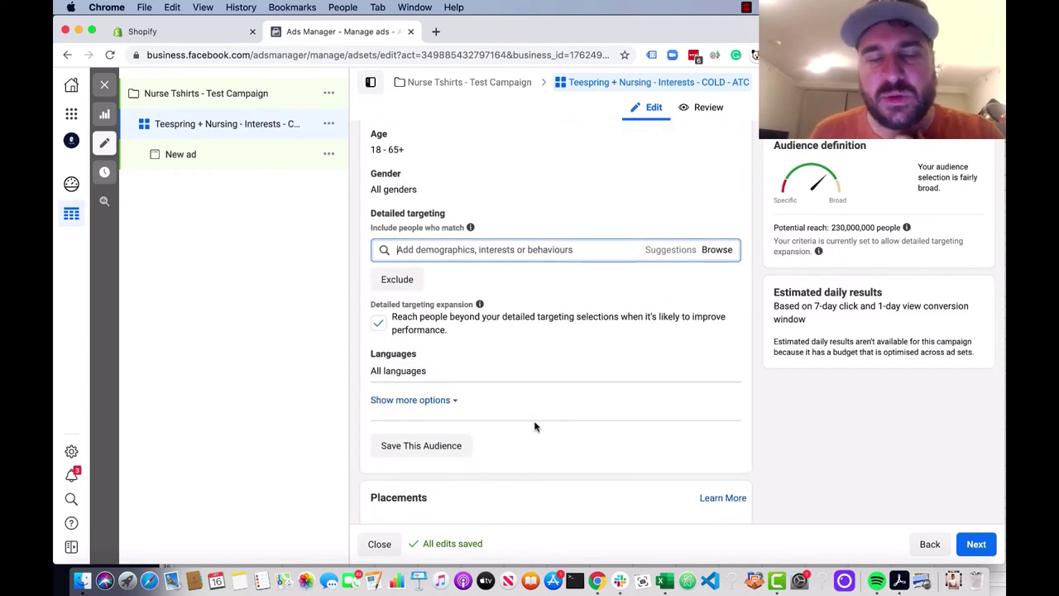
pyautogui.scroll(-1, 534, 425)
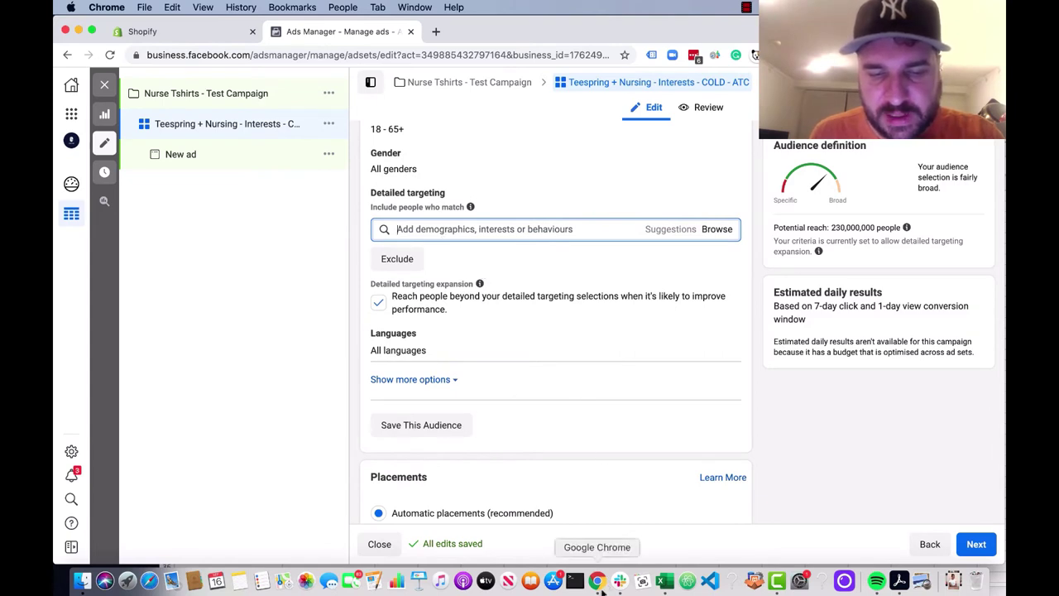
pyautogui.click(664, 581)
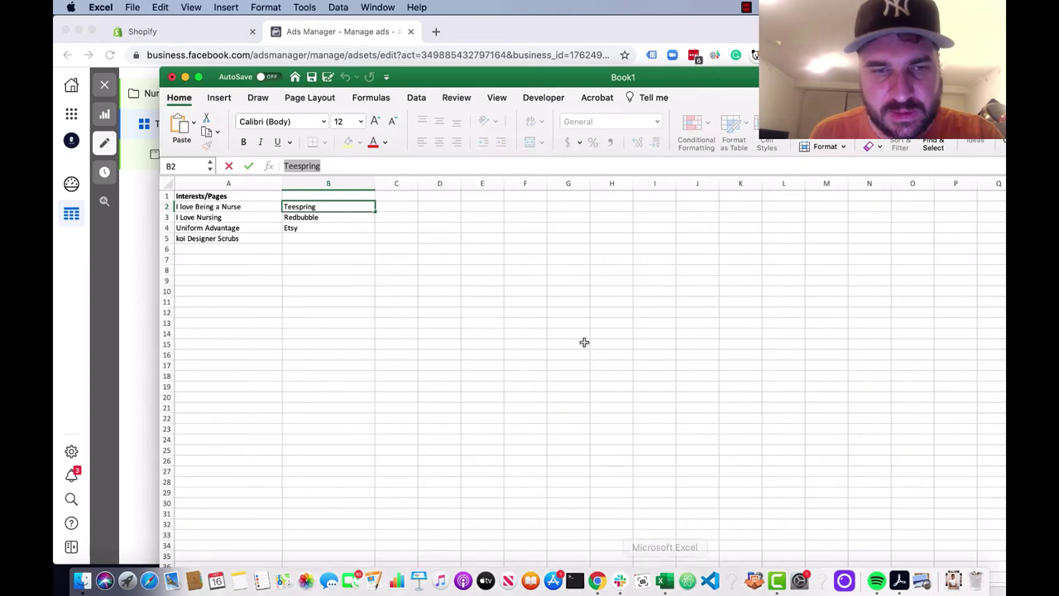
pyautogui.click(339, 166)
pyautogui.moveTo(339, 166); pyautogui.dragTo(282, 166)
pyautogui.press('super+c')
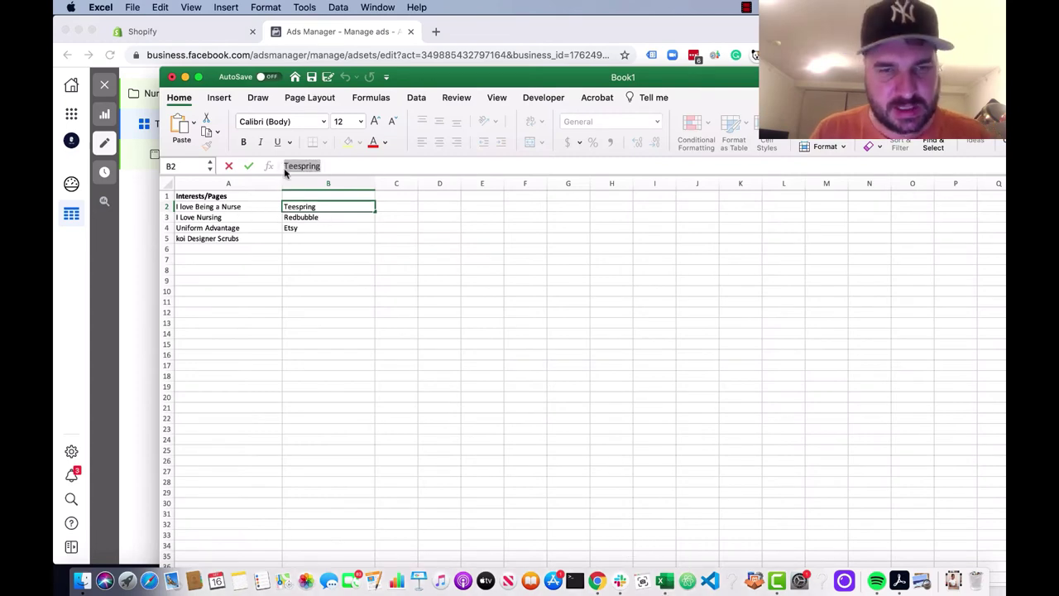
pyautogui.press('super+Tab')
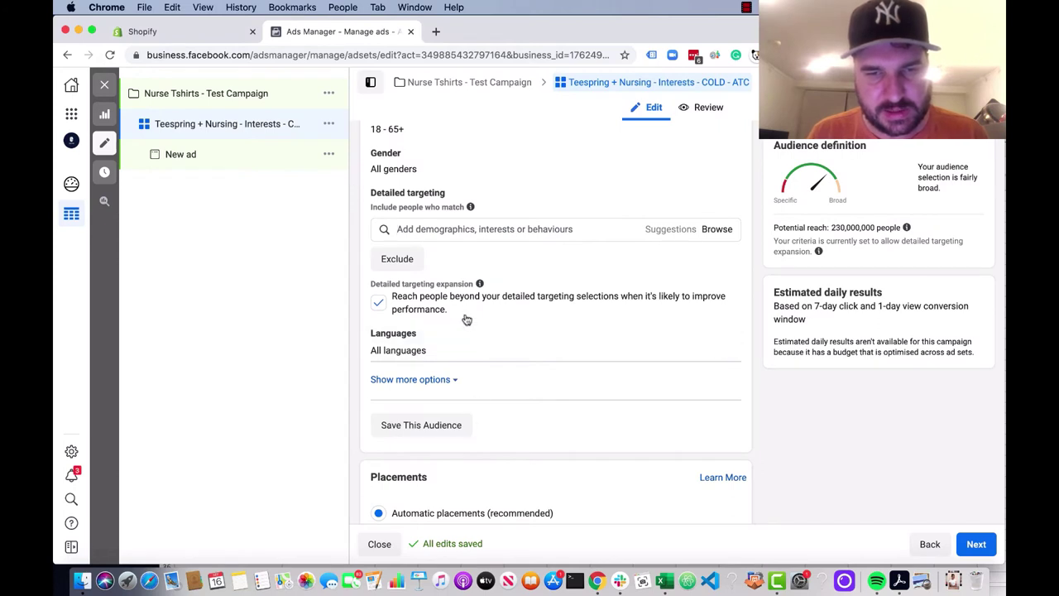
pyautogui.press('super+v')
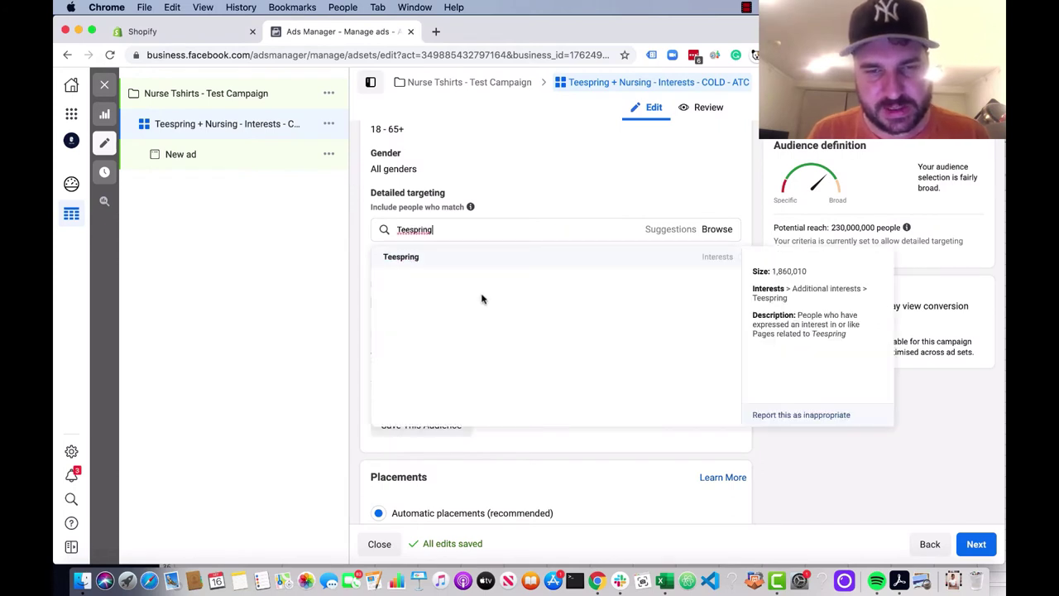
pyautogui.click(429, 256)
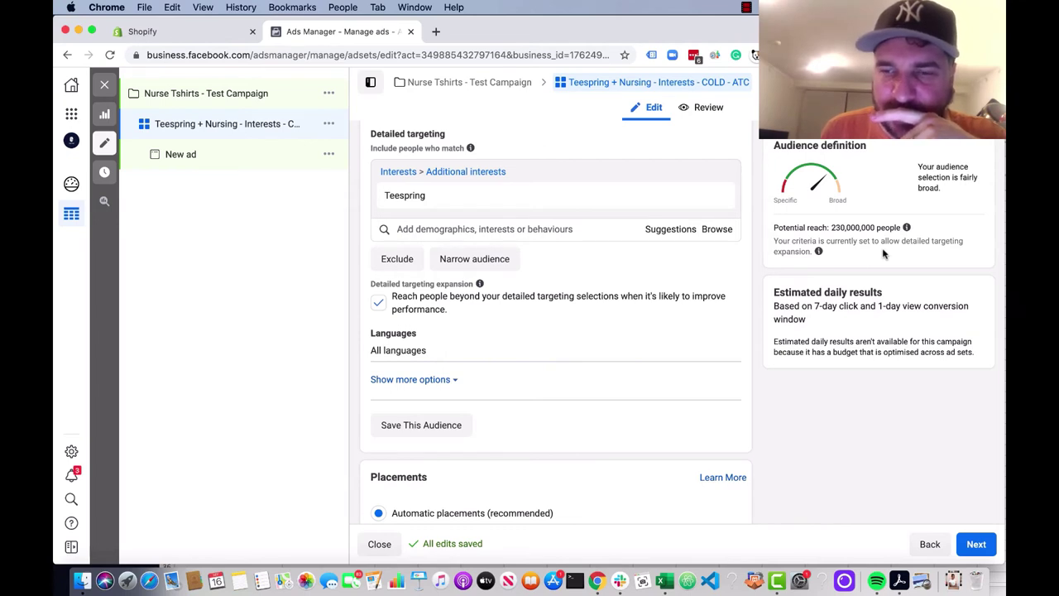
# Limit the United States location to 'People living in this location' and review the remaining targeting.
pyautogui.scroll(-1, 639, 278)
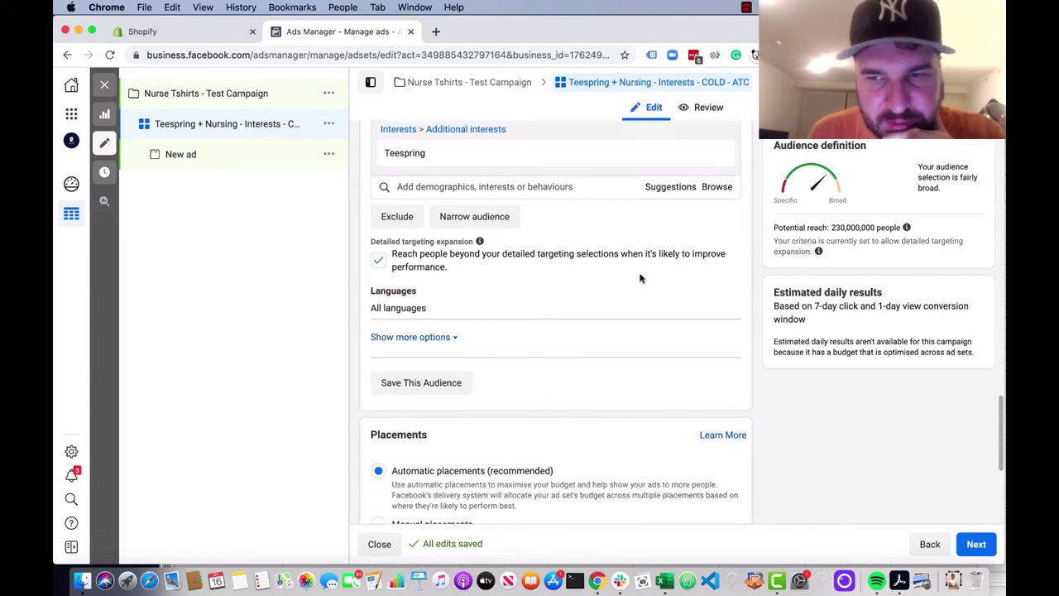
pyautogui.scroll(3, 639, 278)
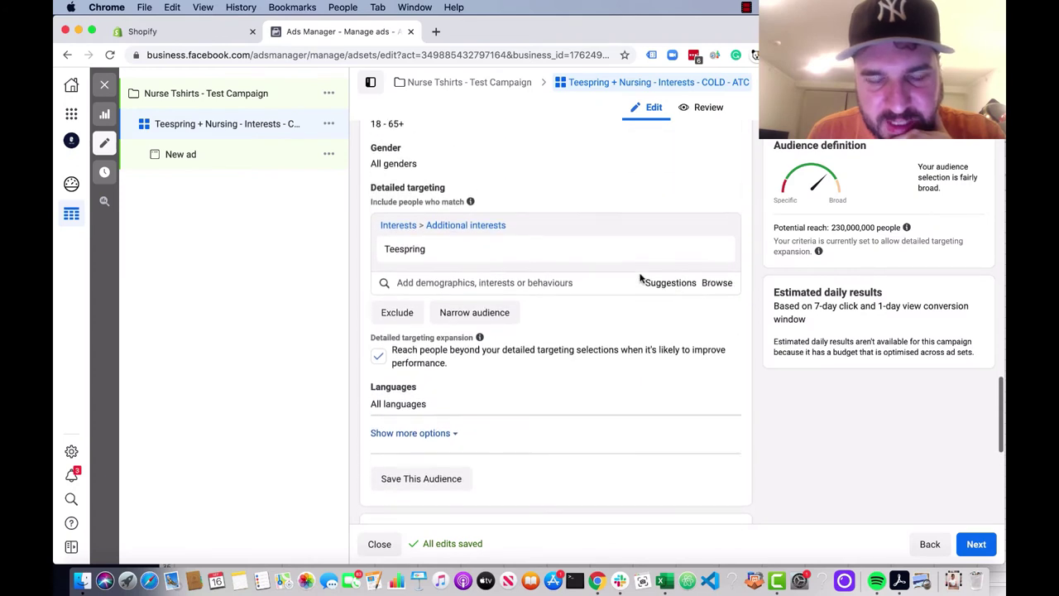
pyautogui.scroll(7, 640, 278)
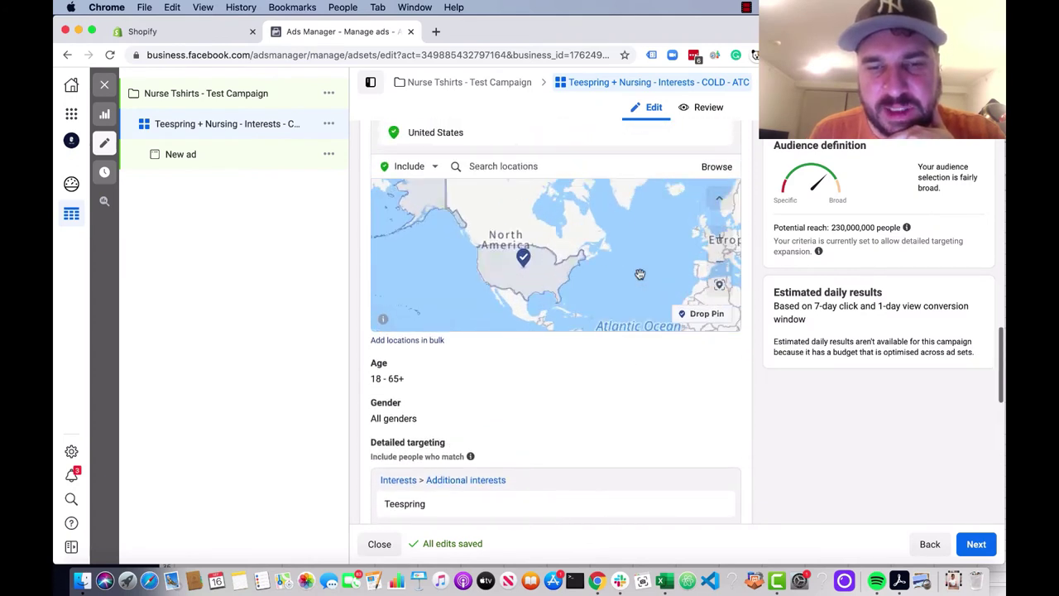
pyautogui.scroll(3, 648, 352)
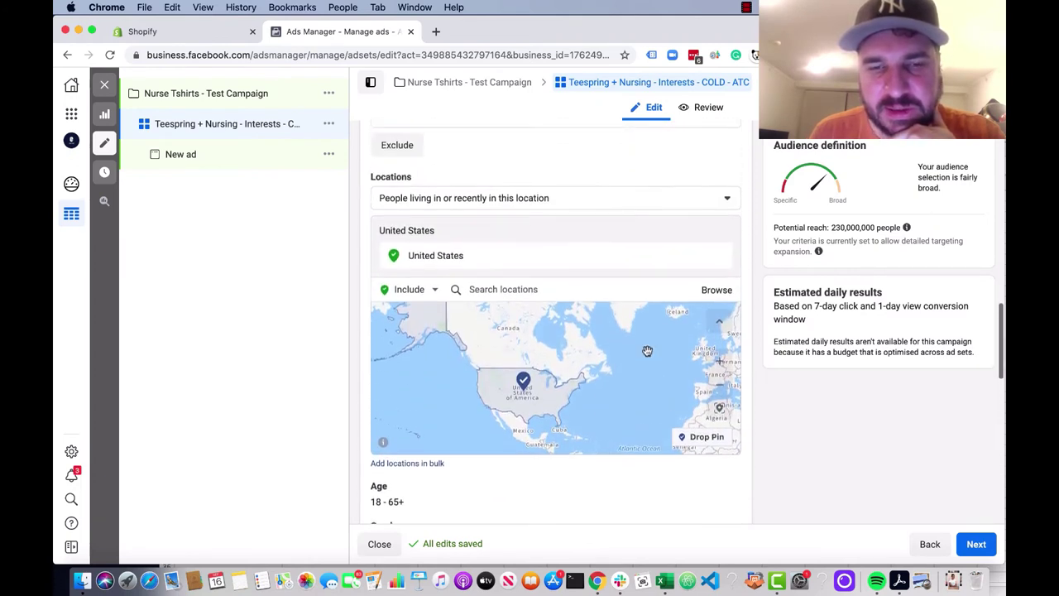
pyautogui.click(700, 276)
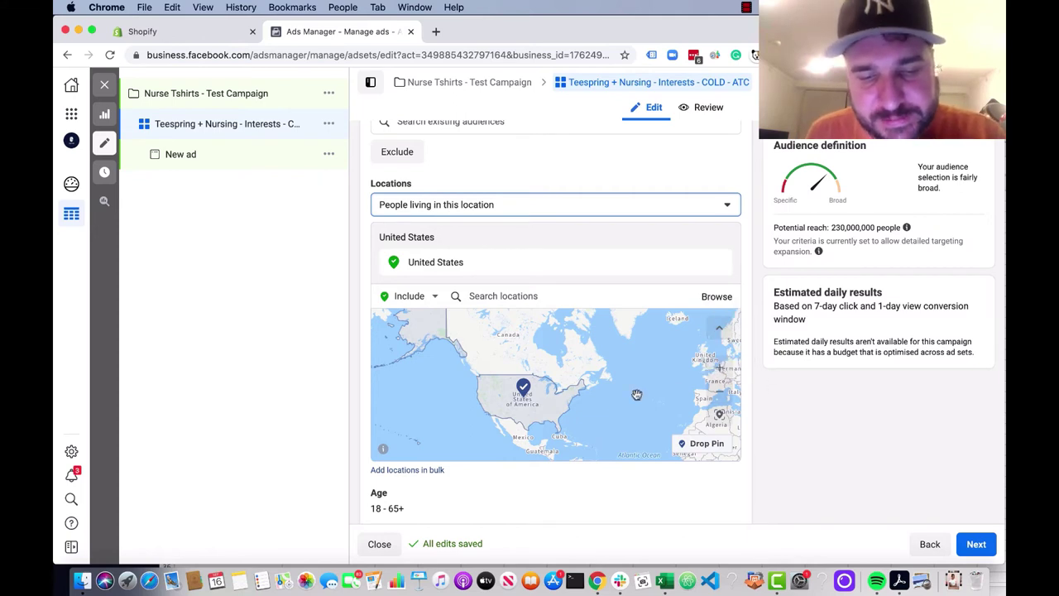
pyautogui.scroll(-2, 633, 394)
pyautogui.scroll(-2, 621, 480)
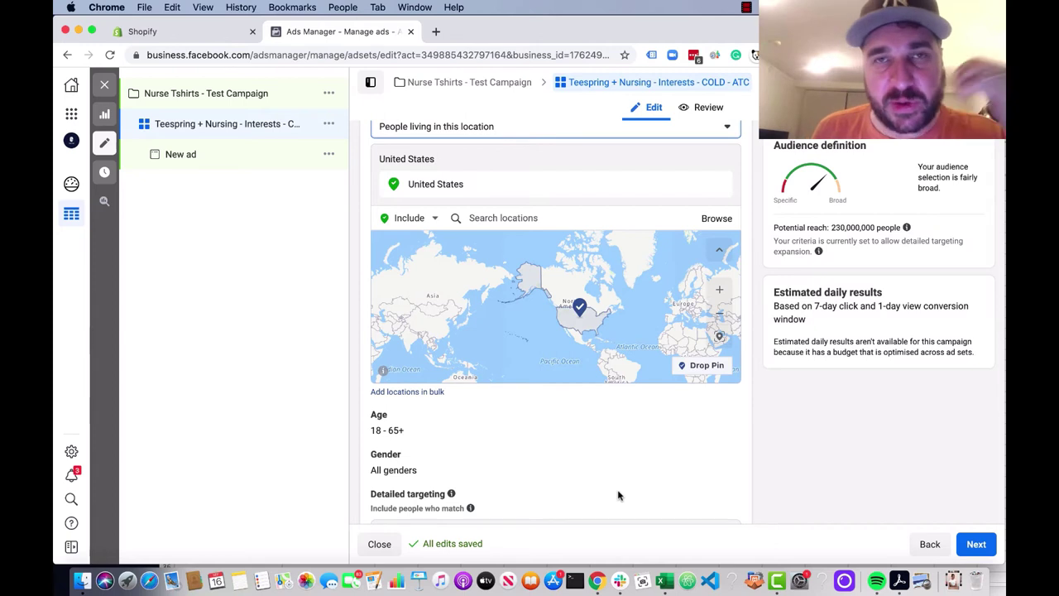
pyautogui.scroll(-2, 619, 495)
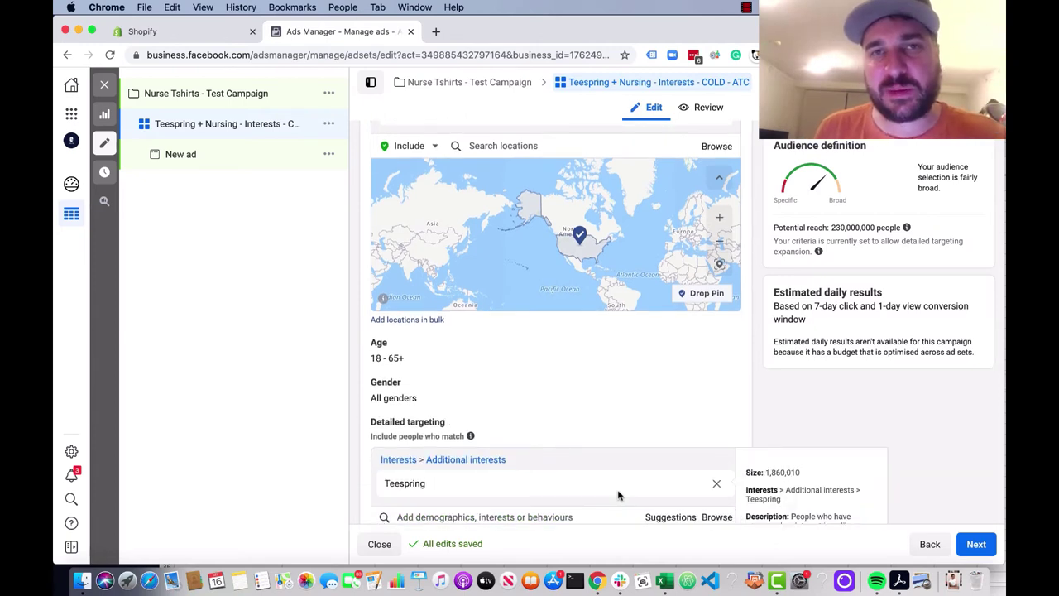
pyautogui.scroll(-5, 618, 495)
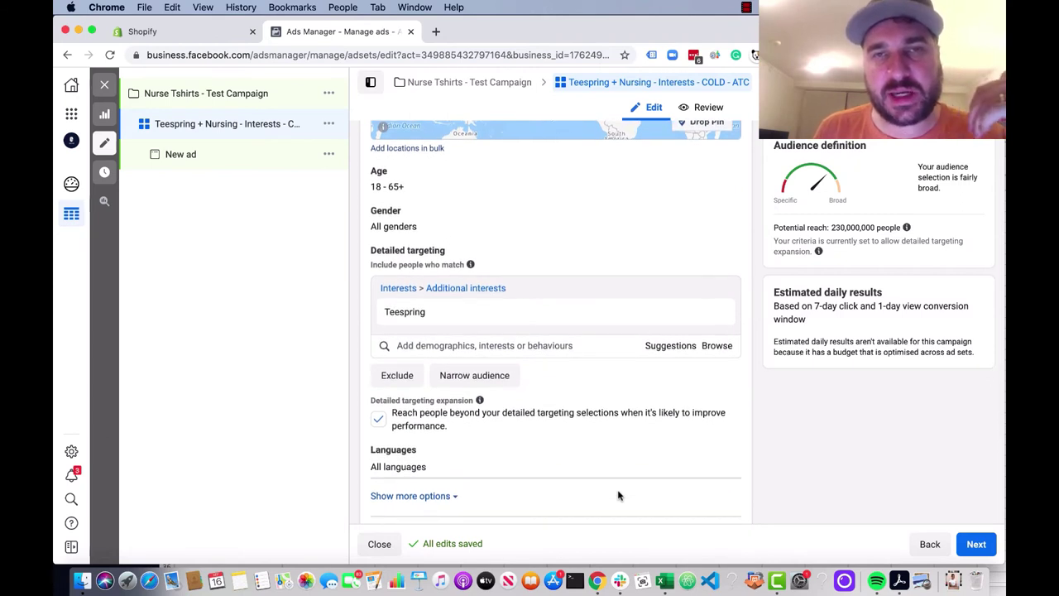
pyautogui.scroll(-3, 618, 495)
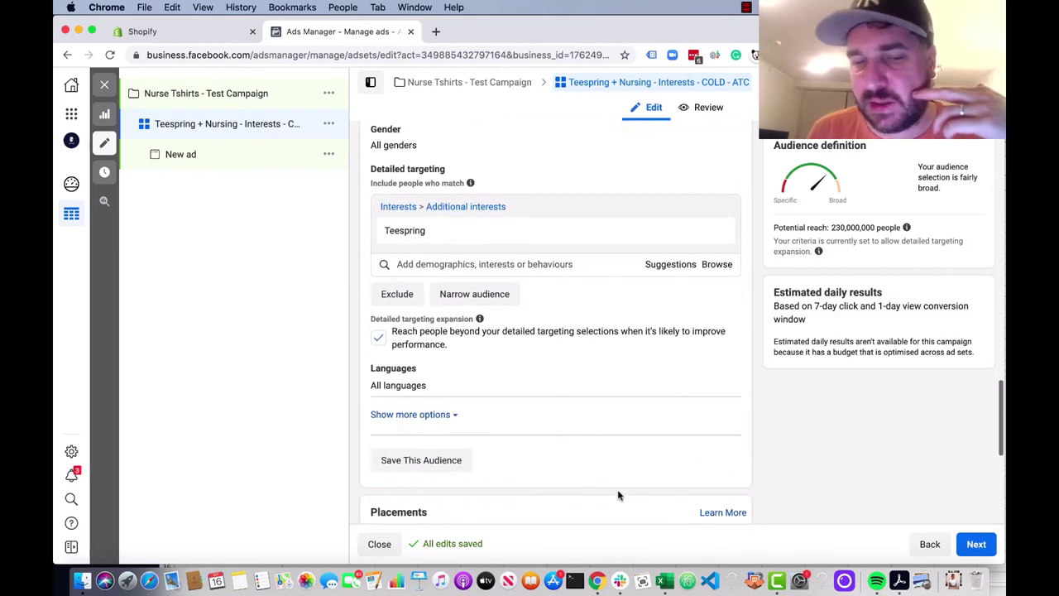
pyautogui.scroll(-8, 618, 495)
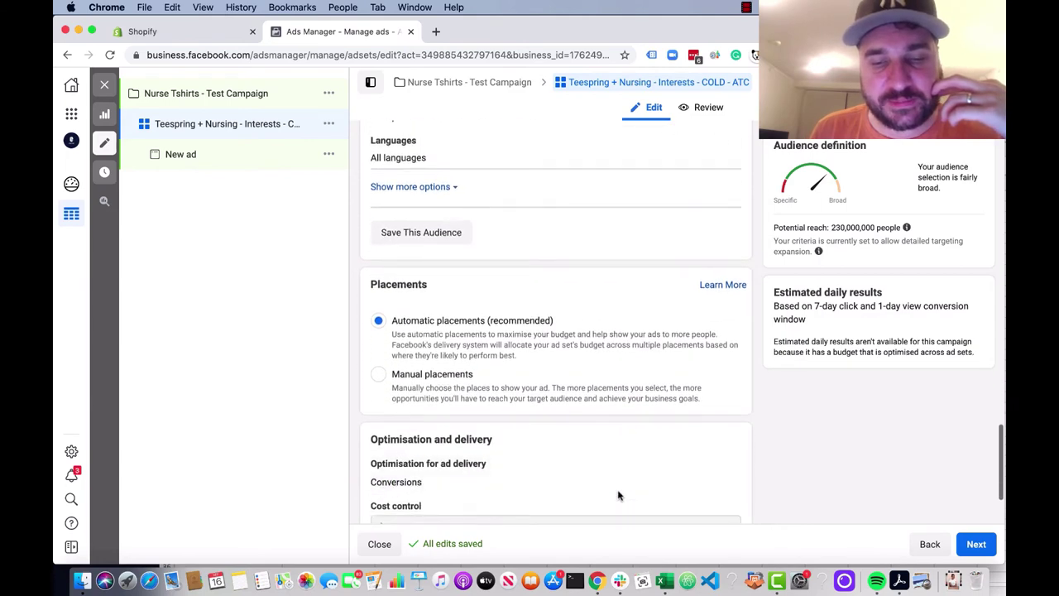
pyautogui.scroll(10, 618, 495)
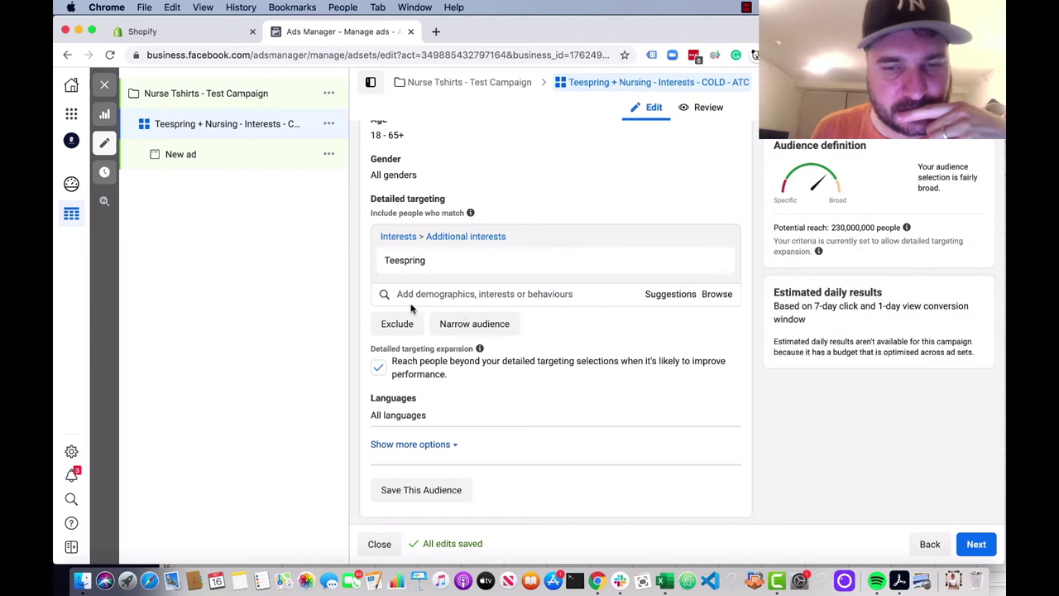
# Add a must-also-match Registered nurse interest, bringing potential reach to 6,200,000.
pyautogui.click(477, 323)
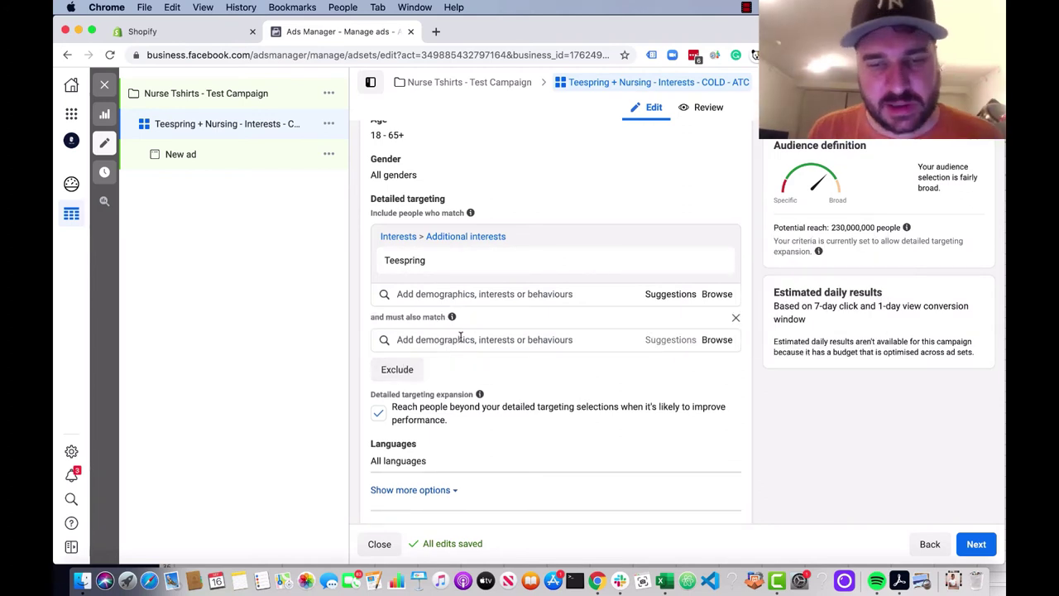
pyautogui.click(459, 338)
pyautogui.write('n')
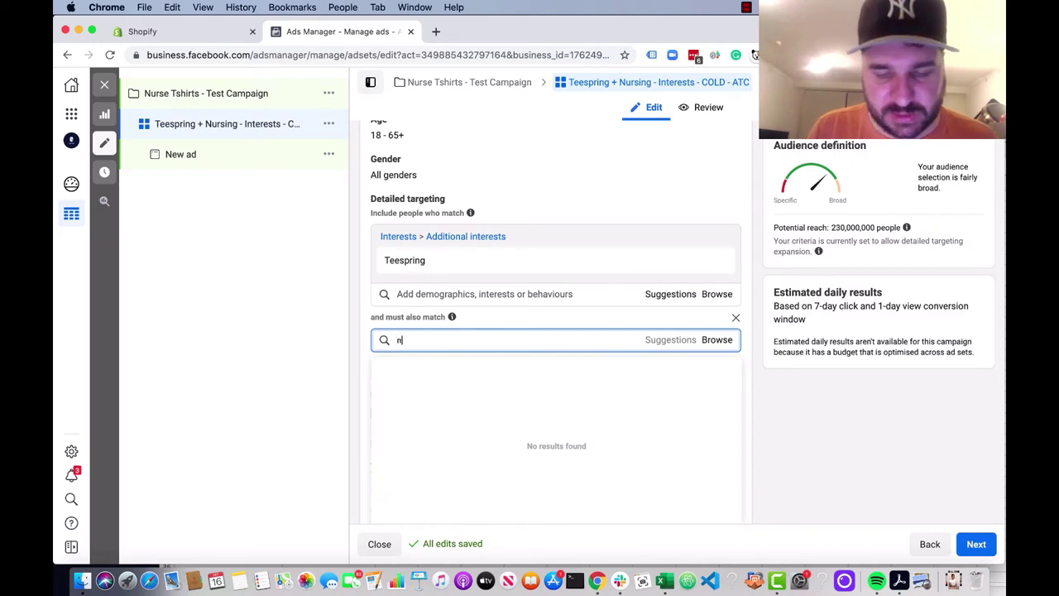
pyautogui.write('u')
pyautogui.press('BackSpace')
pyautogui.press('BackSpace')
pyautogui.write('re')
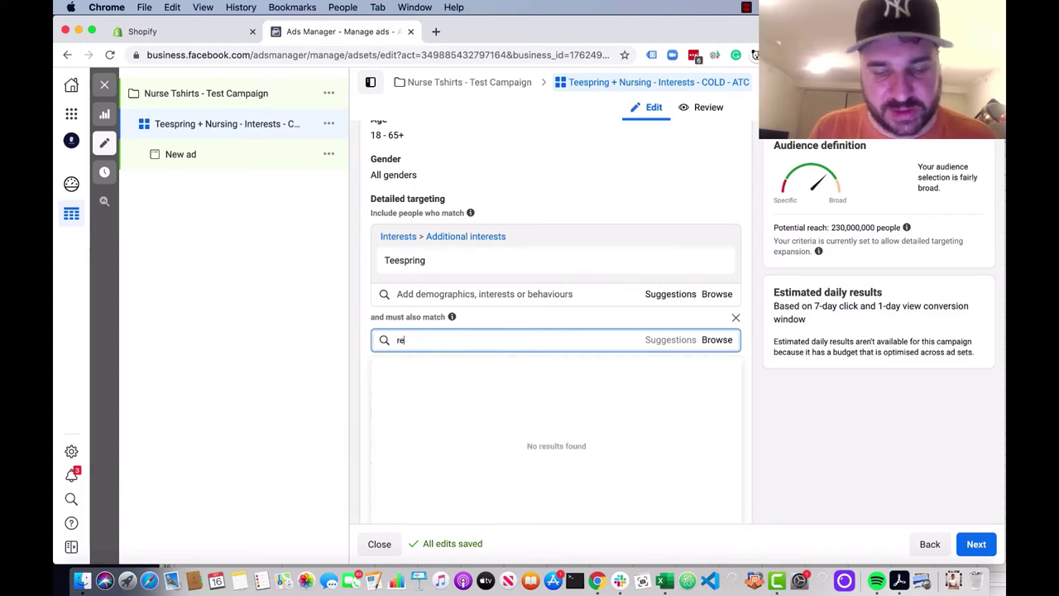
pyautogui.write('gistered nurses')
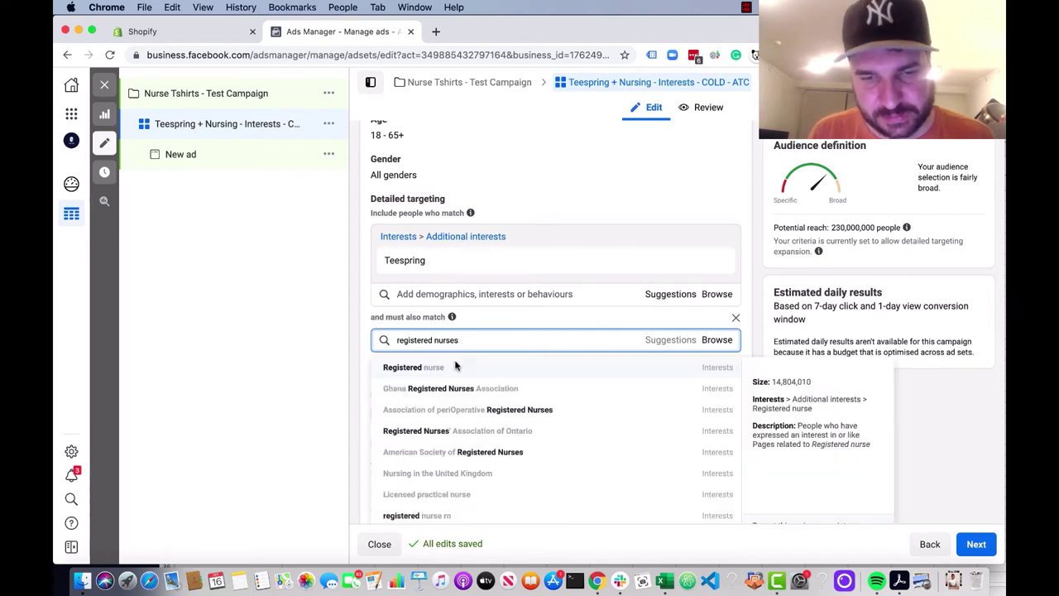
pyautogui.click(450, 370)
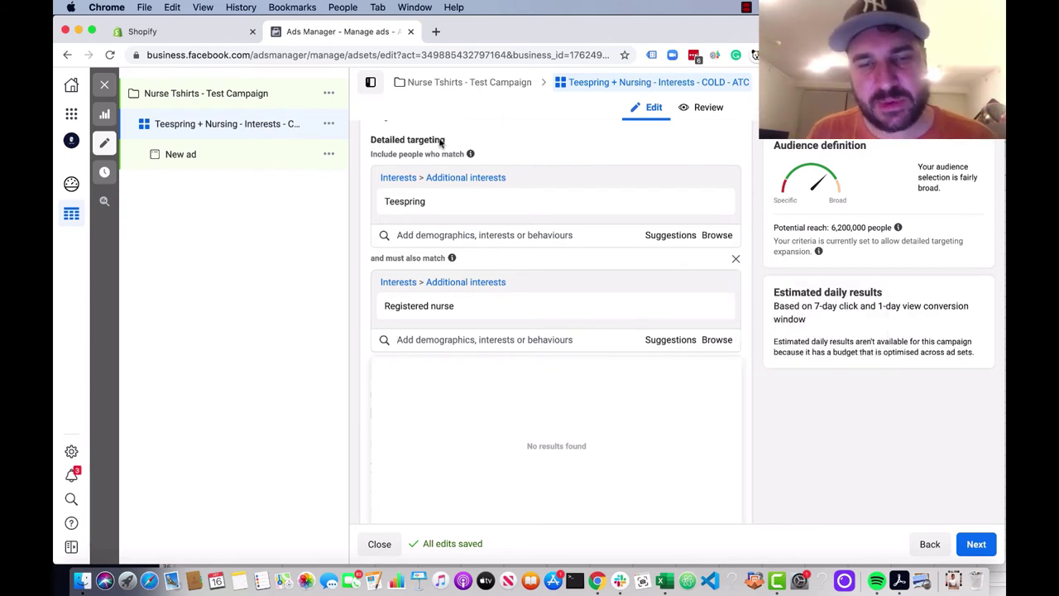
pyautogui.moveTo(399, 206)
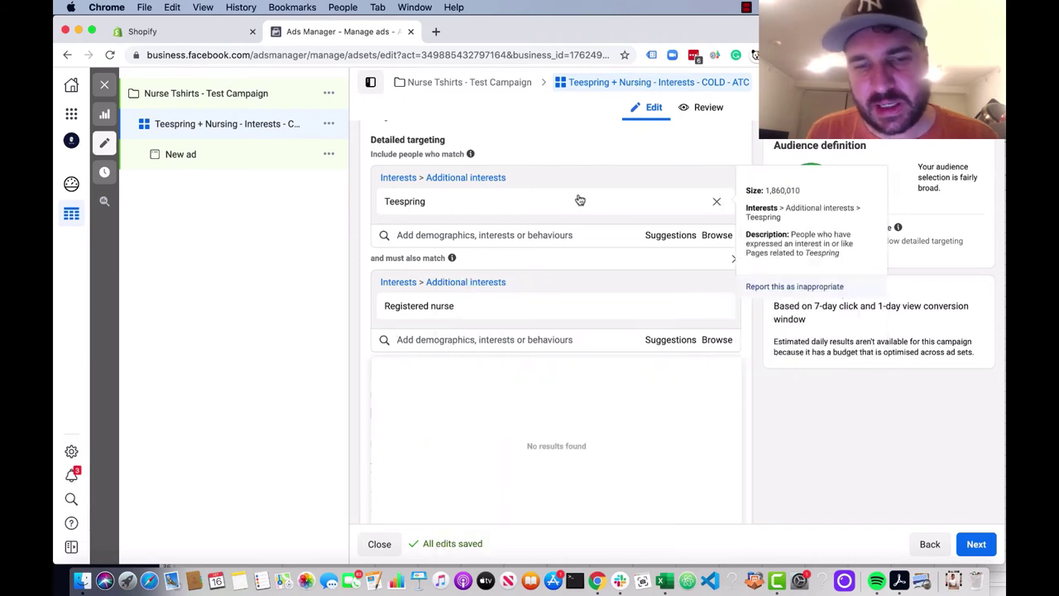
pyautogui.moveTo(415, 312)
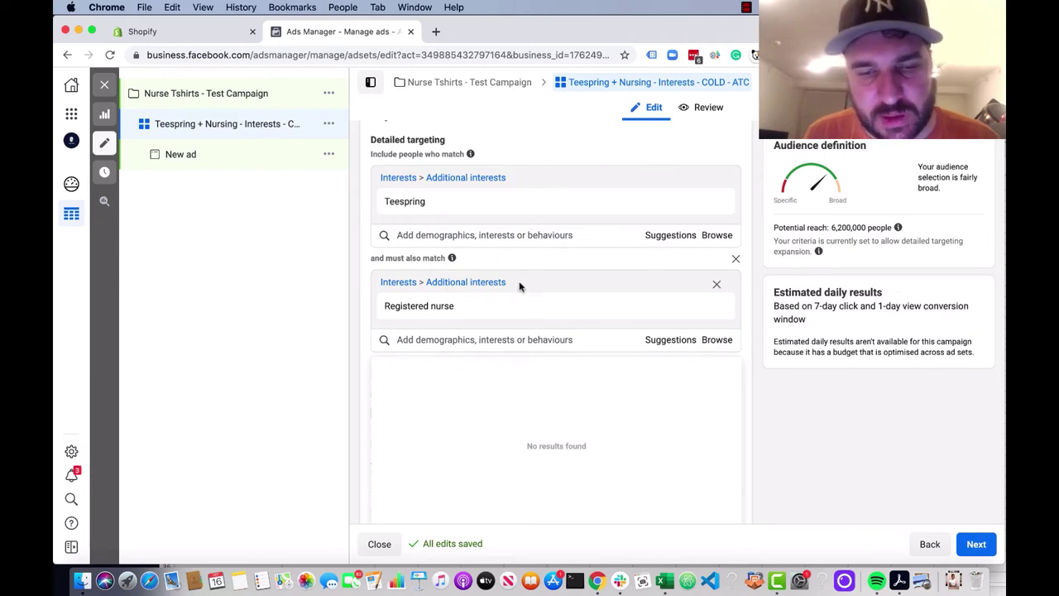
pyautogui.moveTo(508, 299)
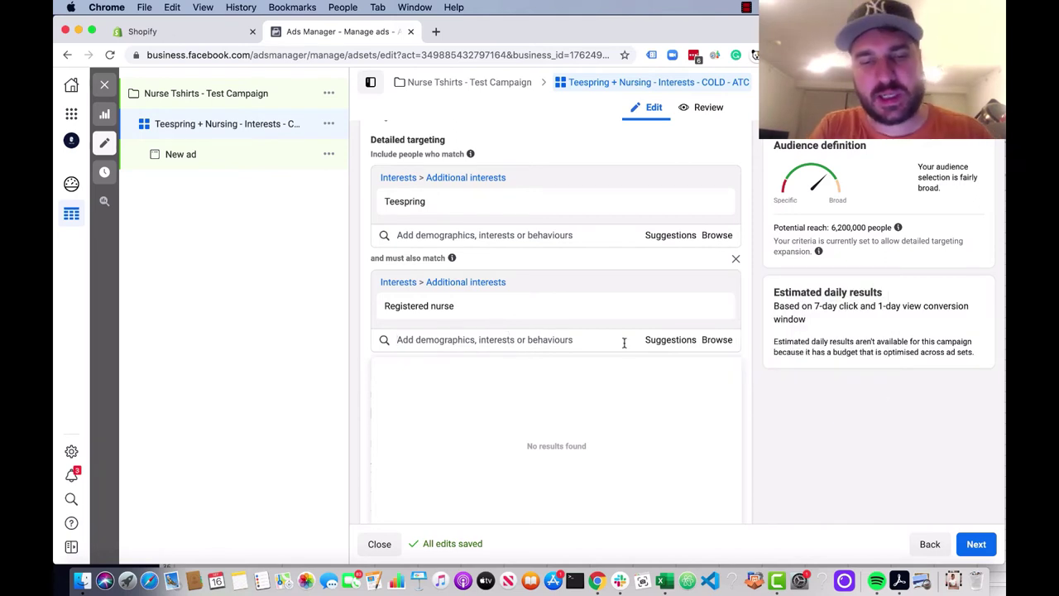
pyautogui.scroll(-5, 624, 341)
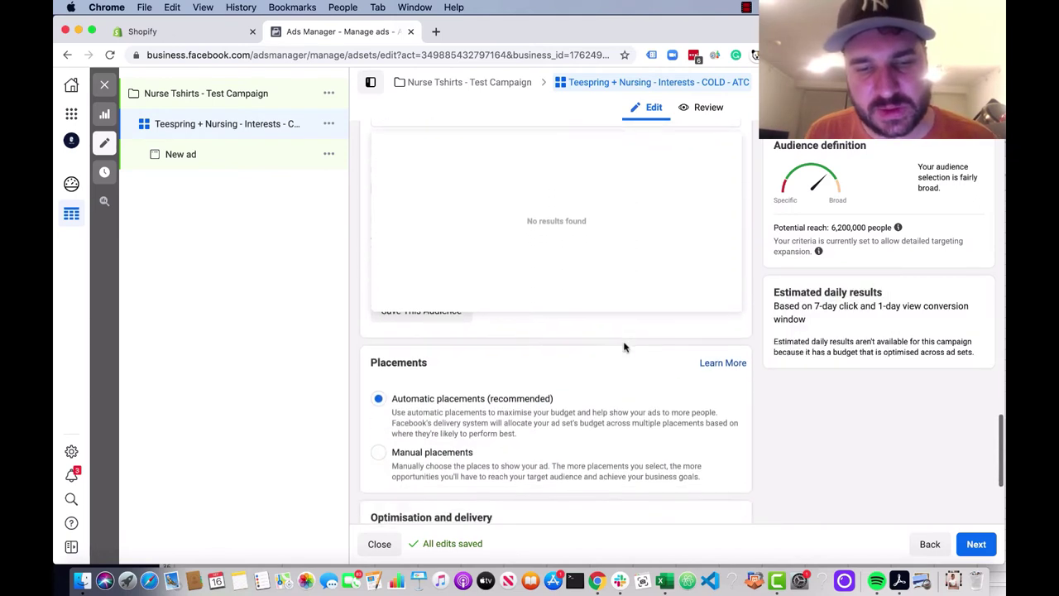
# Add a further must-also-match Engaged shoppers behaviour, cutting potential reach to 3,100,000.
pyautogui.click(599, 328)
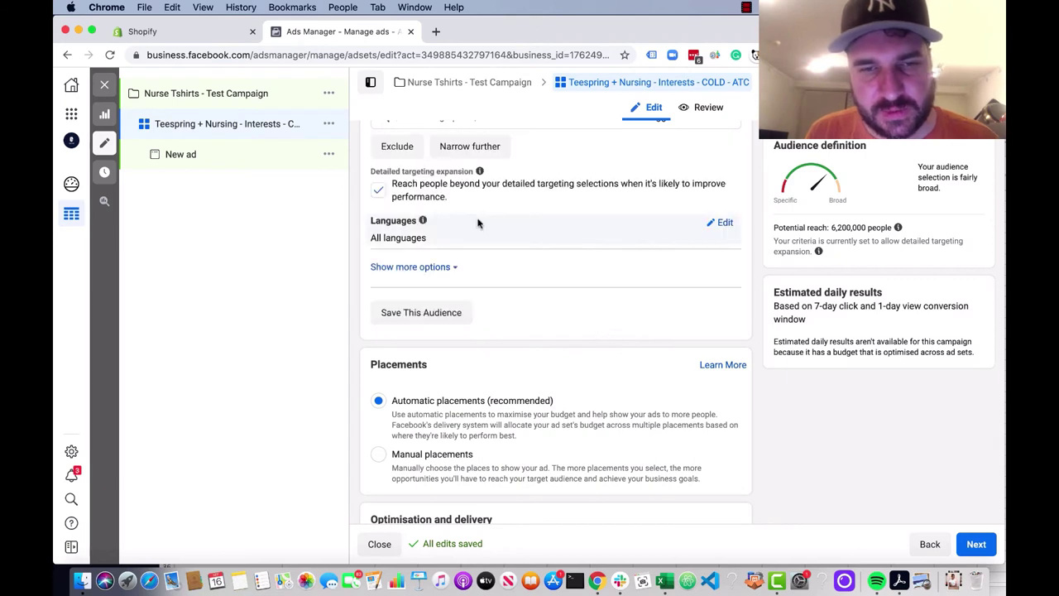
pyautogui.click(473, 147)
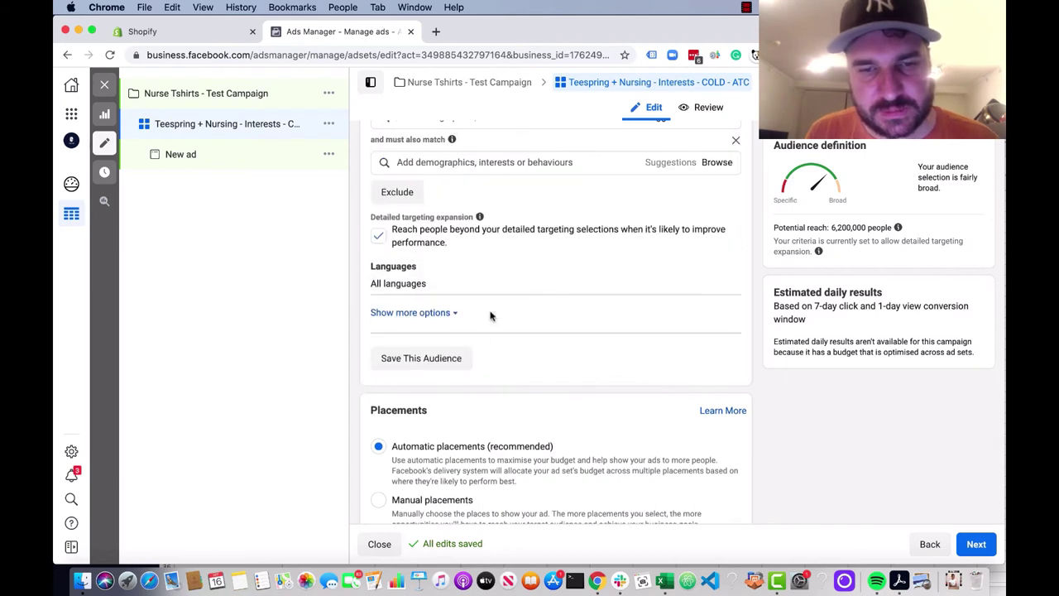
pyautogui.scroll(5, 551, 285)
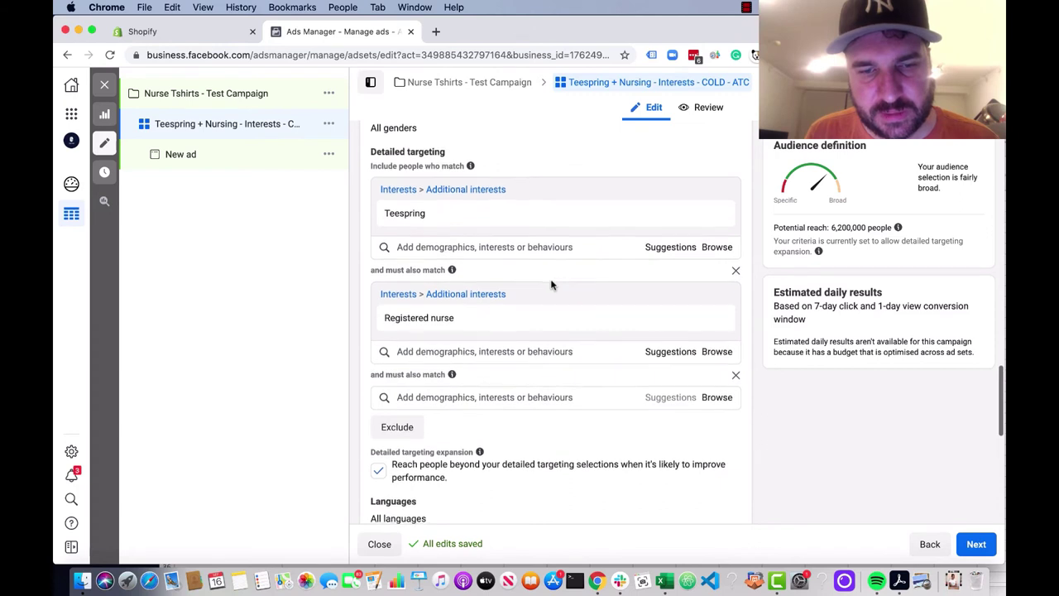
pyautogui.scroll(-2, 551, 284)
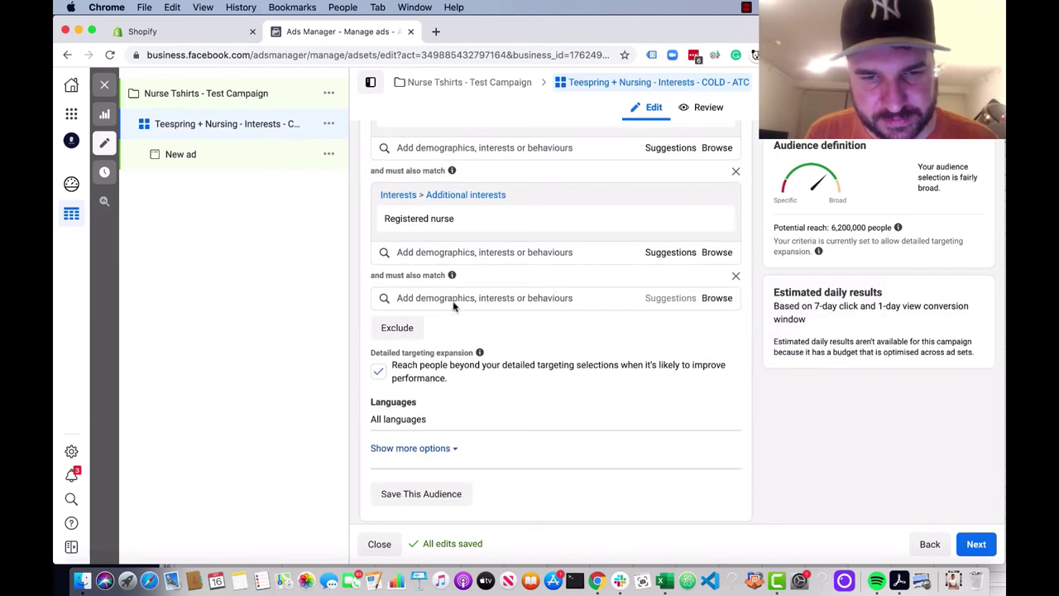
pyautogui.click(454, 303)
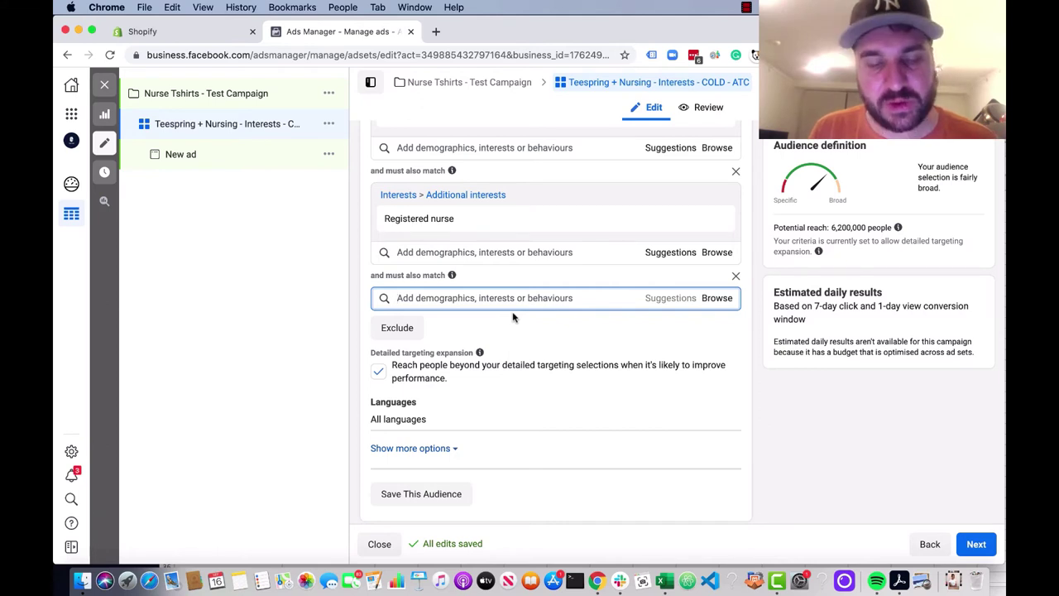
pyautogui.write('engaged')
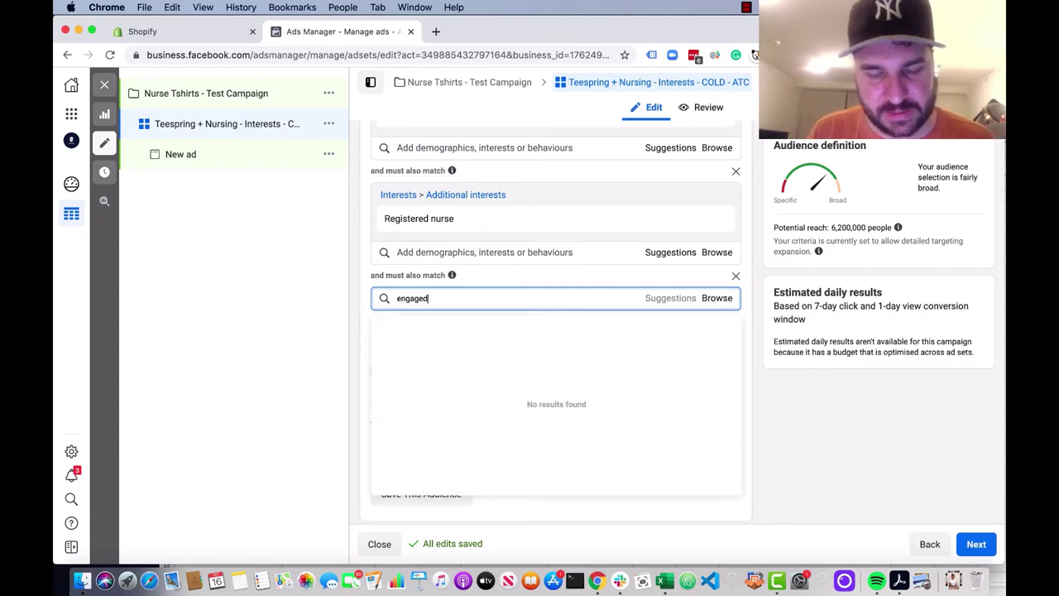
pyautogui.write(' shoppers')
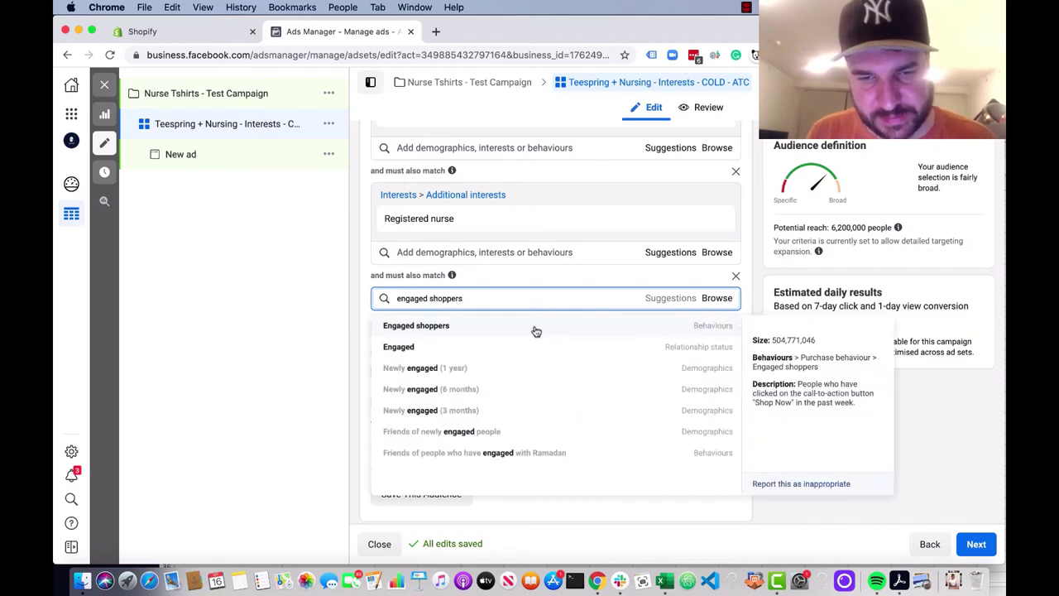
pyautogui.click(535, 330)
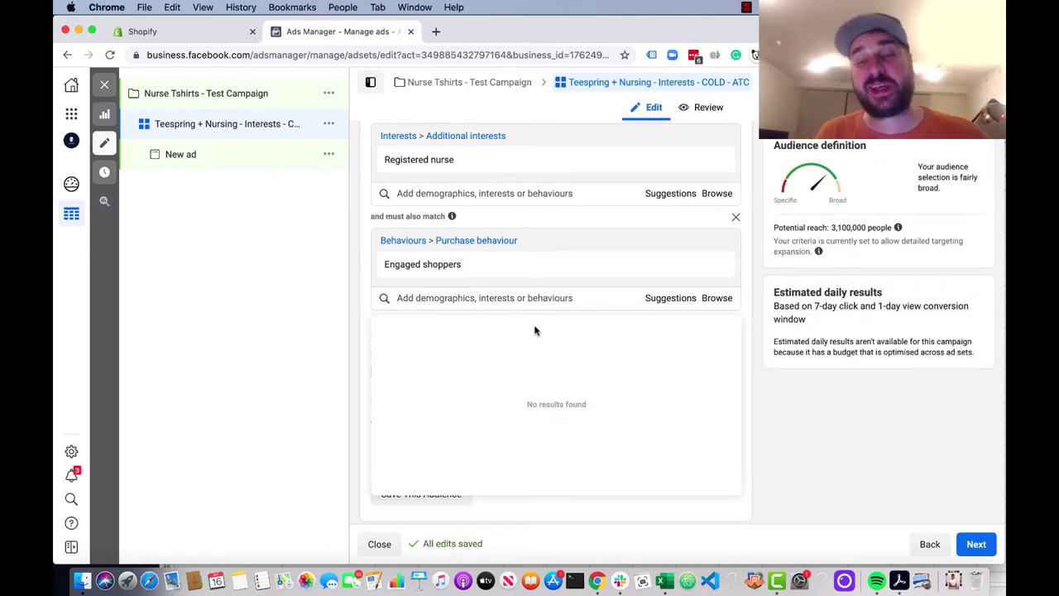
pyautogui.click(756, 357)
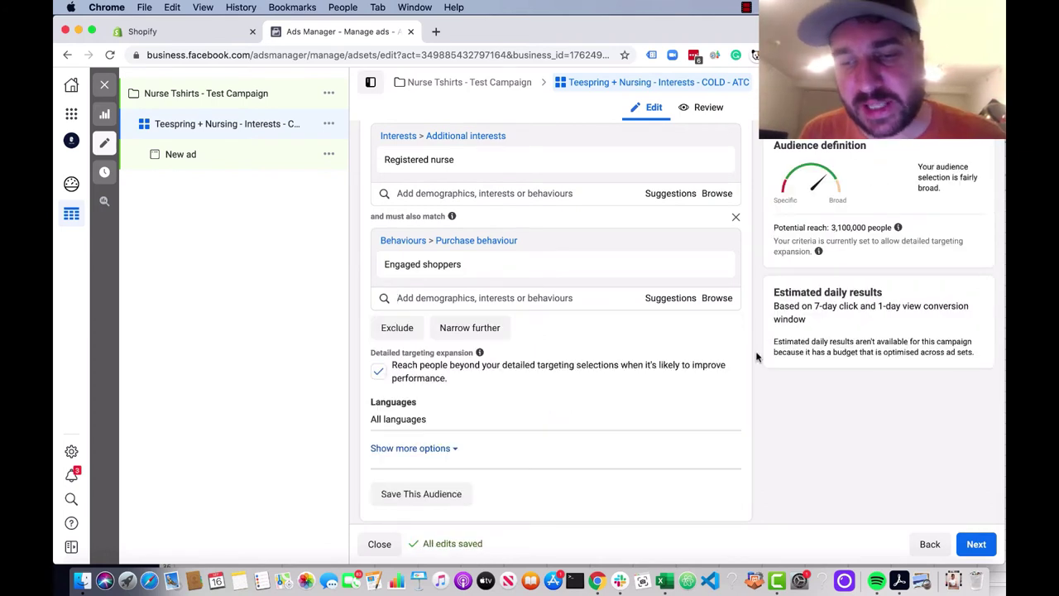
pyautogui.moveTo(818, 251)
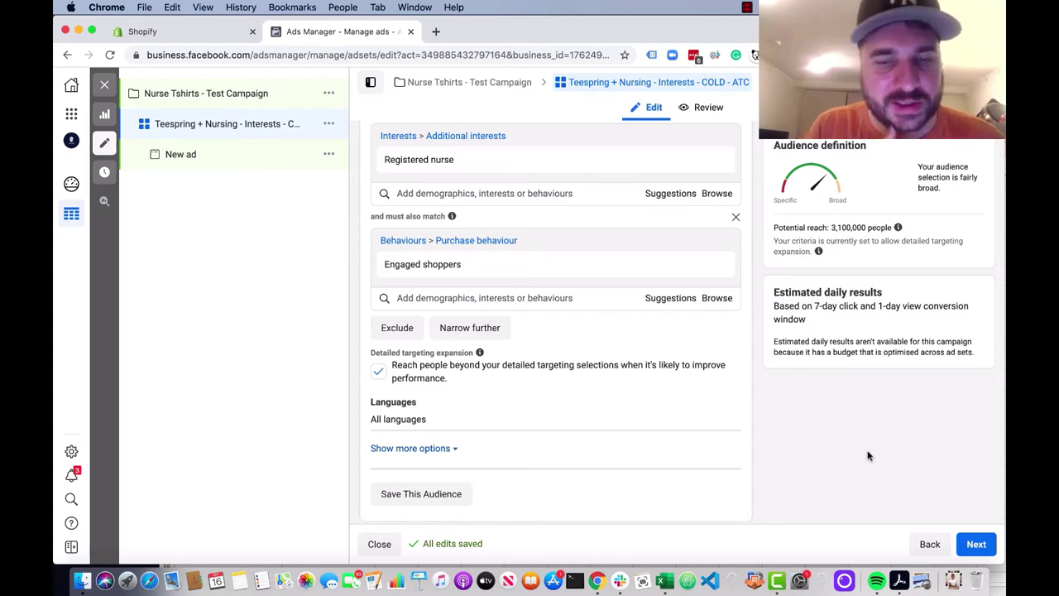
pyautogui.scroll(2, 634, 369)
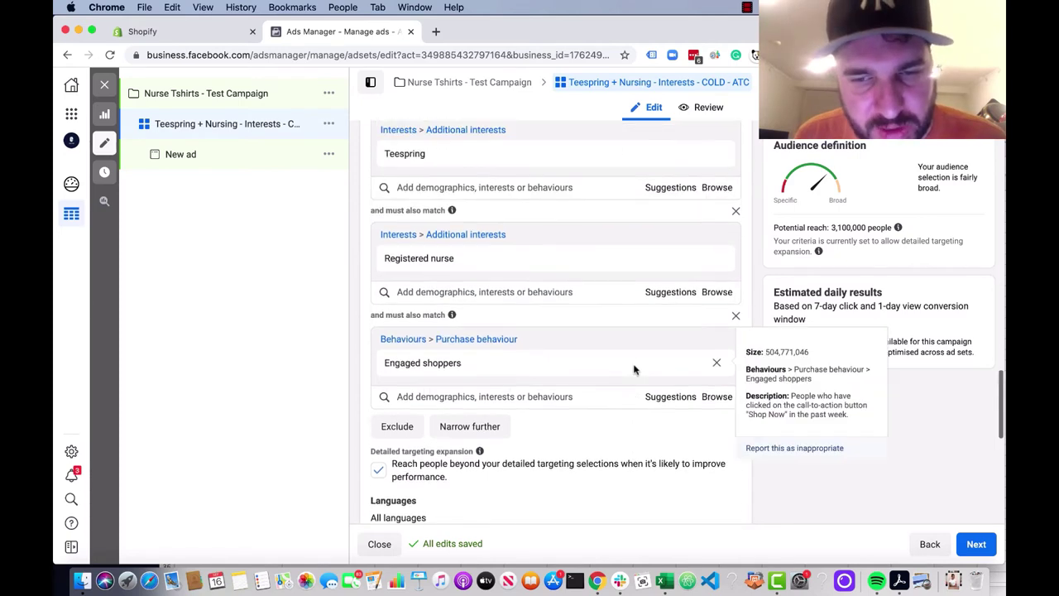
pyautogui.scroll(1, 634, 369)
pyautogui.scroll(-1, 634, 369)
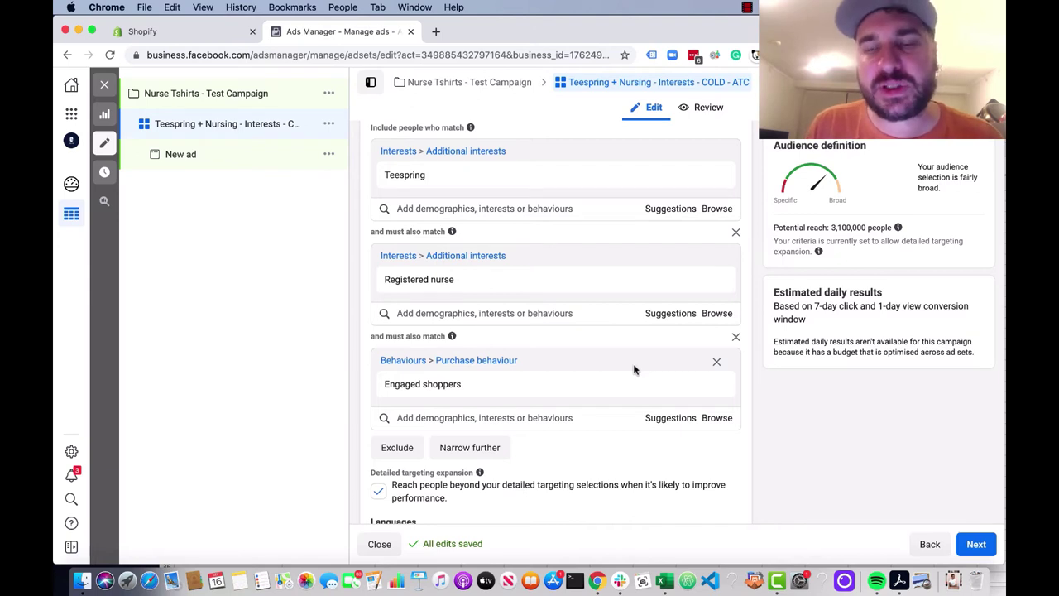
pyautogui.moveTo(454, 191)
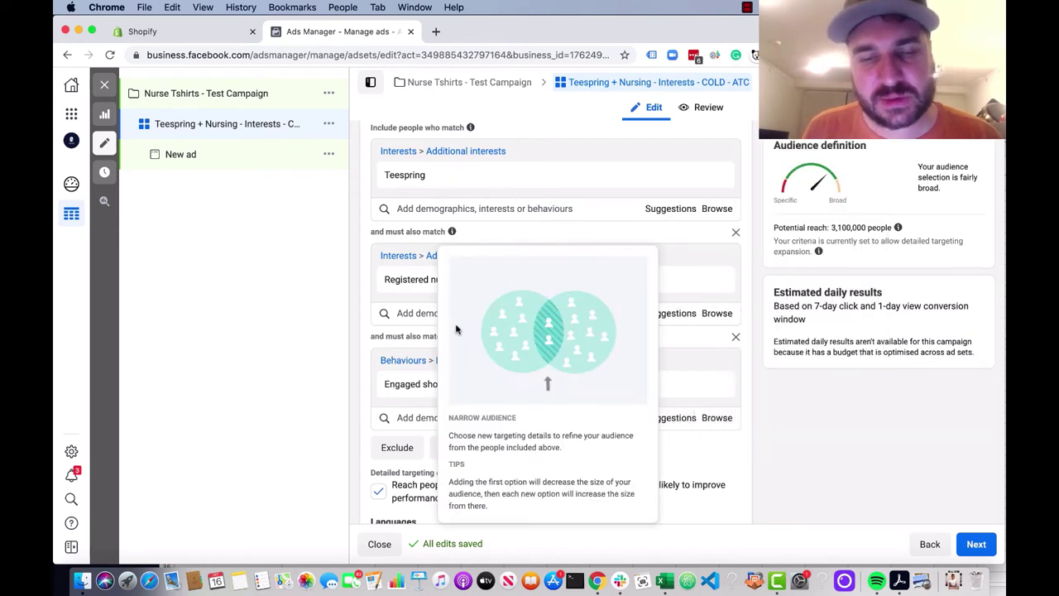
pyautogui.scroll(-3, 379, 442)
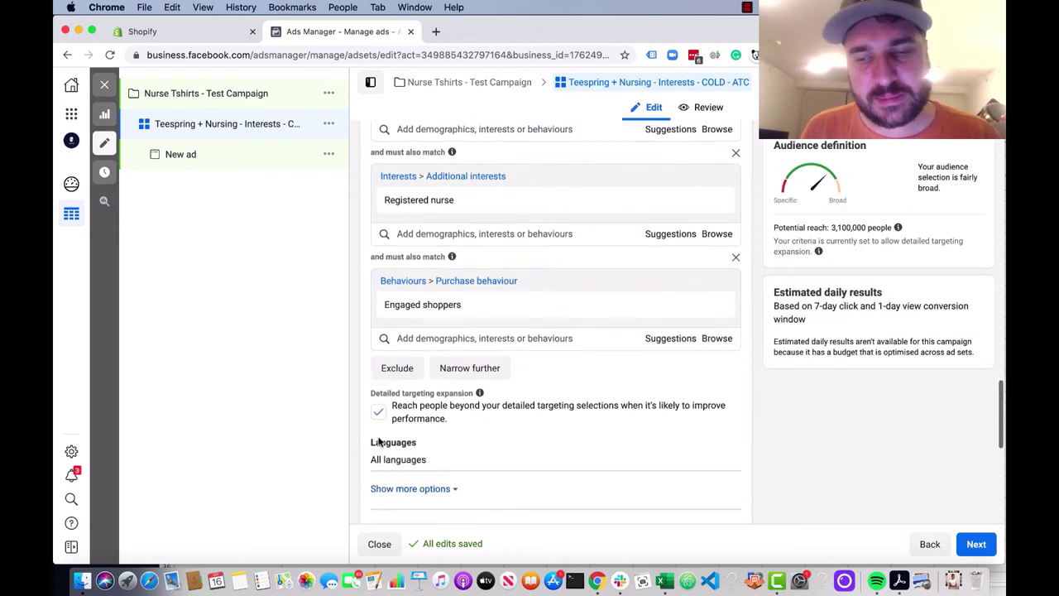
pyautogui.scroll(-2, 378, 439)
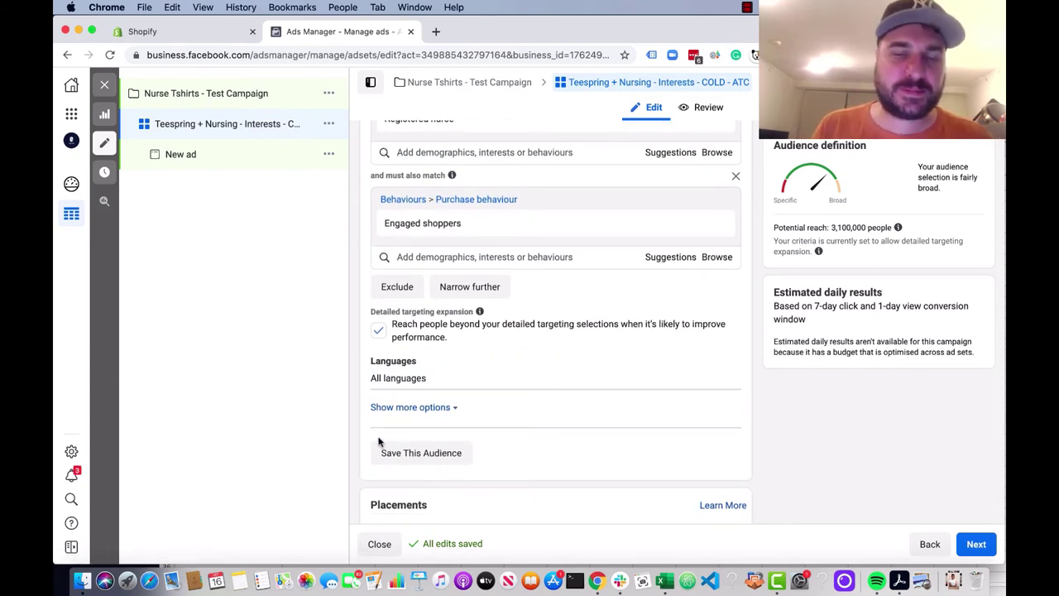
pyautogui.click(378, 330)
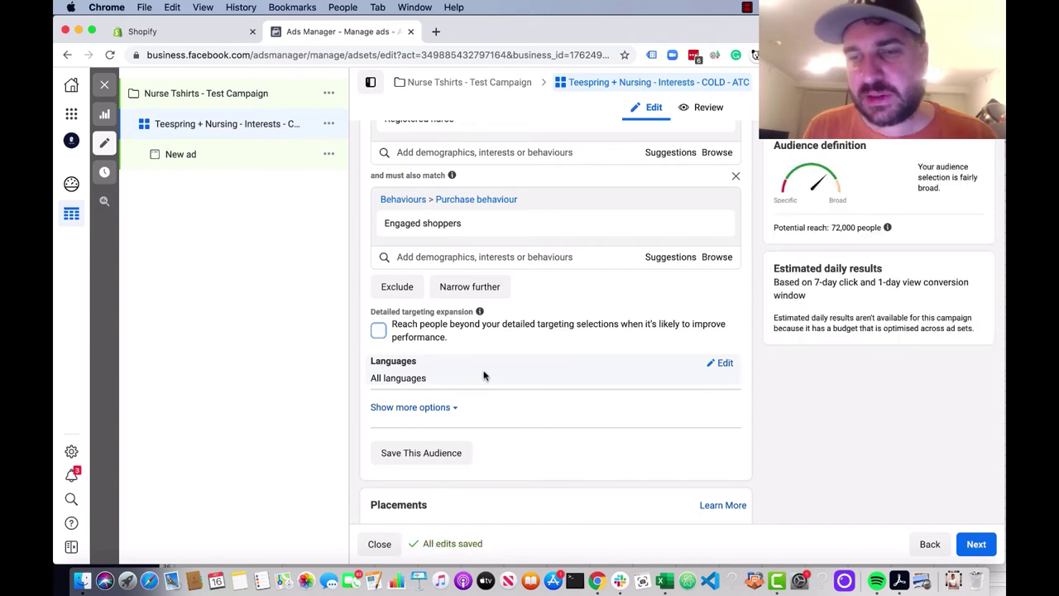
pyautogui.click(379, 331)
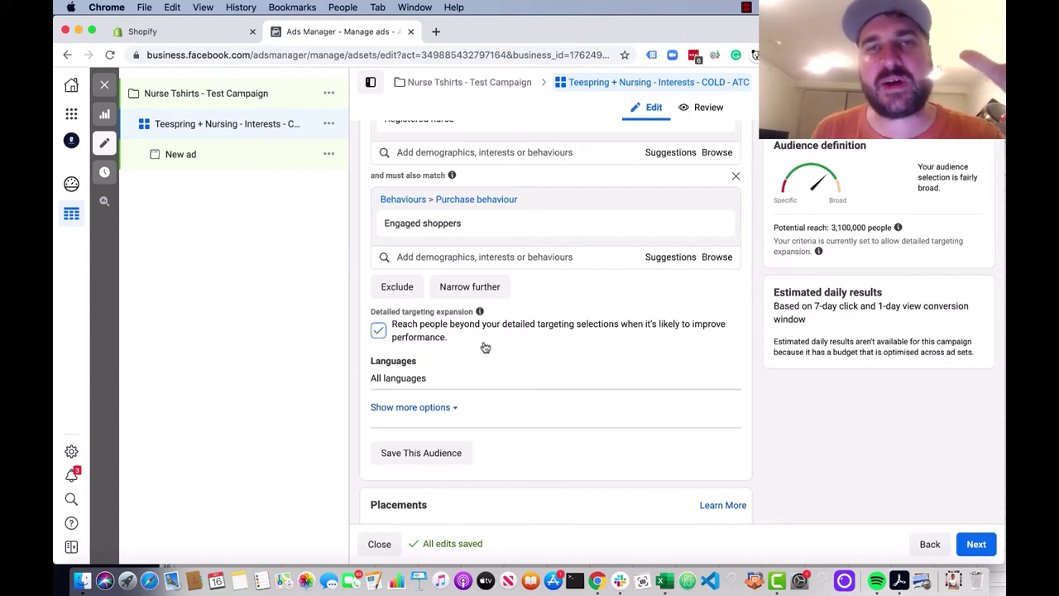
pyautogui.scroll(3, 463, 292)
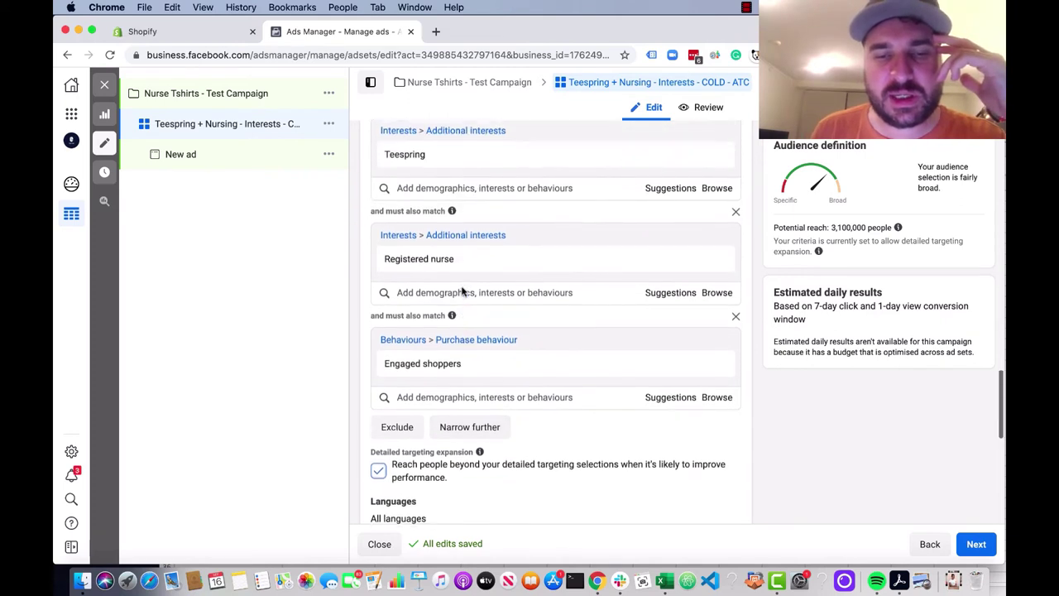
pyautogui.moveTo(719, 178)
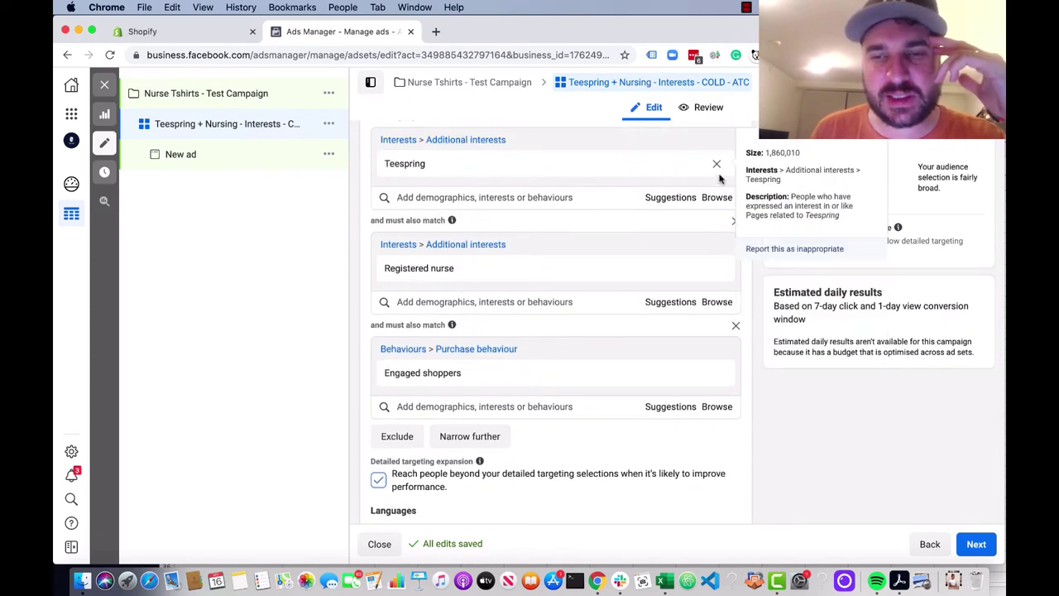
pyautogui.moveTo(567, 375)
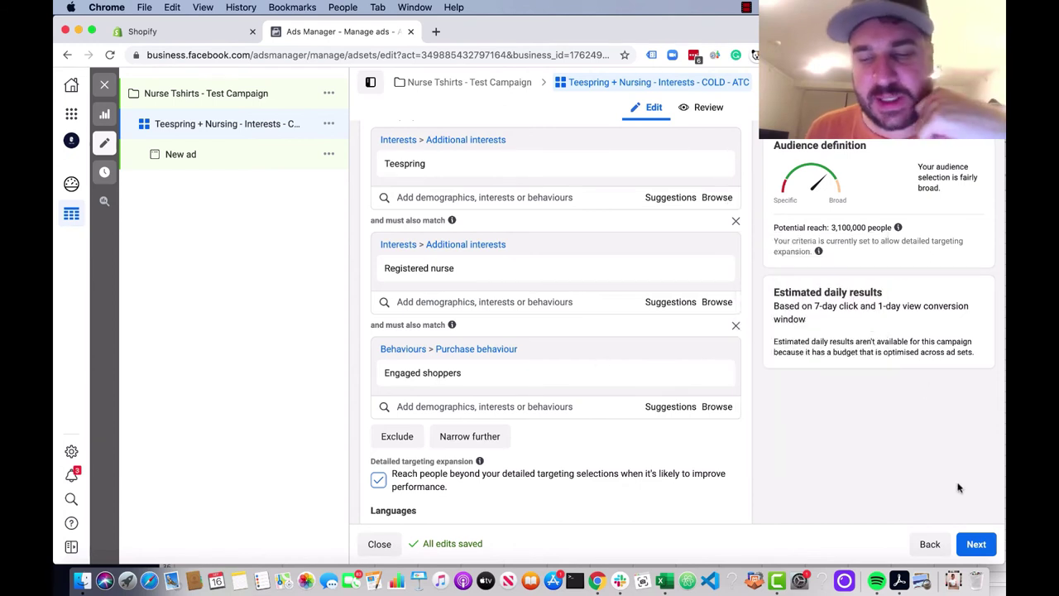
# On the ad level, run the ad from the F-Bomb Clothing Co Page with its linked Instagram account.
pyautogui.click(977, 544)
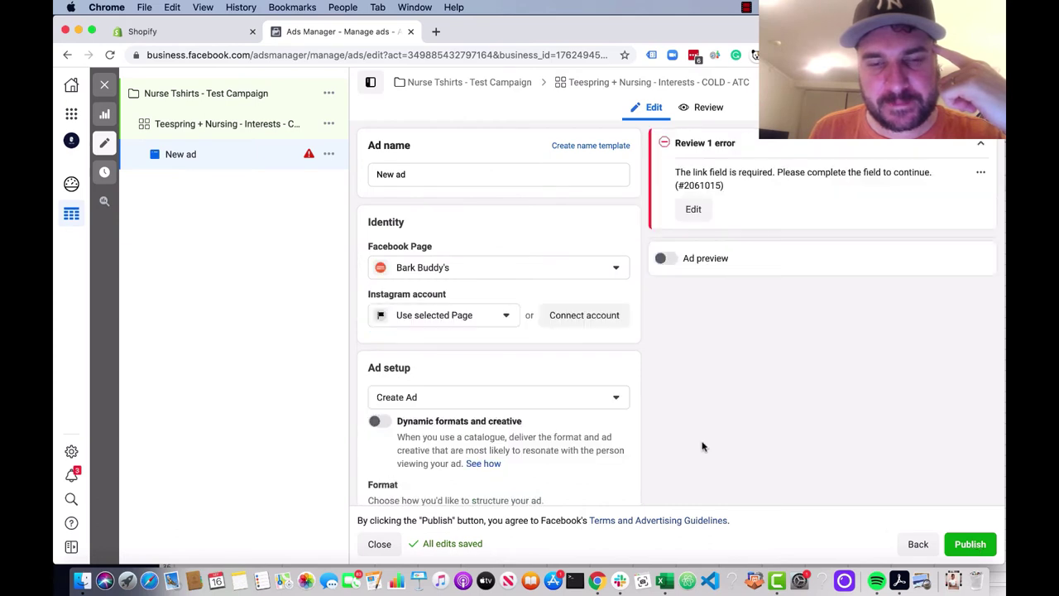
pyautogui.click(615, 269)
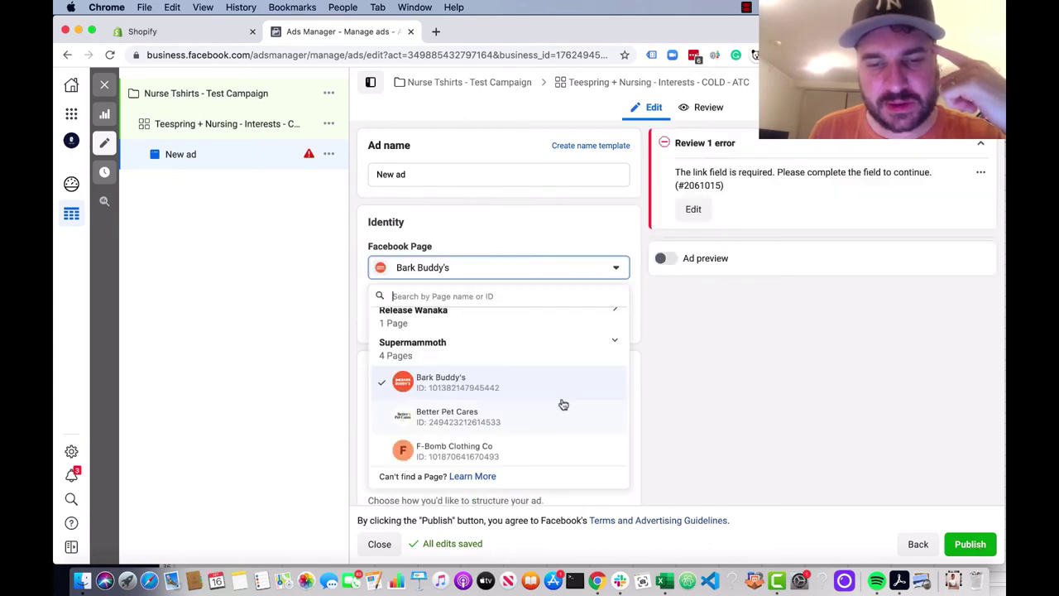
pyautogui.scroll(-2, 560, 403)
pyautogui.click(521, 391)
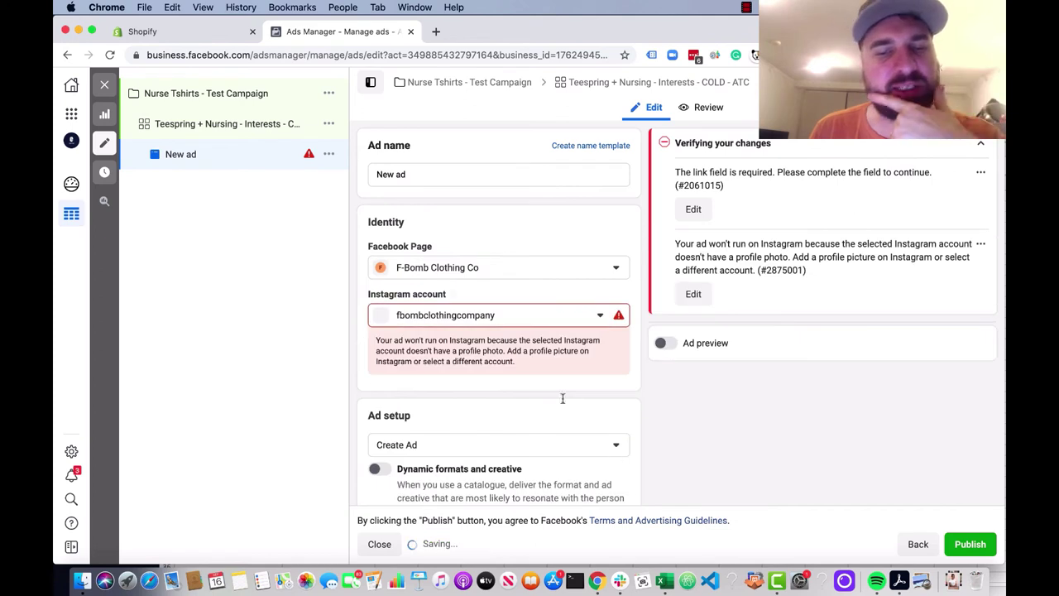
pyautogui.click(596, 316)
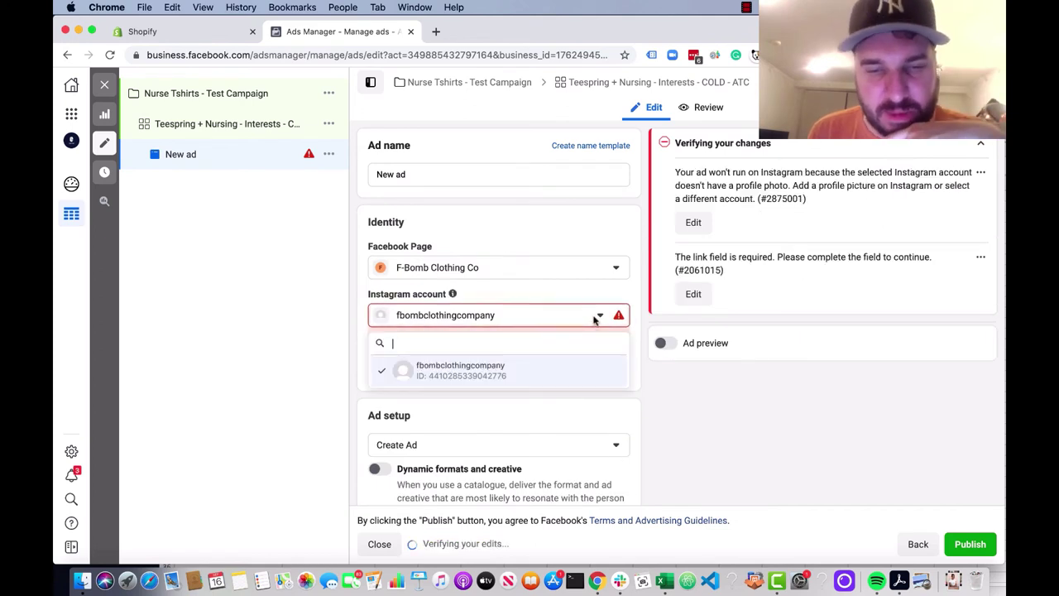
pyautogui.click(563, 371)
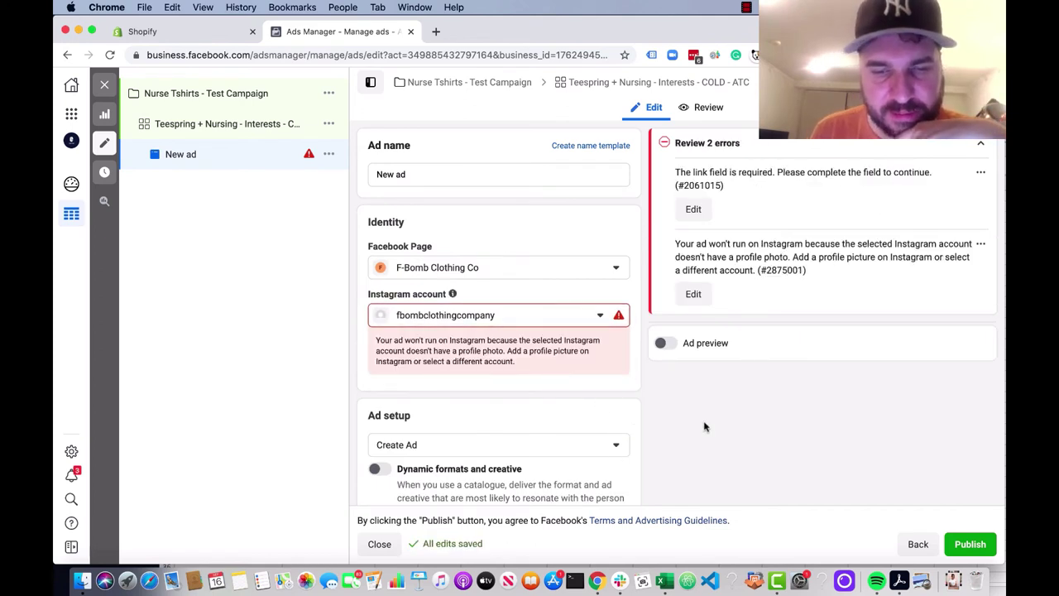
# Name the ad 'TeeSpring Nursing' and return to the ad set settings.
pyautogui.tripleClick(449, 177)
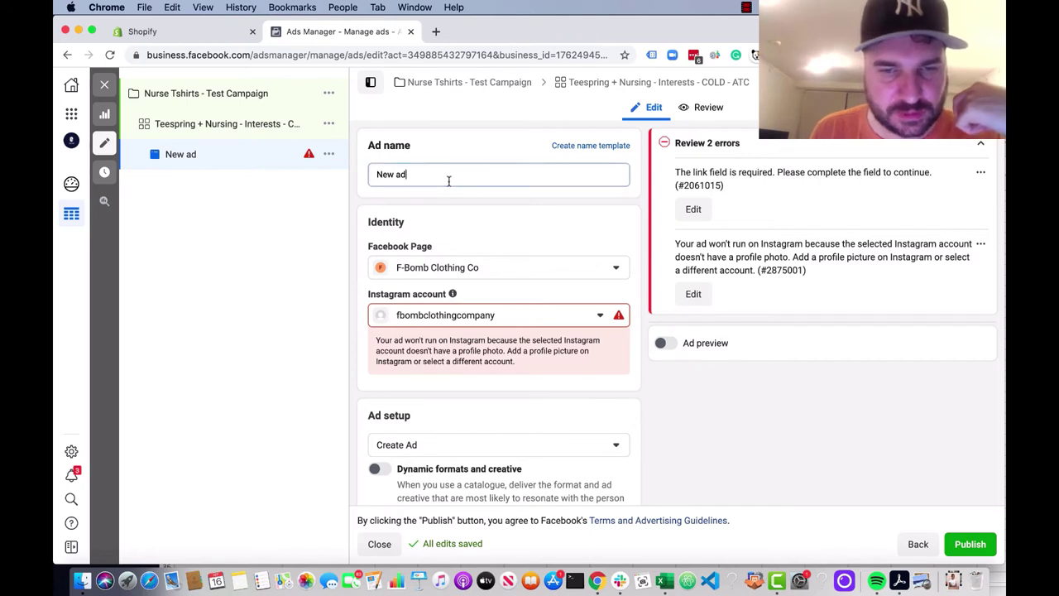
pyautogui.write('Tee')
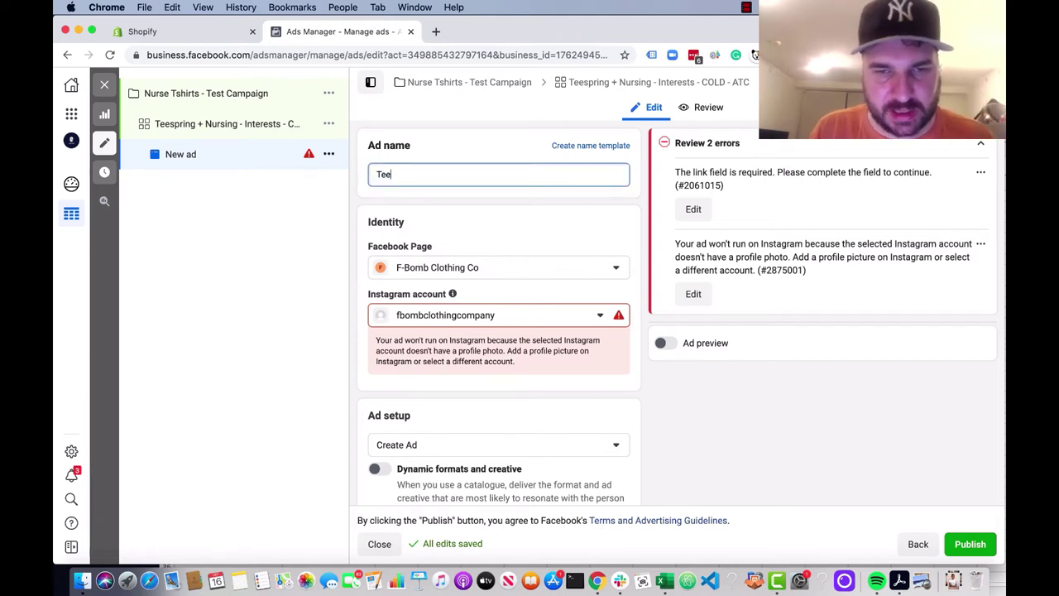
pyautogui.write('Spring ')
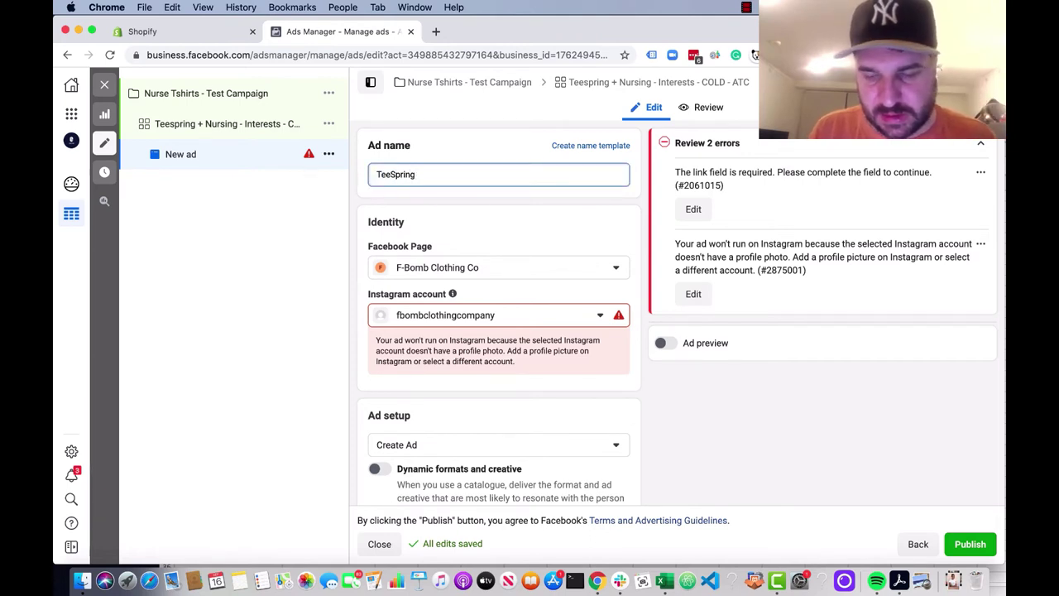
pyautogui.write('Nursing')
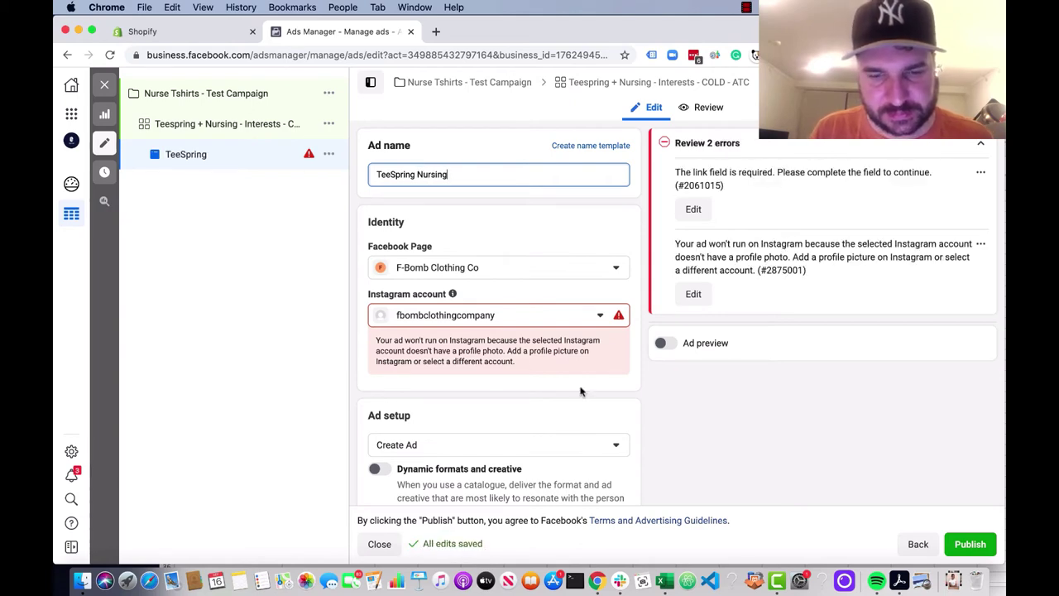
pyautogui.scroll(-10, 580, 390)
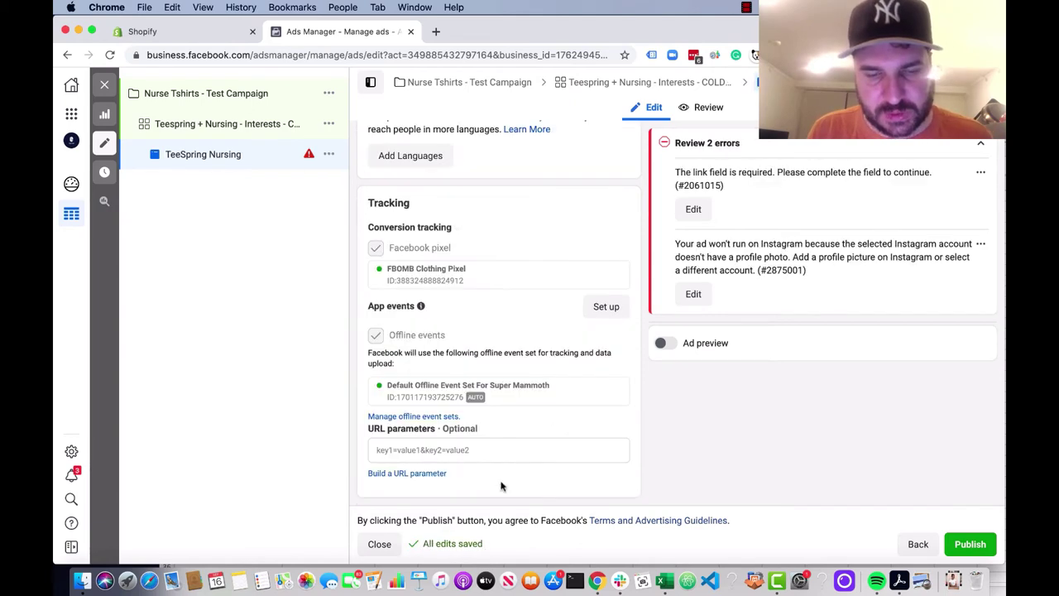
pyautogui.moveTo(484, 429)
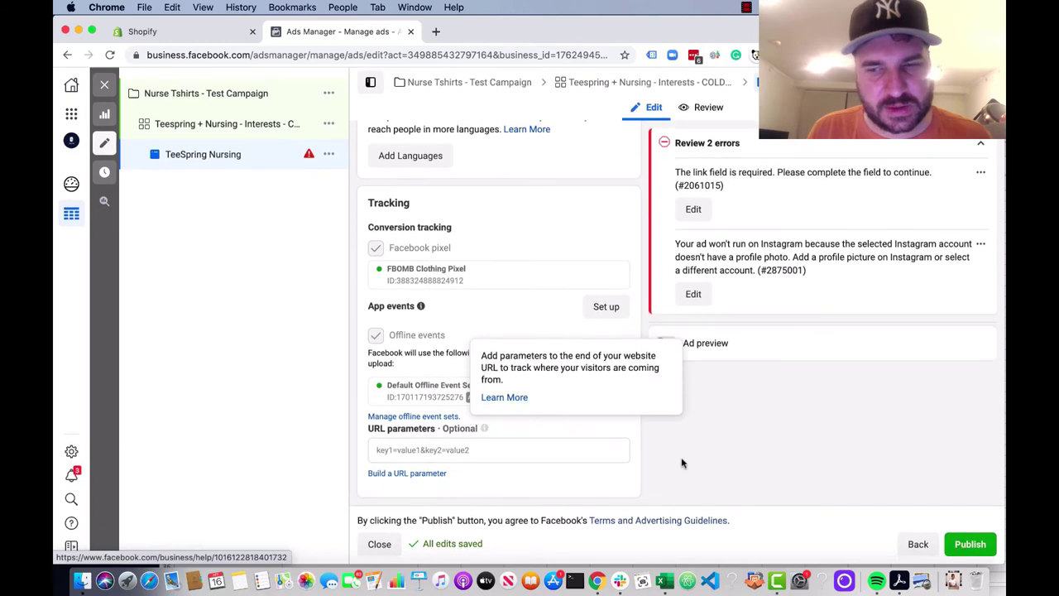
pyautogui.click(910, 543)
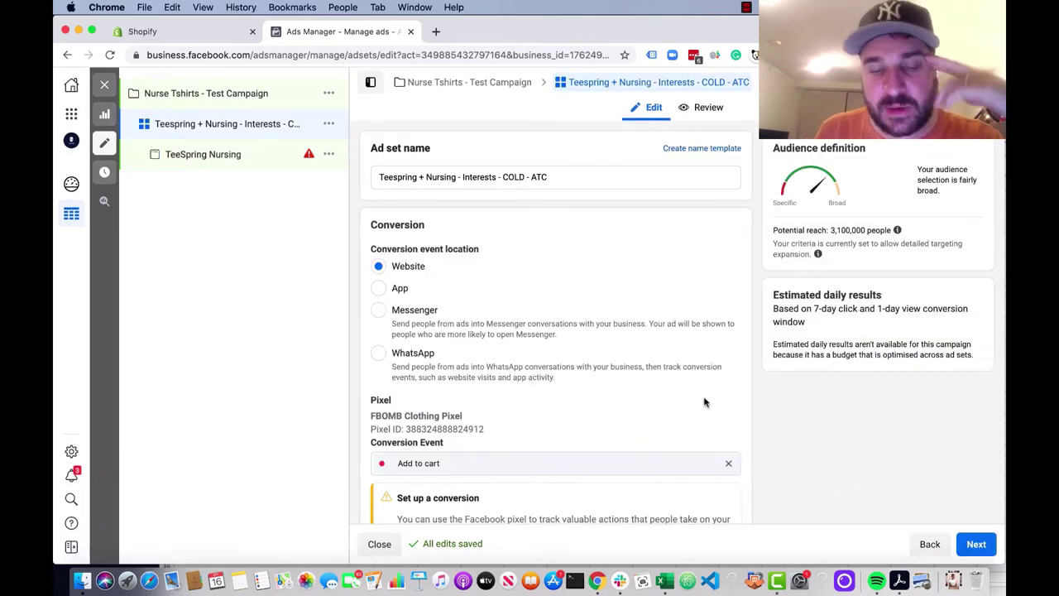
# Switch the ad set's placements to manual selection.
pyautogui.scroll(-3, 705, 401)
pyautogui.scroll(-9, 705, 401)
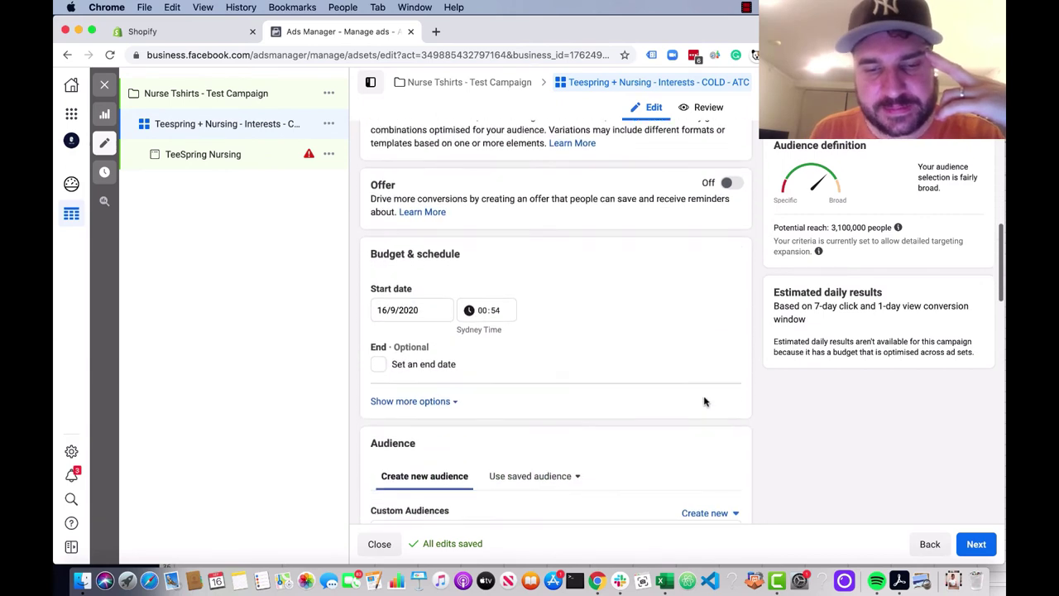
pyautogui.scroll(-3, 705, 401)
pyautogui.scroll(-10, 705, 402)
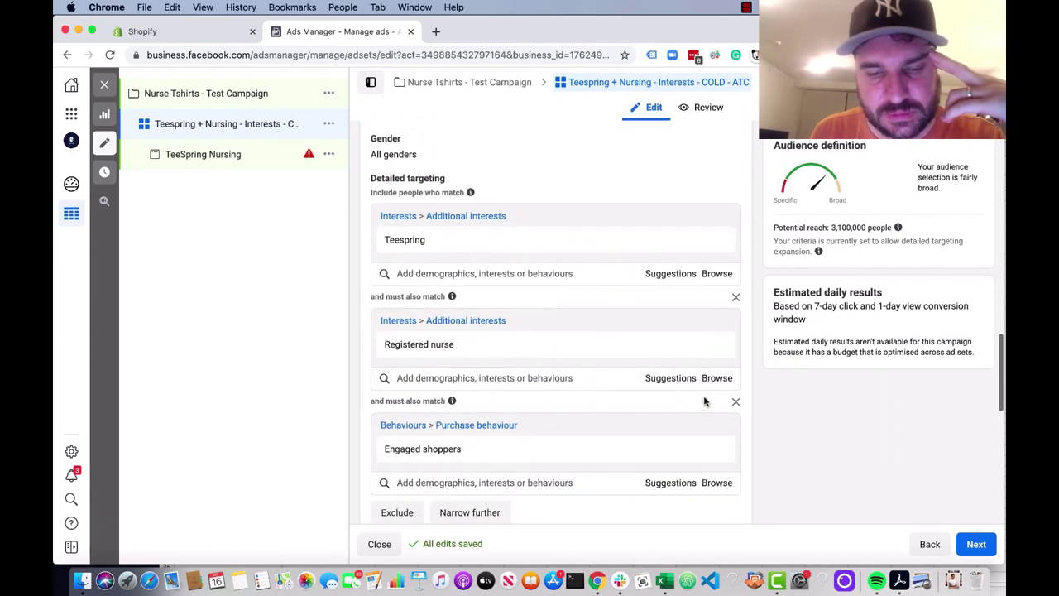
pyautogui.scroll(-5, 704, 402)
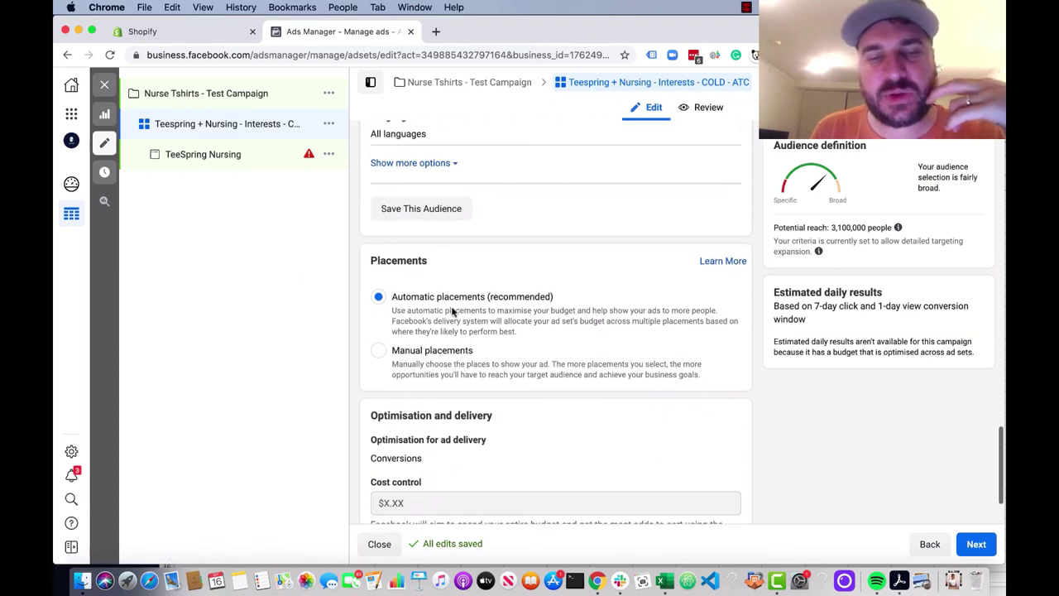
pyautogui.click(379, 352)
pyautogui.scroll(-3, 505, 464)
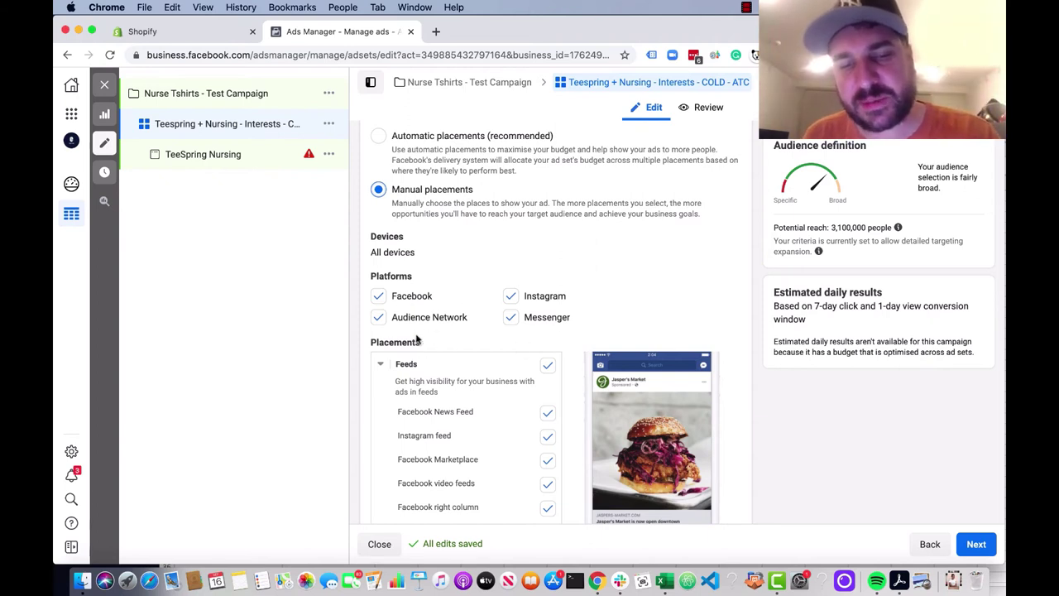
# Re-include Facebook, Audience Network and Messenger, then revert to Automatic placements and proceed to the ad.
pyautogui.click(511, 319)
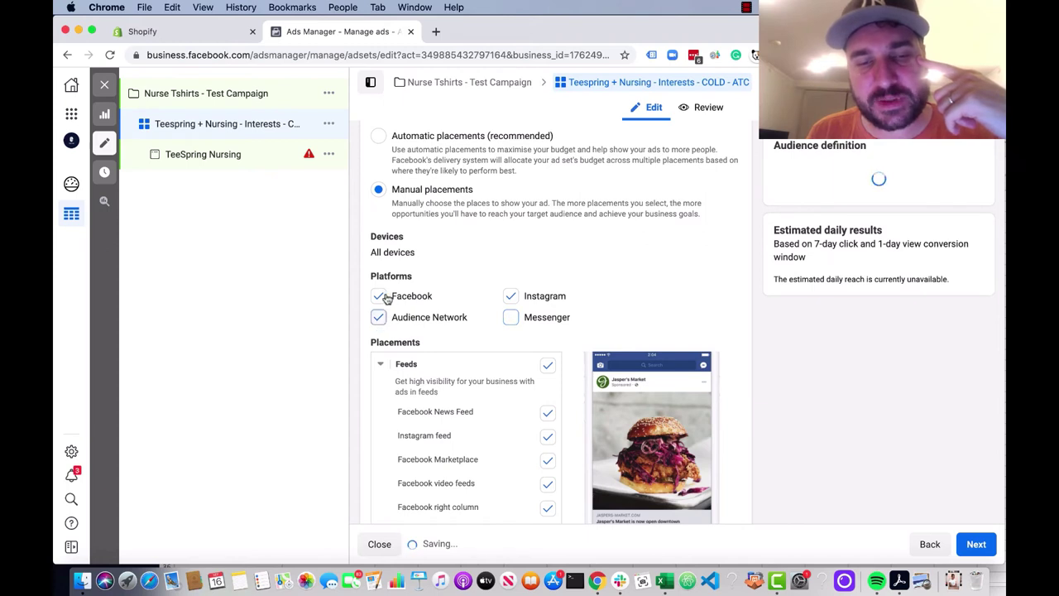
pyautogui.click(379, 317)
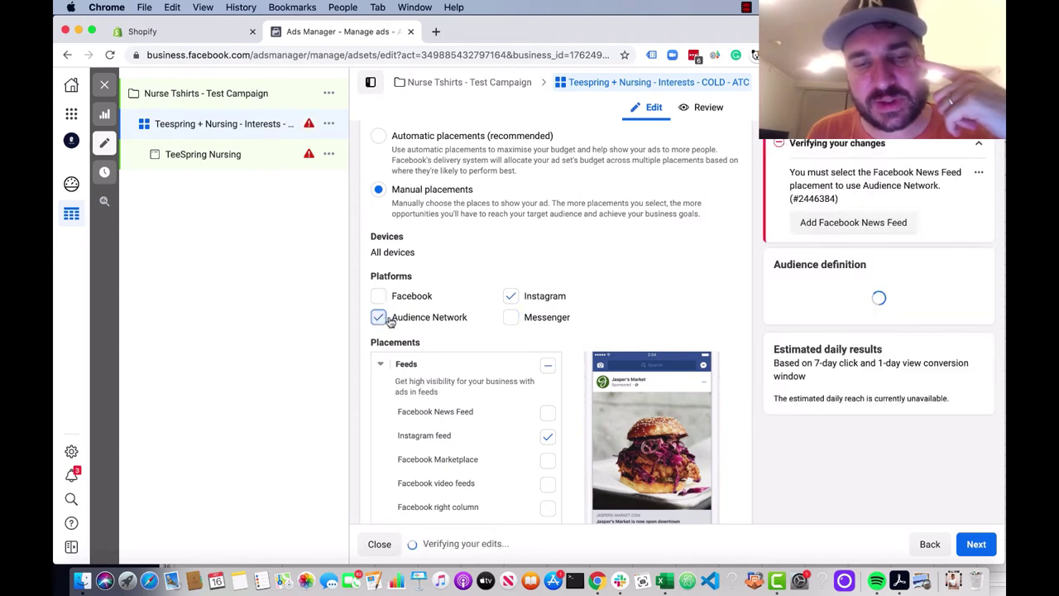
pyautogui.click(378, 318)
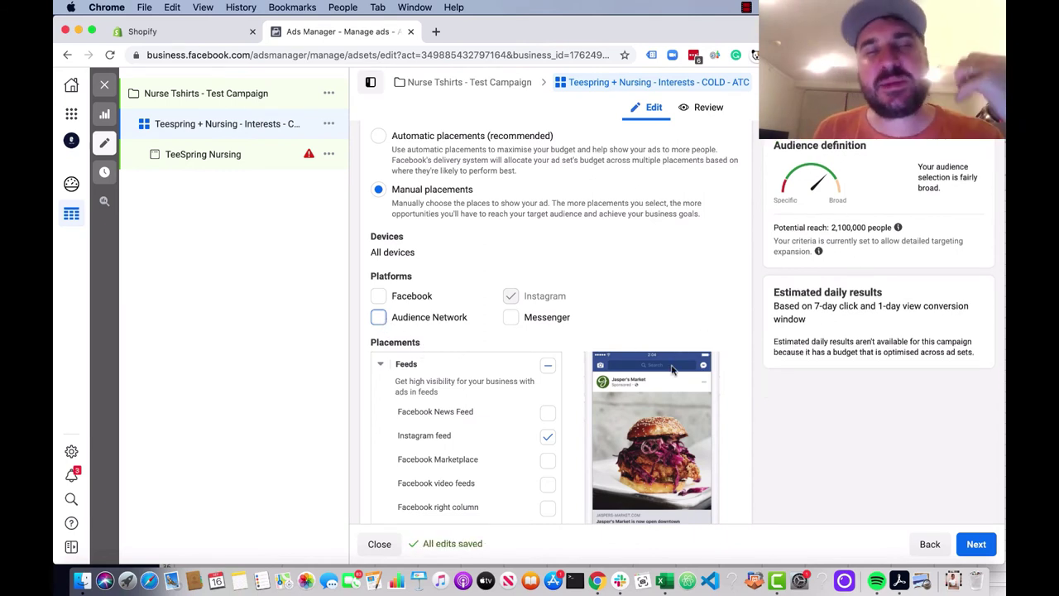
pyautogui.click(512, 320)
pyautogui.click(379, 302)
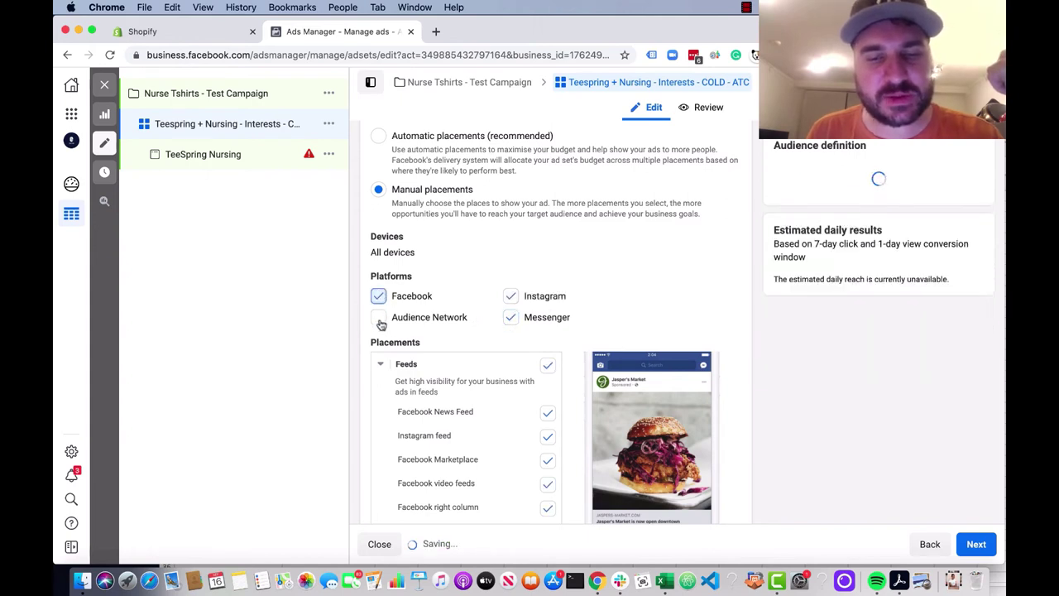
pyautogui.click(466, 321)
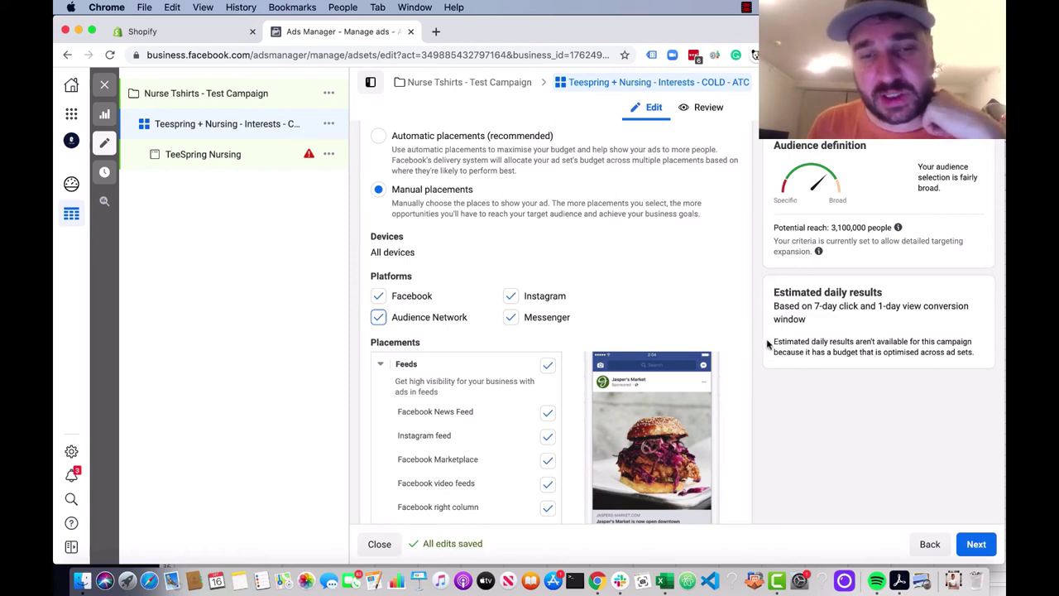
pyautogui.click(380, 141)
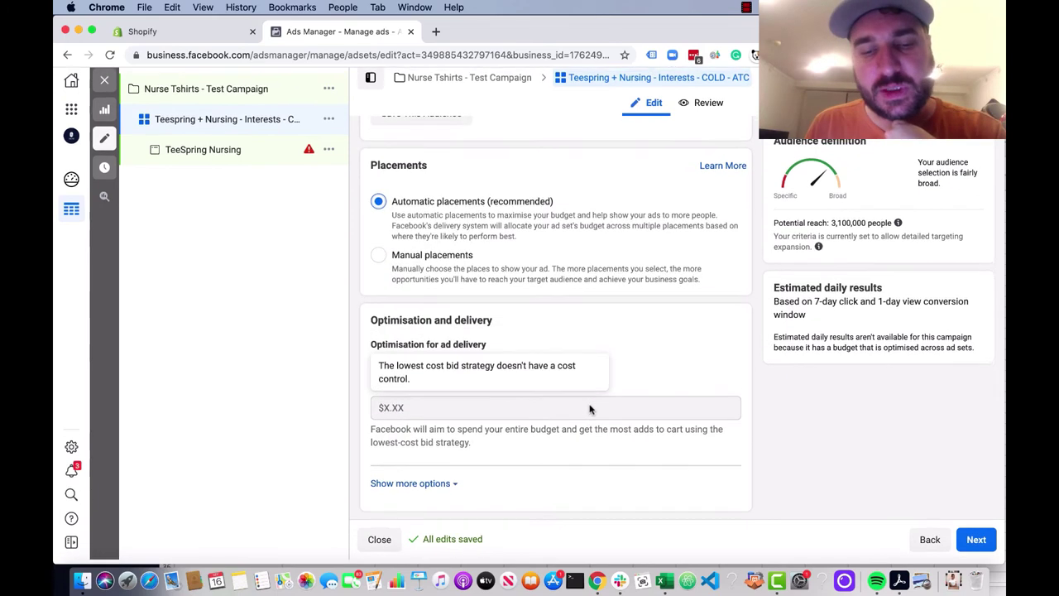
pyautogui.click(977, 544)
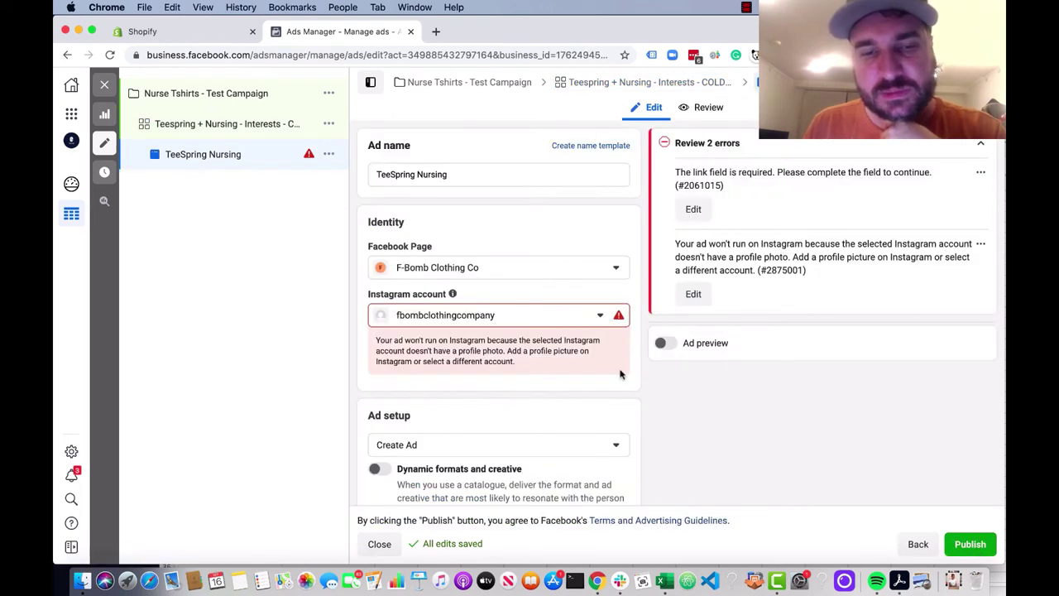
# Set the selfie milkshake t-shirt video as the ad's video and play its Feeds preview.
pyautogui.scroll(-9, 531, 420)
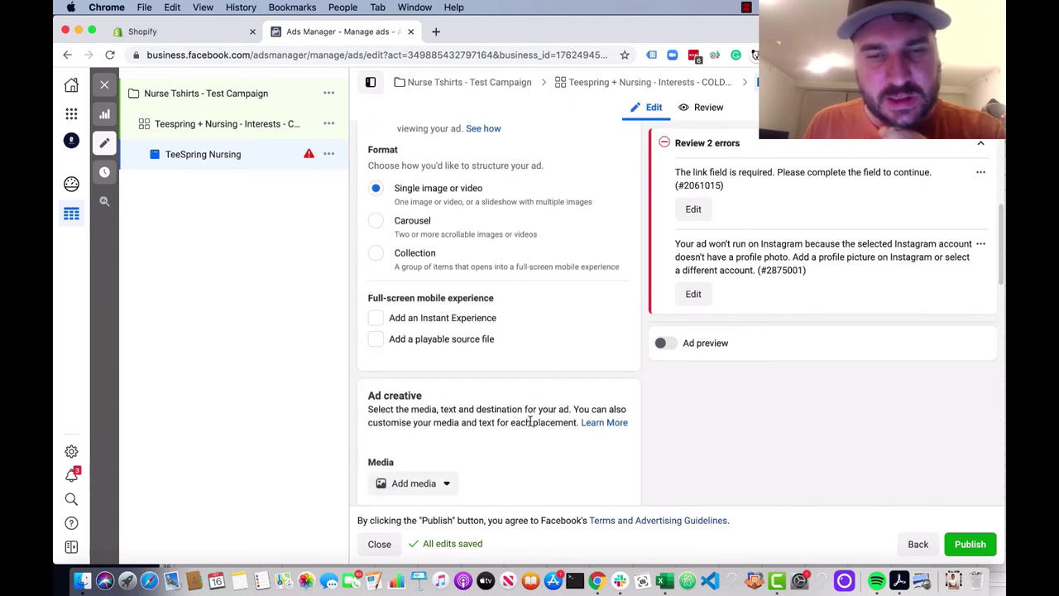
pyautogui.scroll(1, 531, 423)
pyautogui.scroll(5, 530, 424)
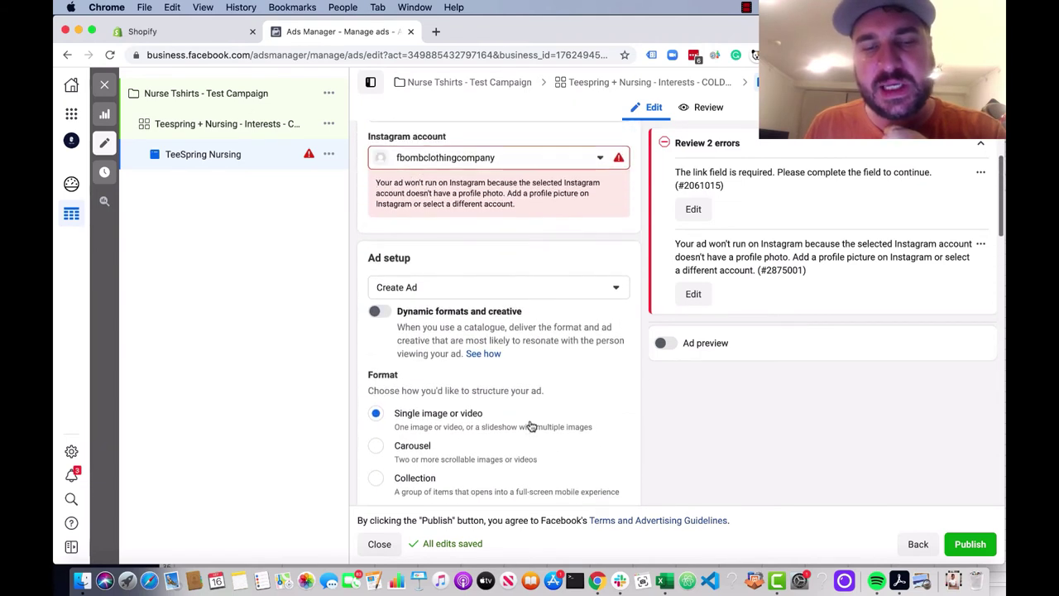
pyautogui.scroll(-10, 530, 424)
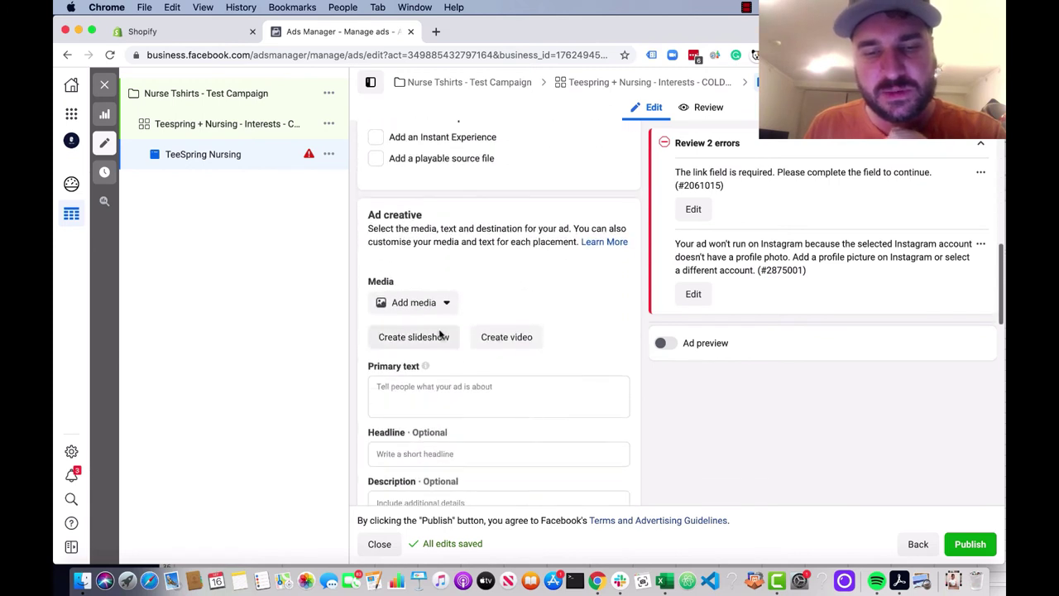
pyautogui.click(419, 303)
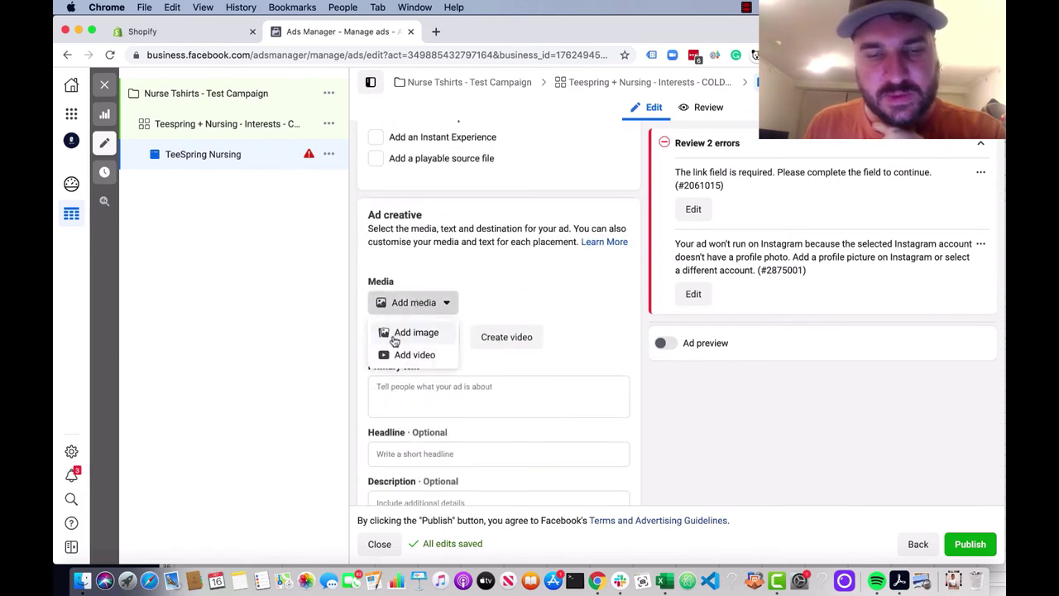
pyautogui.click(427, 358)
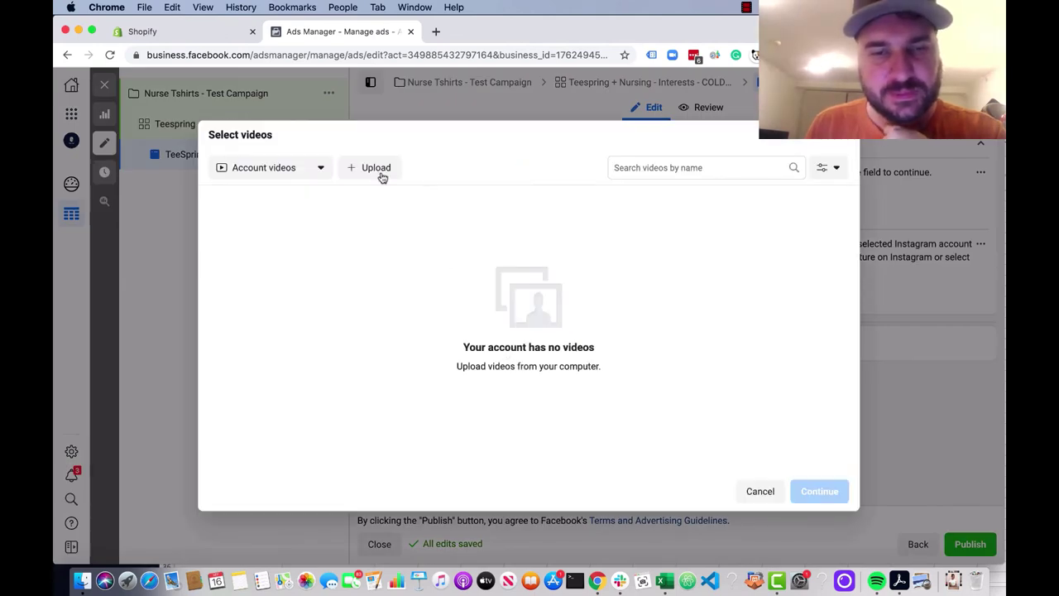
pyautogui.click(377, 169)
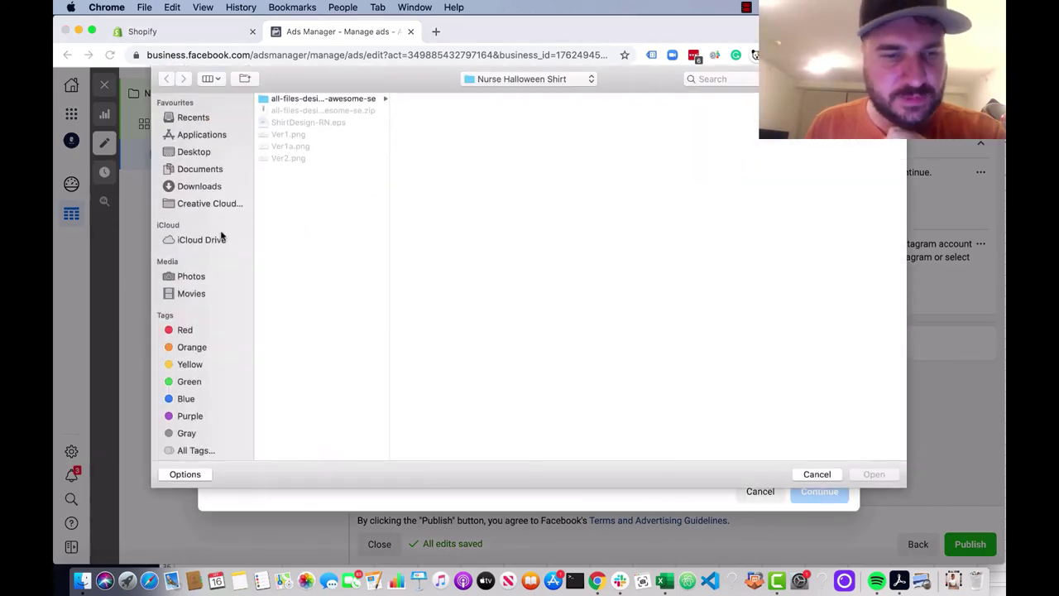
pyautogui.click(196, 185)
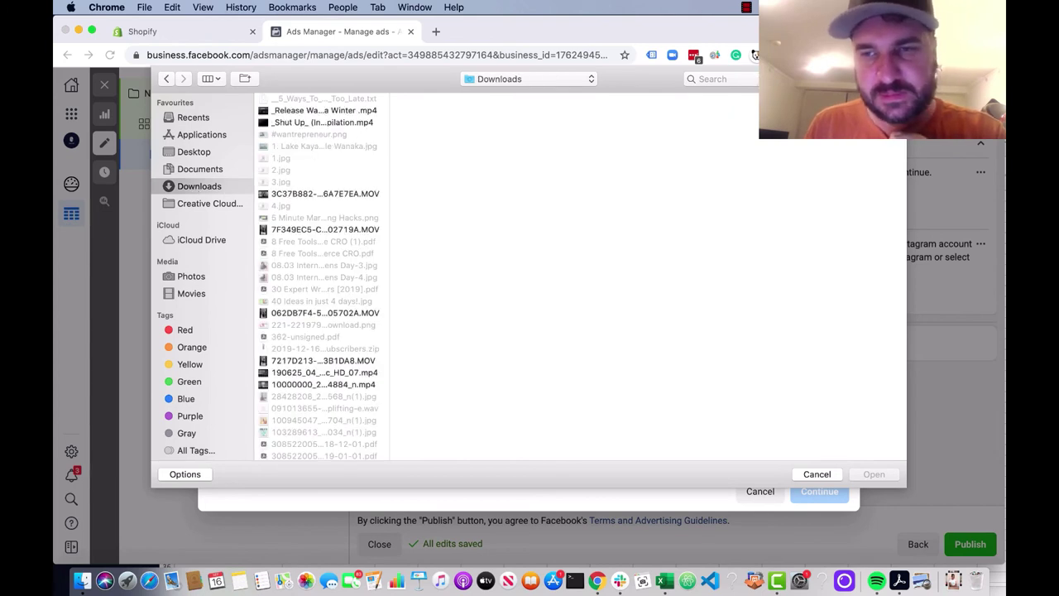
pyautogui.click(817, 474)
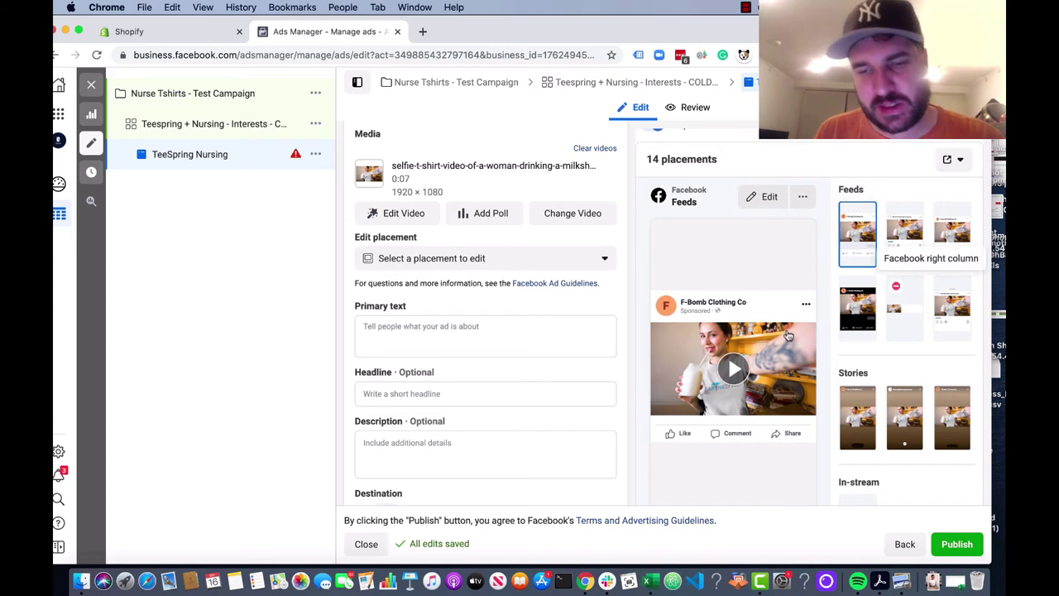
pyautogui.click(741, 372)
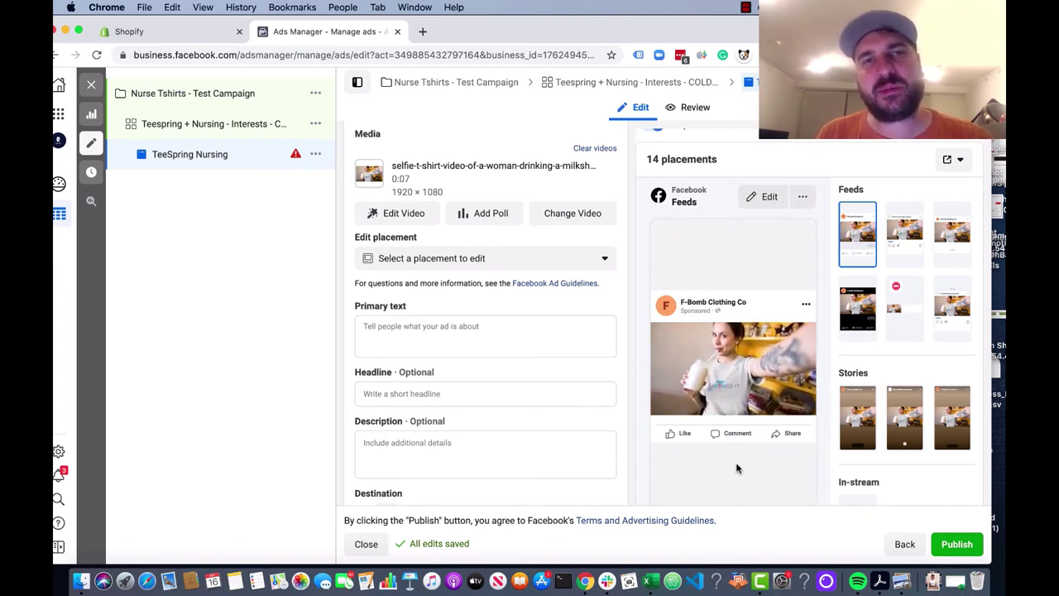
pyautogui.click(423, 32)
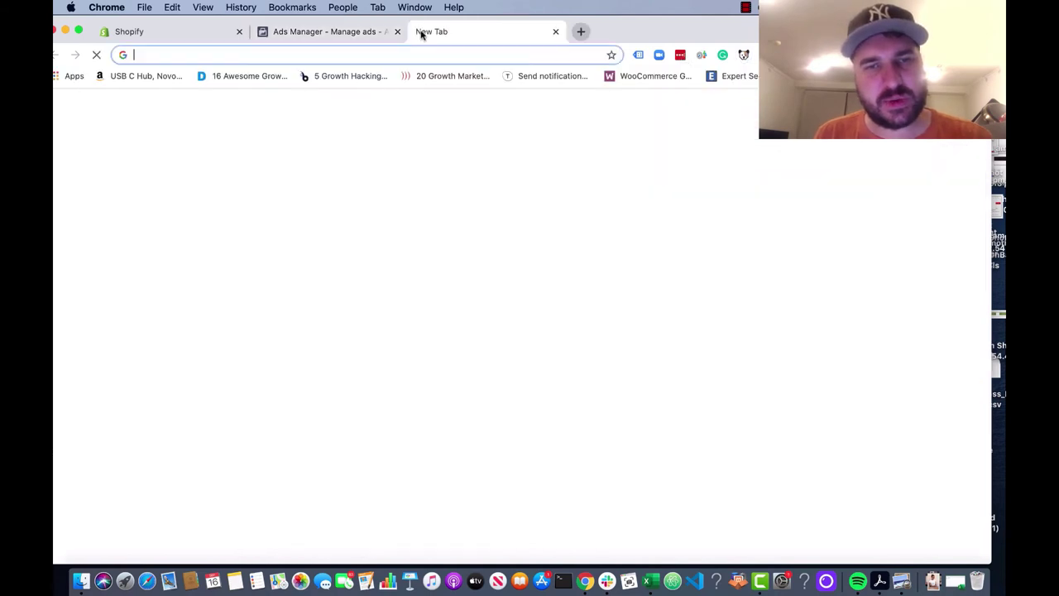
# On placeit.net, search mockups for 'video' and open the milkshake selfie t-shirt template.
pyautogui.write('place')
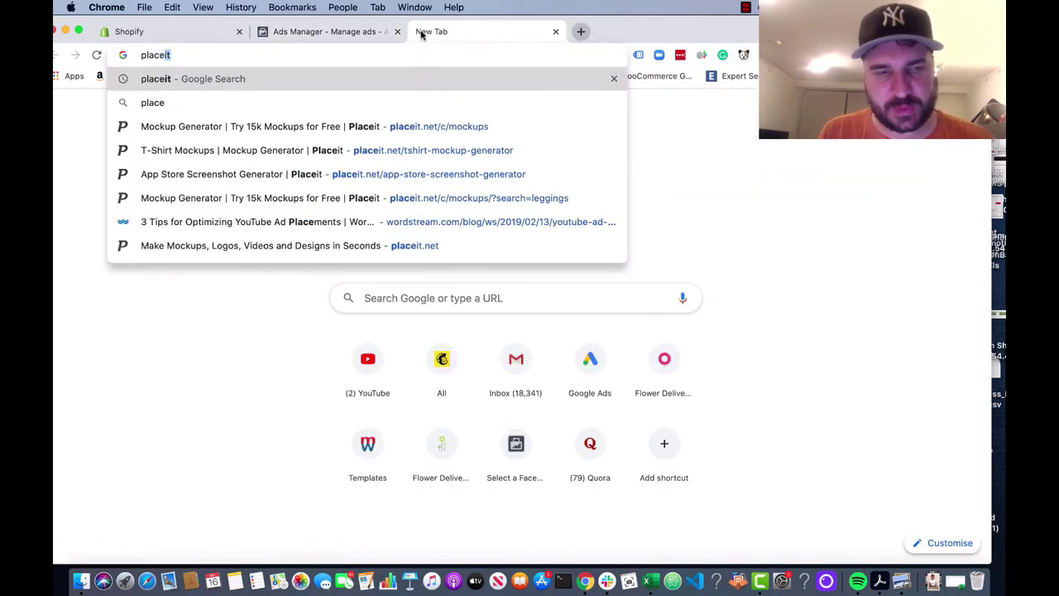
pyautogui.press('Return')
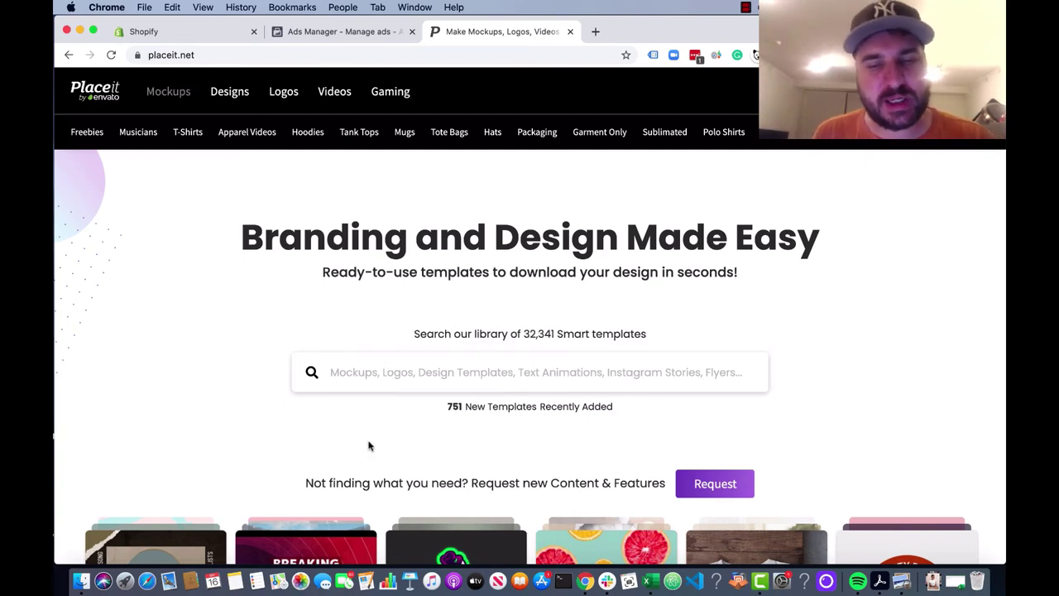
pyautogui.scroll(-6, 369, 447)
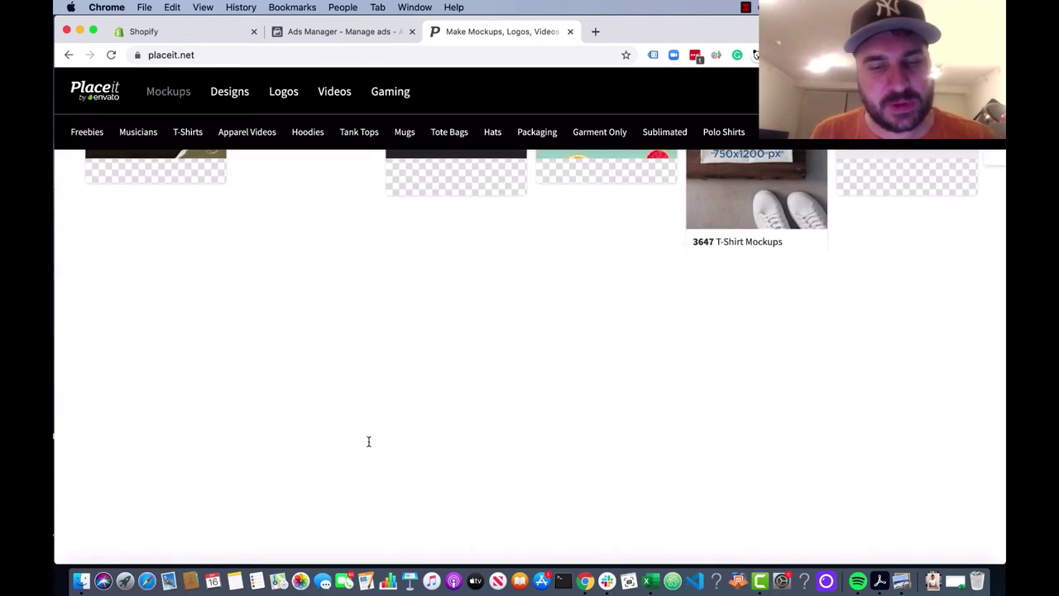
pyautogui.scroll(2, 361, 440)
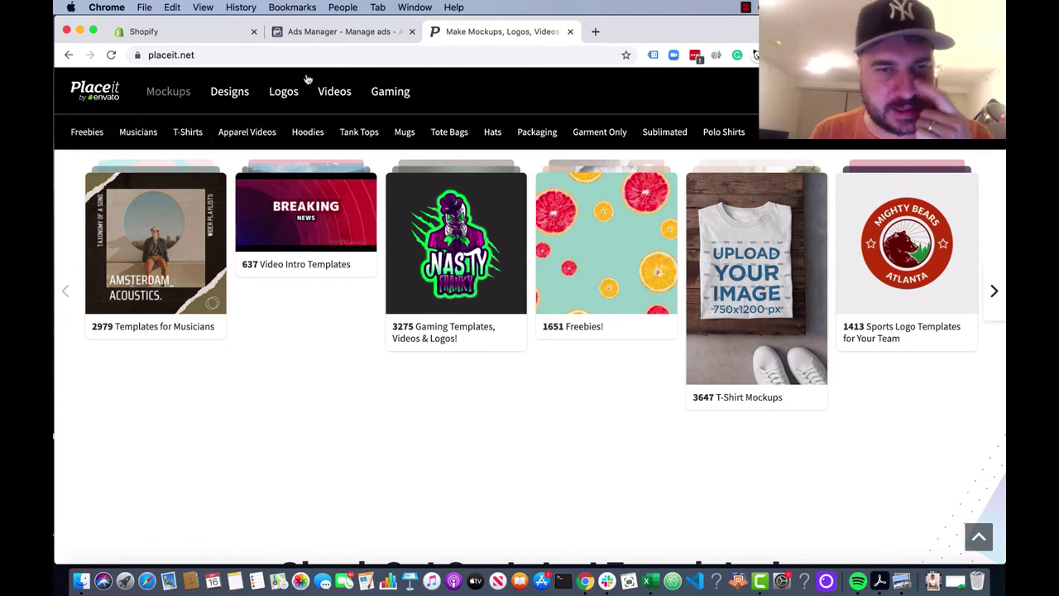
pyautogui.click(183, 99)
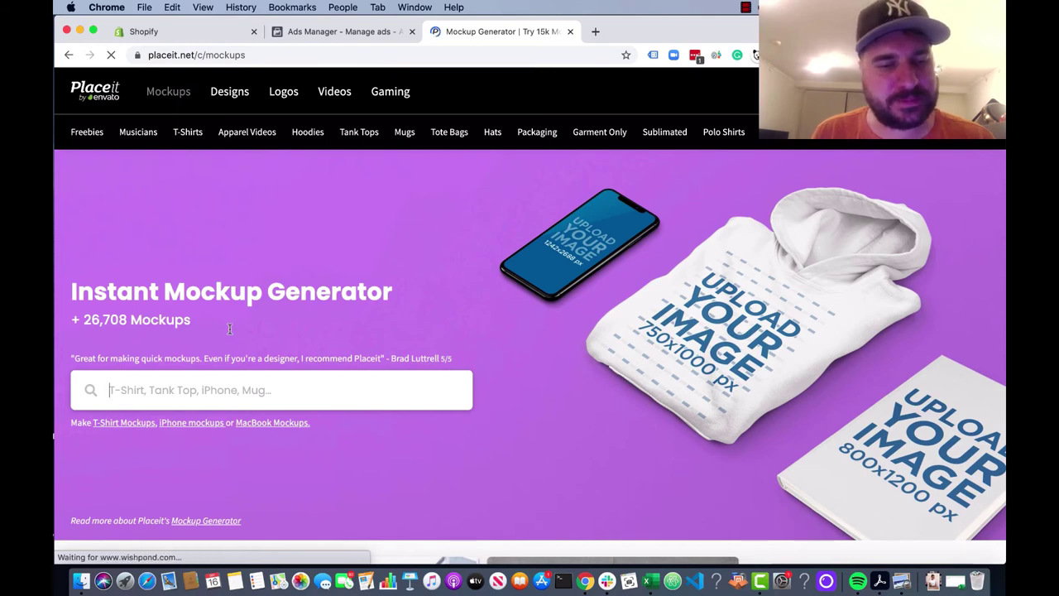
pyautogui.write('video')
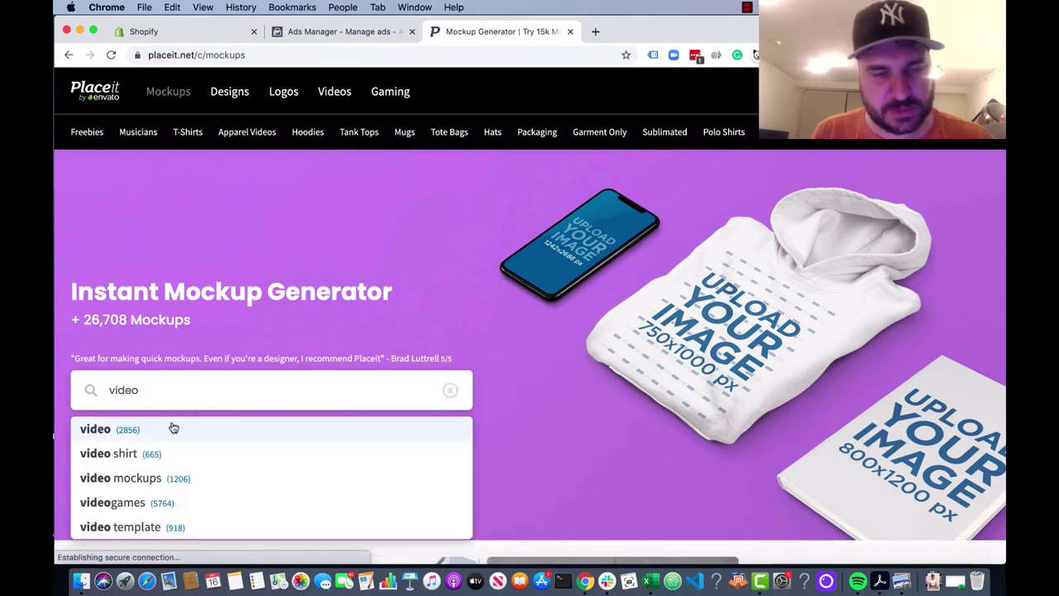
pyautogui.click(158, 431)
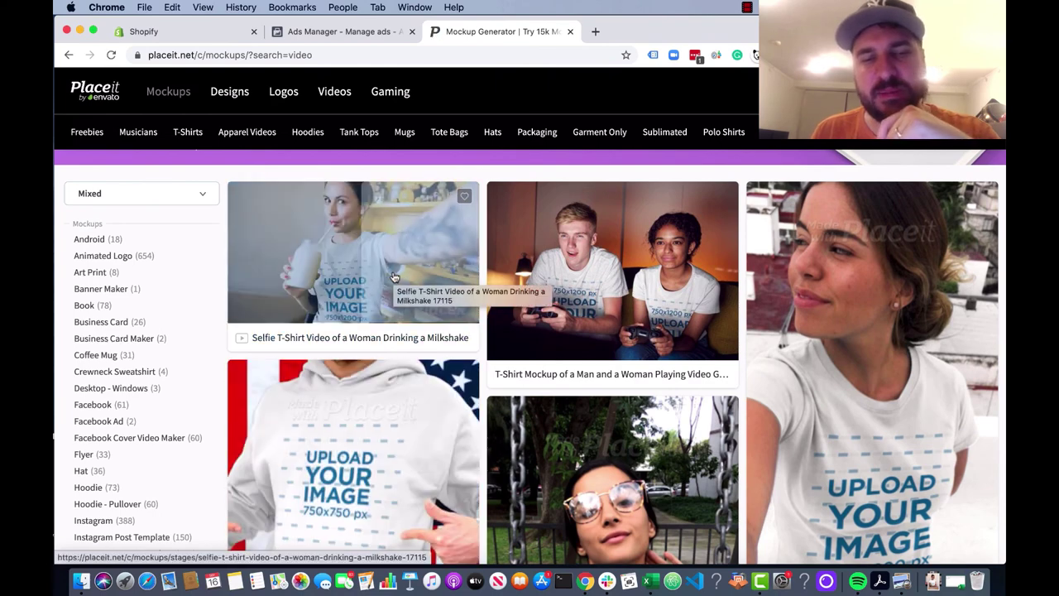
pyautogui.moveTo(614, 24); pyautogui.dragTo(614, 337)
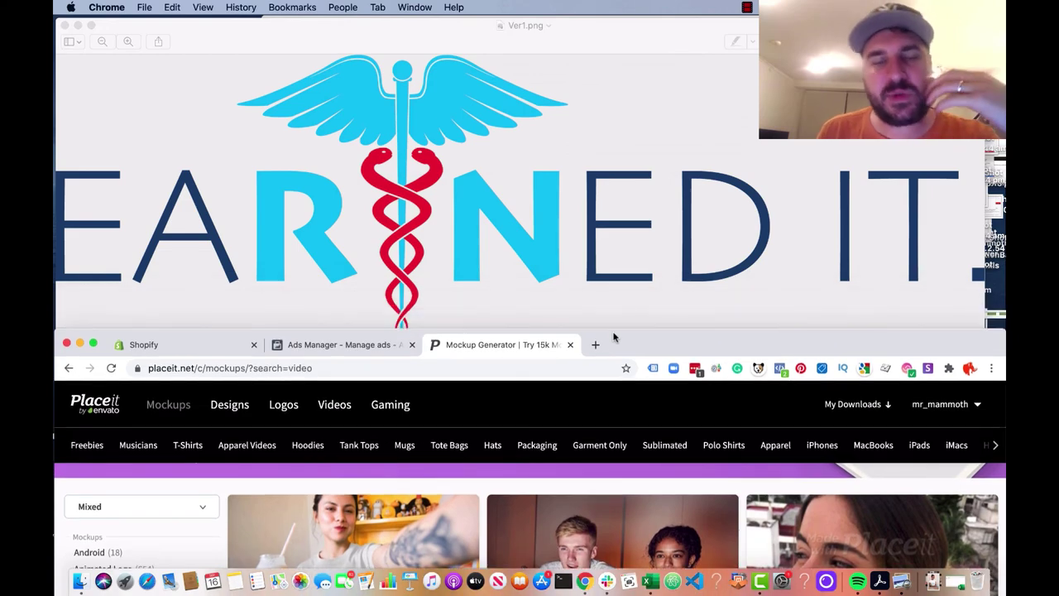
pyautogui.moveTo(614, 337); pyautogui.dragTo(628, 8)
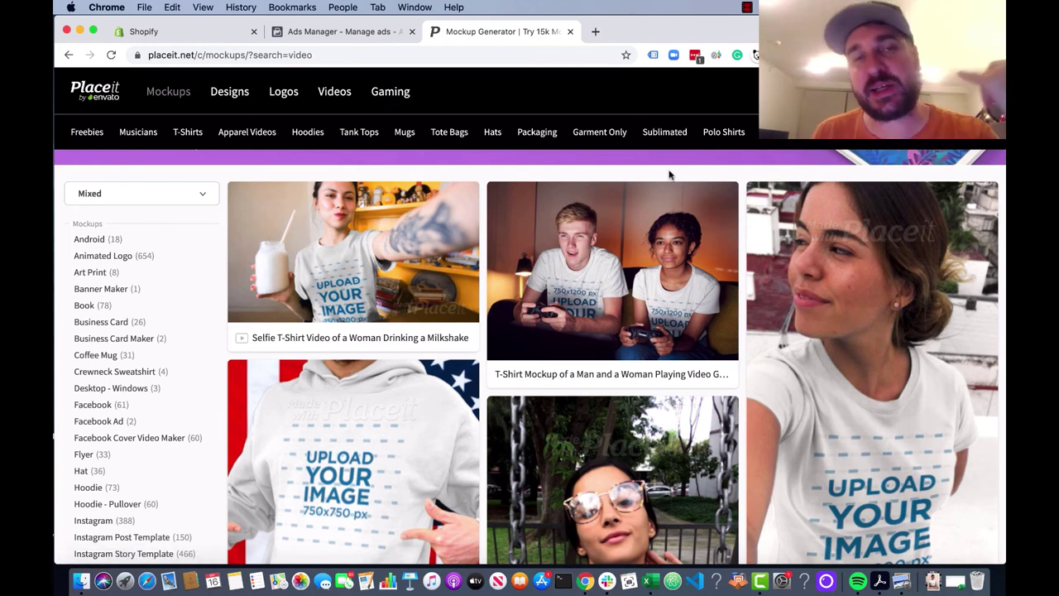
pyautogui.click(357, 271)
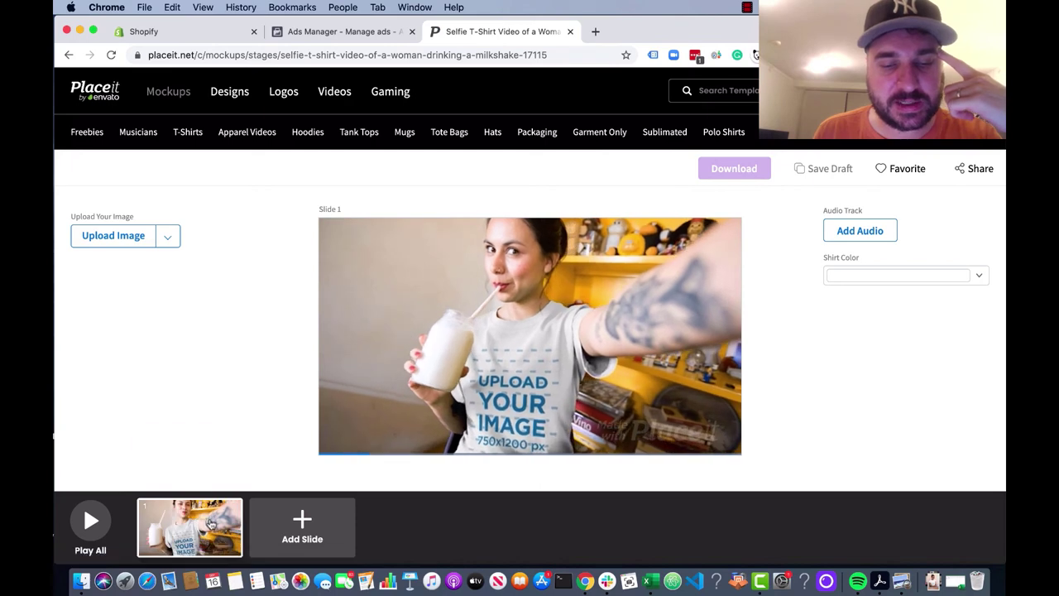
# Upload the Ver1.png EARNED IT logo from the Desktop into the Placeit milkshake template.
pyautogui.click(122, 238)
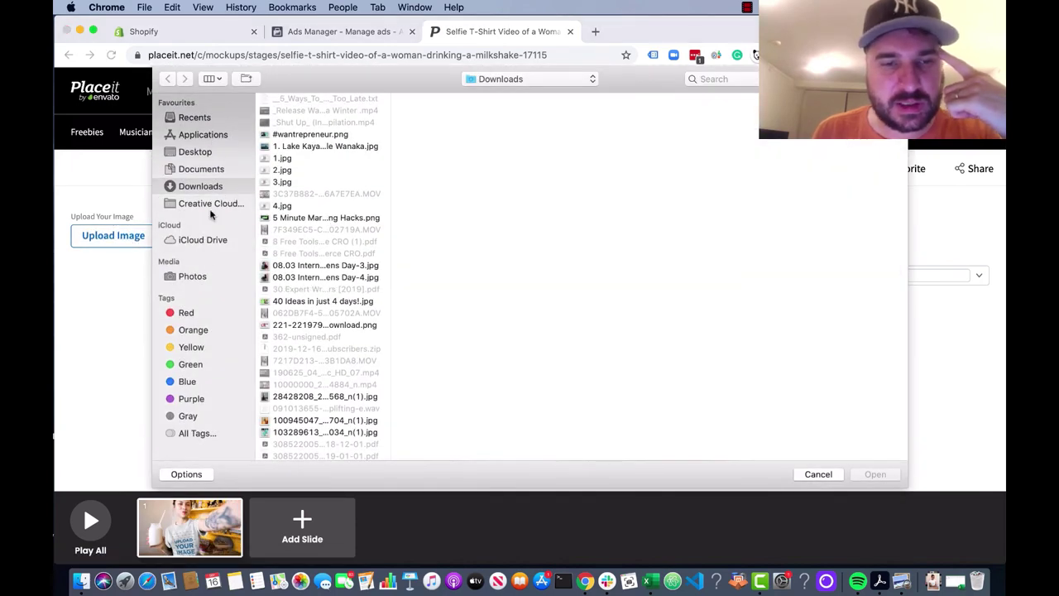
pyautogui.click(206, 154)
pyautogui.scroll(-10, 314, 311)
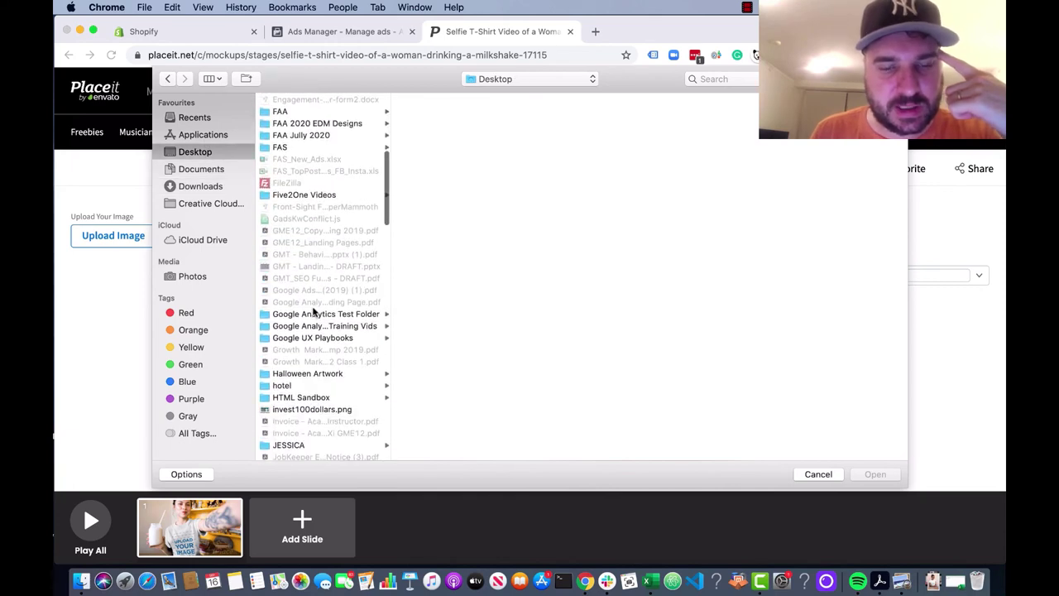
pyautogui.click(570, 136)
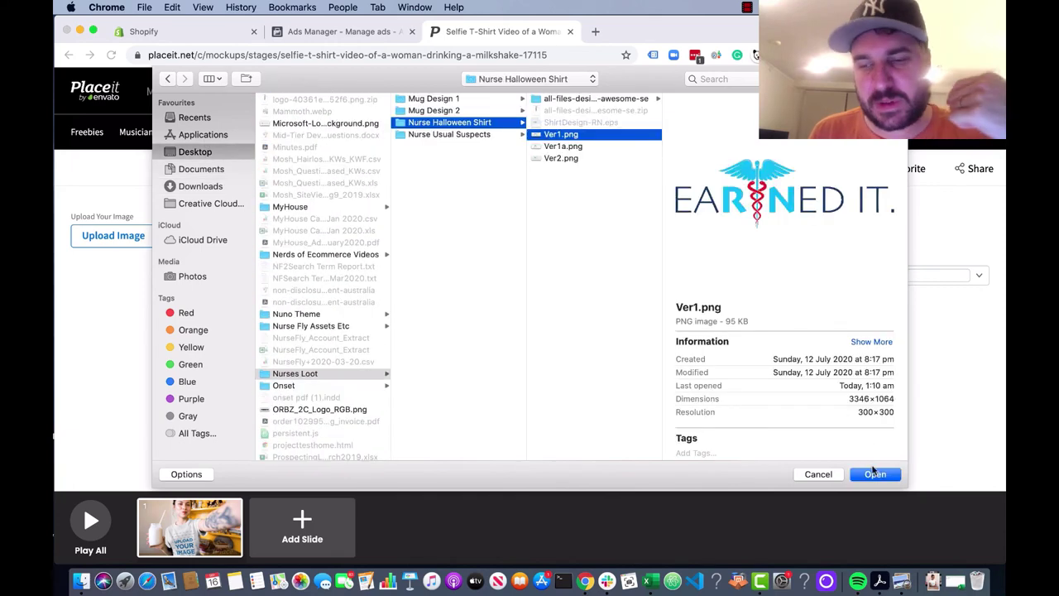
pyautogui.click(874, 473)
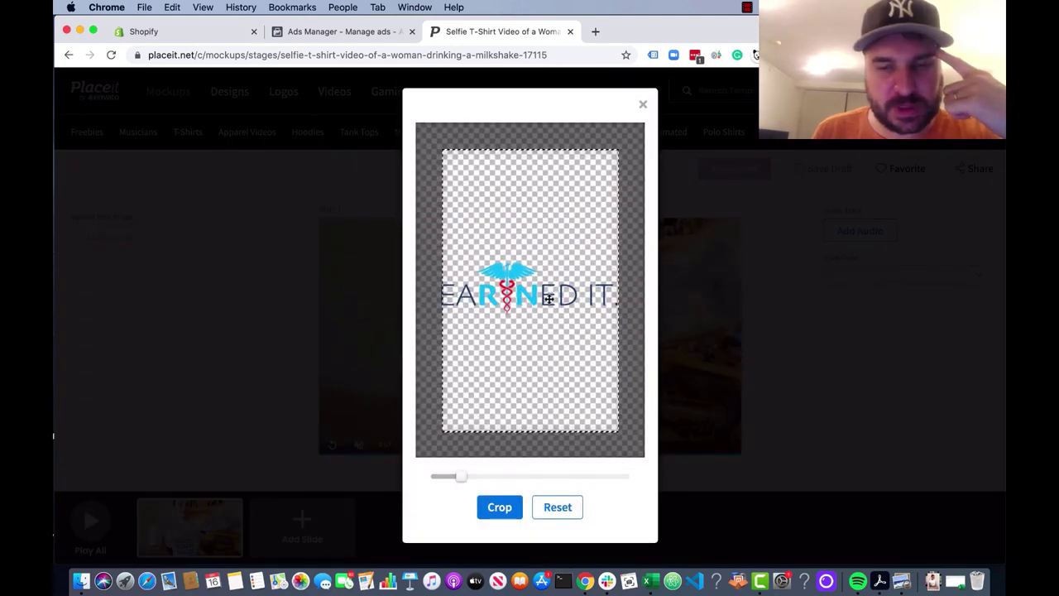
# Position the logo higher on the shirt, crop it, and render the full video preview.
pyautogui.moveTo(541, 295); pyautogui.dragTo(564, 203)
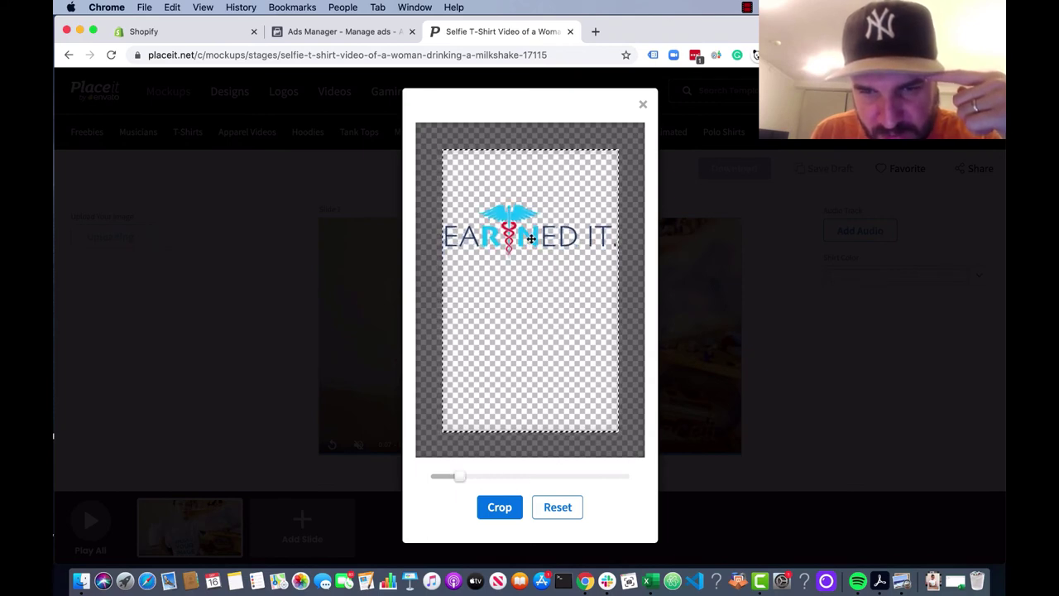
pyautogui.moveTo(531, 238); pyautogui.dragTo(646, 403)
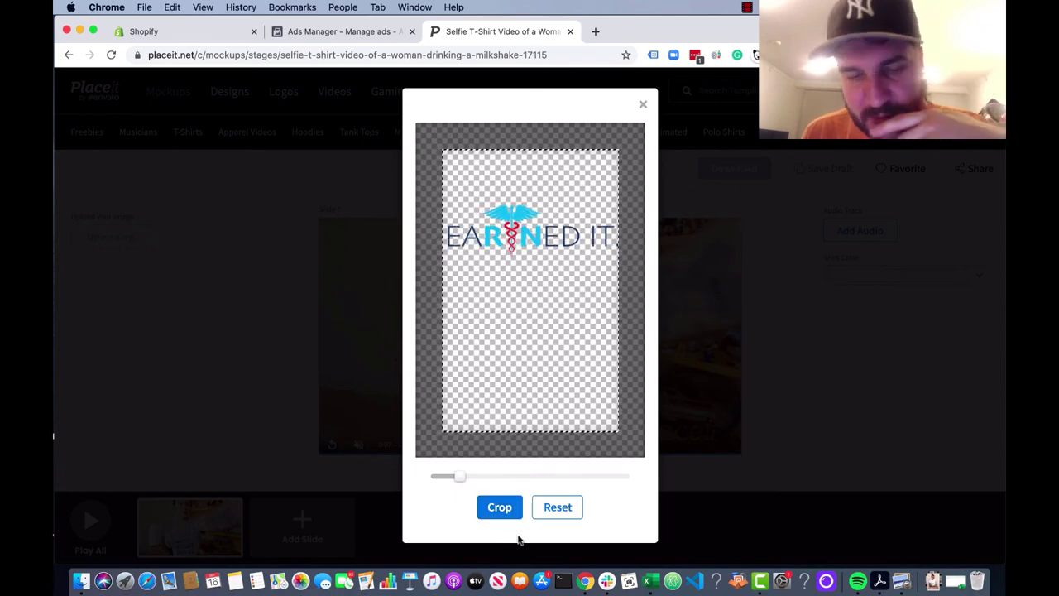
pyautogui.click(498, 507)
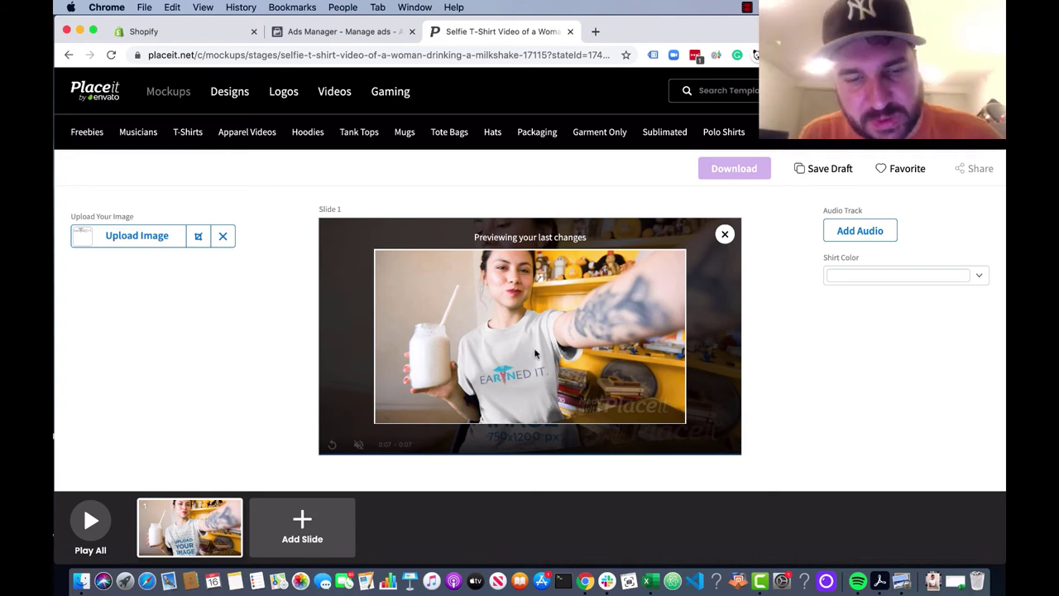
pyautogui.moveTo(160, 548)
pyautogui.click(103, 524)
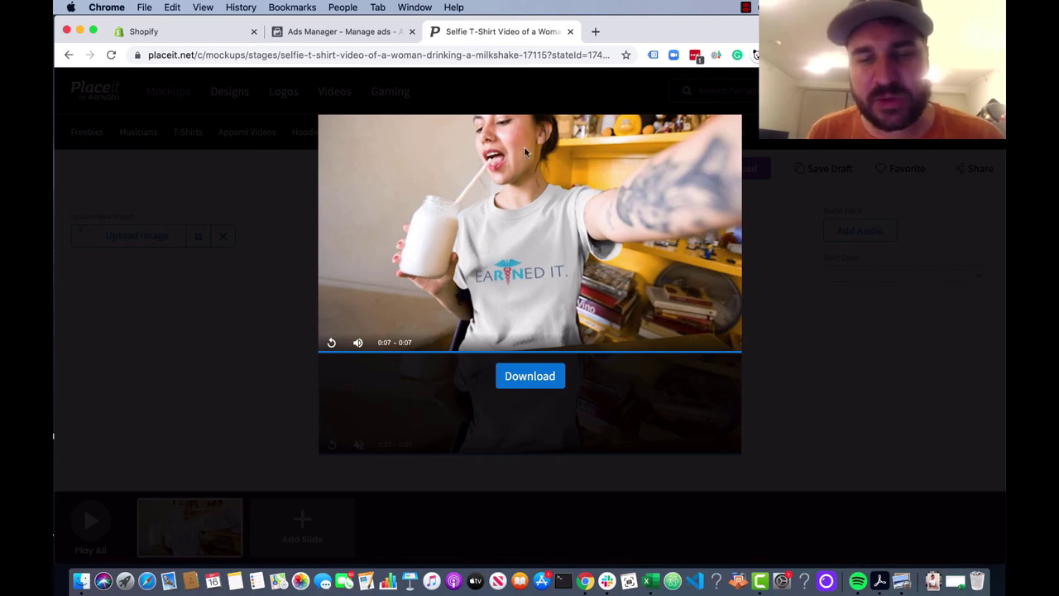
# Close the finished Placeit video preview and go back to the TeeSpring Nursing ad editor.
pyautogui.click(976, 168)
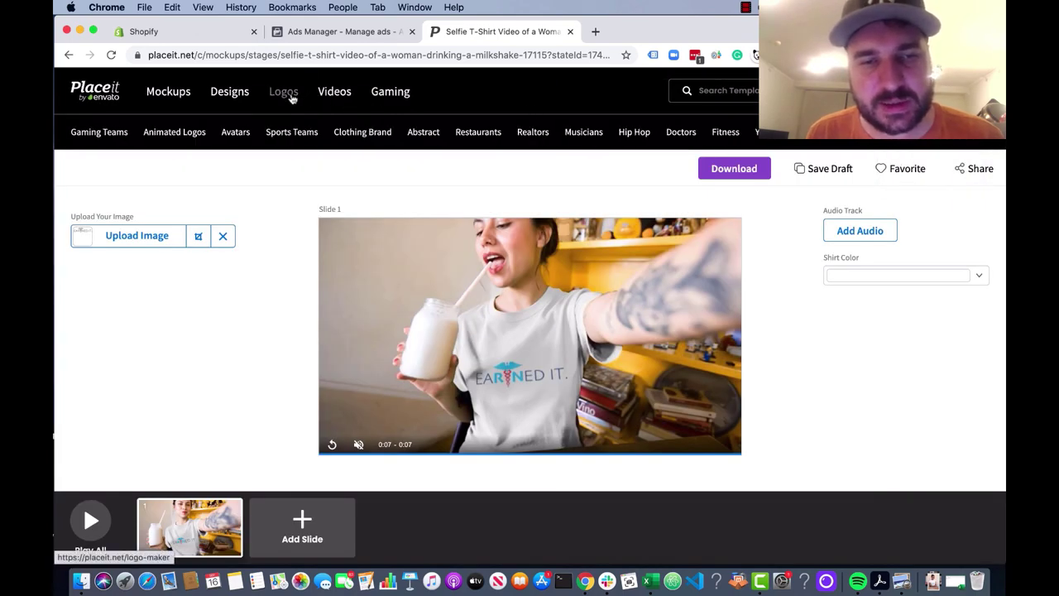
pyautogui.moveTo(334, 91)
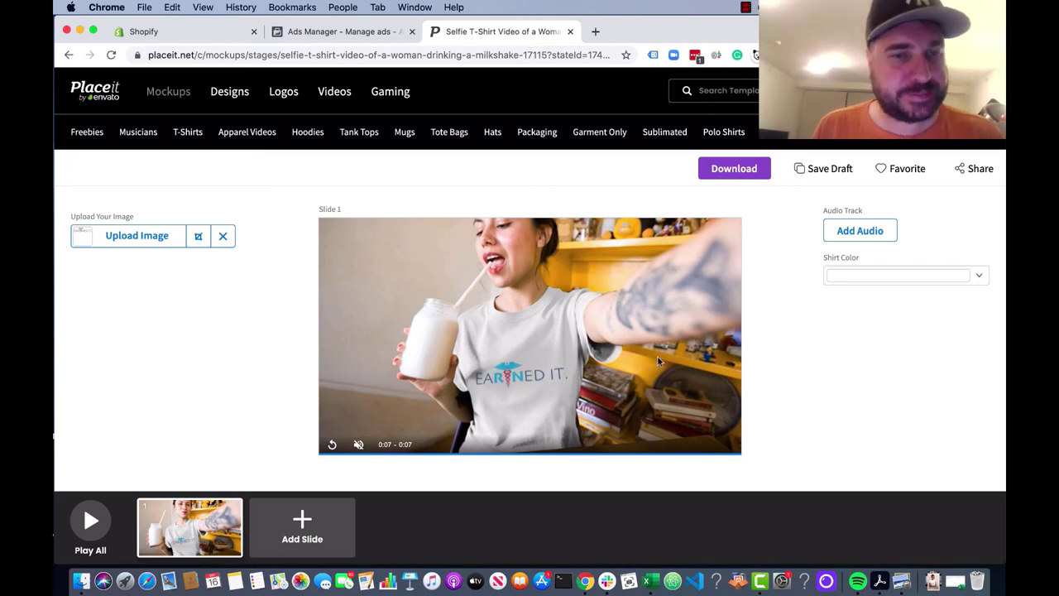
pyautogui.click(341, 31)
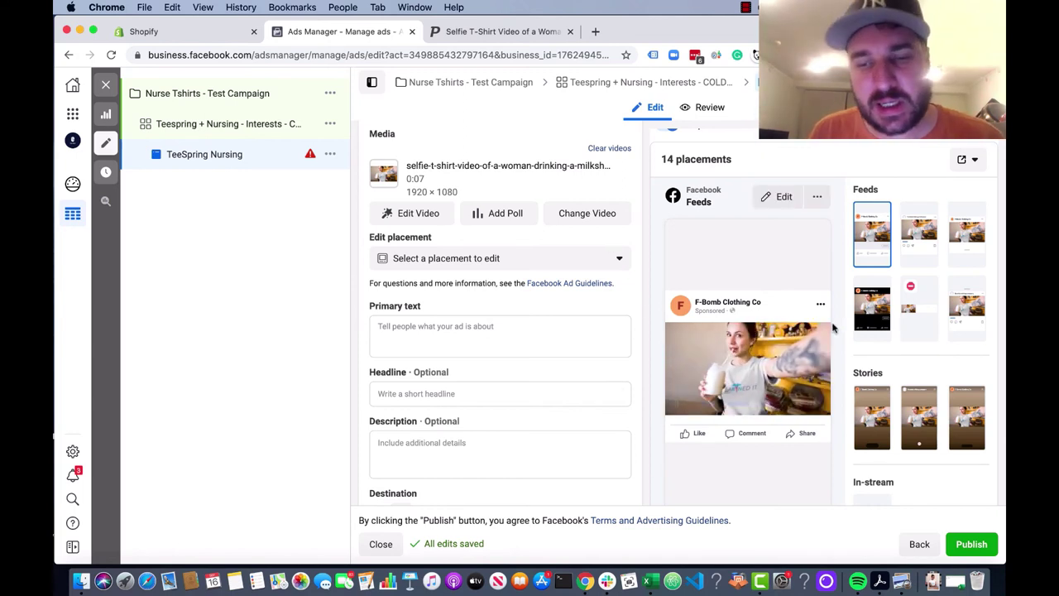
# Enter 'Best' as draft primary text and set the headline to 'Registered Nurse Shirts'.
pyautogui.click(474, 327)
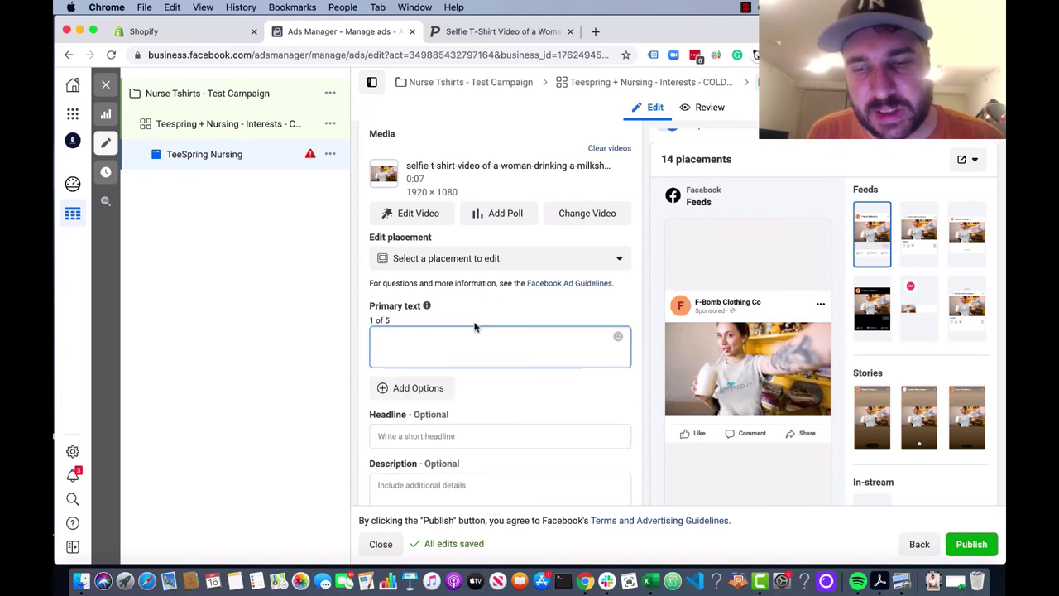
pyautogui.write('Best')
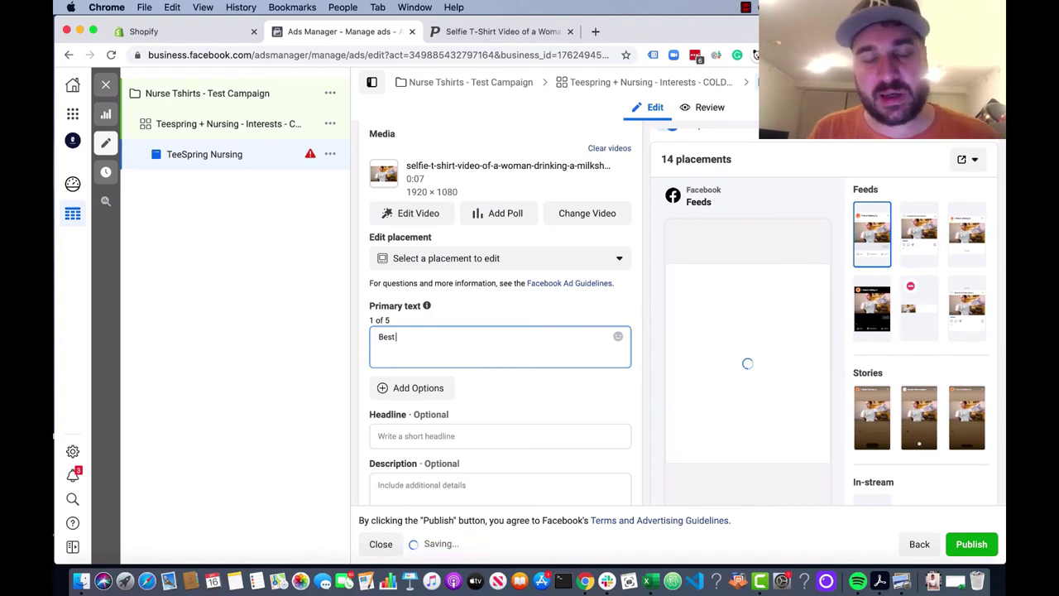
pyautogui.click(412, 437)
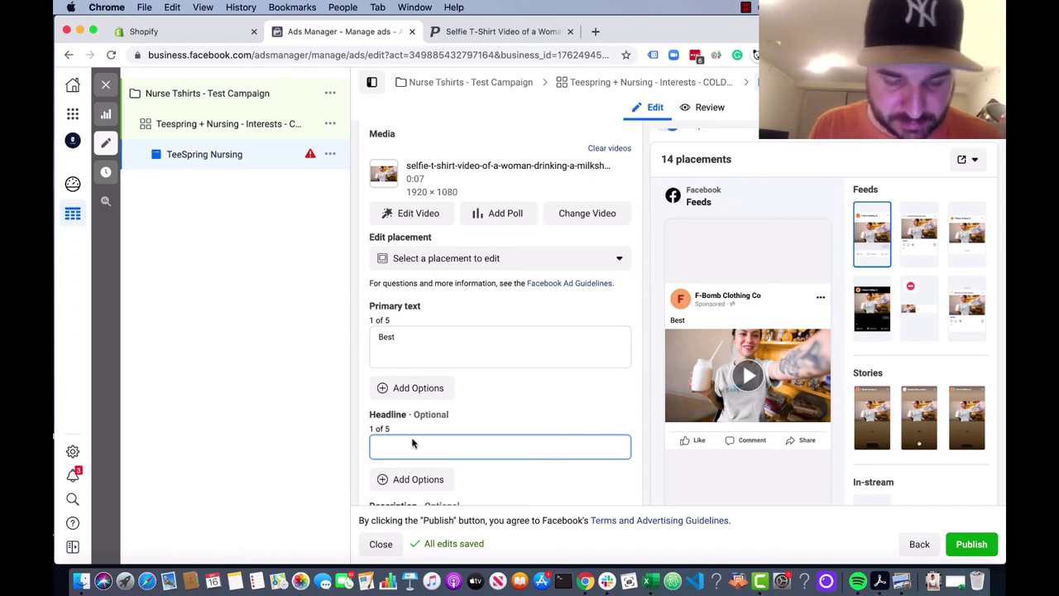
pyautogui.write('Registered Nurse Shirts')
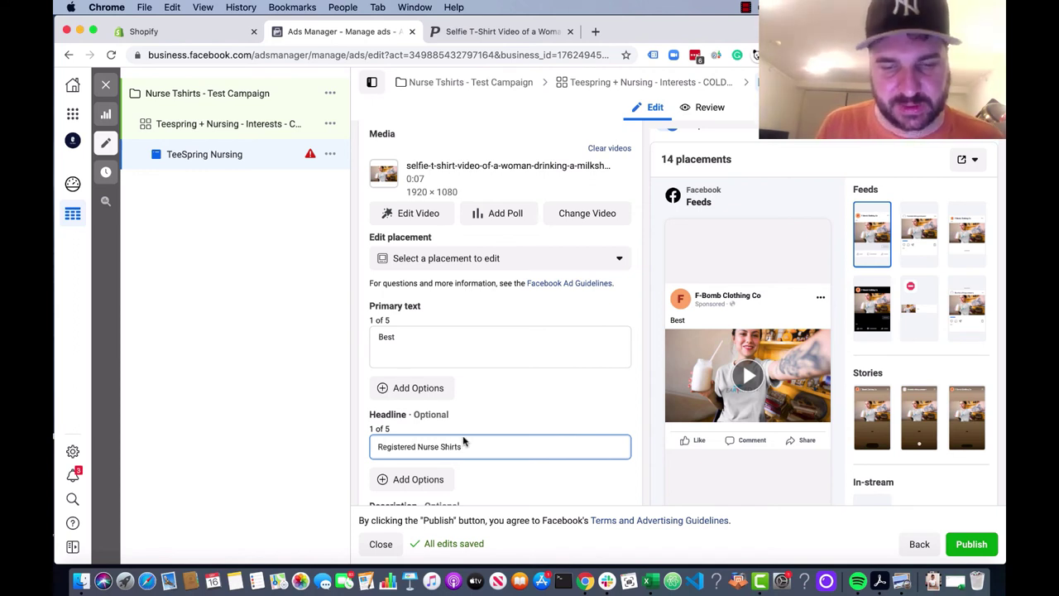
# Replace the primary text with 'Are you a registered nurse'.
pyautogui.click(428, 337)
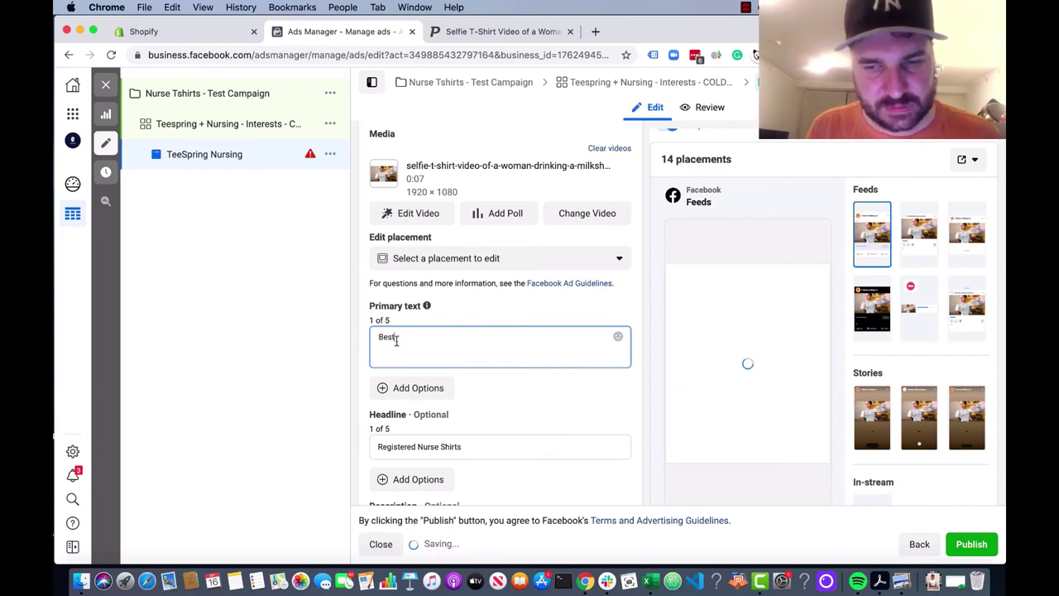
pyautogui.doubleClick(397, 340)
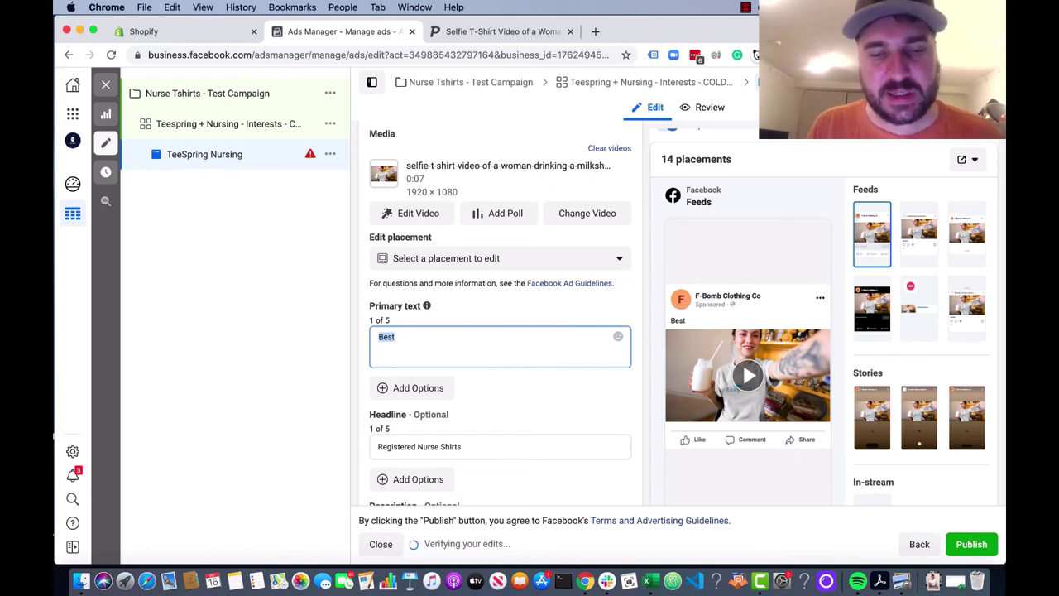
pyautogui.write('Are you a')
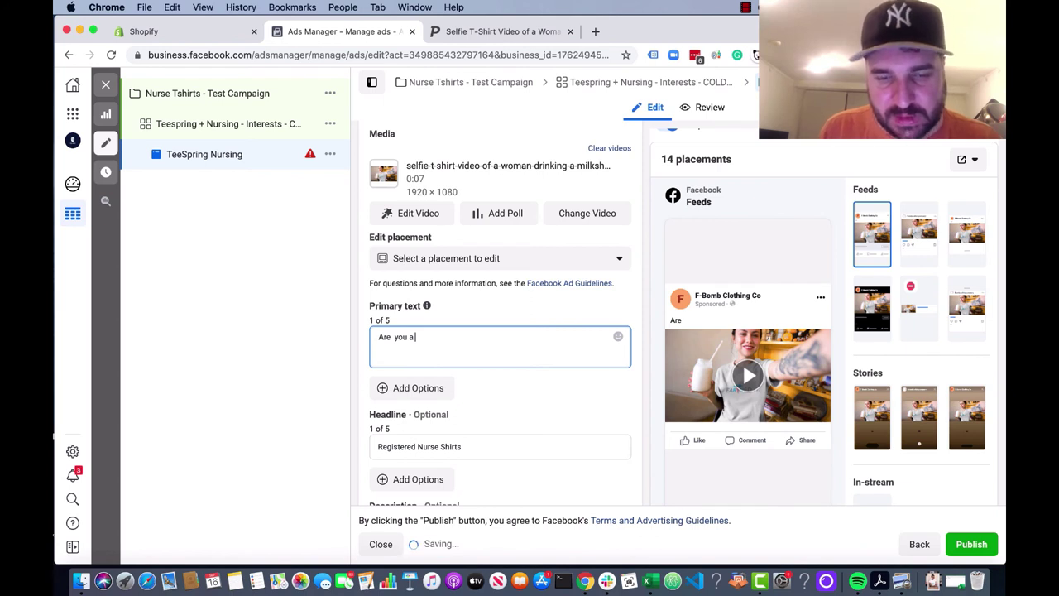
pyautogui.write('re')
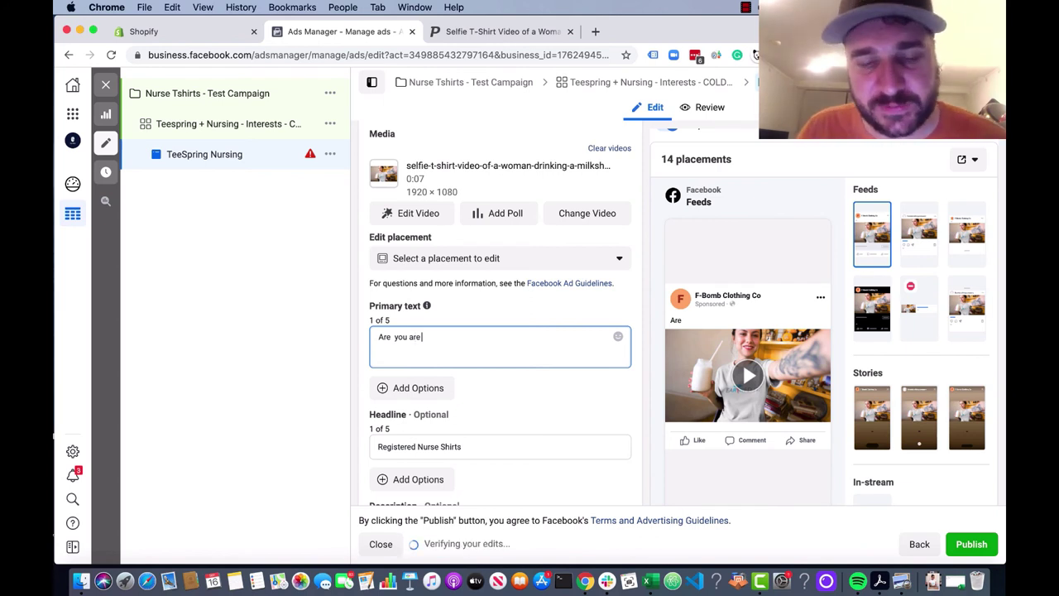
pyautogui.press('BackSpace')
pyautogui.press('BackSpace')
pyautogui.write('registered nurse')
pyautogui.click(867, 160)
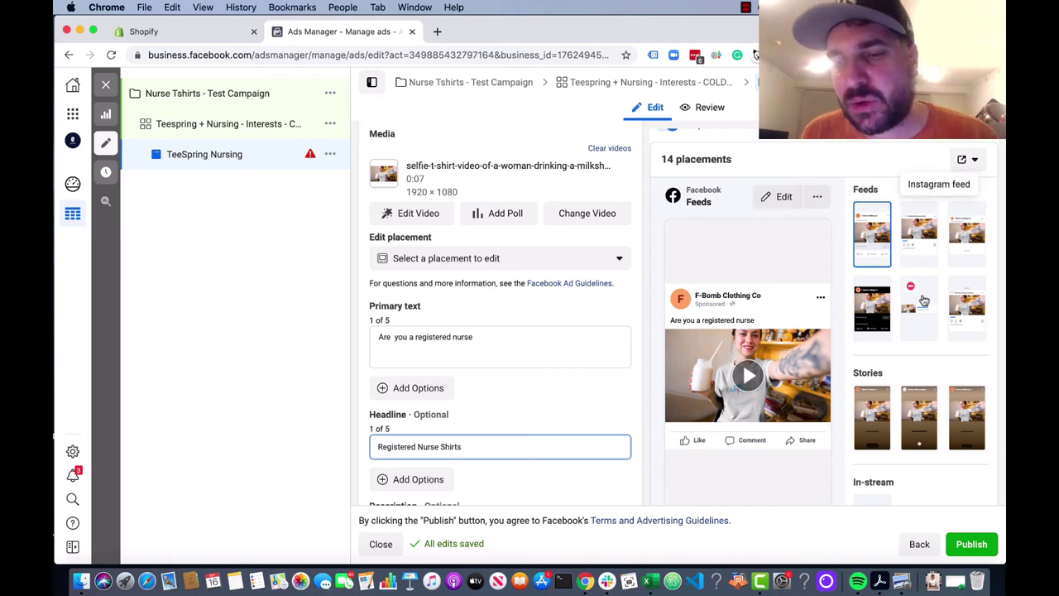
# Swap the Facebook Right column placement's media to the second untitled 1920×1080 image and save.
pyautogui.click(932, 320)
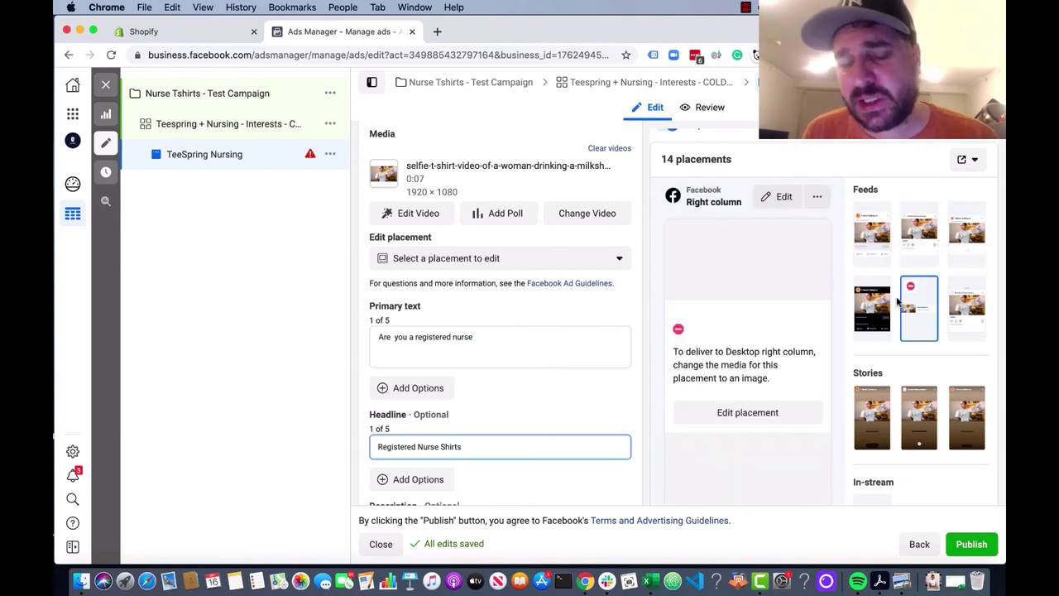
pyautogui.click(747, 414)
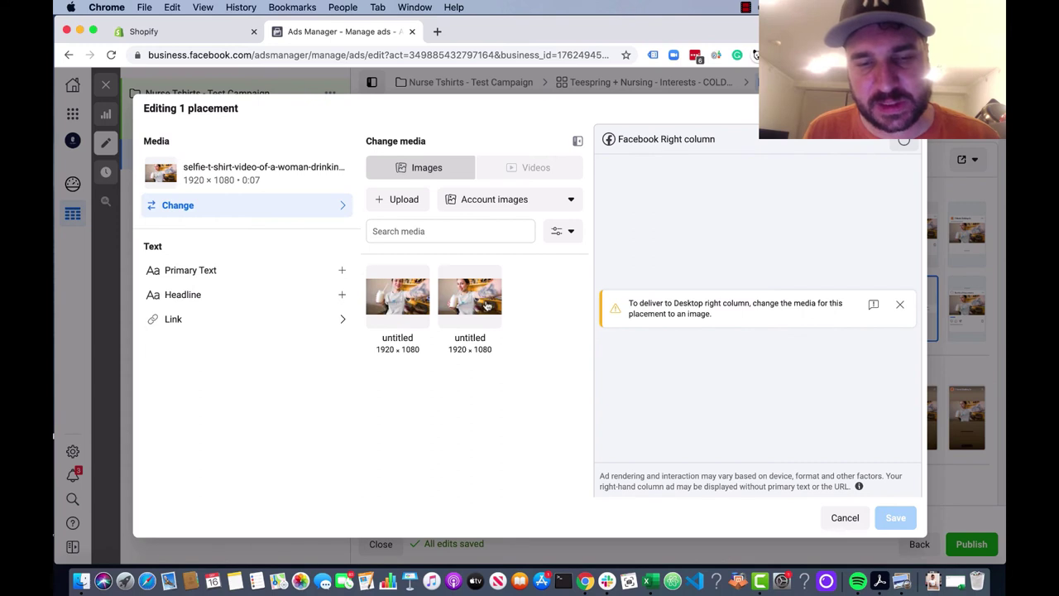
pyautogui.click(470, 302)
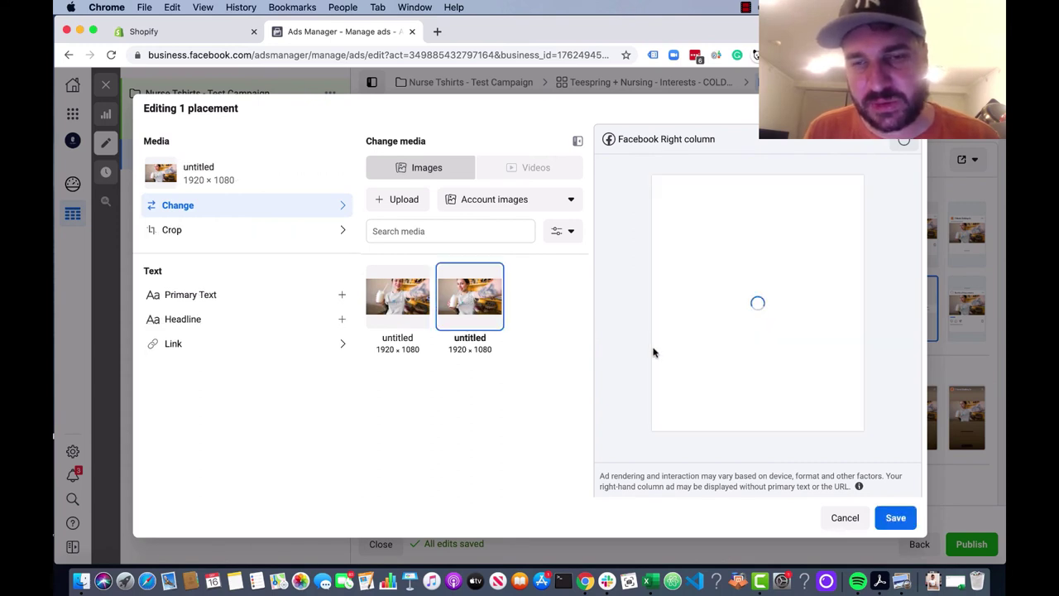
pyautogui.click(895, 519)
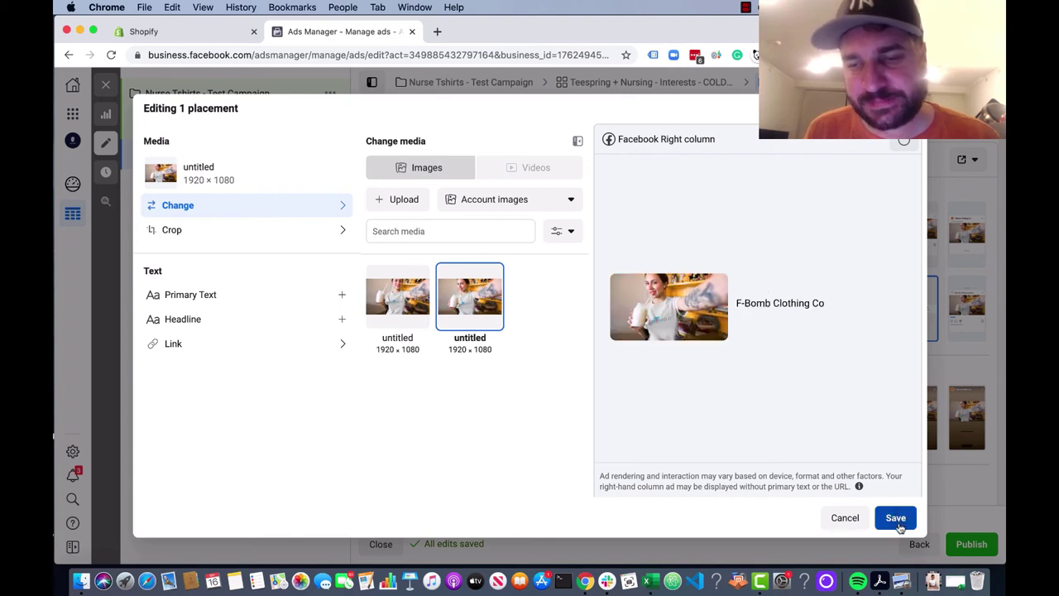
pyautogui.click(899, 521)
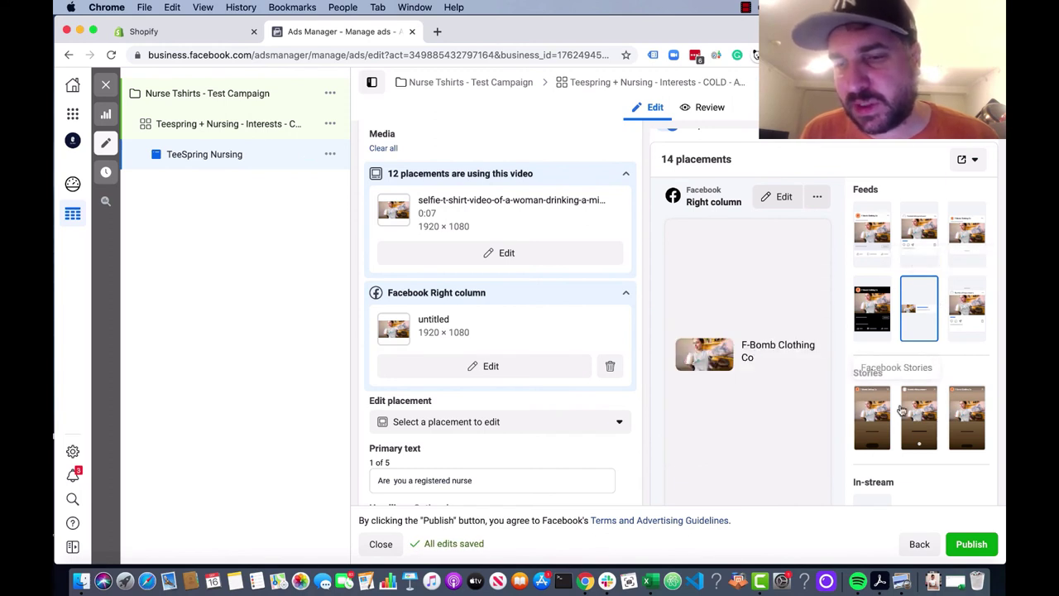
# Select the first Stories thumbnail in the placements list to preview Facebook Stories.
pyautogui.scroll(-3, 885, 405)
pyautogui.scroll(5, 893, 409)
pyautogui.scroll(-5, 902, 410)
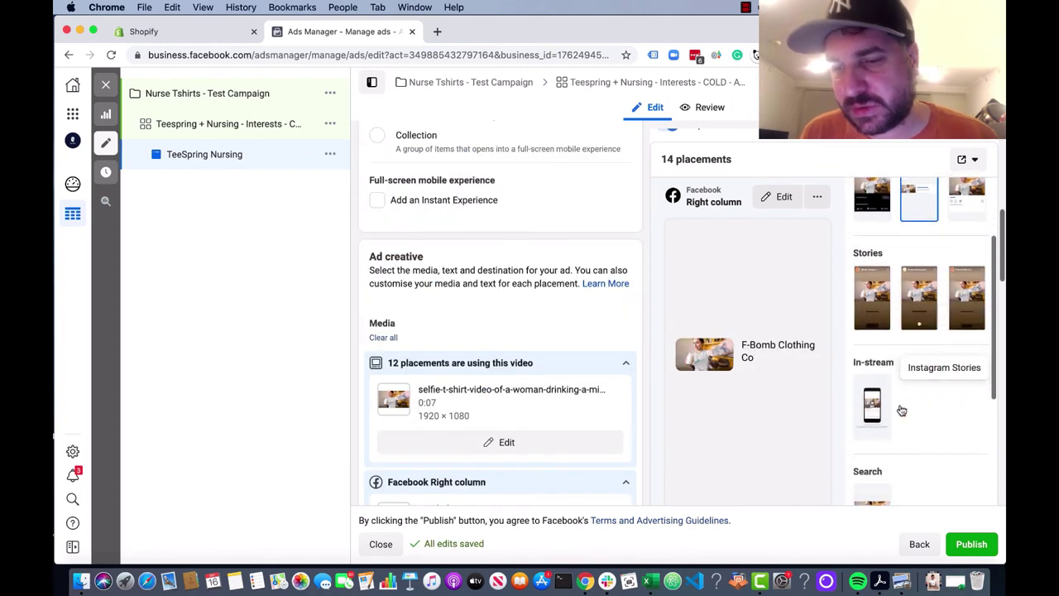
pyautogui.scroll(2, 902, 409)
pyautogui.scroll(-3, 901, 407)
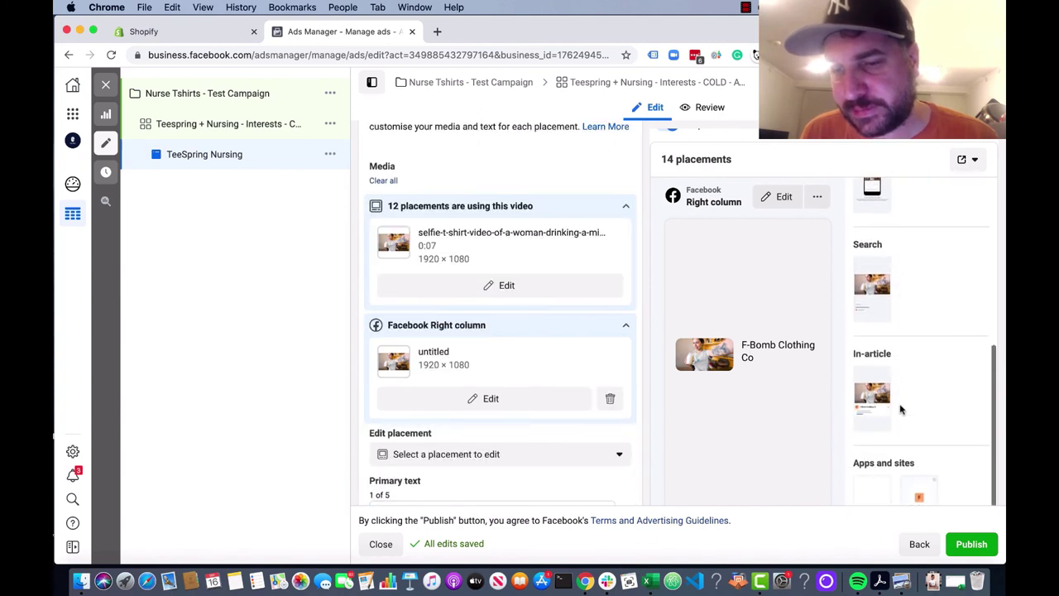
pyautogui.scroll(6, 902, 410)
pyautogui.scroll(3, 901, 410)
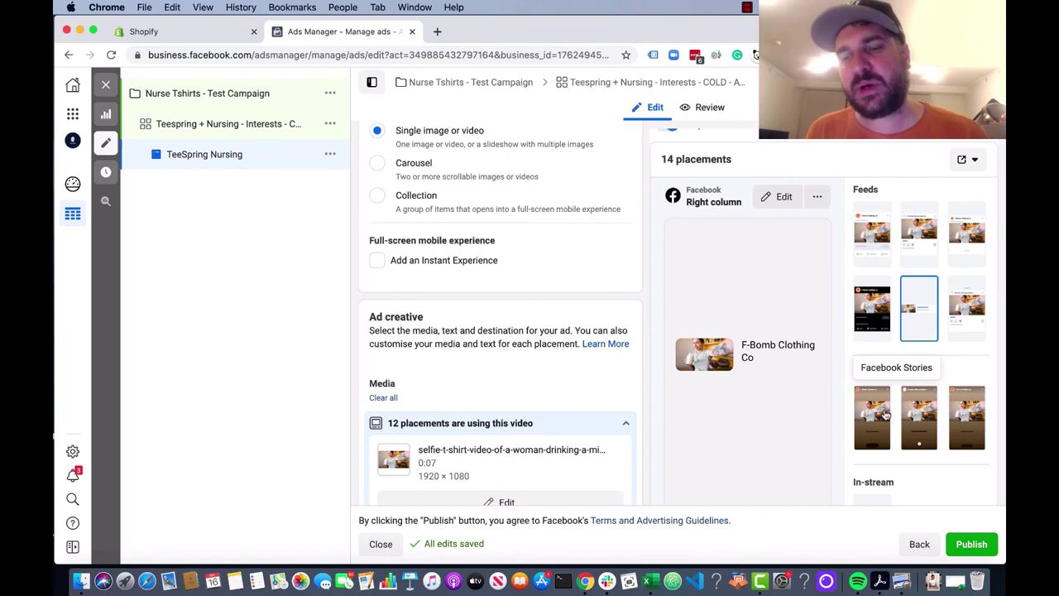
pyautogui.click(884, 413)
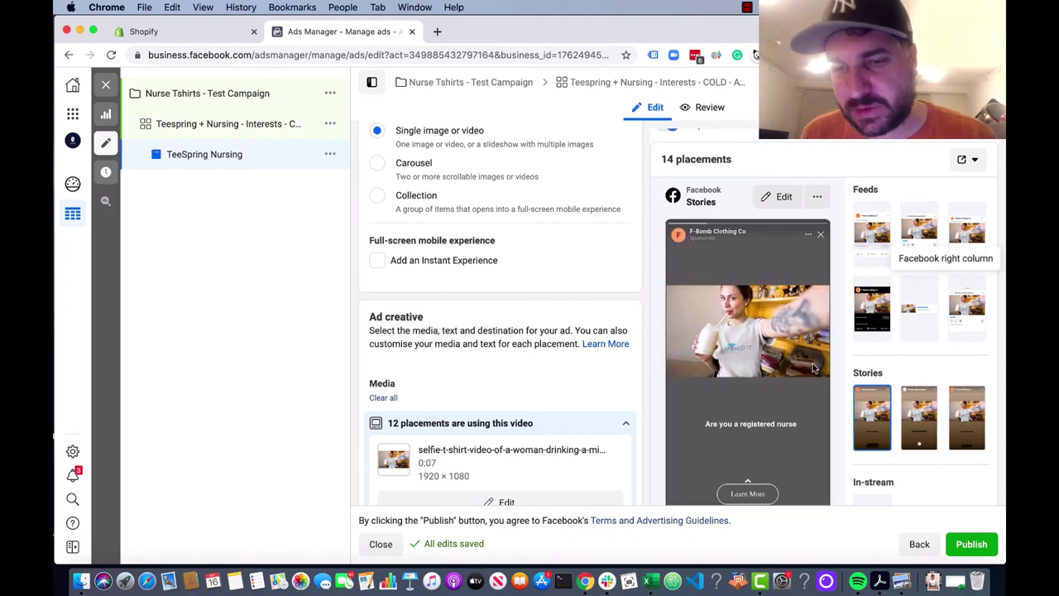
# Replace the Stories placement media with the vertical 1080×1920 swing shirt video and save.
pyautogui.click(782, 199)
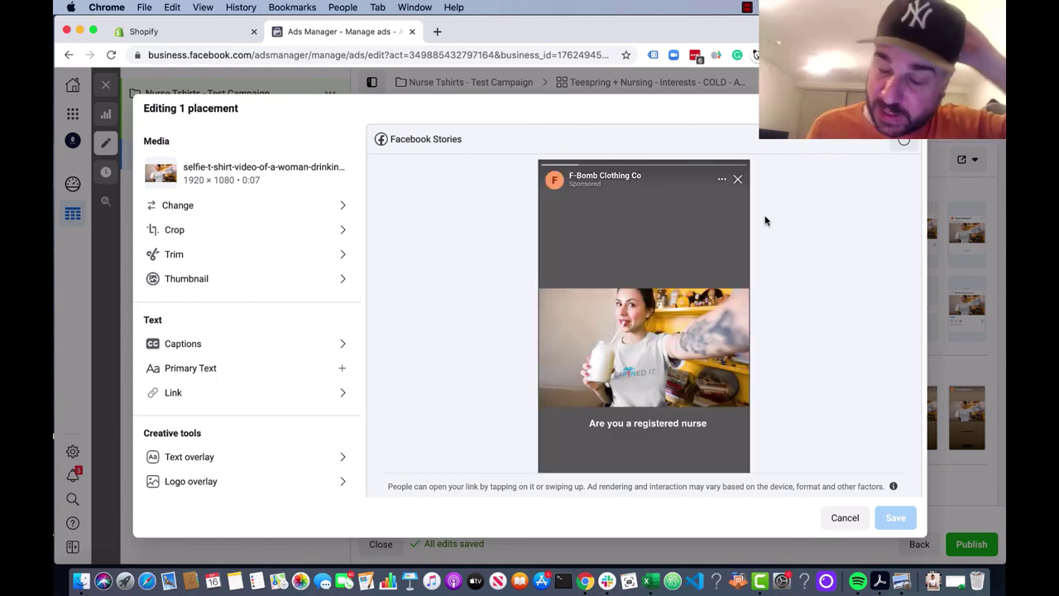
pyautogui.click(203, 206)
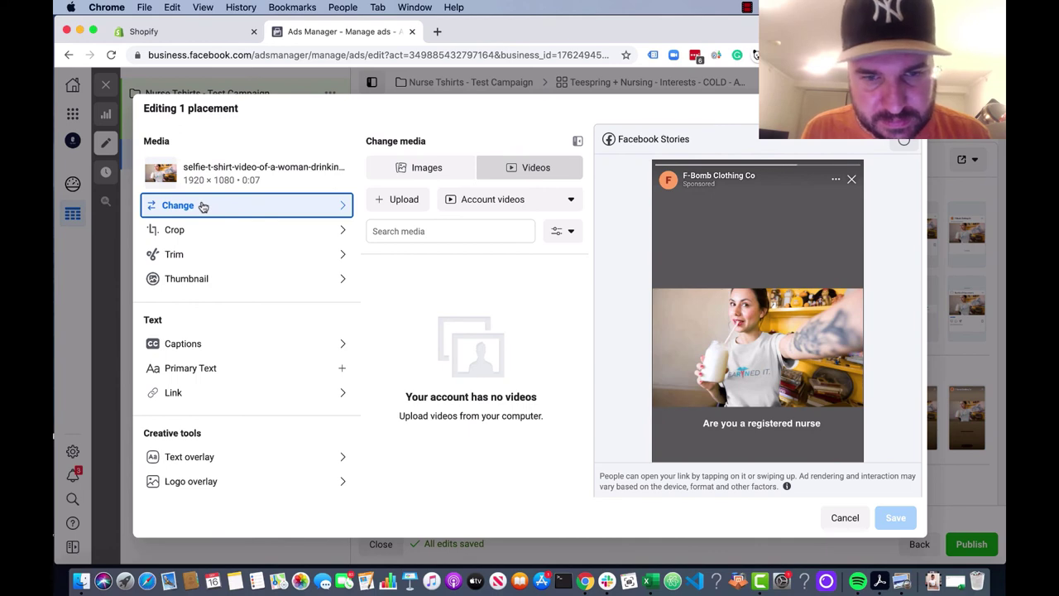
pyautogui.click(538, 169)
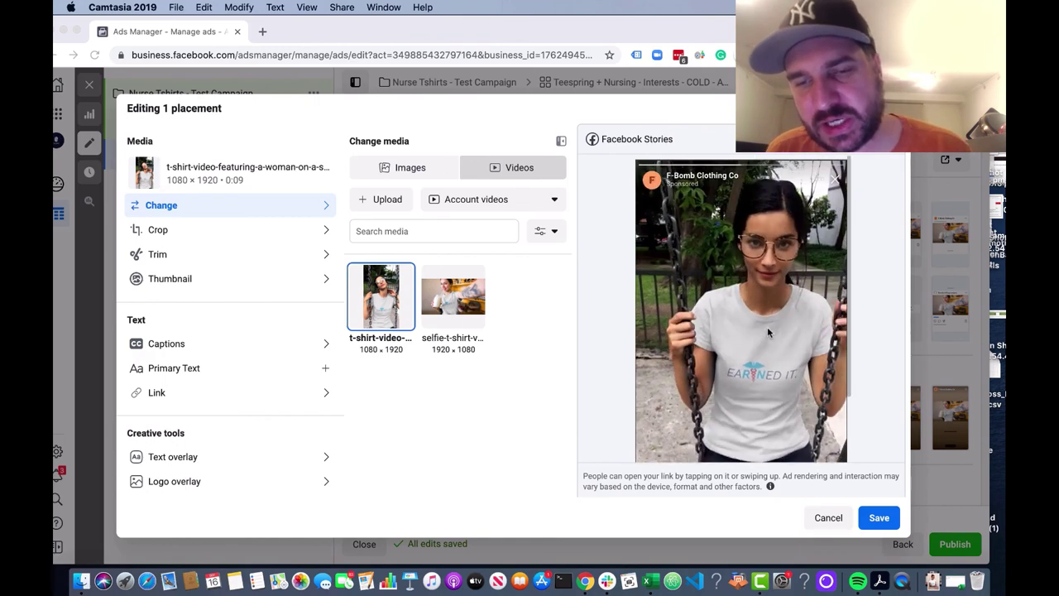
pyautogui.scroll(-1, 848, 447)
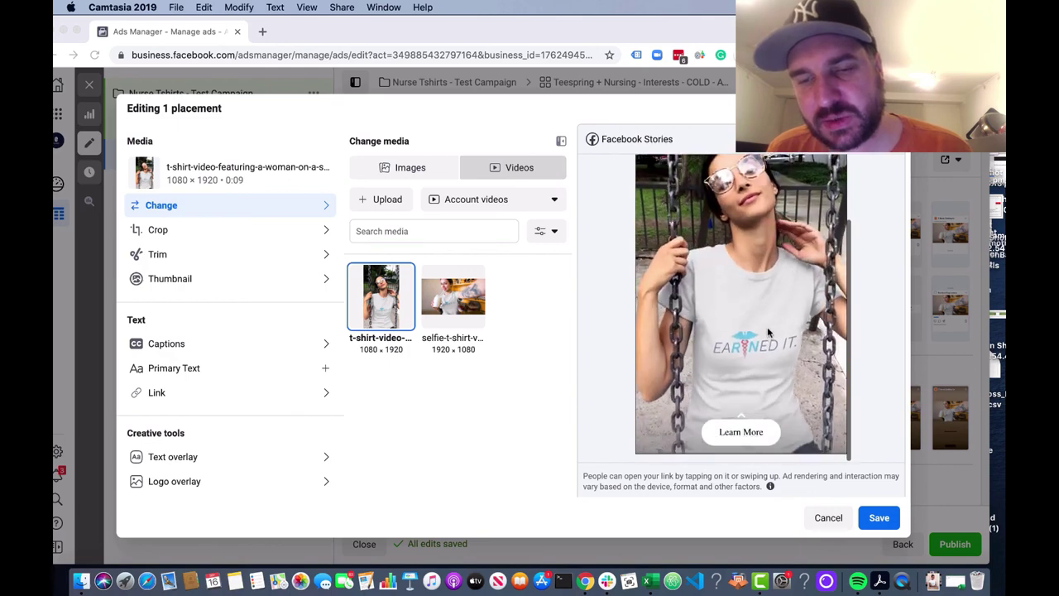
pyautogui.click(882, 517)
pyautogui.click(881, 521)
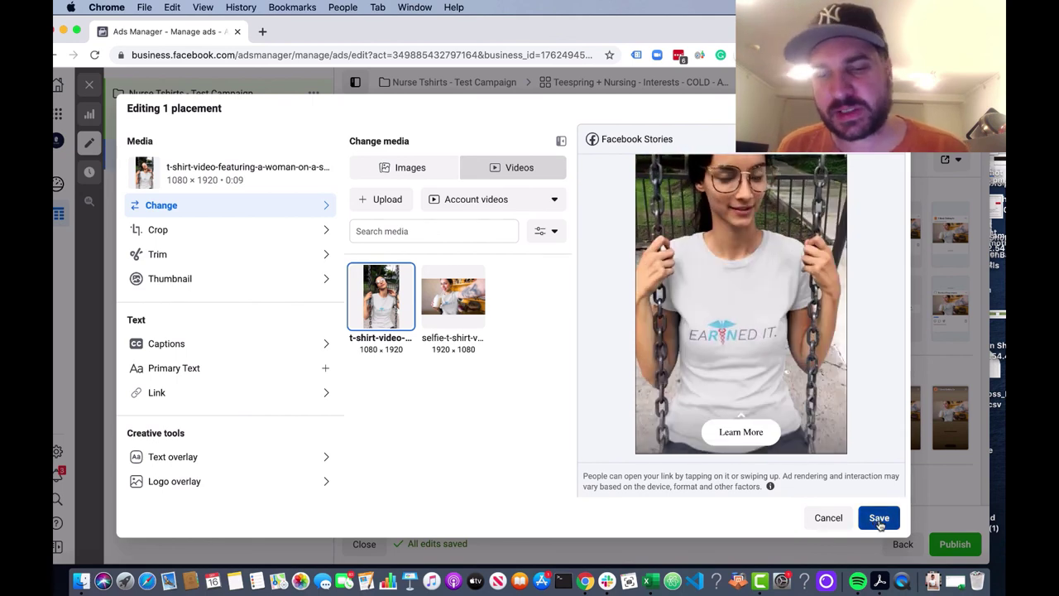
pyautogui.click(890, 516)
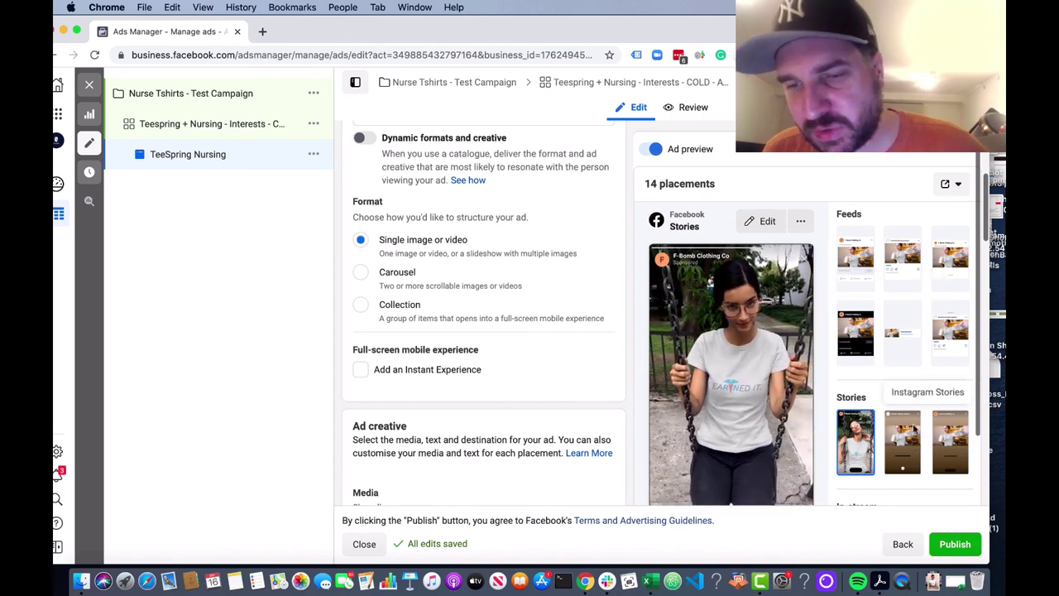
# Review the ad's settings and keep Learn More as the call to action.
pyautogui.scroll(-2, 891, 341)
pyautogui.scroll(-5, 891, 341)
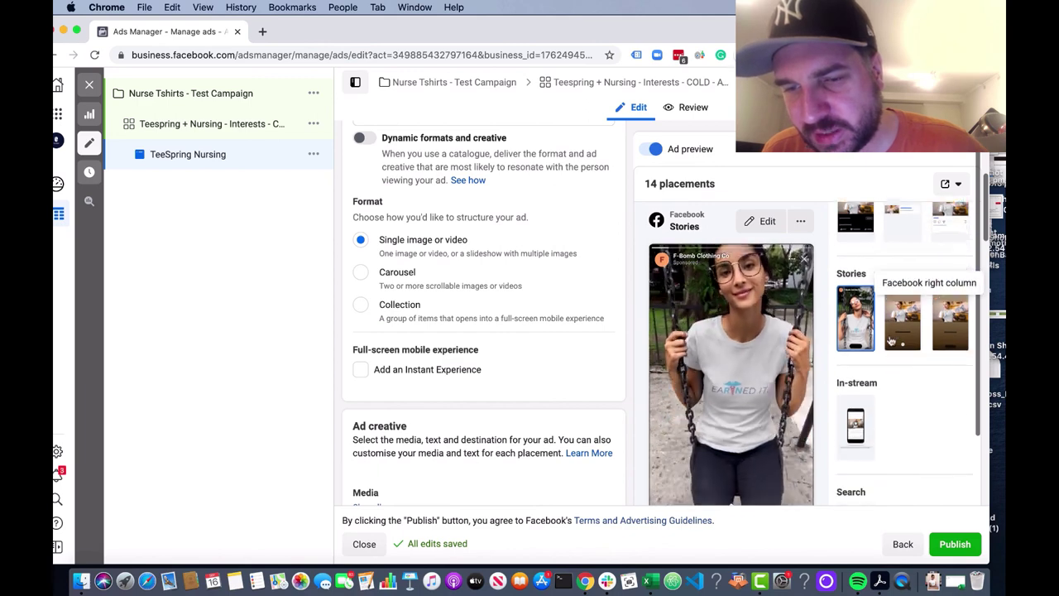
pyautogui.scroll(-3, 889, 340)
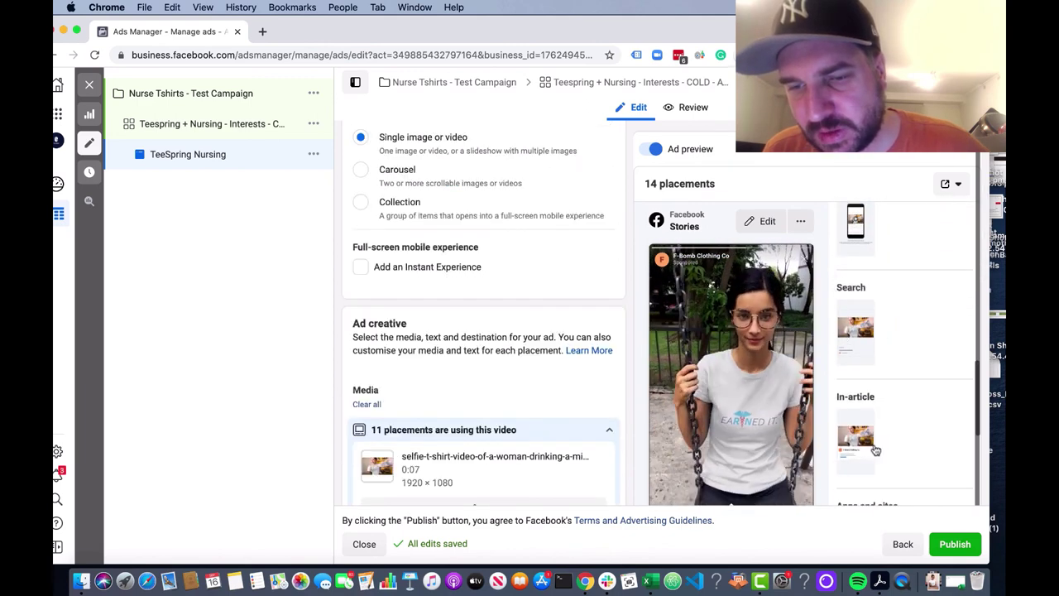
pyautogui.scroll(1, 870, 425)
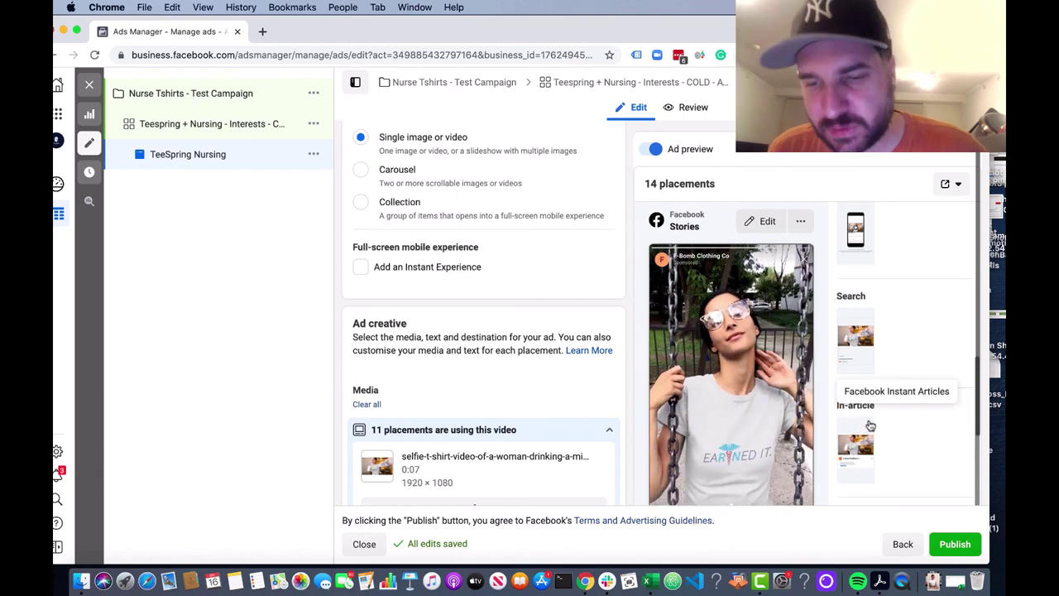
pyautogui.scroll(4, 871, 425)
pyautogui.scroll(10, 870, 426)
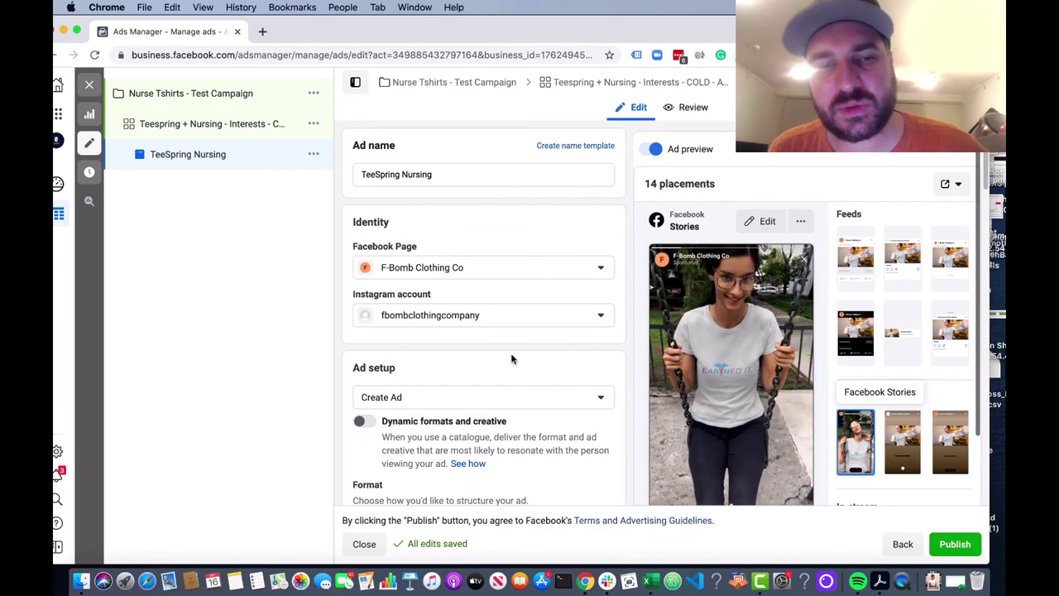
pyautogui.scroll(-10, 511, 358)
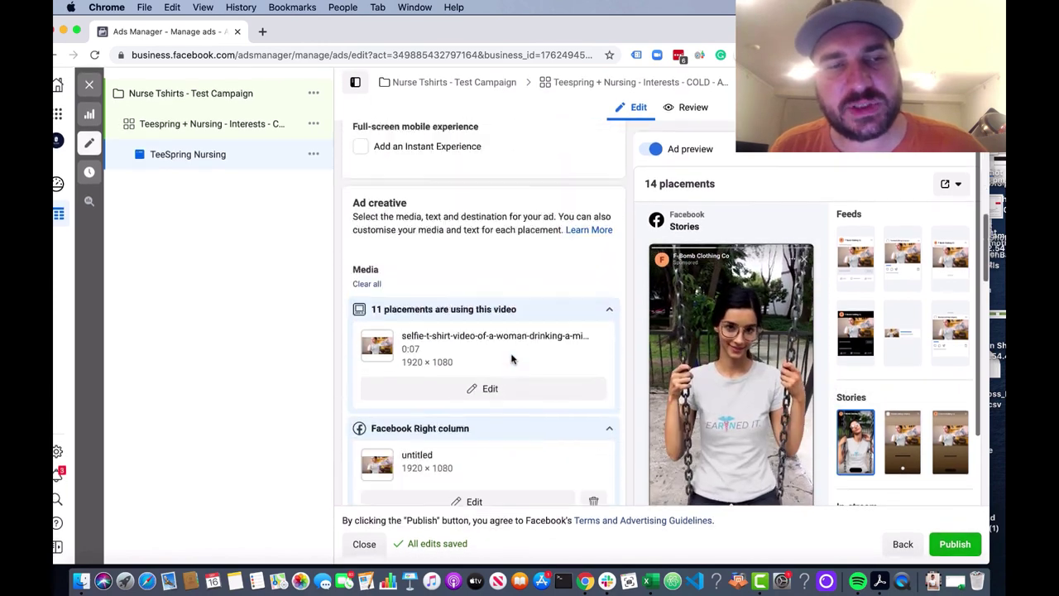
pyautogui.scroll(10, 511, 358)
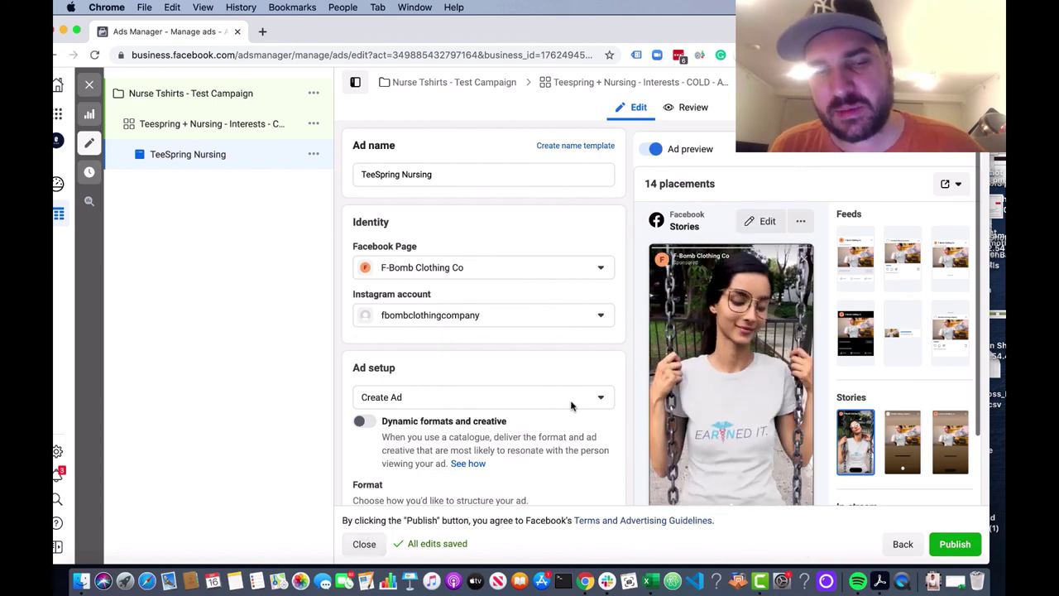
pyautogui.scroll(-15, 571, 405)
pyautogui.scroll(5, 571, 406)
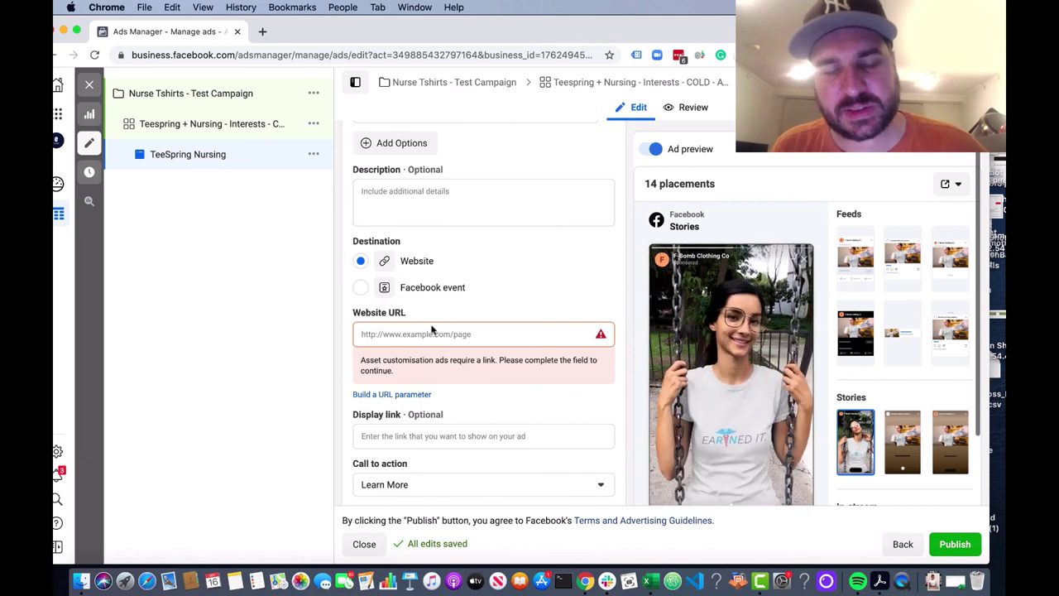
pyautogui.scroll(-3, 431, 330)
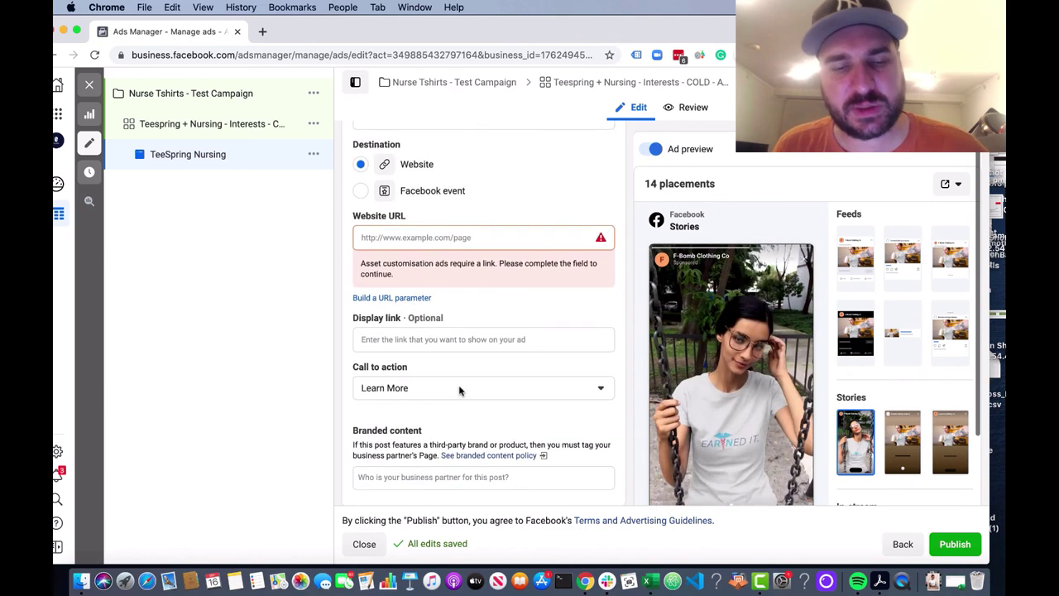
pyautogui.click(473, 391)
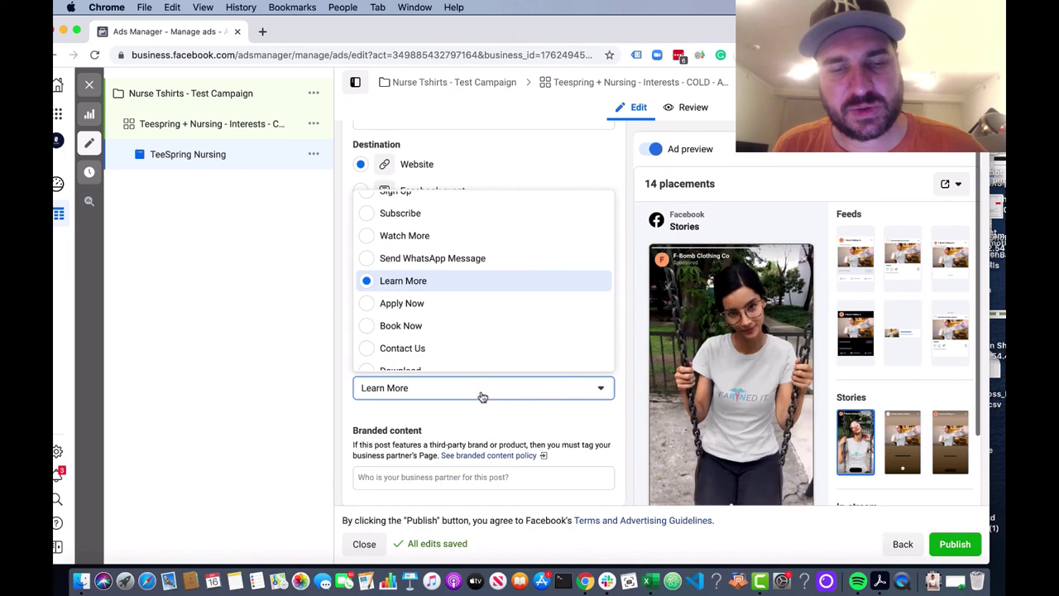
pyautogui.click(431, 412)
# Scroll through Tracking and close the ad editor to return to the Ads table.
pyautogui.scroll(-7, 449, 418)
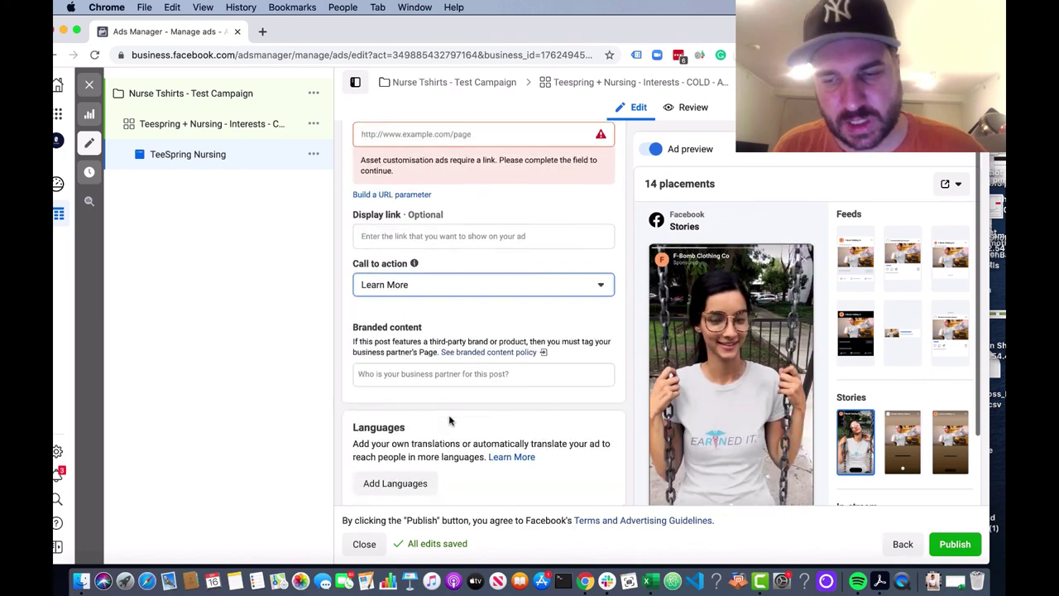
pyautogui.scroll(-3, 450, 417)
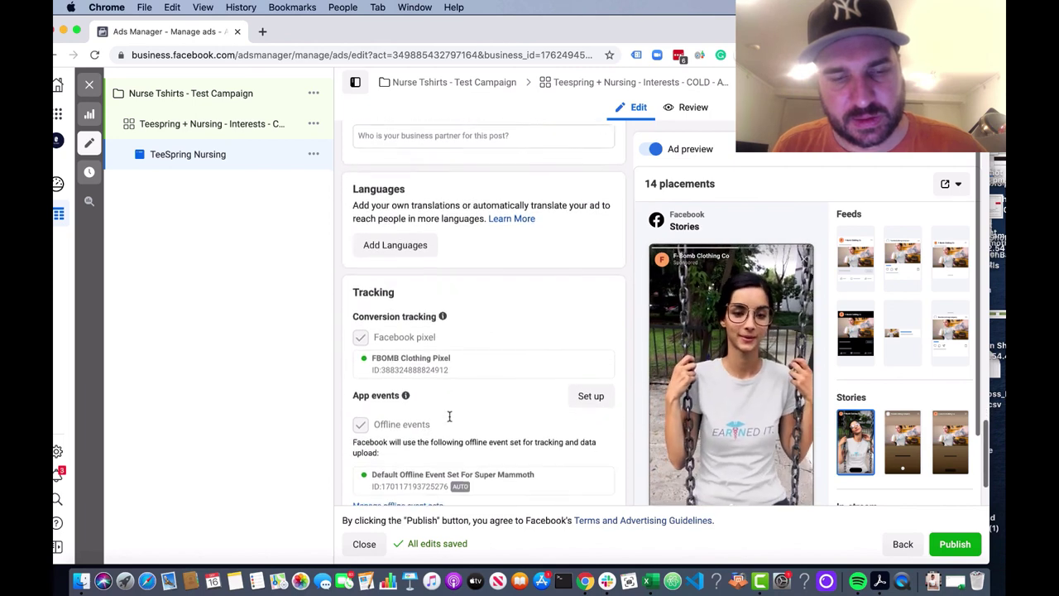
pyautogui.scroll(-1, 449, 416)
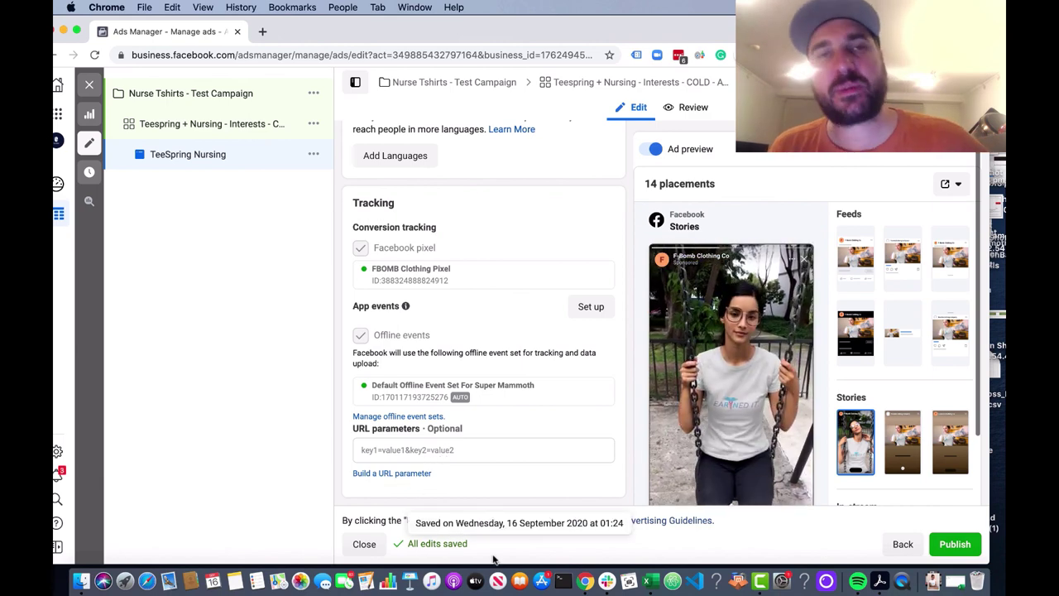
pyautogui.click(364, 545)
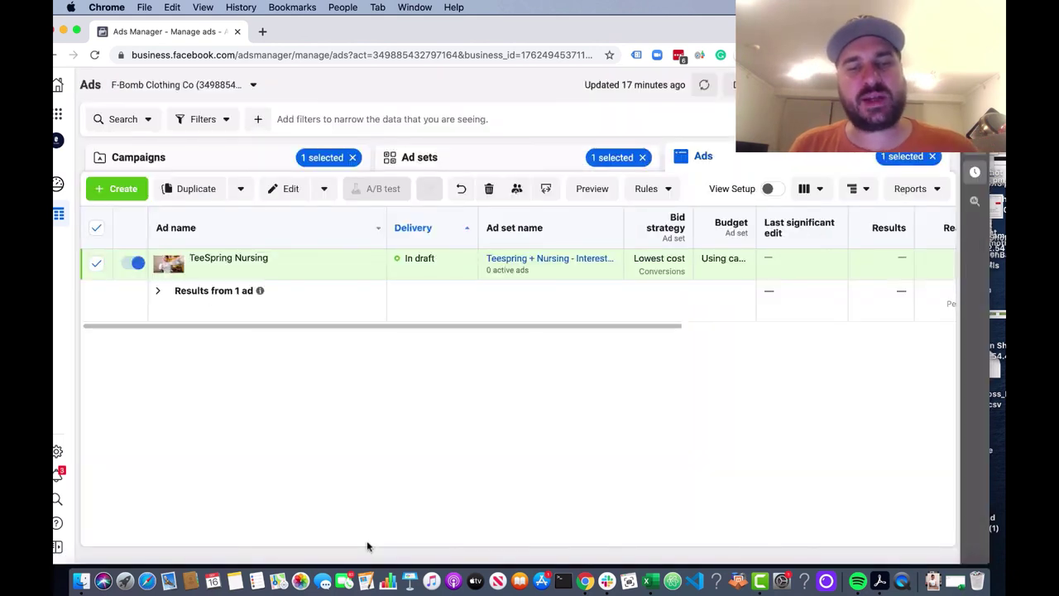
# Quick-duplicate the Teespring + Nursing - Interests - COLD ad set from the Ad sets tab.
pyautogui.click(441, 163)
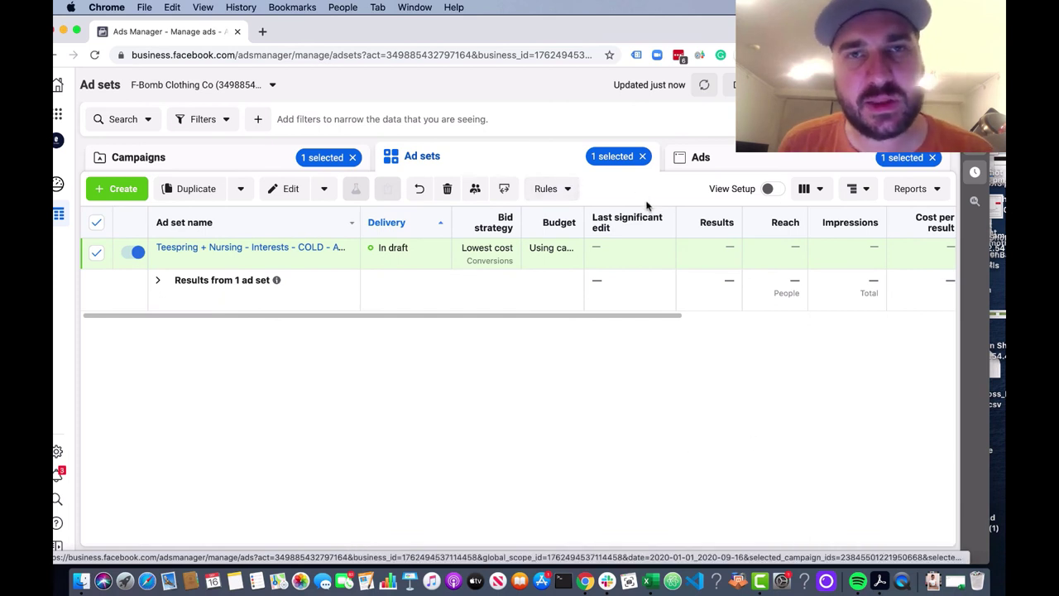
pyautogui.click(96, 253)
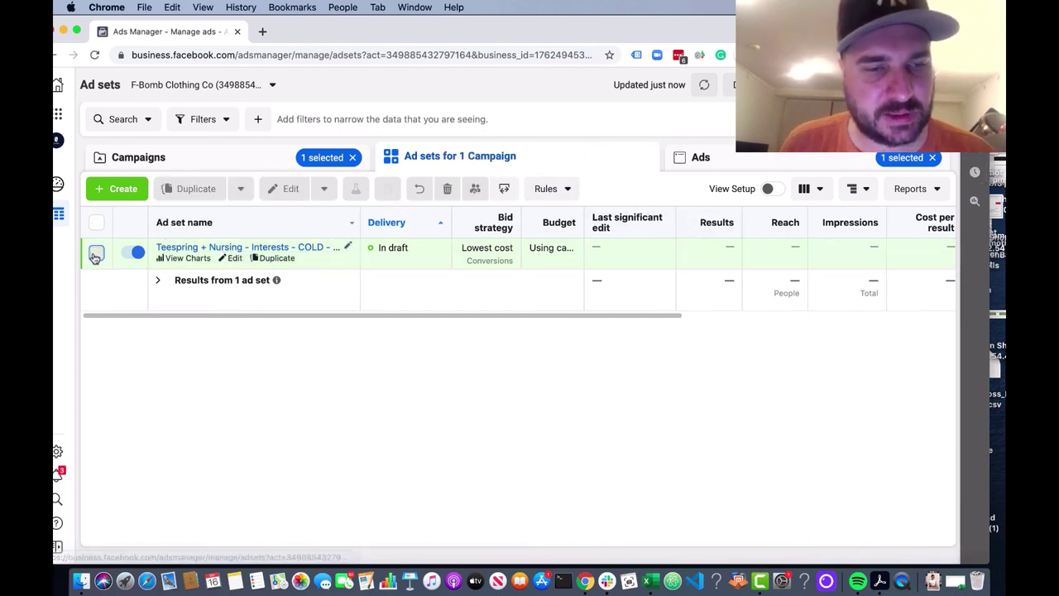
pyautogui.click(96, 254)
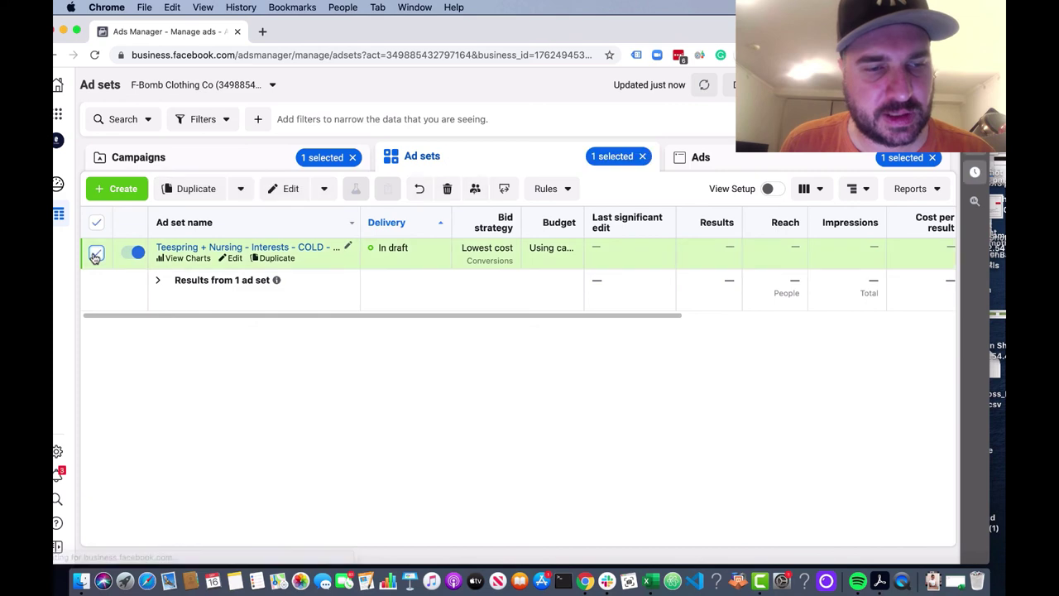
pyautogui.click(196, 189)
pyautogui.click(699, 164)
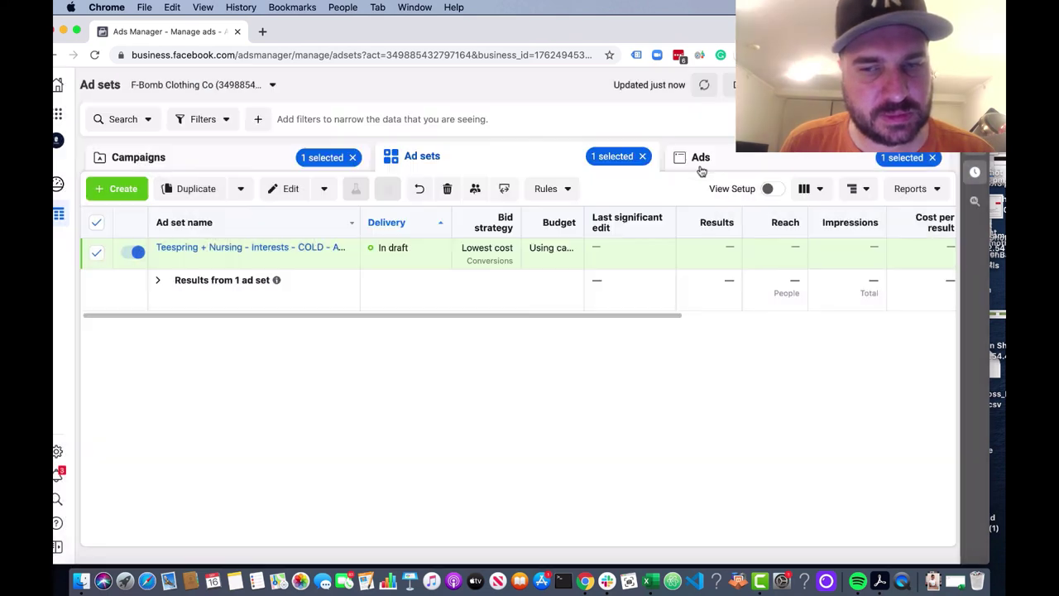
pyautogui.click(241, 190)
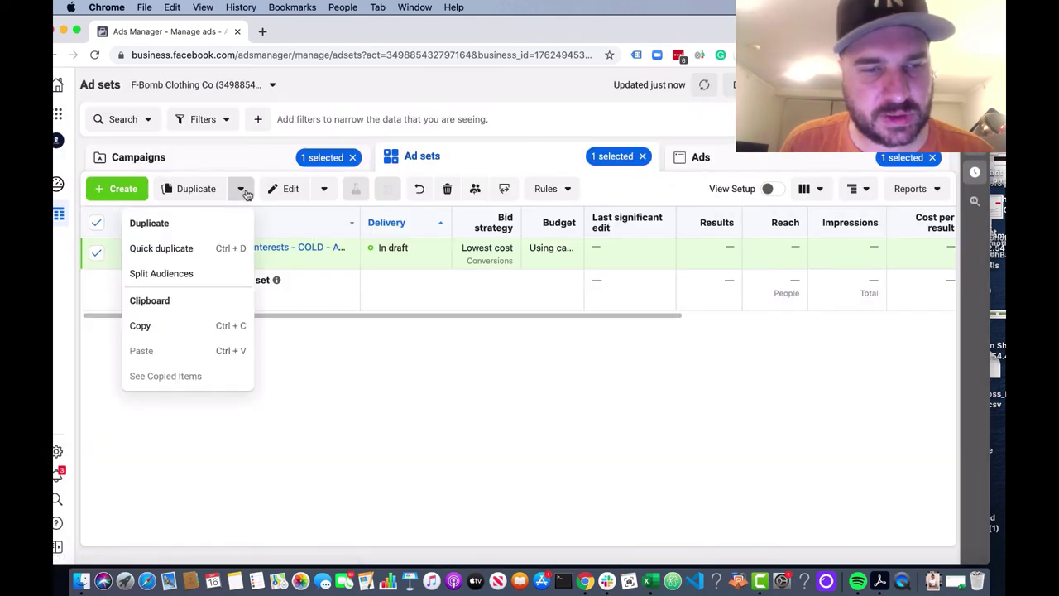
pyautogui.click(187, 248)
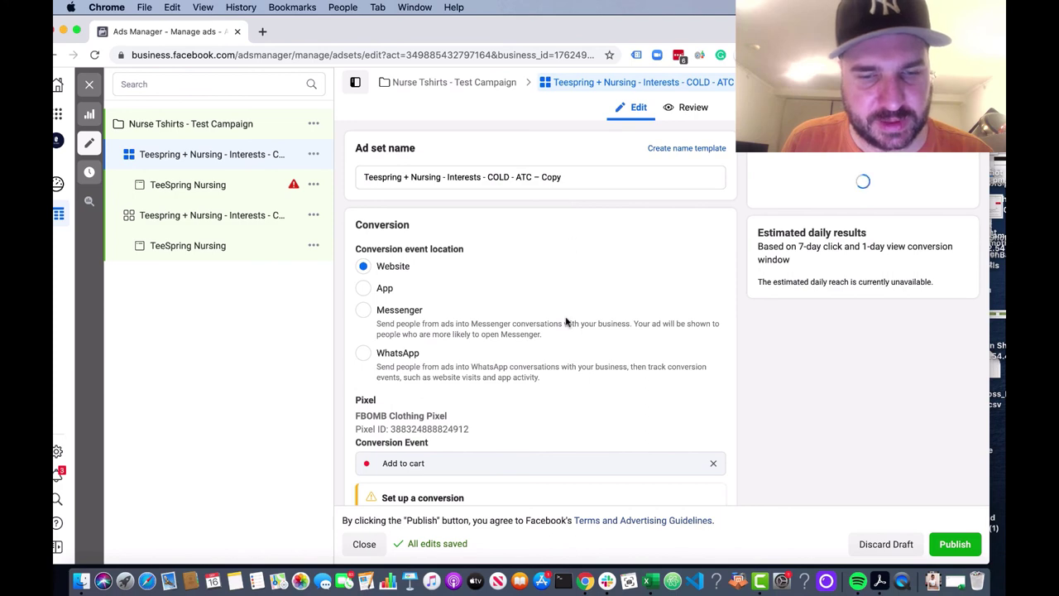
# Scroll to the copied ad set's Detailed targeting, checking the Excel interests list.
pyautogui.scroll(-3, 566, 322)
pyautogui.scroll(-10, 566, 386)
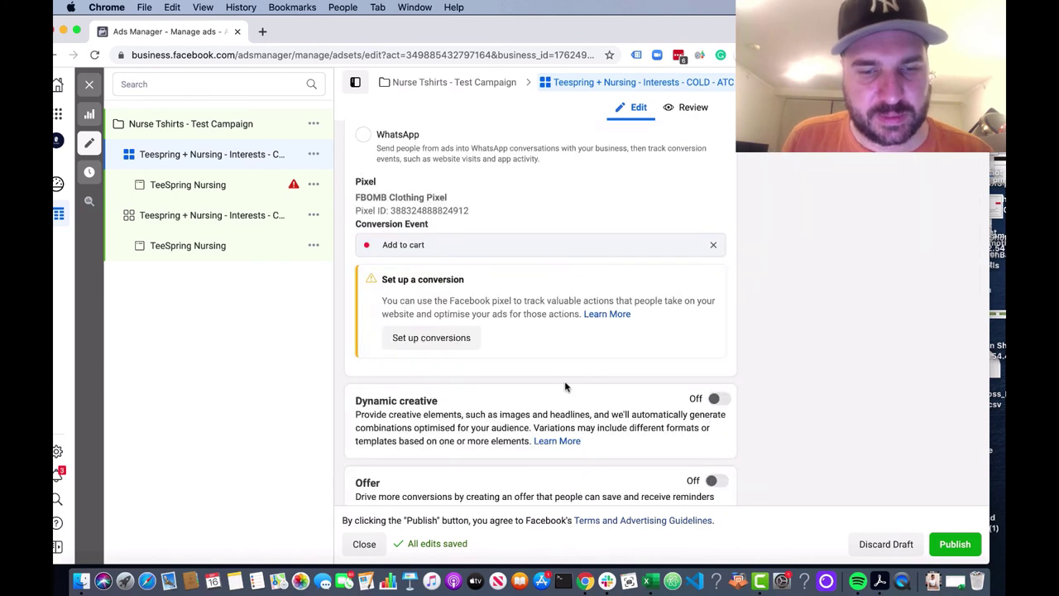
pyautogui.scroll(-8, 566, 386)
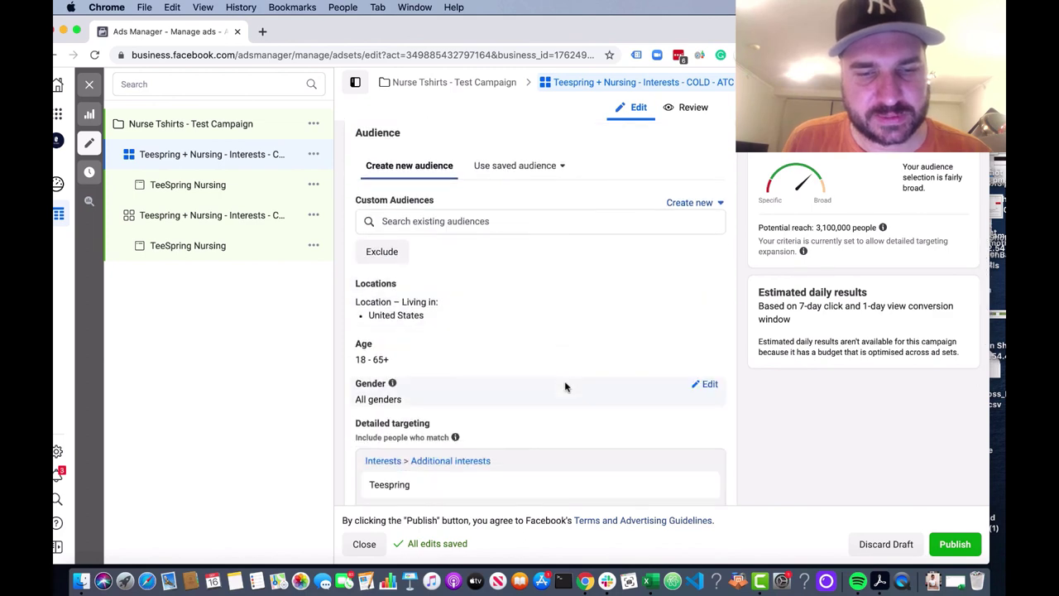
pyautogui.scroll(-6, 565, 385)
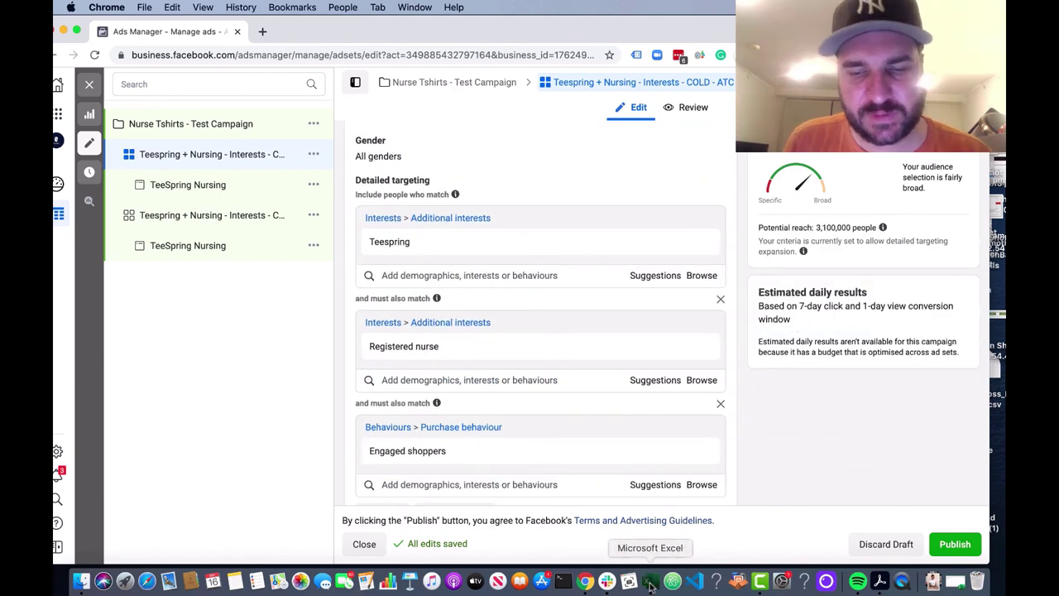
pyautogui.click(647, 583)
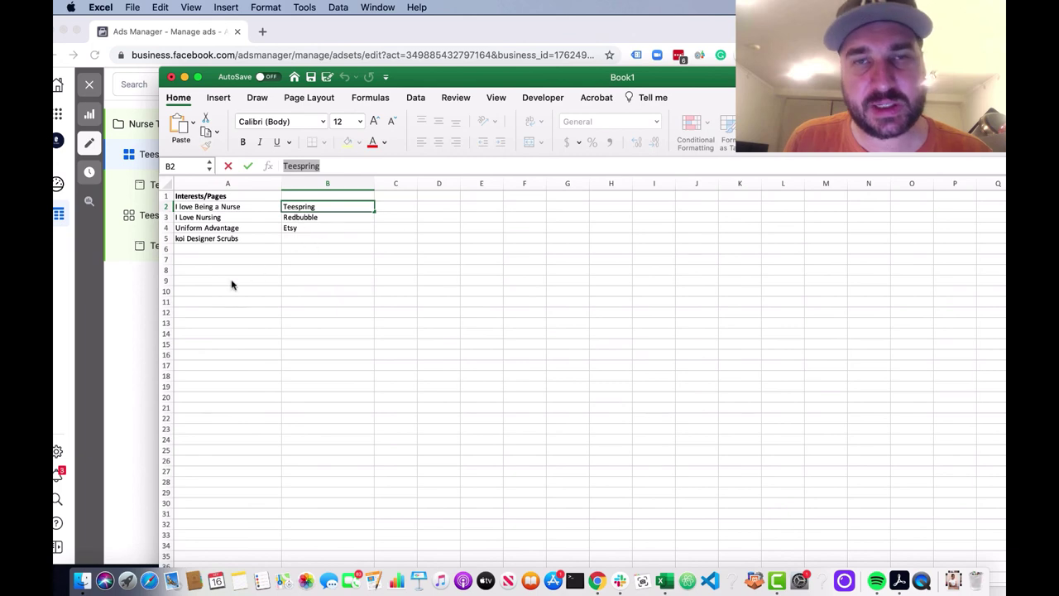
pyautogui.click(140, 303)
# Replace the Teespring interest with Redbubble and close the ad set editor.
pyautogui.moveTo(462, 348)
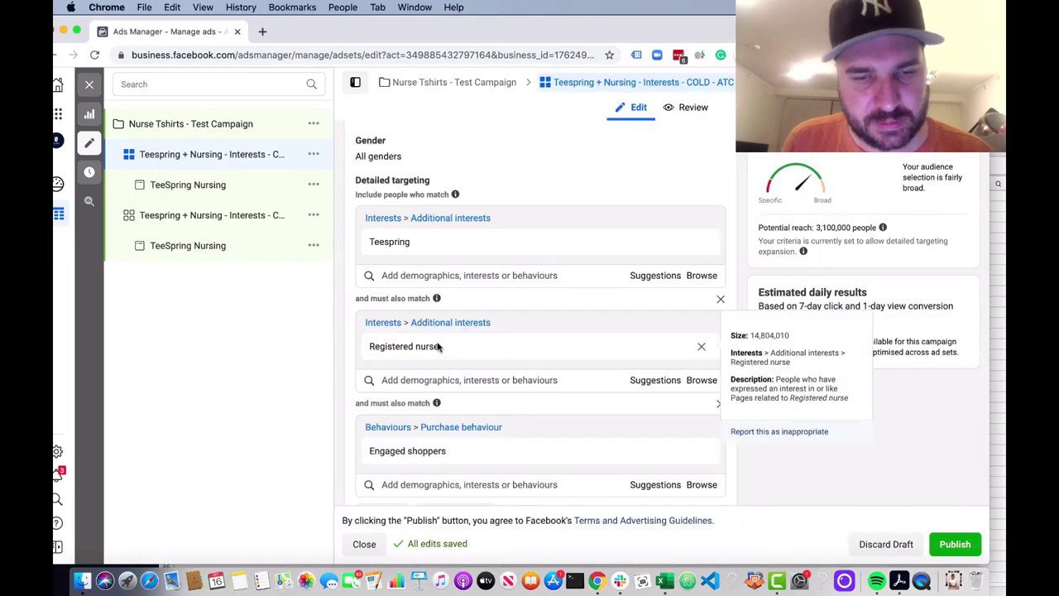
pyautogui.moveTo(421, 241); pyautogui.dragTo(360, 242)
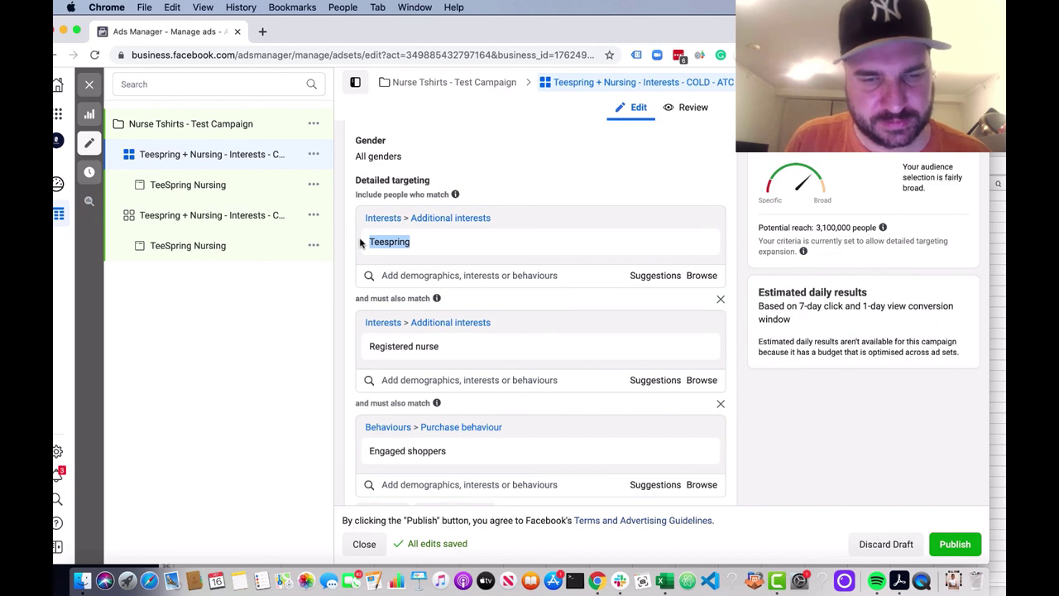
pyautogui.press('BackSpace')
pyautogui.write('r')
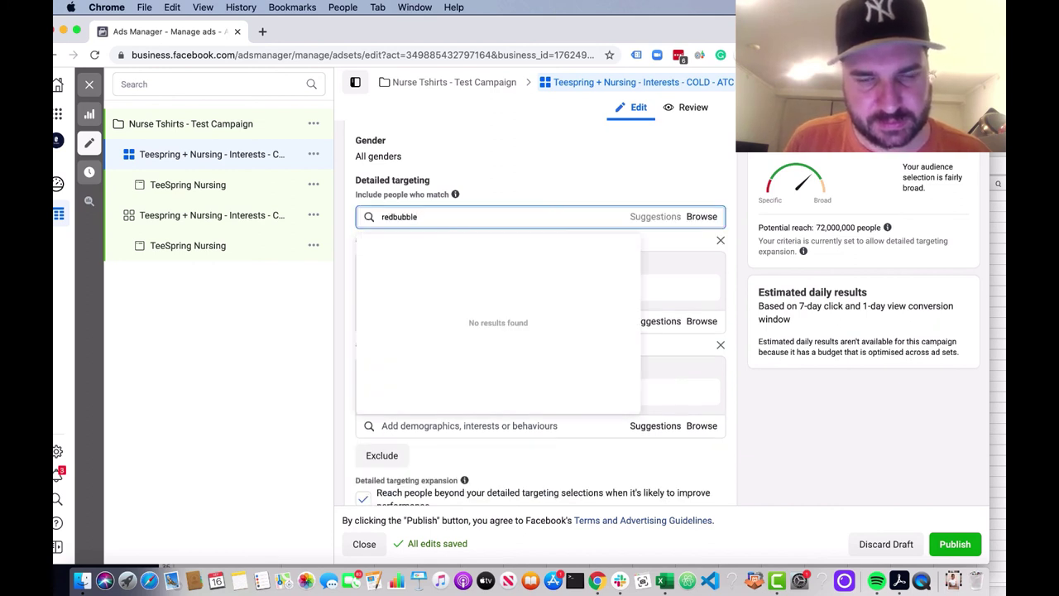
pyautogui.write('edbubble')
pyautogui.click(442, 247)
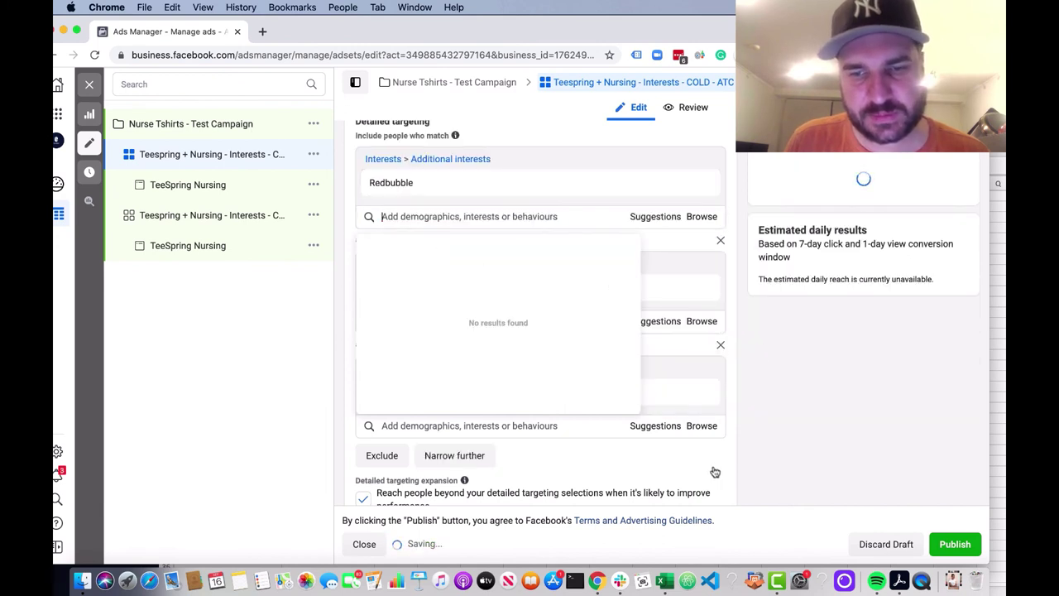
pyautogui.click(364, 544)
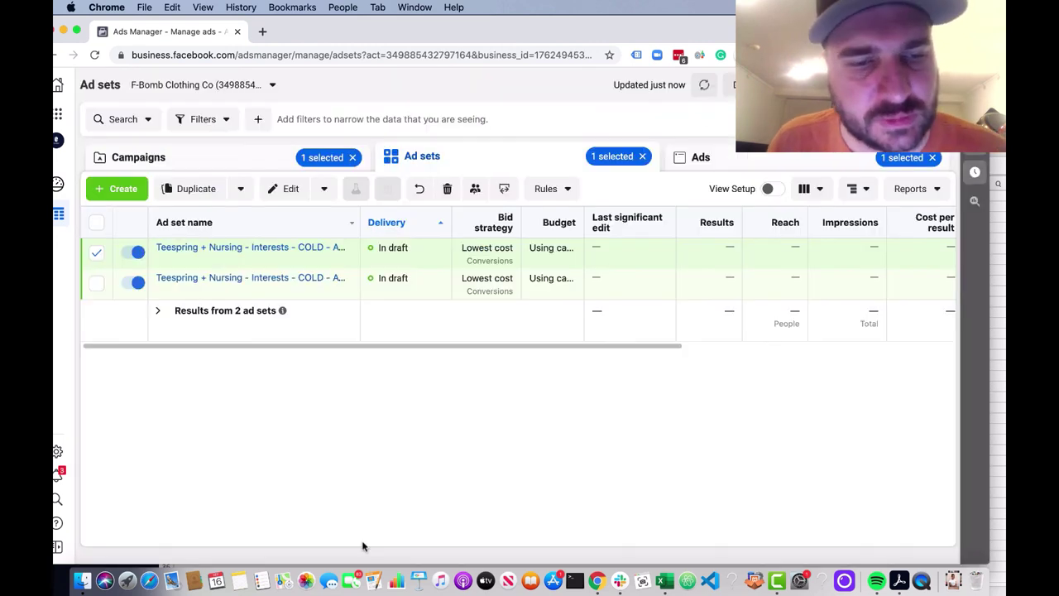
# Turn off both draft nursing ad sets and bring the Excel interests sheet forward.
pyautogui.click(665, 582)
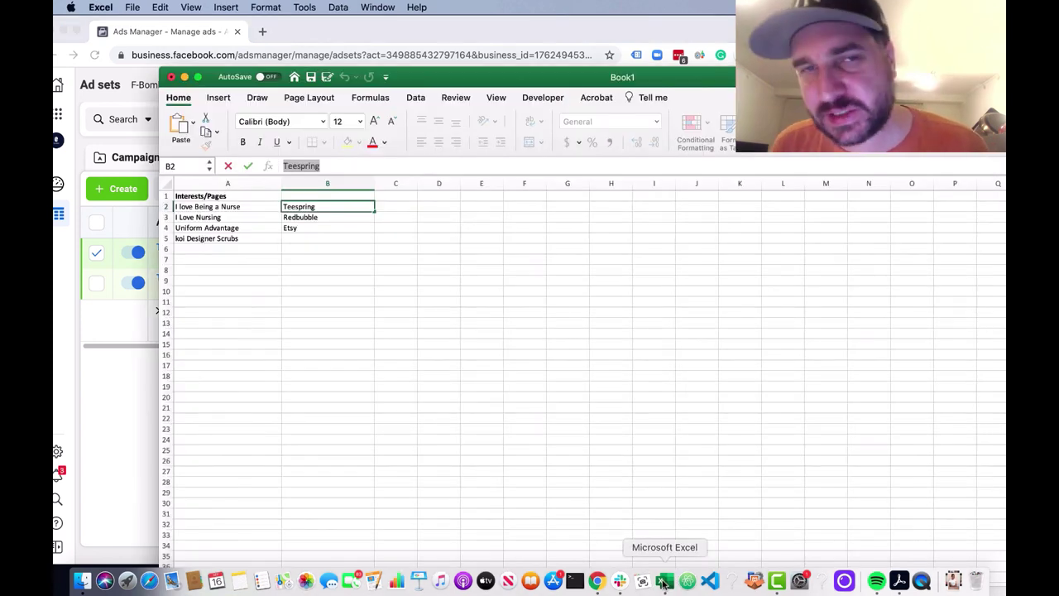
pyautogui.click(146, 396)
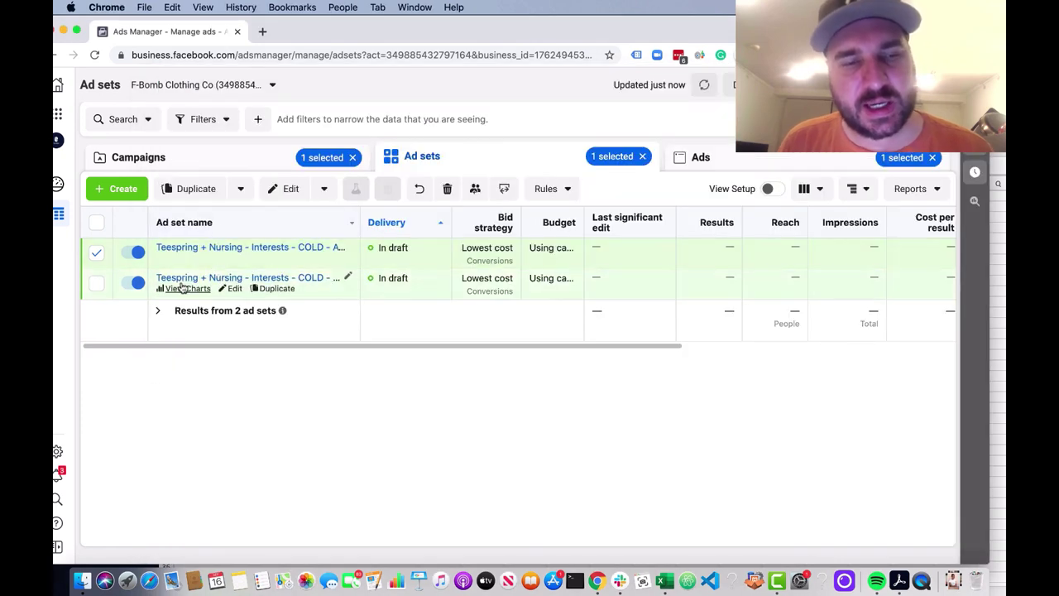
pyautogui.click(135, 254)
pyautogui.click(137, 283)
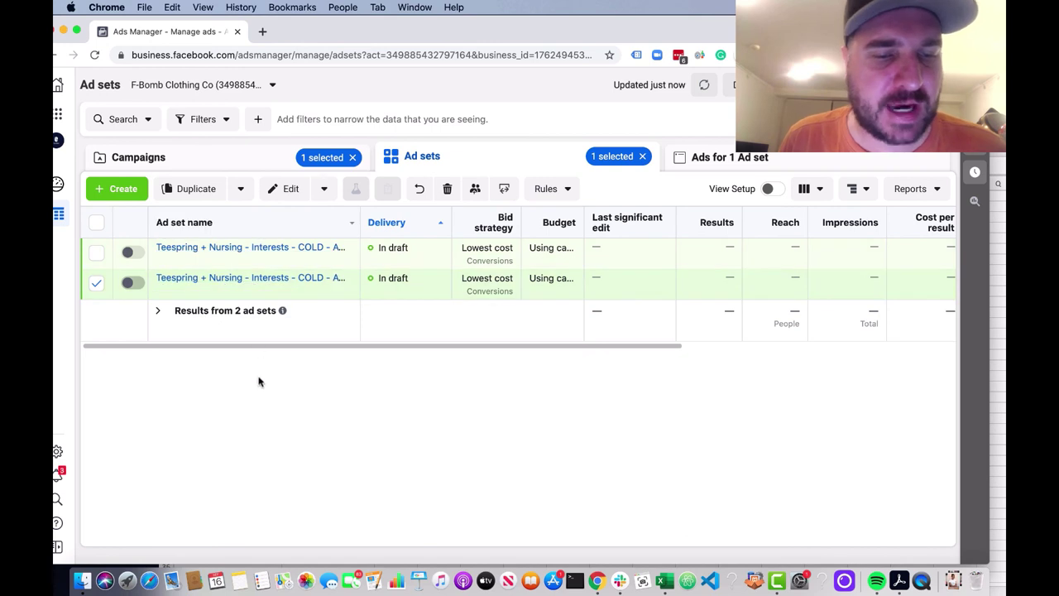
pyautogui.click(666, 582)
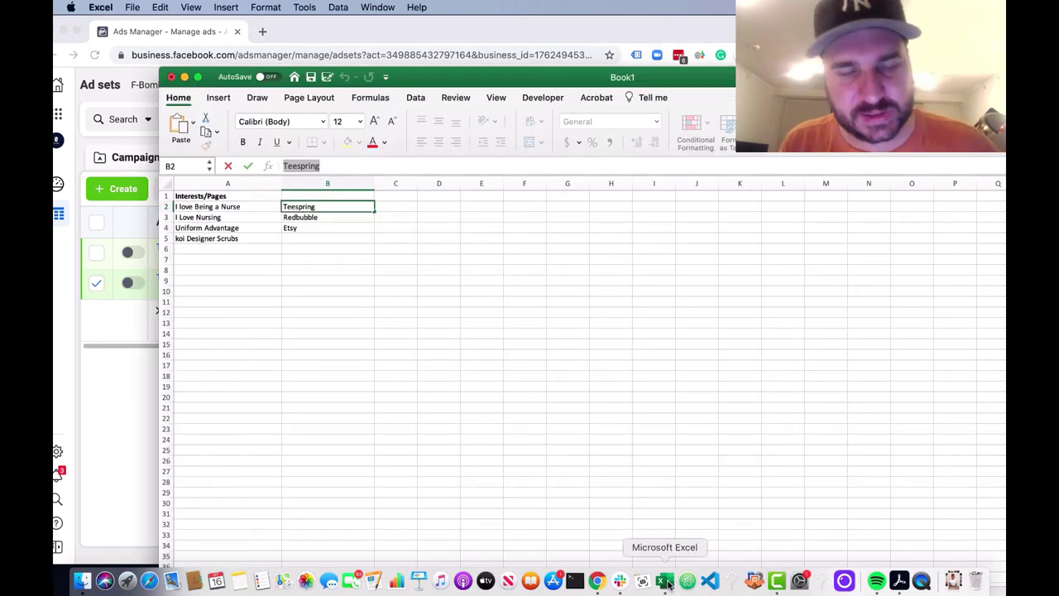
# Bring Ads Manager in front of Excel, showing both draft Teespring + Nursing ad sets.
pyautogui.click(112, 472)
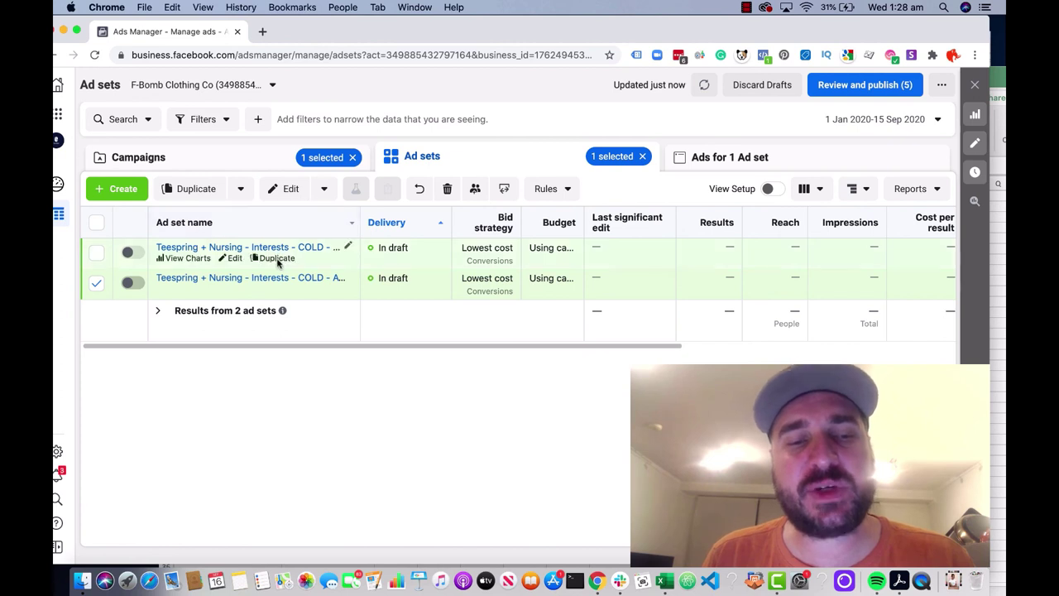
pyautogui.moveTo(346, 276)
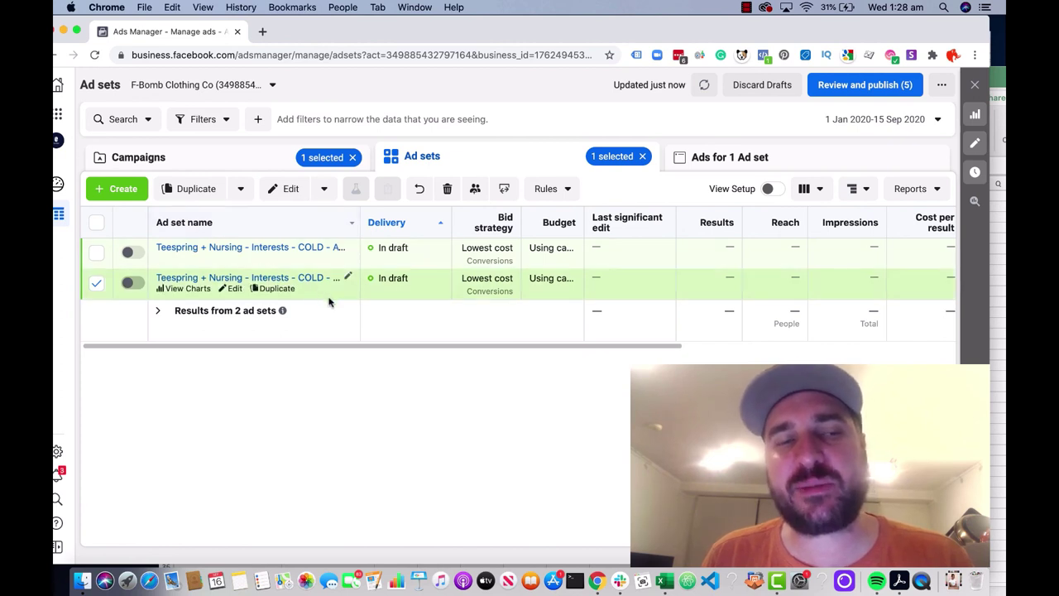